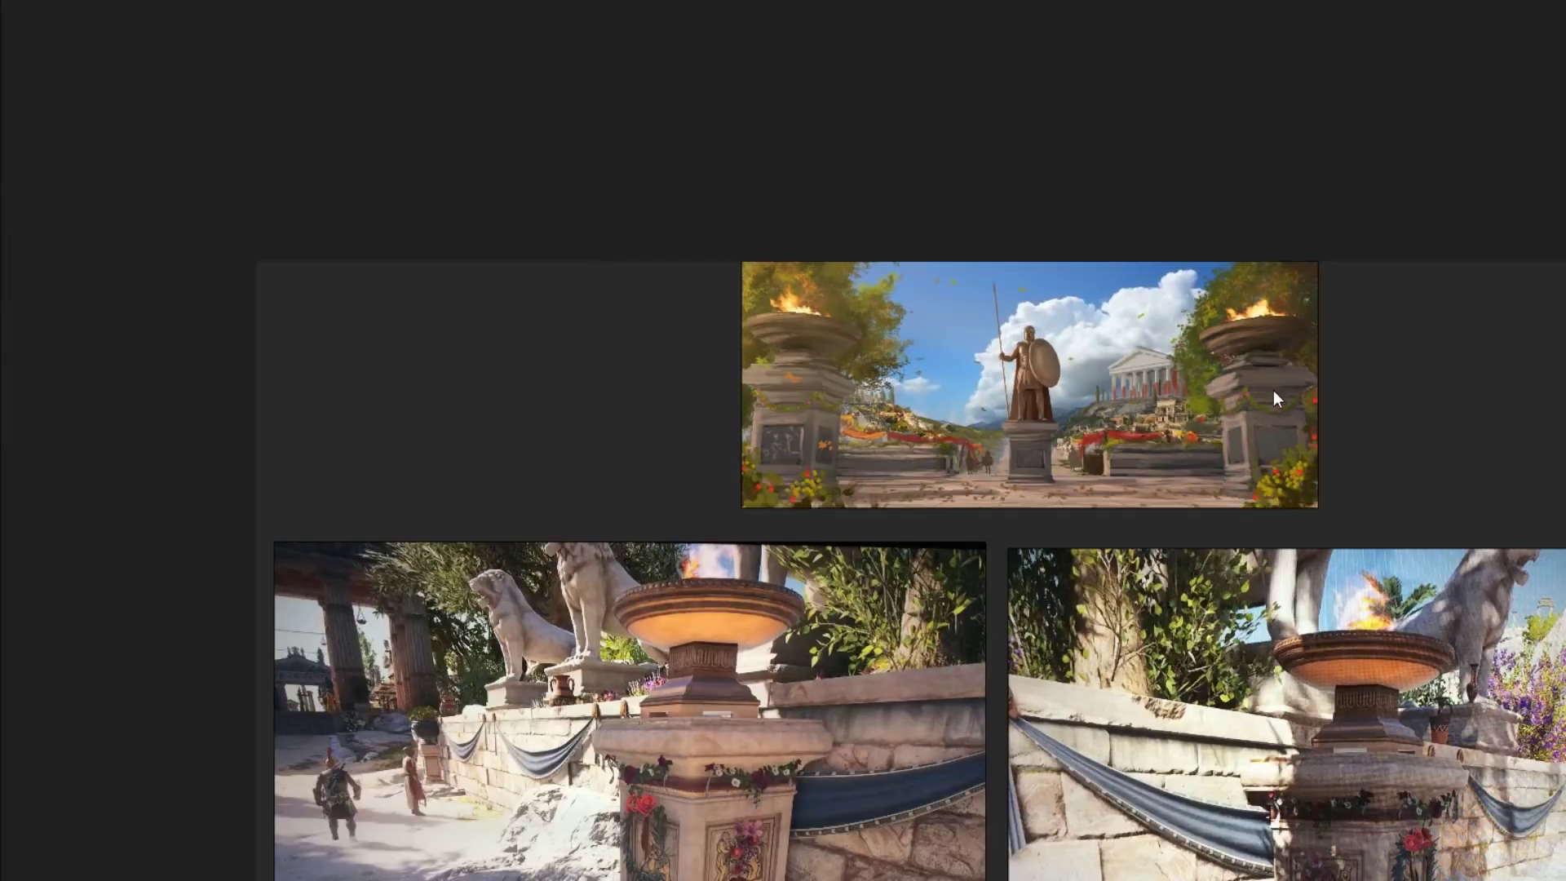
Examine the reference images of the stone pedestals with fire bowls, comparing their overall proportions and moulding profiles.
{"action": "middle_click_drag", "start_coordinate": [1297, 437], "coordinate": [1285, 649]}
{"action": "scroll", "coordinate": [1265, 651], "scroll_direction": "up", "scroll_amount": 2}
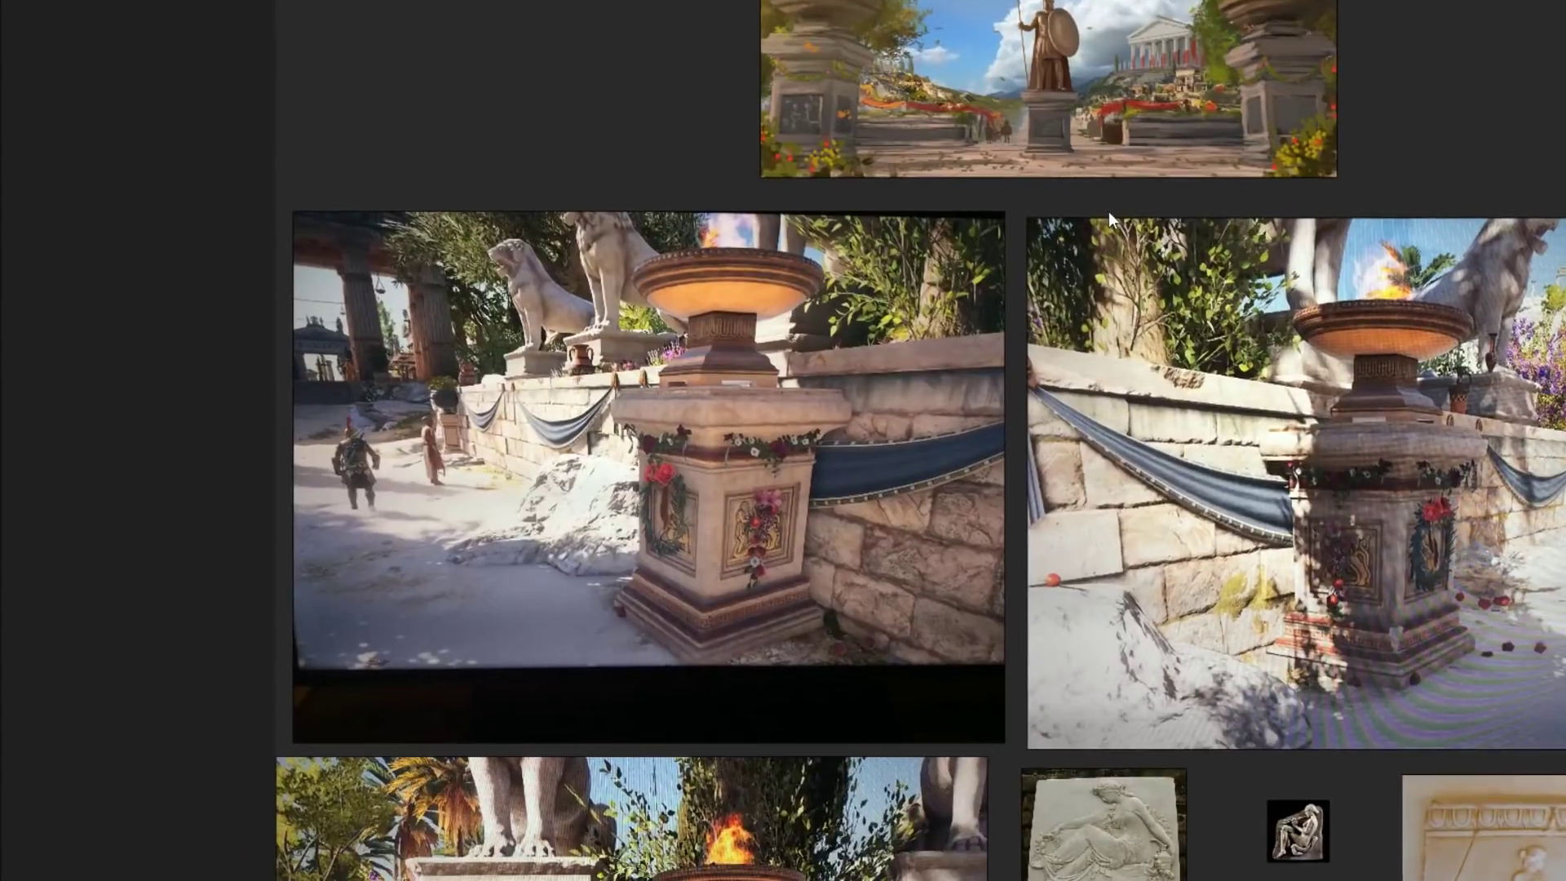
{"action": "middle_click_drag", "start_coordinate": [1060, 279], "coordinate": [1024, 116]}
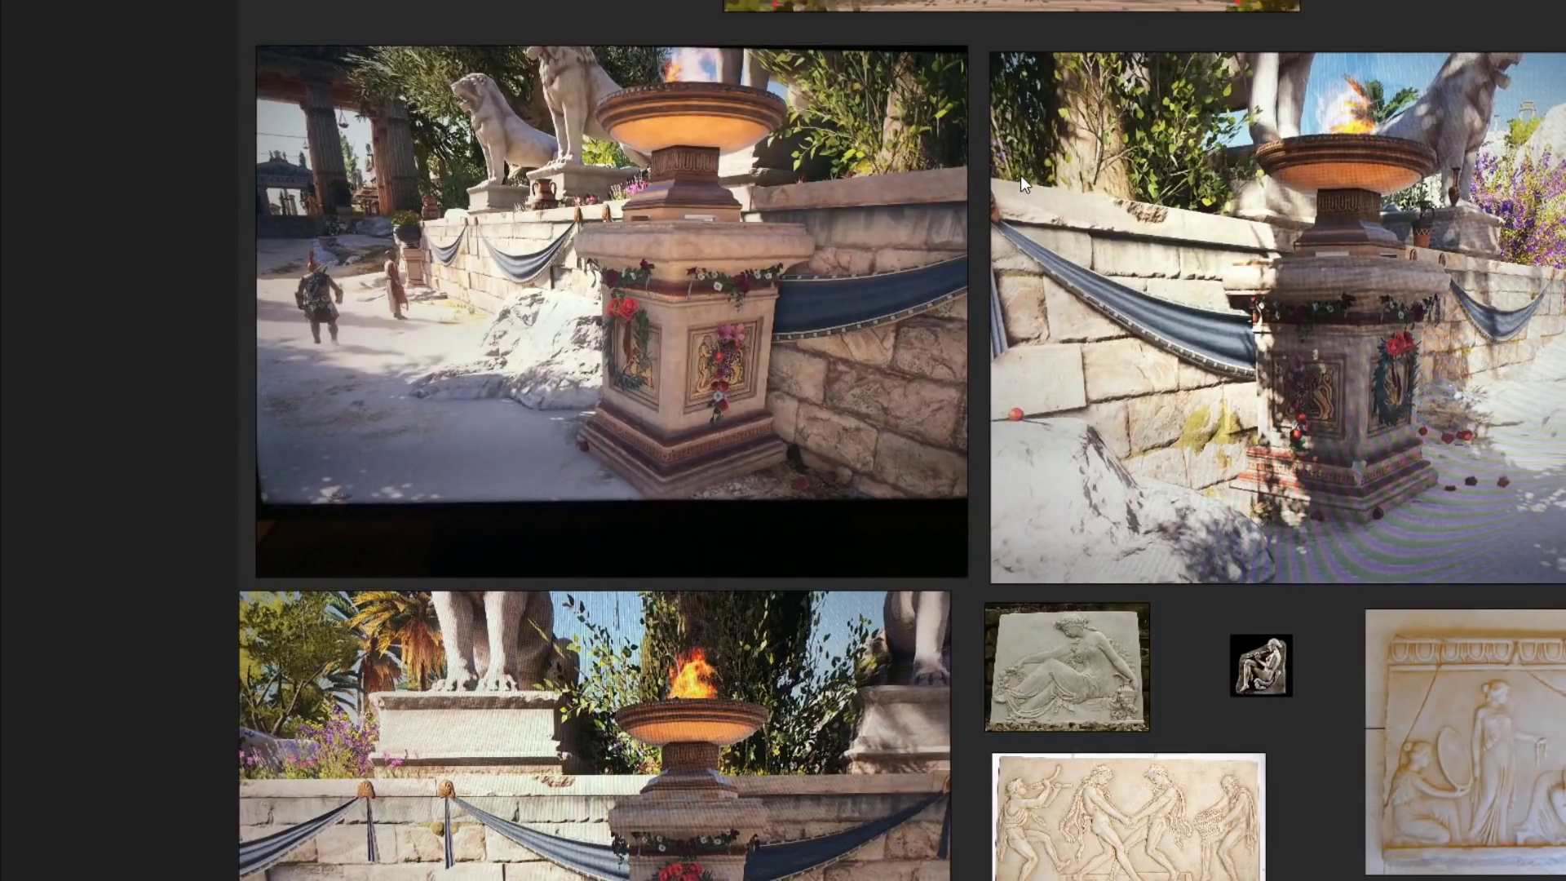
{"action": "middle_click_drag", "start_coordinate": [1117, 461], "coordinate": [727, 178]}
{"action": "scroll", "coordinate": [726, 178], "scroll_direction": "up", "scroll_amount": 1}
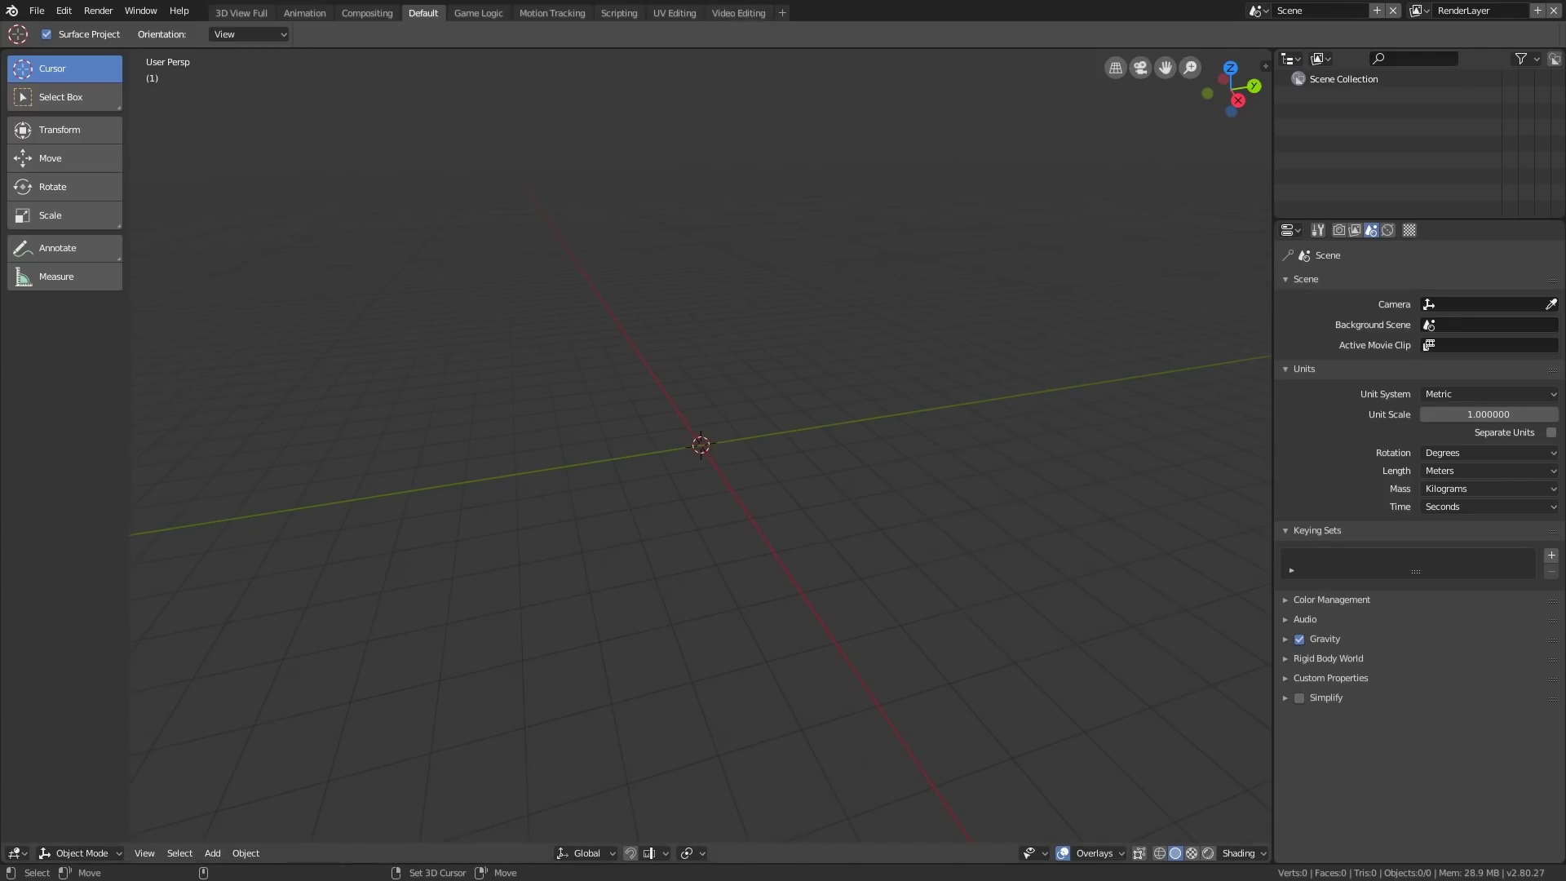
In Blender, add a cube and flatten it into a base slab by scaling it to 0.087 along Z.
{"action": "key", "text": "shift+a"}
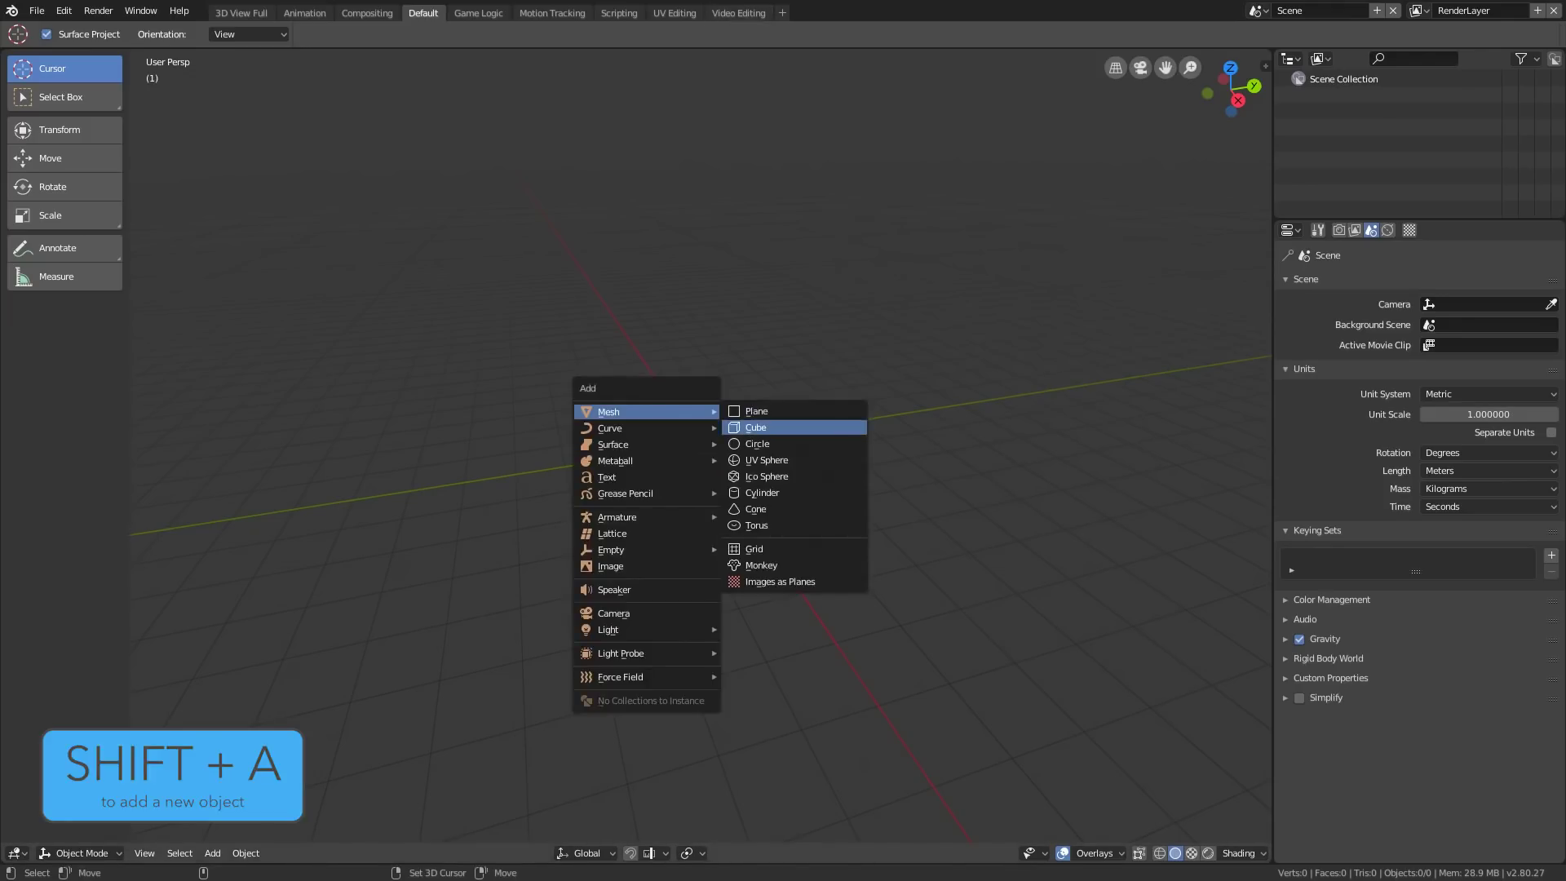
{"action": "left_click", "coordinate": [755, 427]}
{"action": "key", "text": "s"}
{"action": "key", "text": "z"}
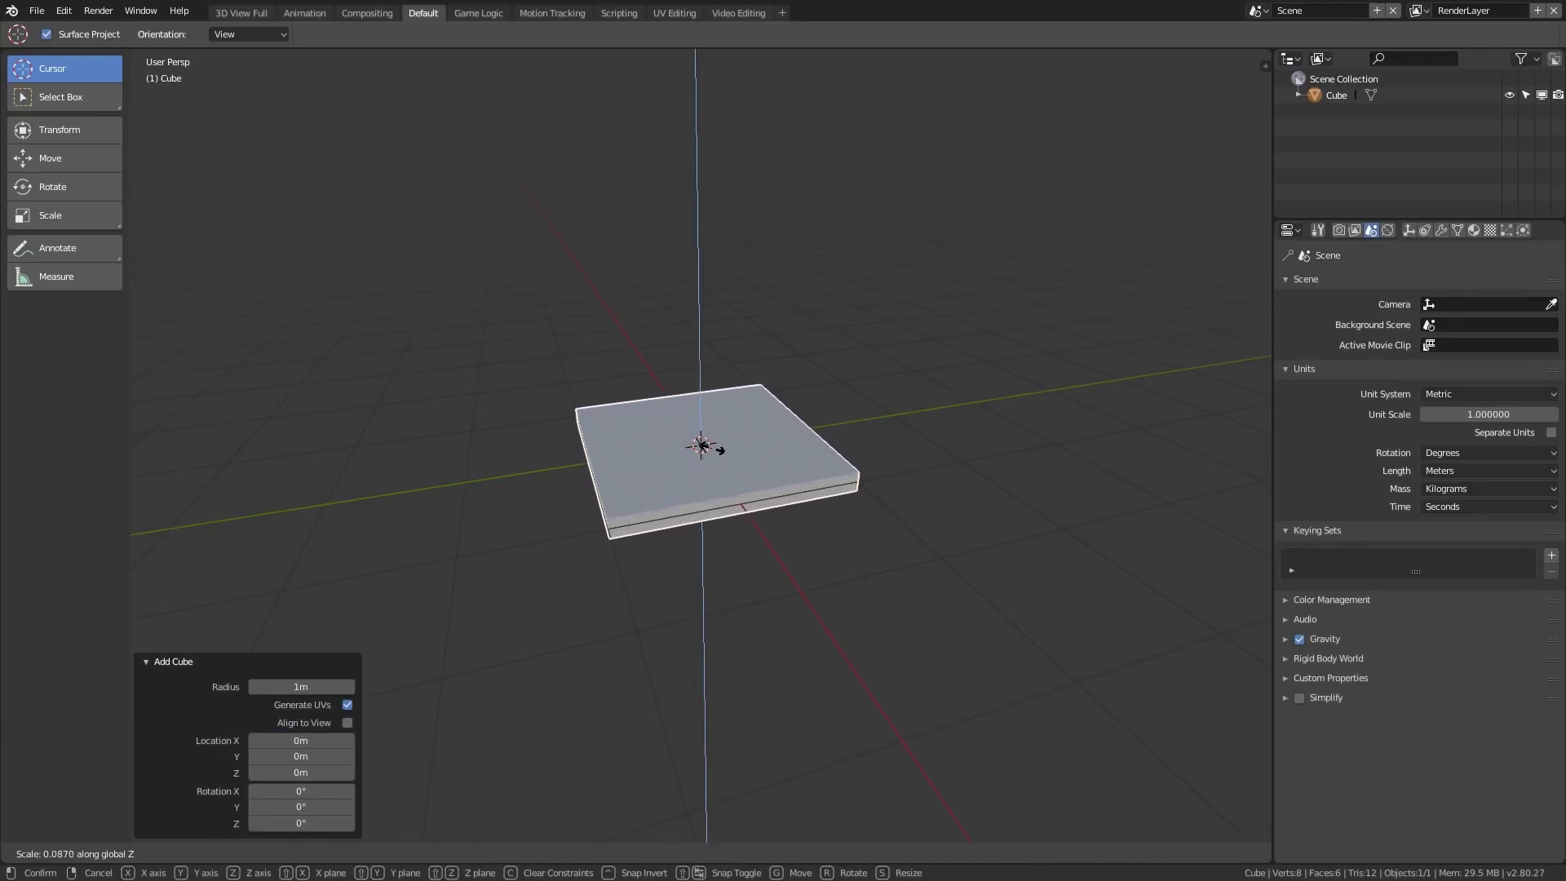
{"action": "left_click", "coordinate": [713, 447]}
Enter edit mode on the slab, switch to face selection and select its top face.
{"action": "middle_click_drag", "start_coordinate": [843, 434], "coordinate": [843, 395]}
{"action": "scroll", "coordinate": [843, 395], "scroll_direction": "up", "scroll_amount": 3}
{"action": "key", "text": "ctrl+Tab"}
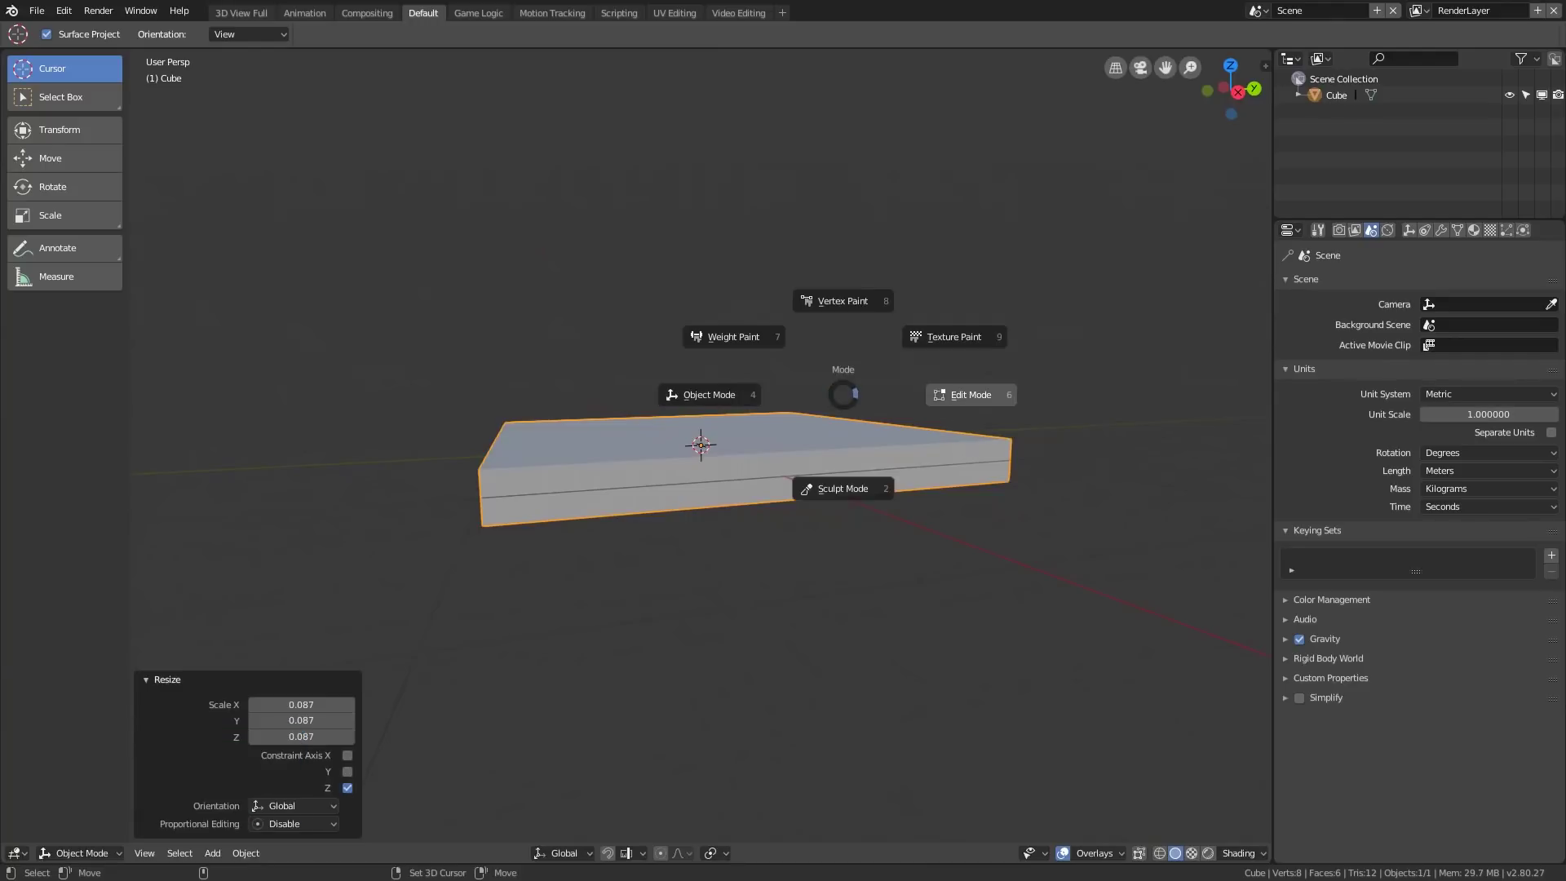
{"action": "left_click", "coordinate": [970, 395]}
{"action": "left_click", "coordinate": [1011, 416]}
{"action": "key", "text": "ctrl+Tab"}
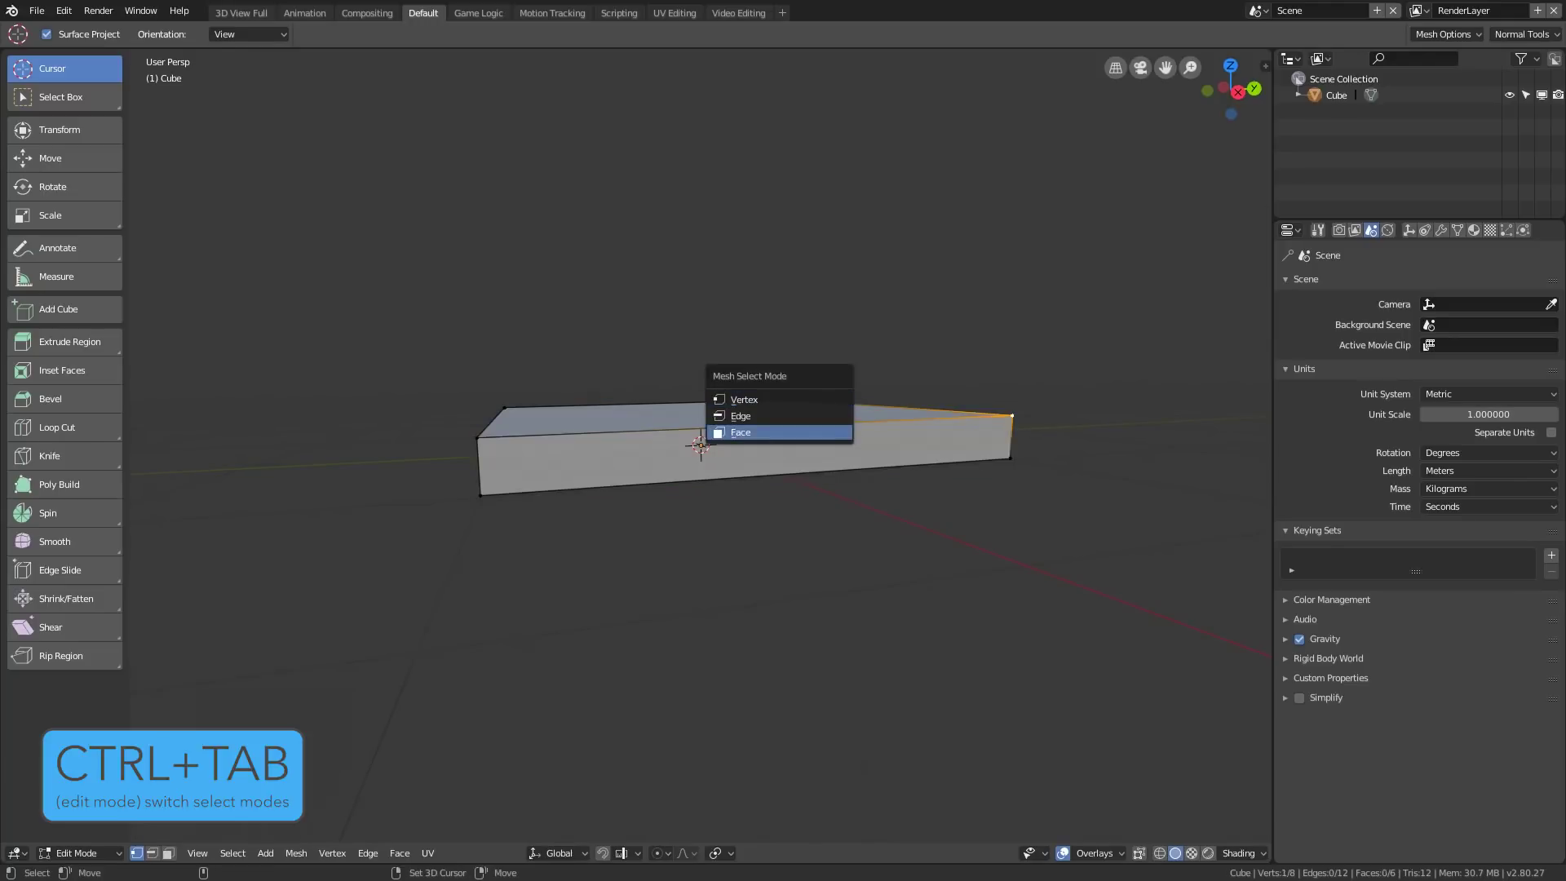
{"action": "left_click", "coordinate": [778, 432]}
{"action": "left_click", "coordinate": [778, 418]}
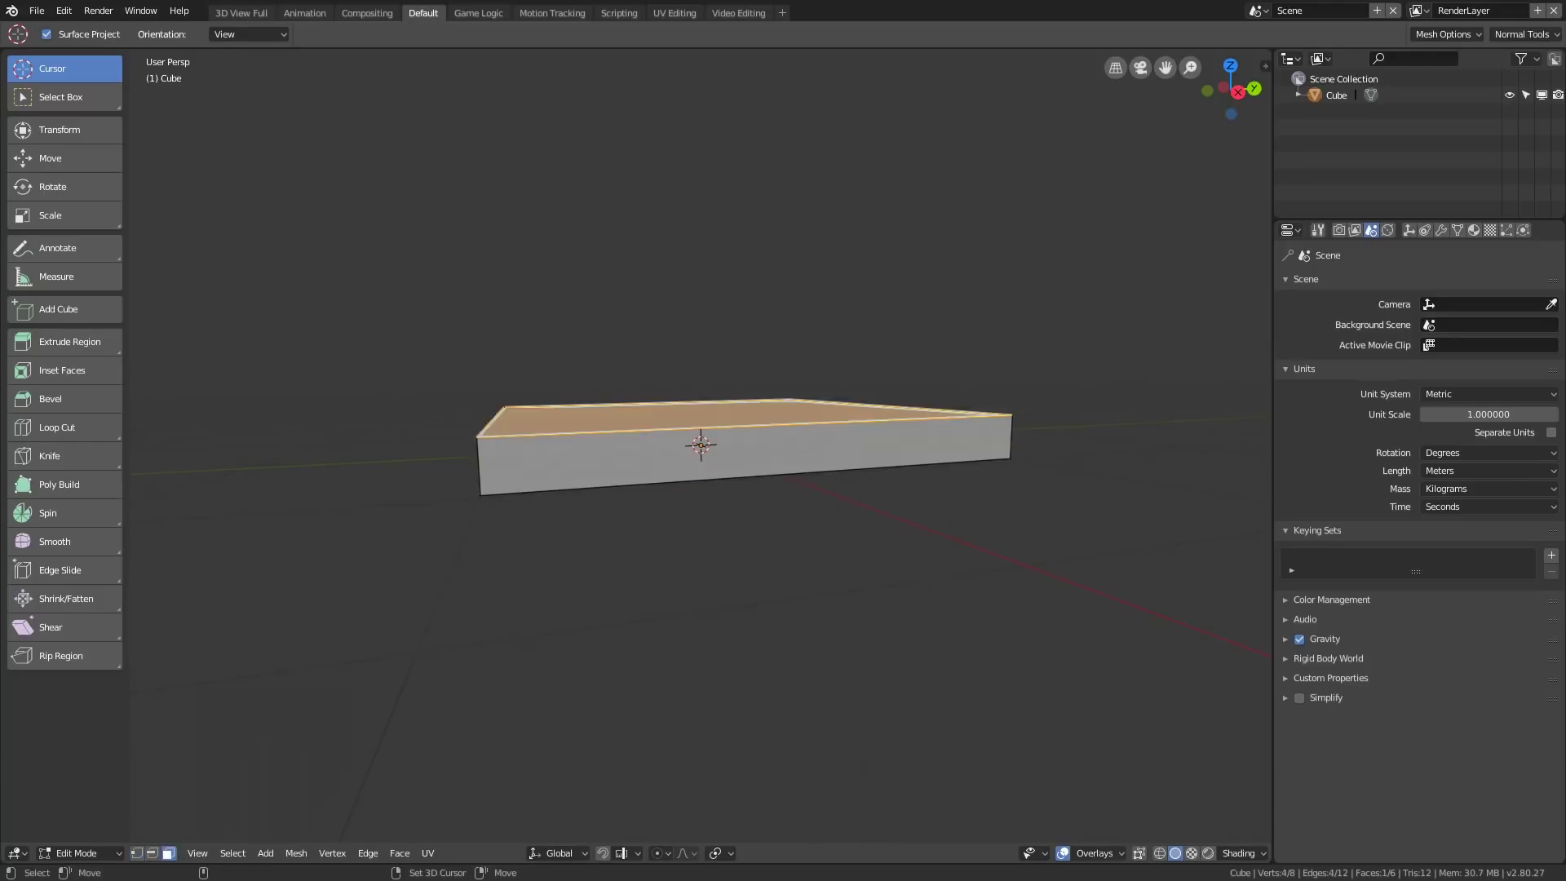
{"action": "middle_click_drag", "start_coordinate": [779, 418], "coordinate": [744, 522]}
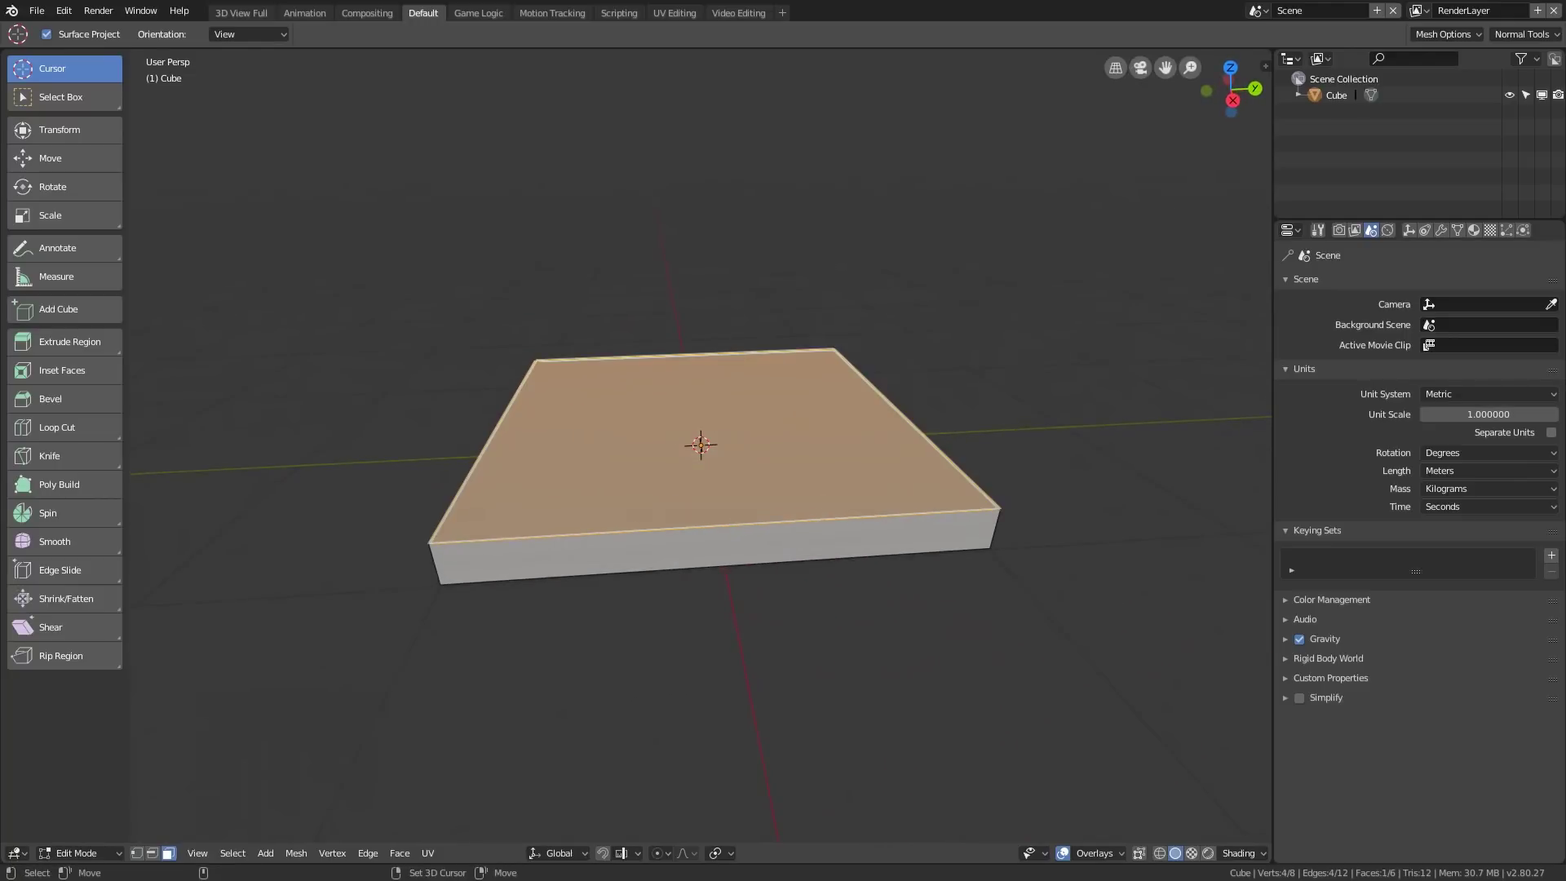
{"action": "key", "text": "e"}
{"action": "key", "text": "Escape"}
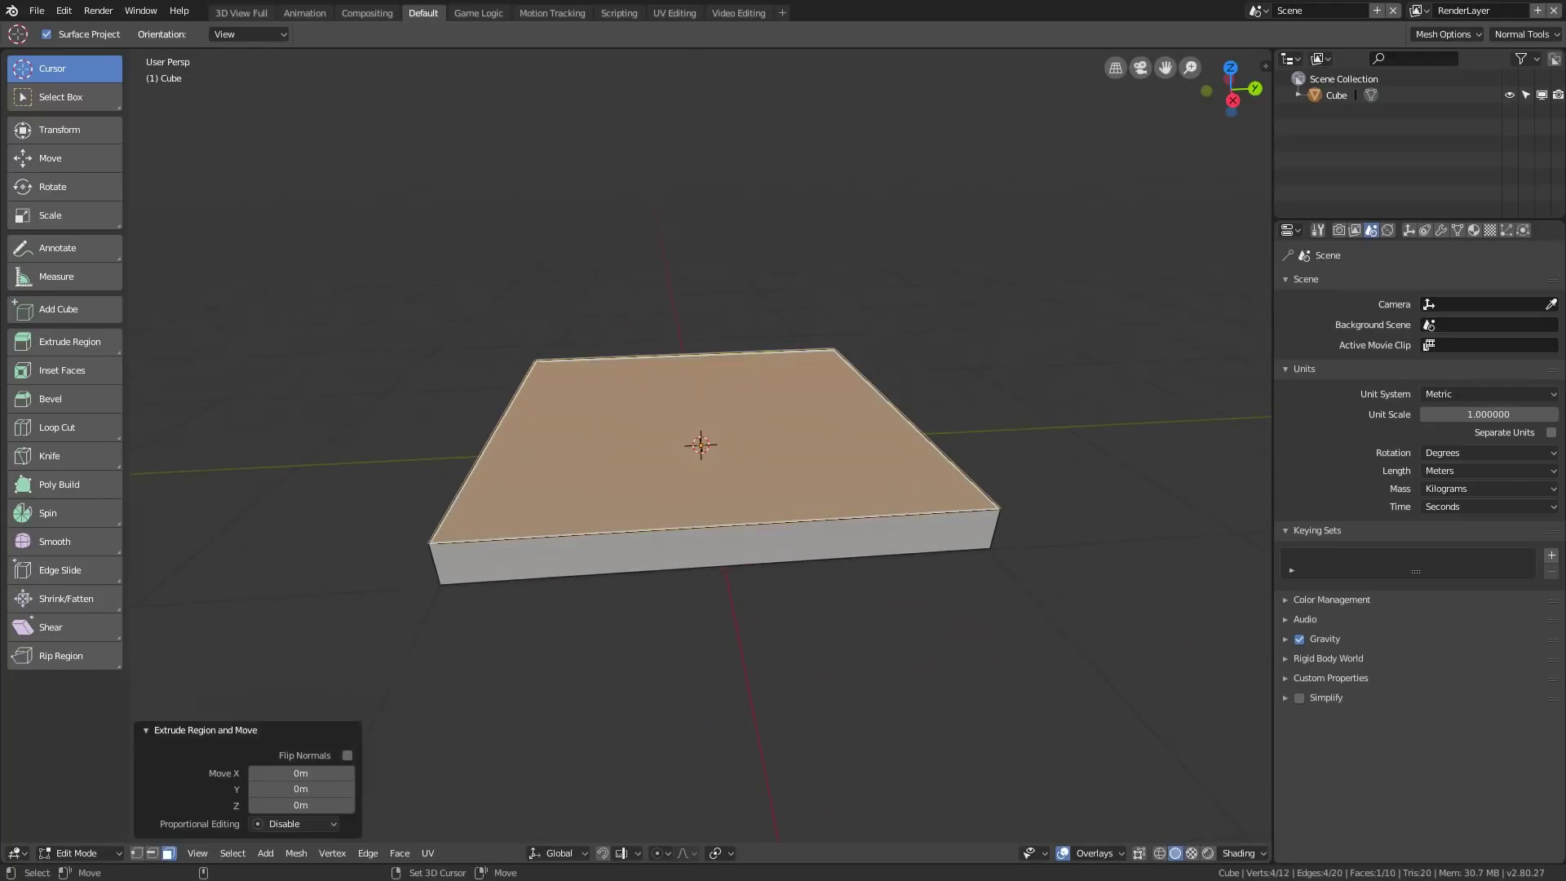
{"action": "key", "text": "ctrl+z"}
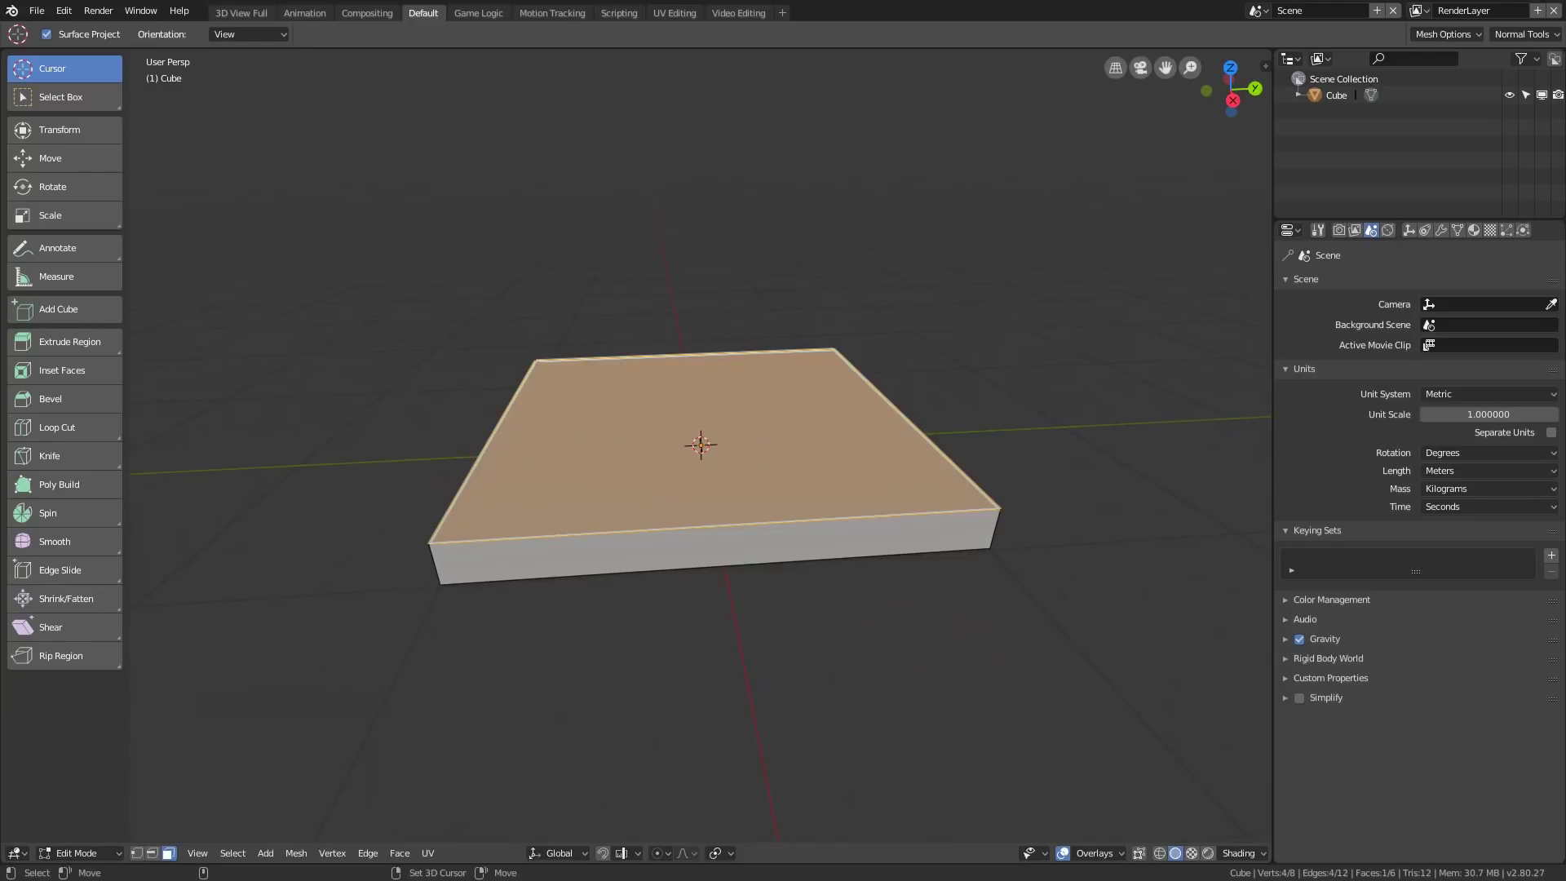
Shrink the slab's top face slightly, and extrude it in place with a scale of 1.015 for a small overhang.
{"action": "key", "text": "s"}
{"action": "left_click", "coordinate": [938, 331]}
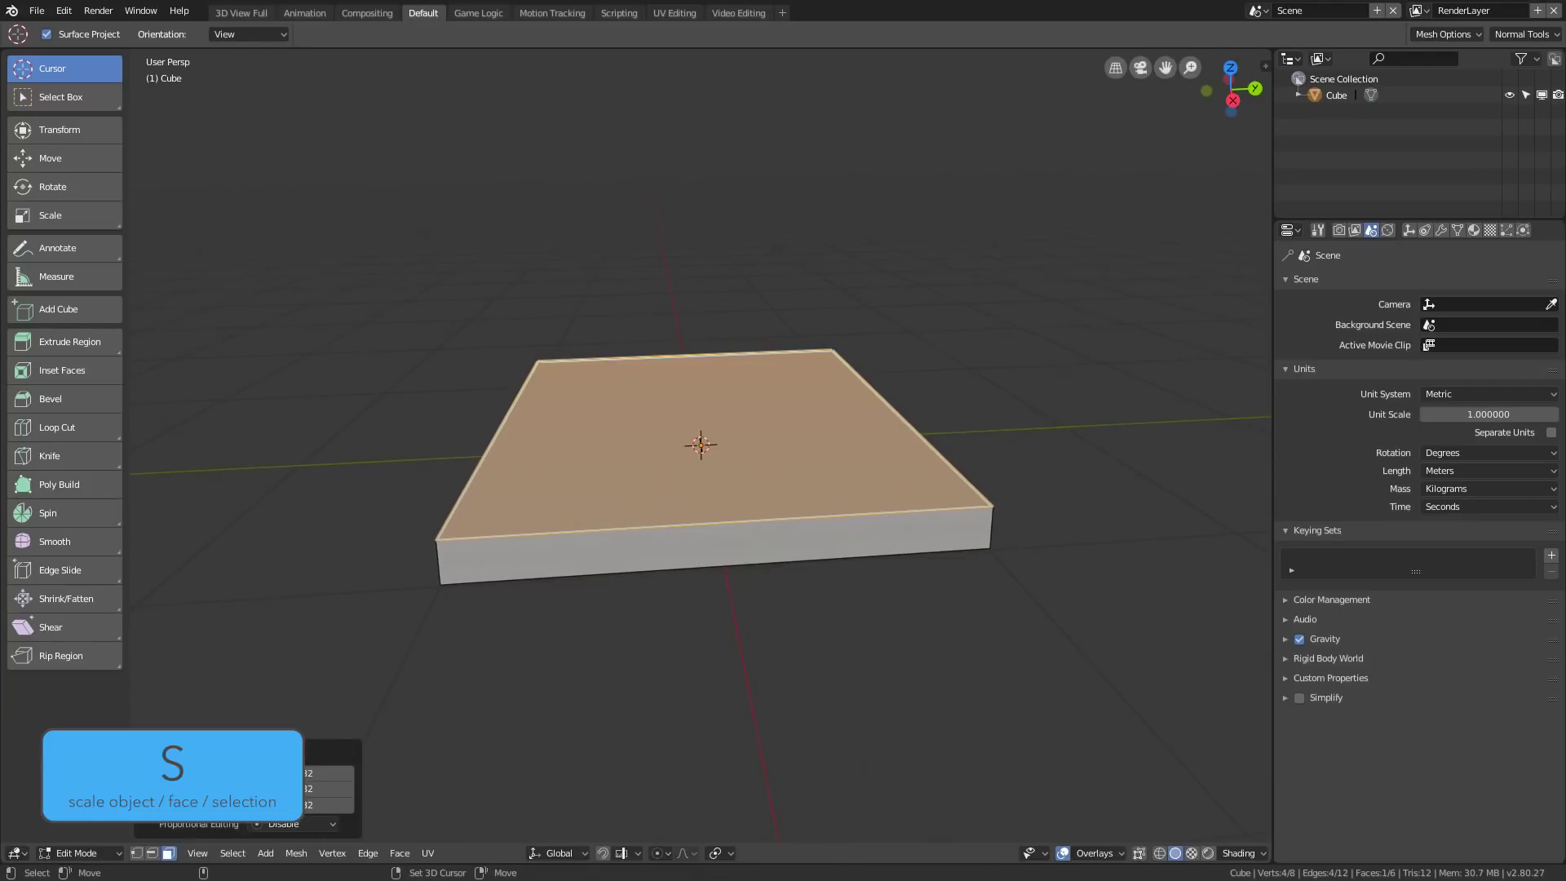
{"action": "key", "text": "e"}
{"action": "key", "text": "s"}
{"action": "left_click", "coordinate": [939, 332]}
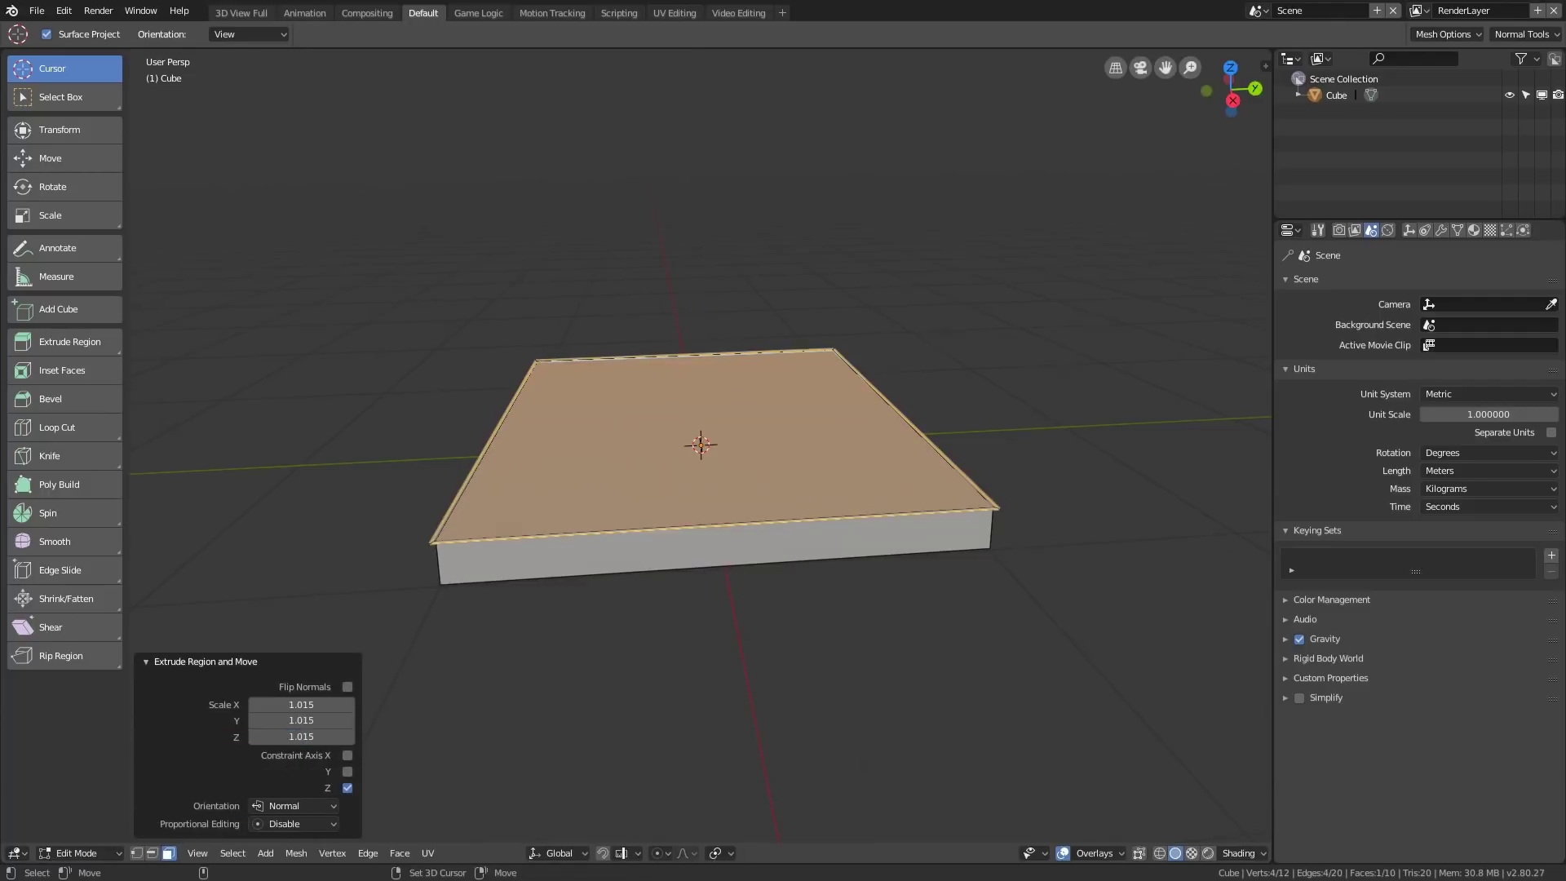
Extrude the overhanging top face up 0.0311 m and scale it slightly inward to form a thin lip.
{"action": "key", "text": "e"}
{"action": "key", "text": "e"}
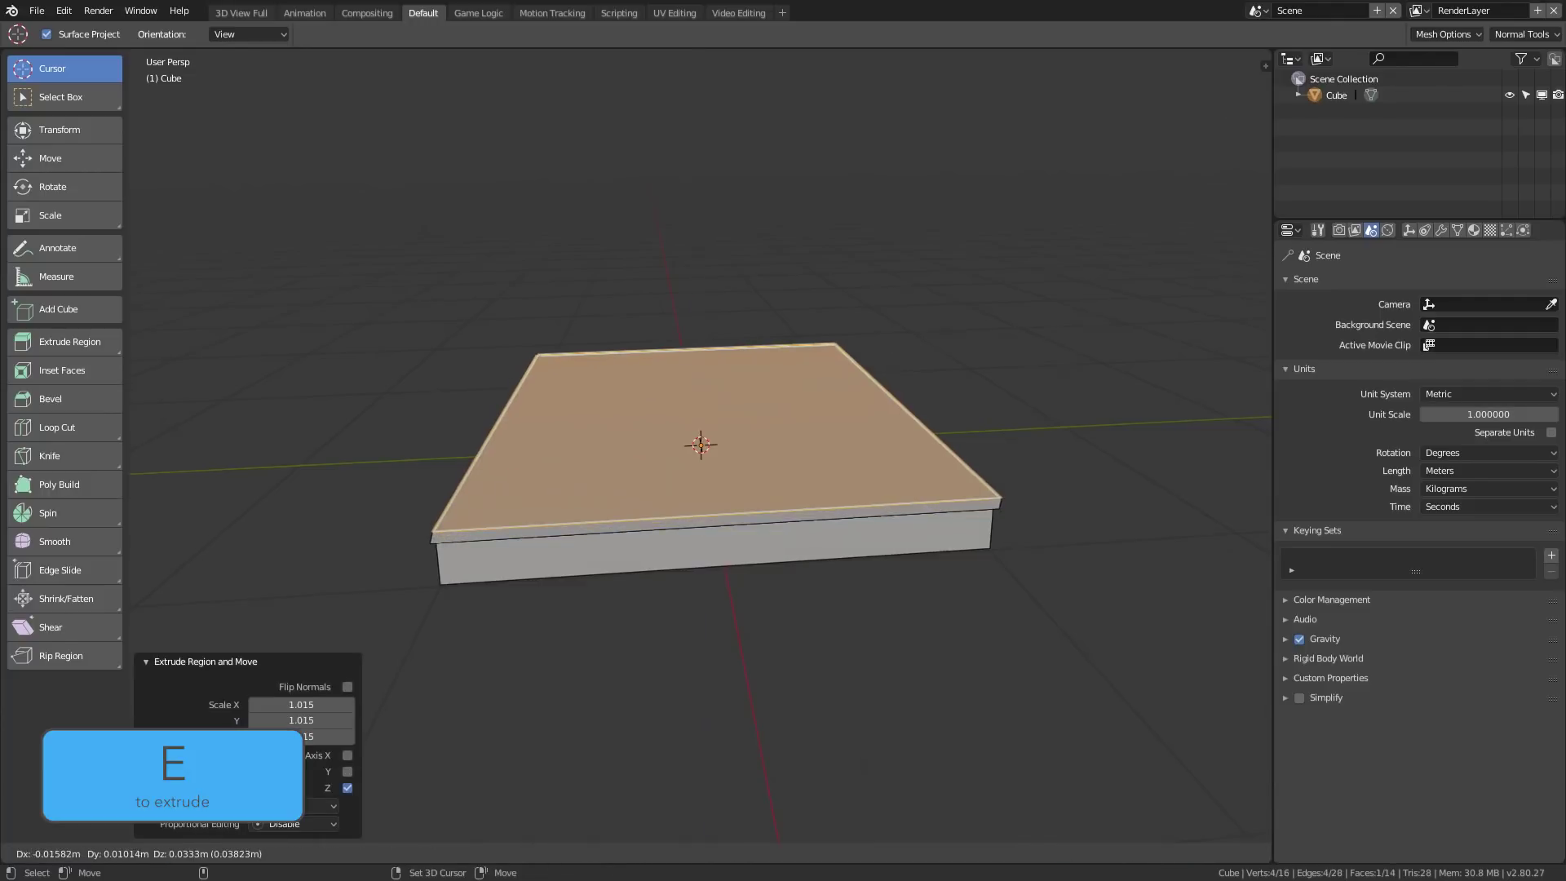
{"action": "key", "text": "Return"}
{"action": "key", "text": "s"}
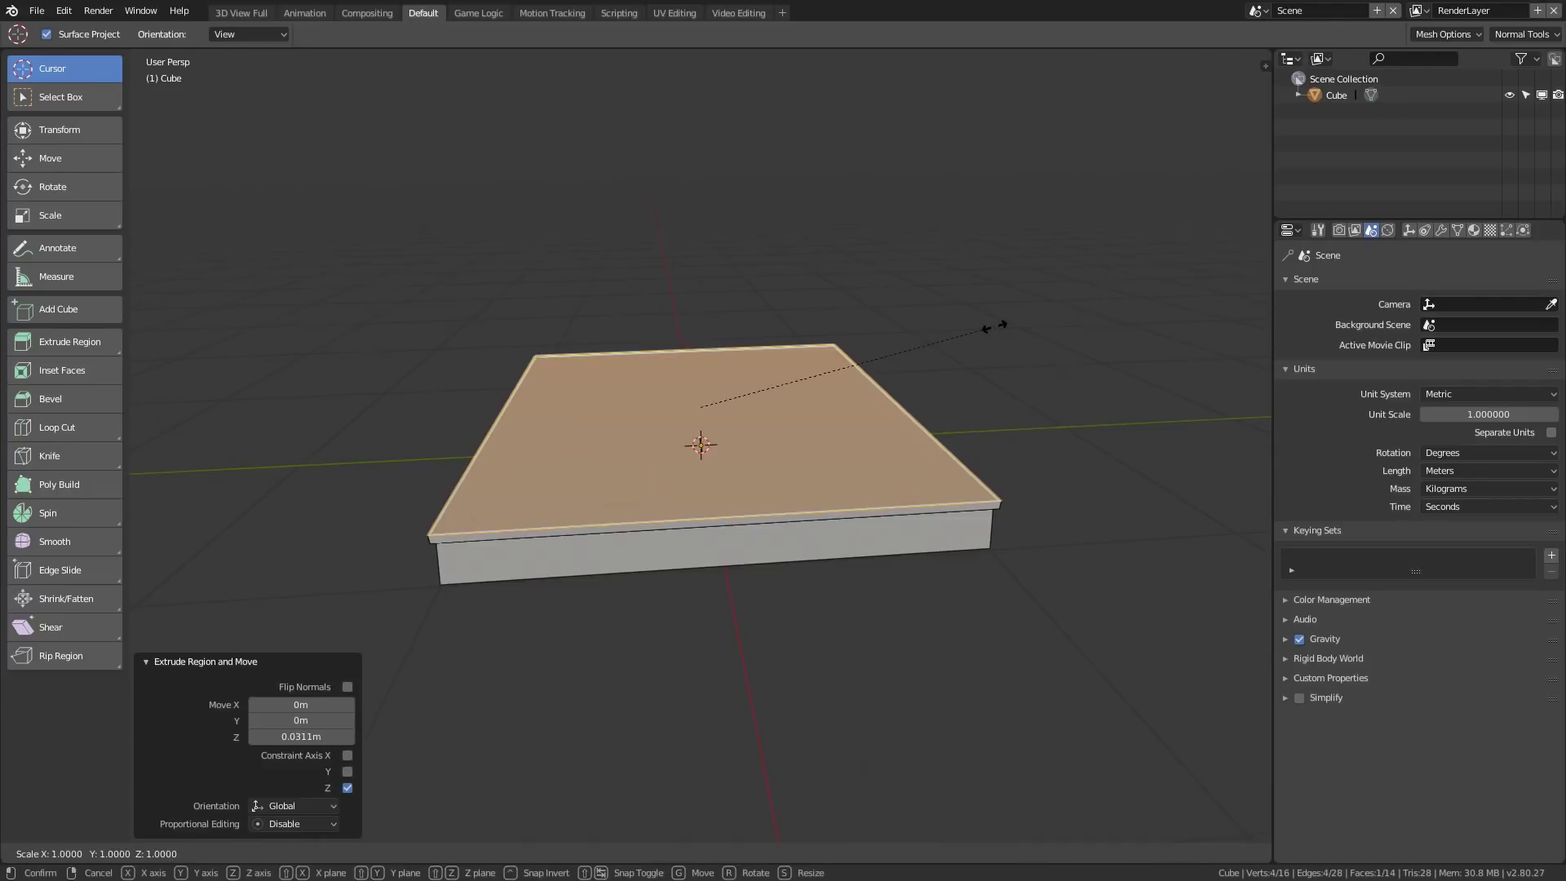
{"action": "key", "text": "Return"}
Extrude the top face of the lip up about 0.046 m and scale it to 0.970 for a sloped moulding.
{"action": "key", "text": "e"}
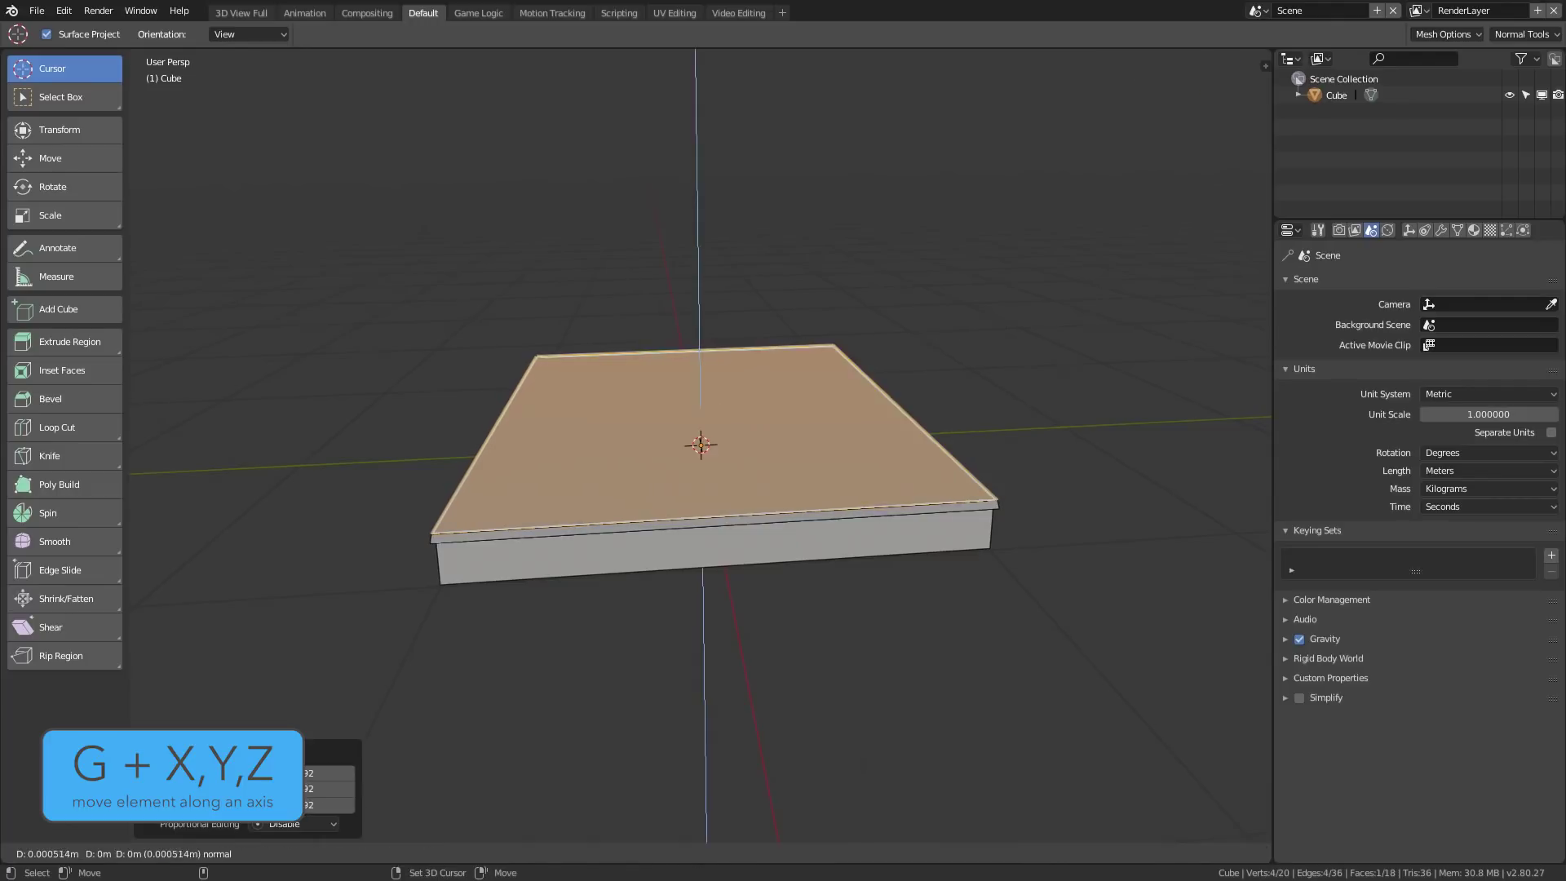
{"action": "key", "text": "Return"}
{"action": "key", "text": "s"}
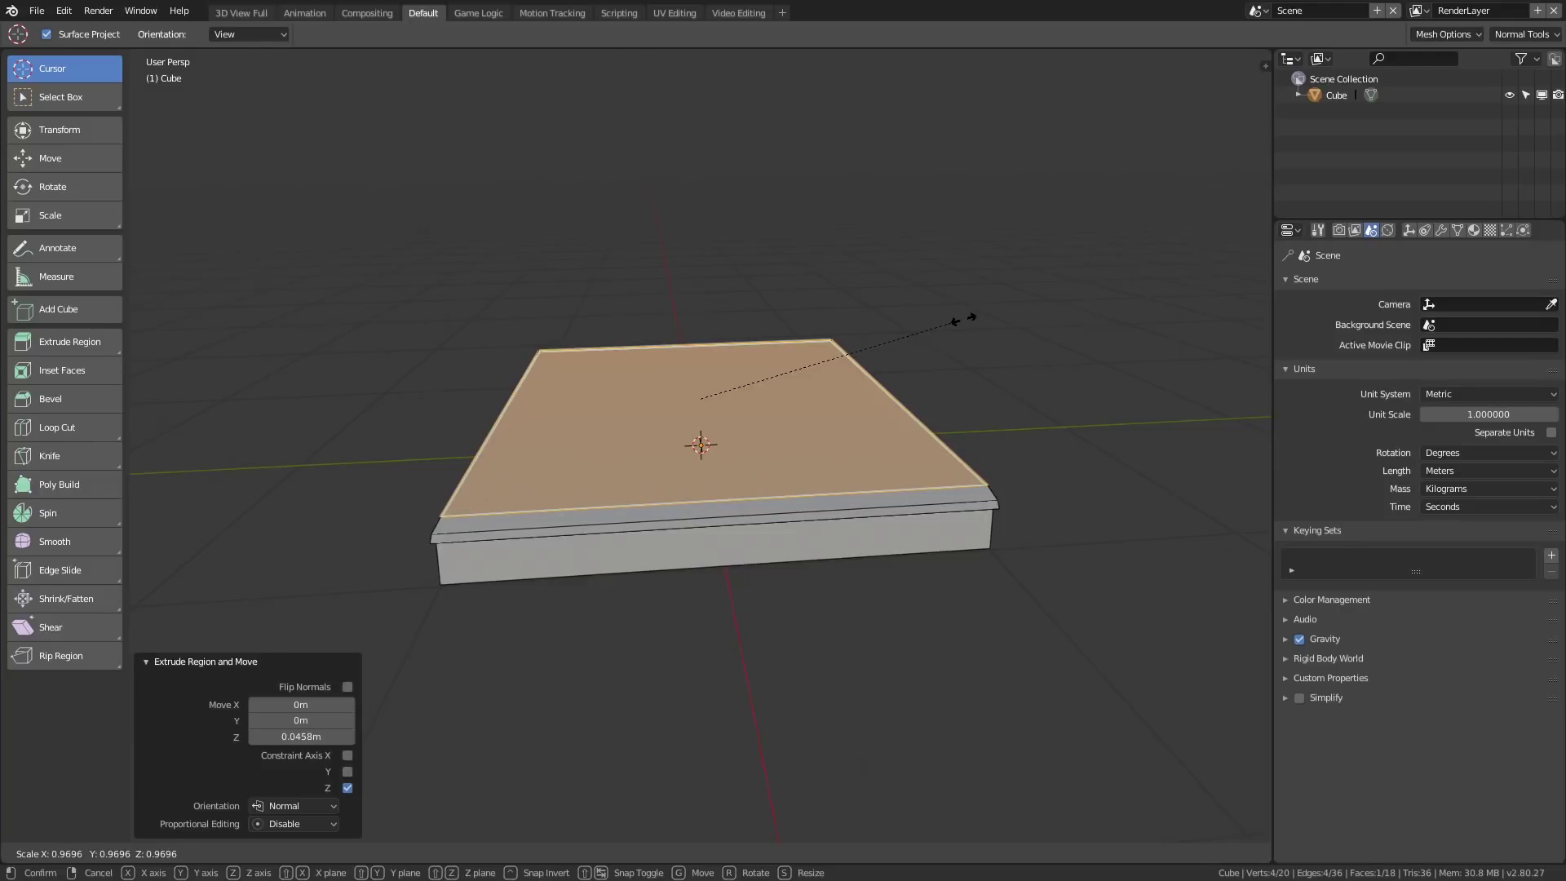
{"action": "key", "text": "Return"}
Inset the top face by extruding at 0.966 scale, and extrude it upward with a 0.982 scale as the next tier.
{"action": "key", "text": "e"}
{"action": "key", "text": "s"}
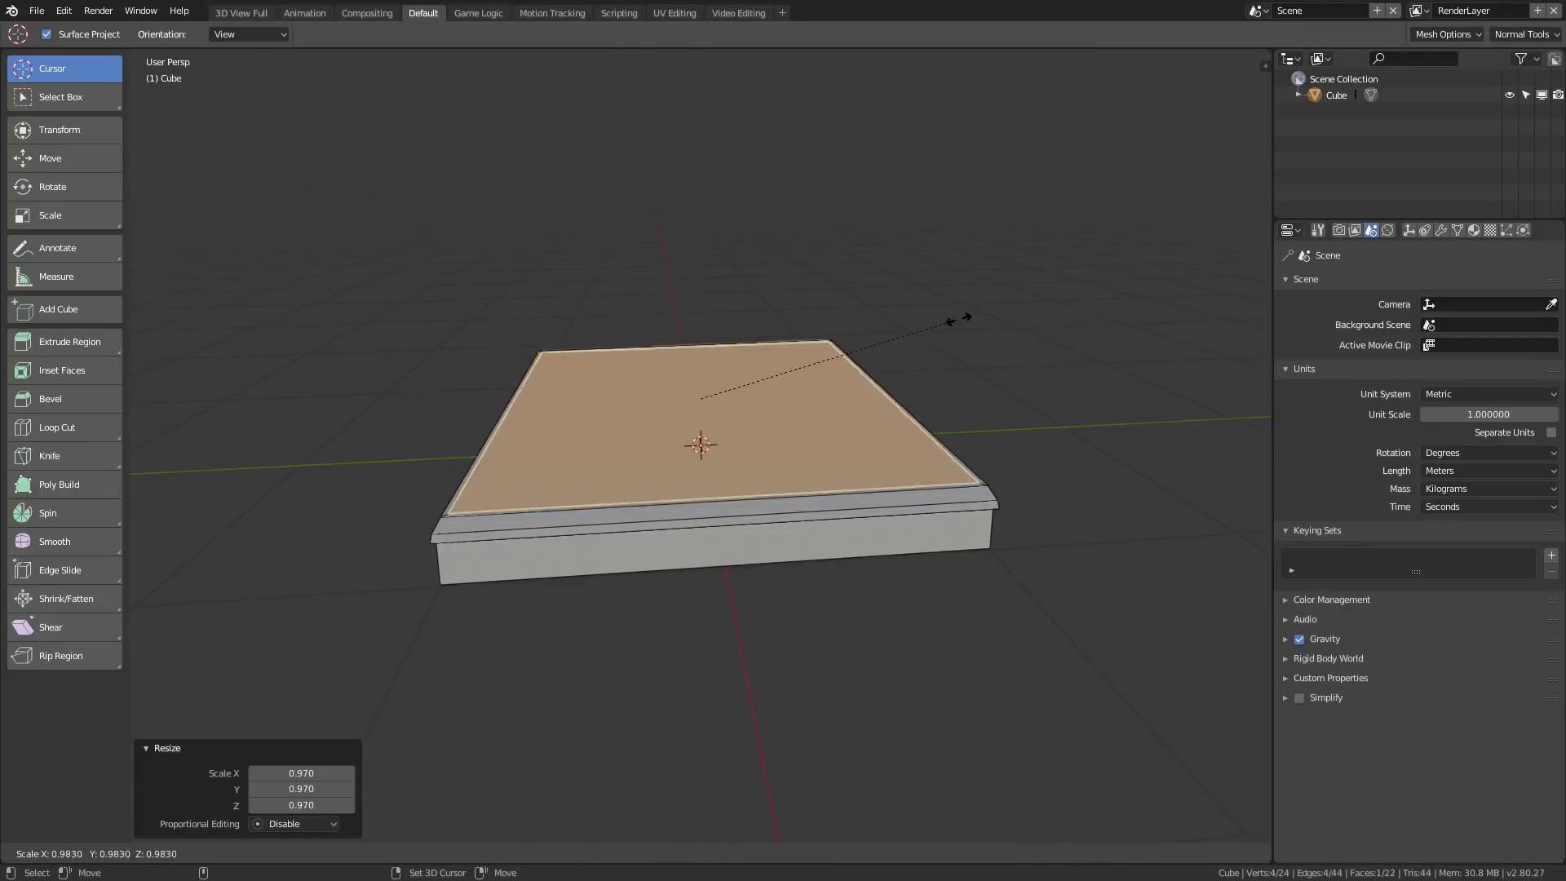
{"action": "key", "text": "Return"}
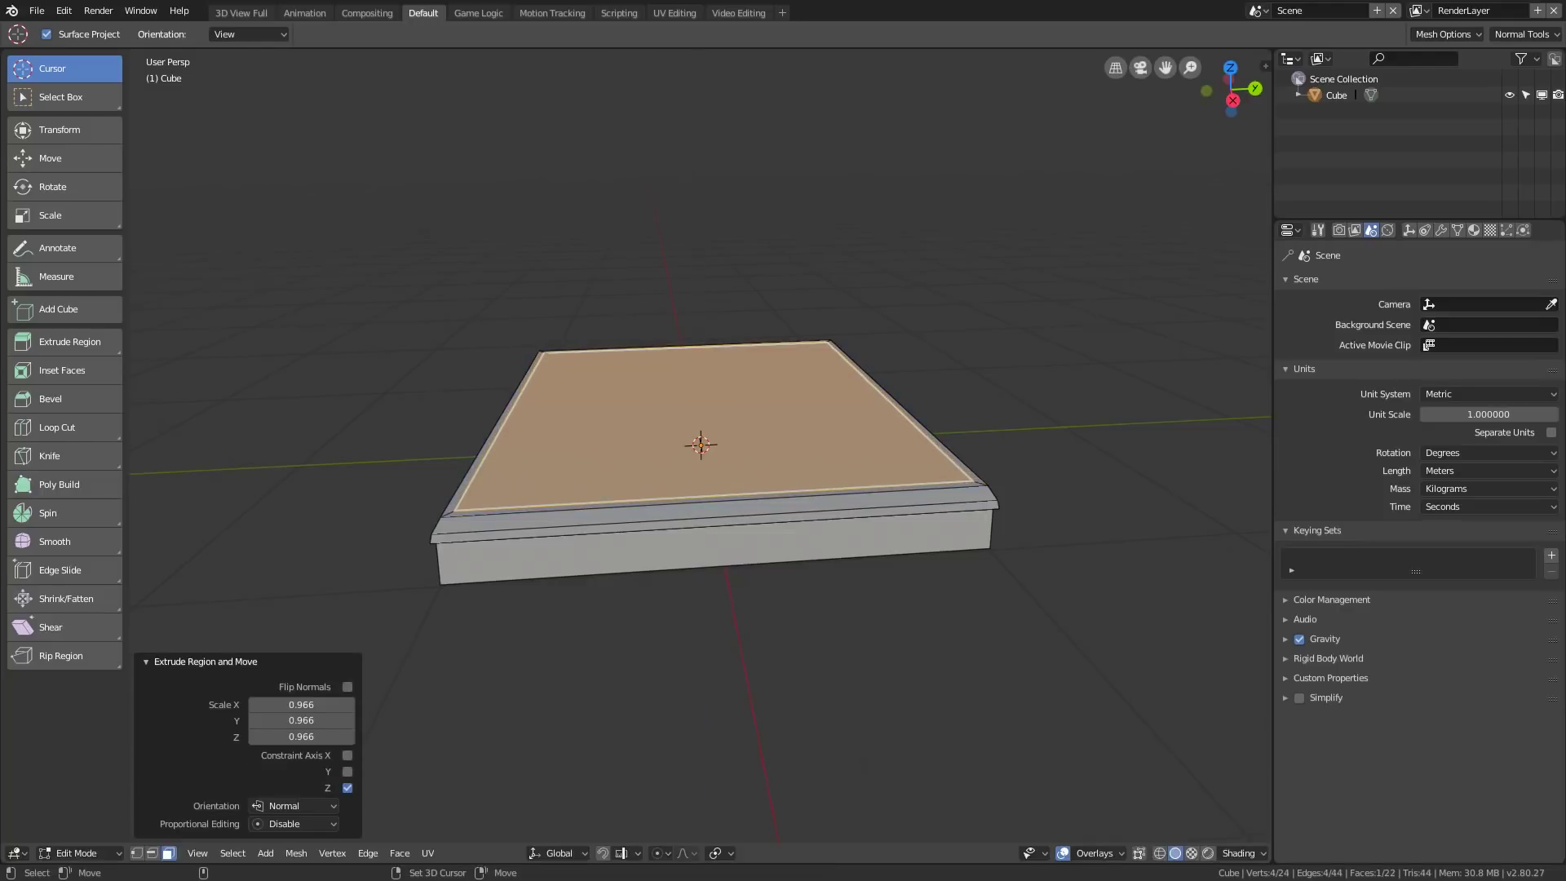
{"action": "key", "text": "e"}
{"action": "key", "text": "Return"}
{"action": "key", "text": "s"}
{"action": "key", "text": "Return"}
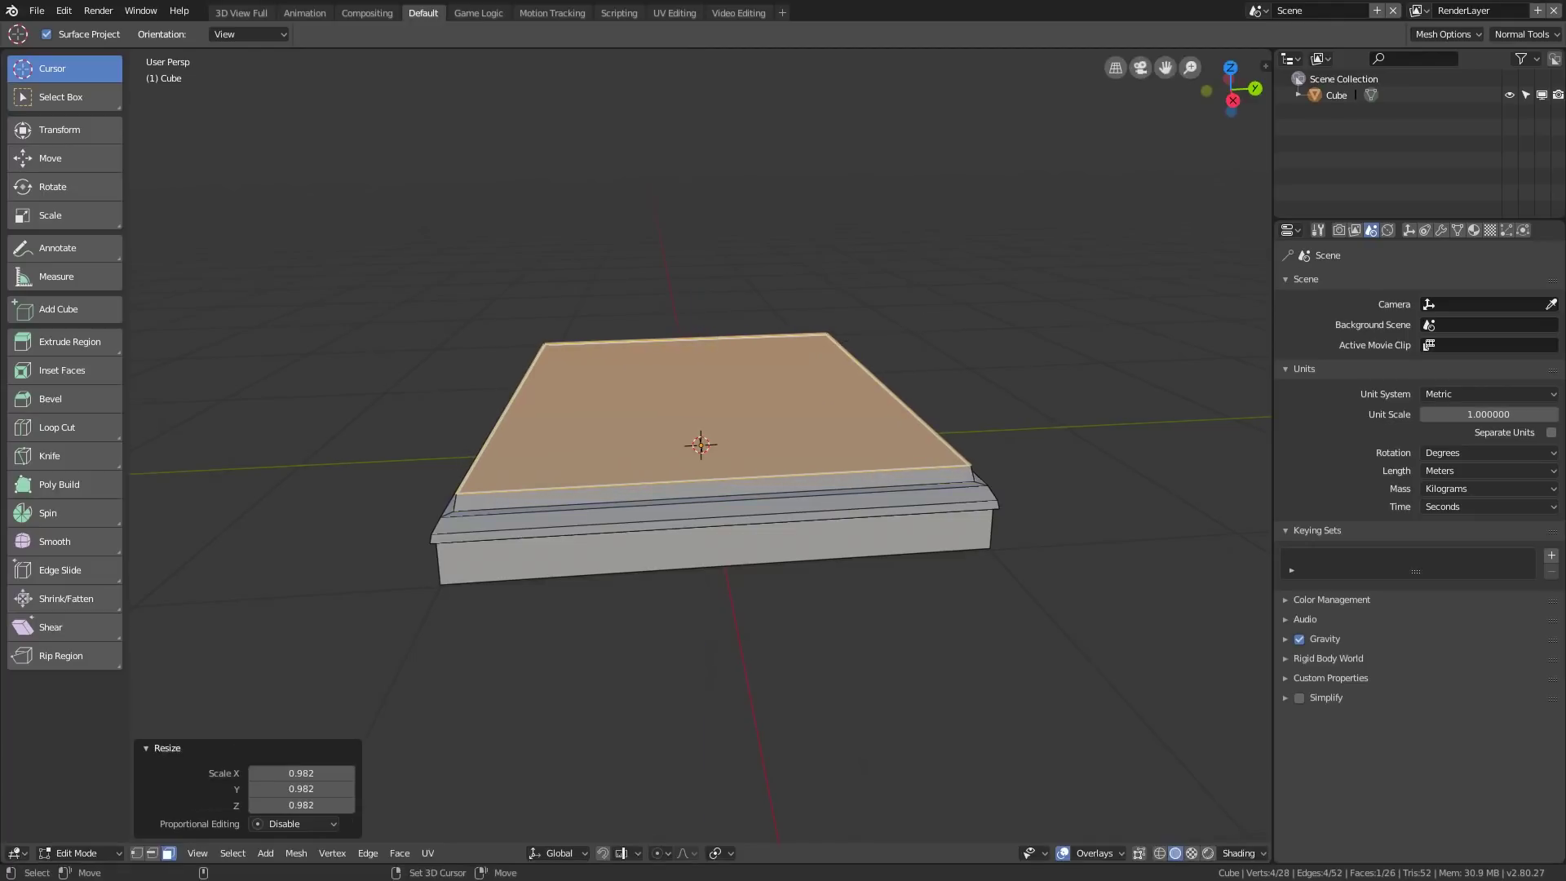
Extrude the base's top face up at 0.986 scale, and extrude it again with a 1.022 scale to flare outward.
{"action": "key", "text": "e"}
{"action": "key", "text": "Return"}
{"action": "key", "text": "s"}
{"action": "key", "text": "Return"}
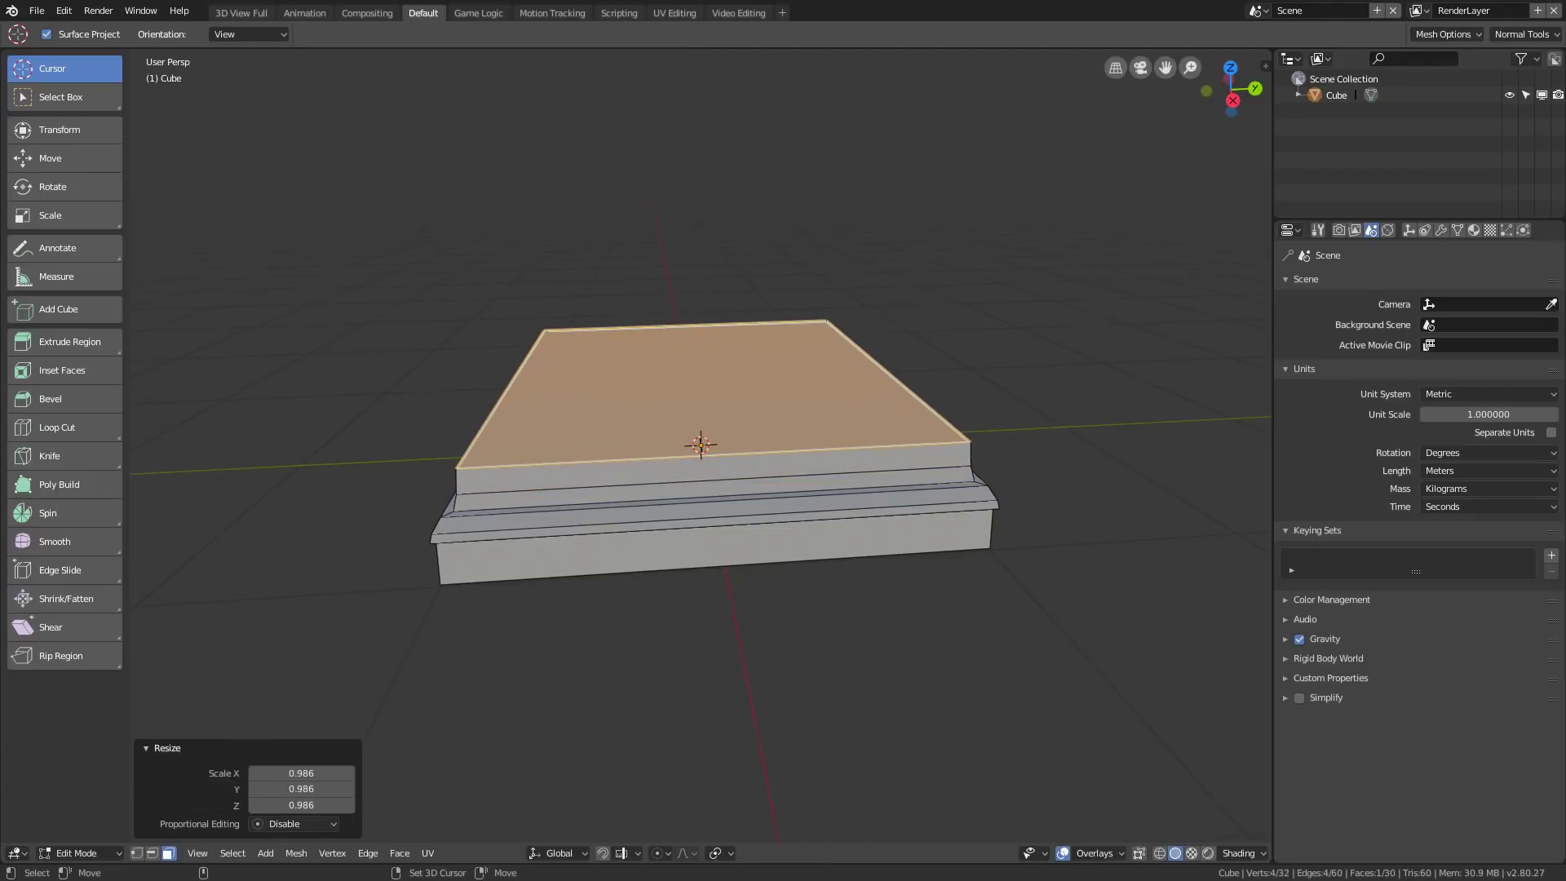
{"action": "key", "text": "e"}
{"action": "key", "text": "Return"}
{"action": "key", "text": "s"}
{"action": "key", "text": "Return"}
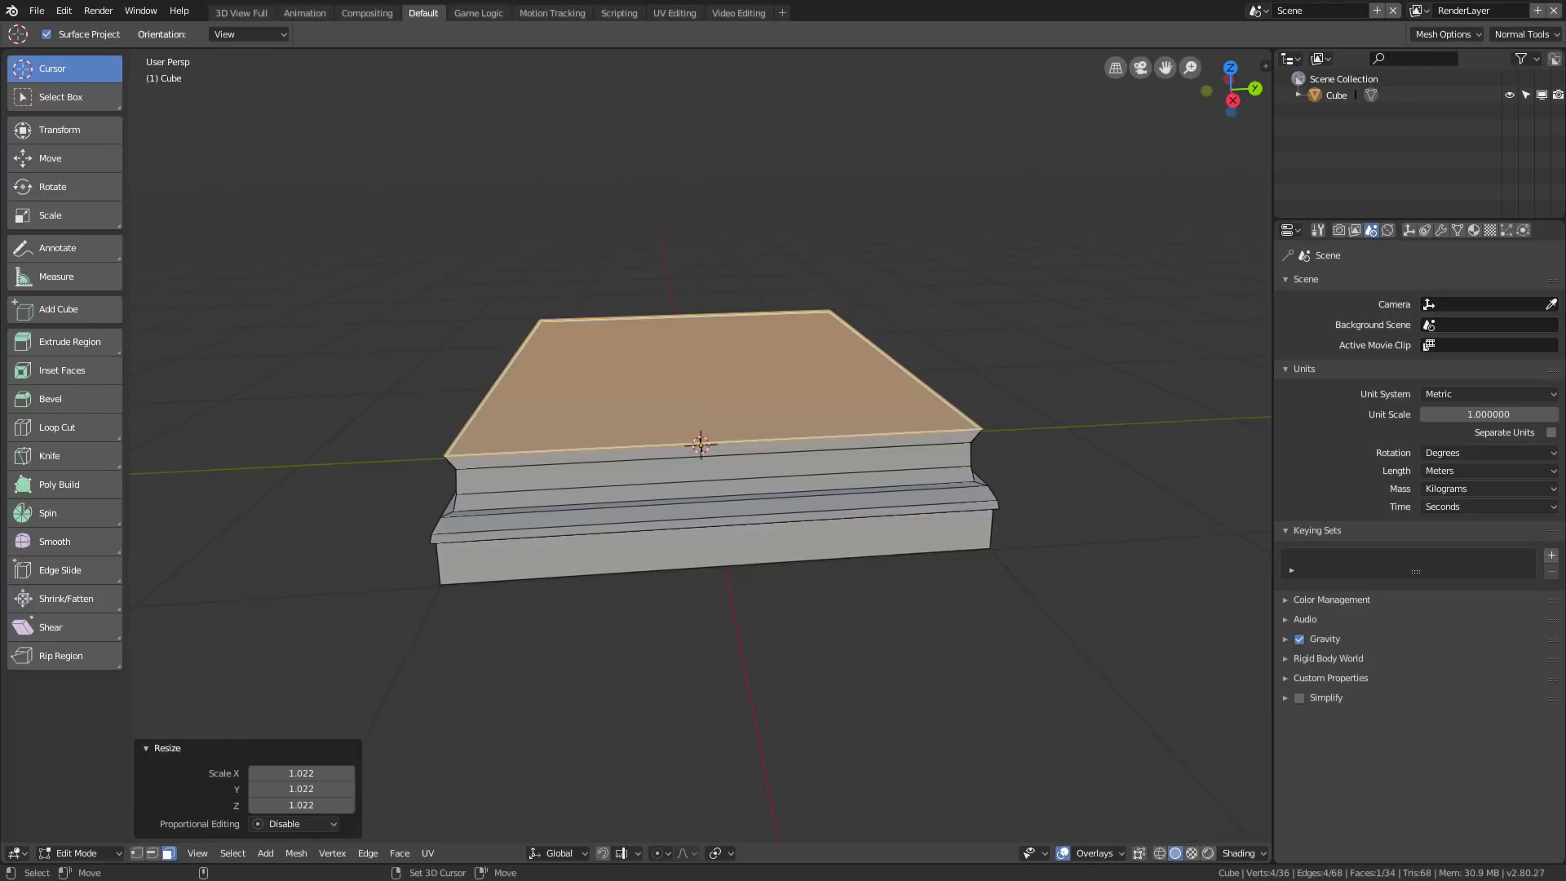
Inset the flared top face at 0.935 scale and raise it about 0.06 m along Z to form a bevel.
{"action": "key", "text": "e"}
{"action": "key", "text": "s"}
{"action": "key", "text": "Return"}
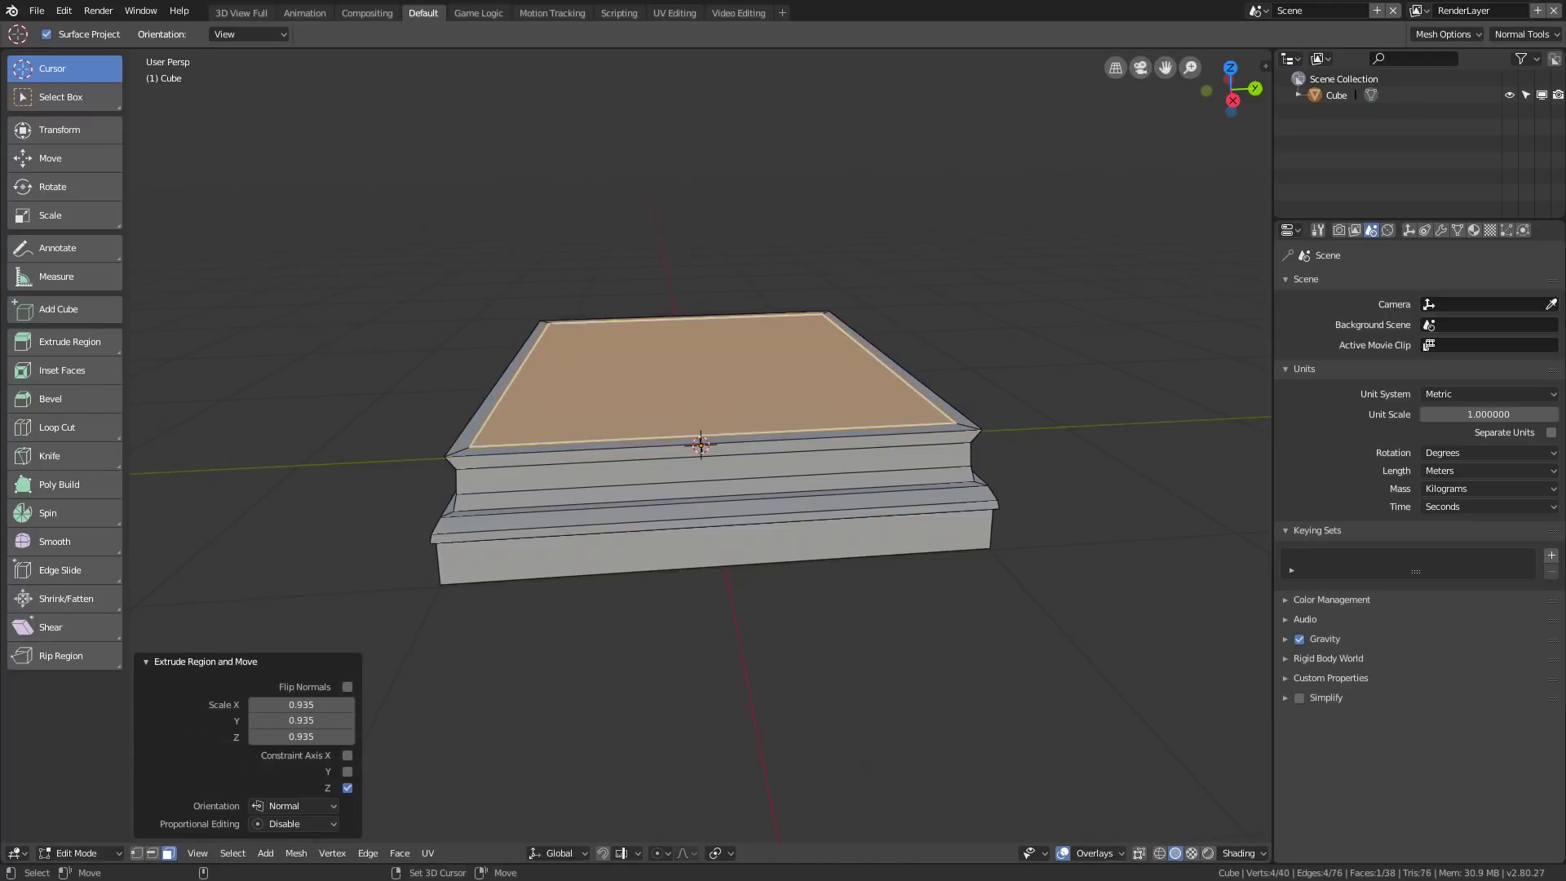
{"action": "key", "text": "g"}
{"action": "key", "text": "z"}
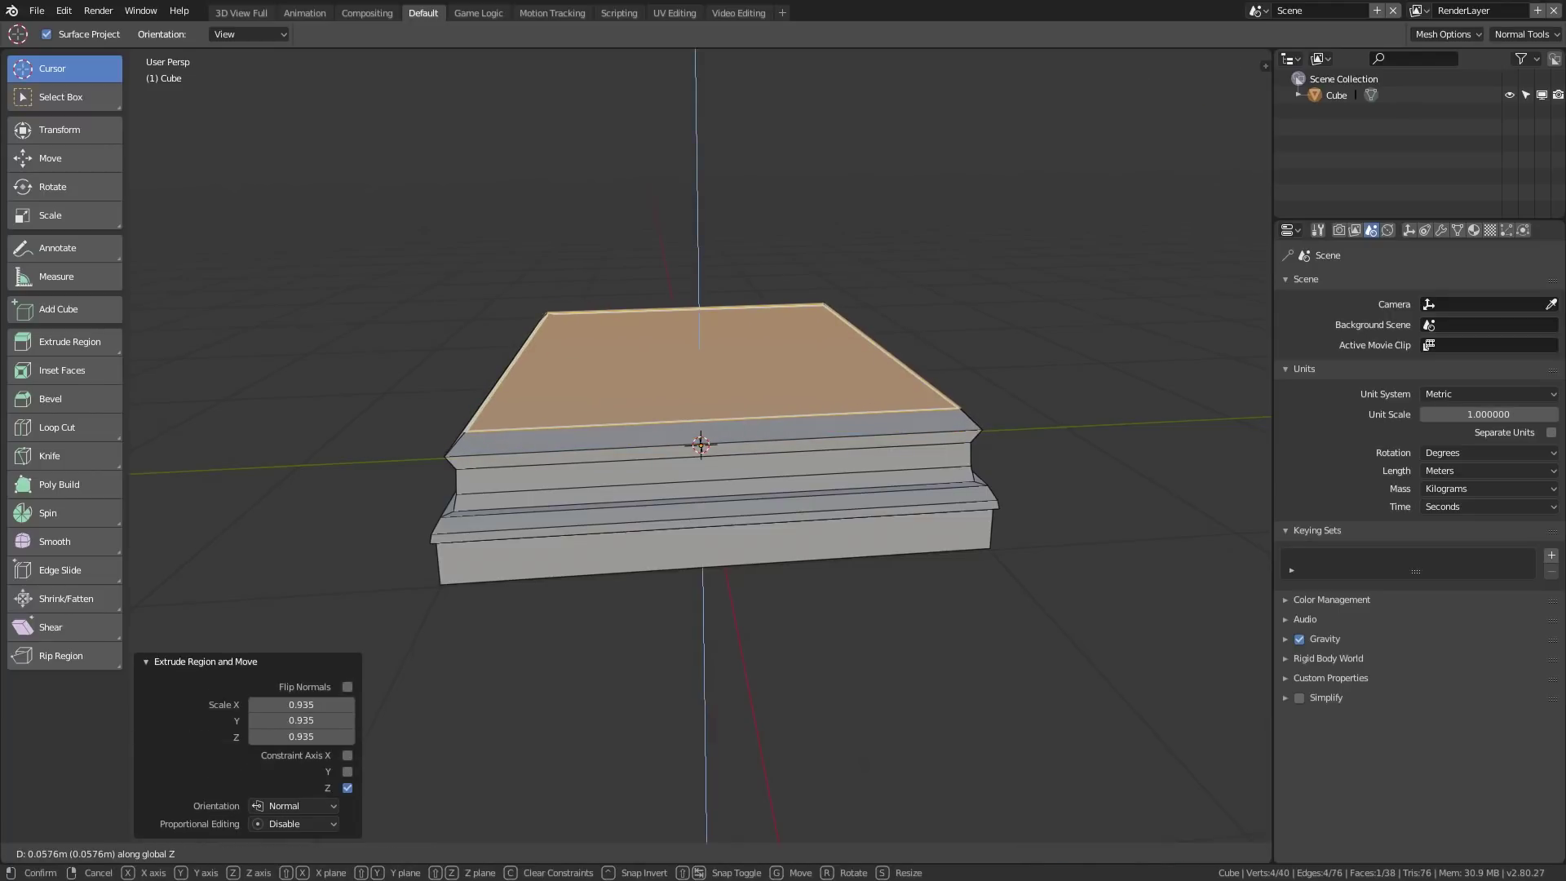
{"action": "key", "text": "Return"}
Extrude the top face up 1.21 m as the pedestal shaft, and raise it another 0.398 m along Z.
{"action": "key", "text": "e"}
{"action": "key", "text": "Return"}
{"action": "scroll", "coordinate": [701, 446], "scroll_direction": "down", "scroll_amount": 4}
{"action": "middle_click_drag", "start_coordinate": [701, 407], "coordinate": [719, 517]}
{"action": "key", "text": "g"}
{"action": "key", "text": "z"}
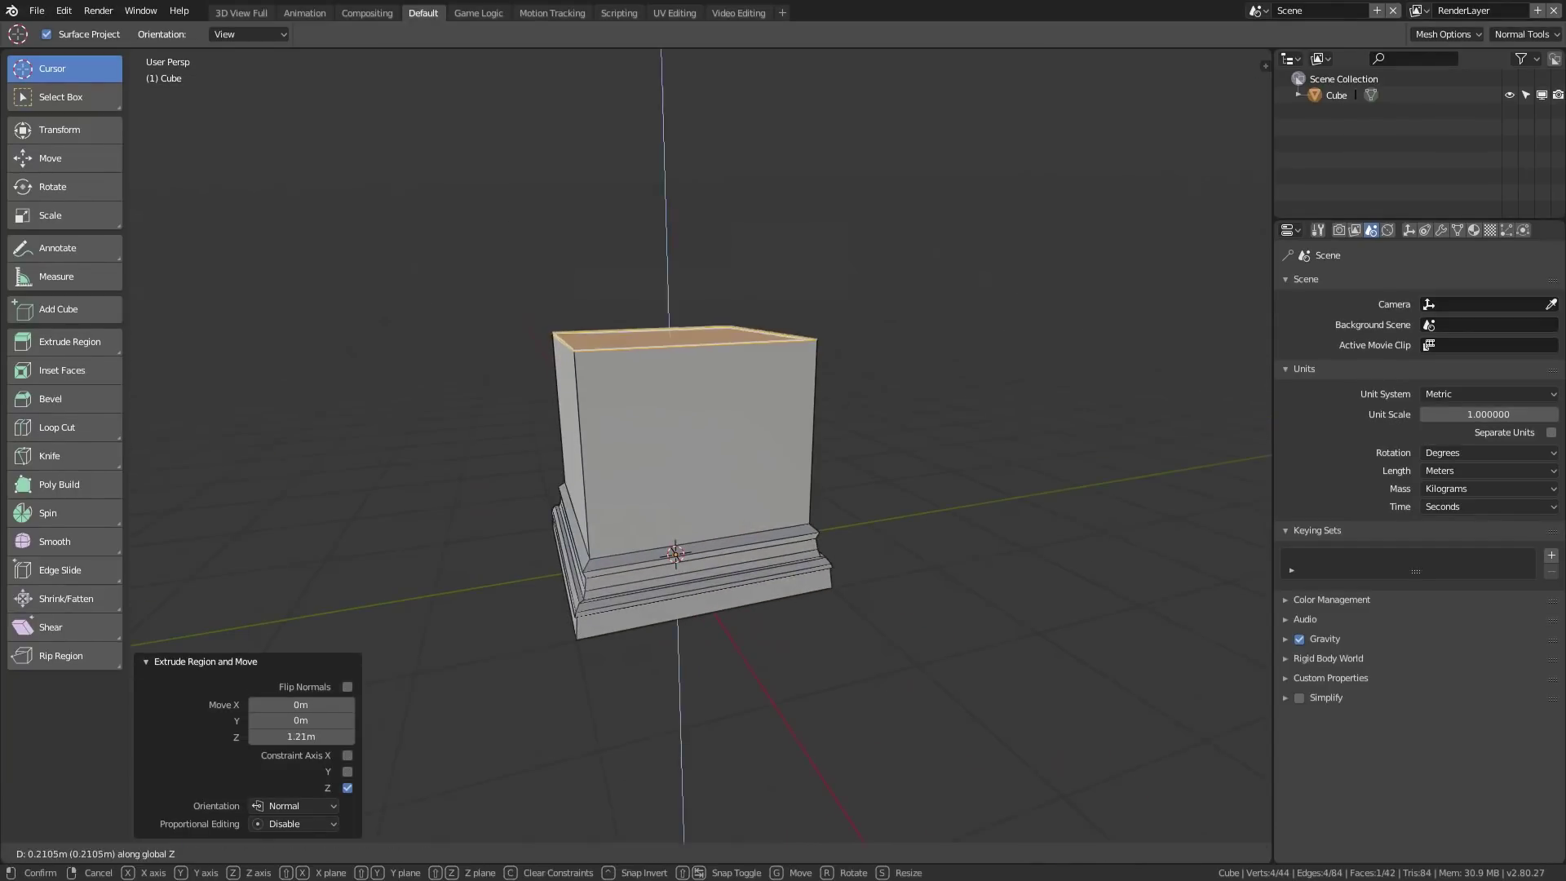
{"action": "key", "text": "Return"}
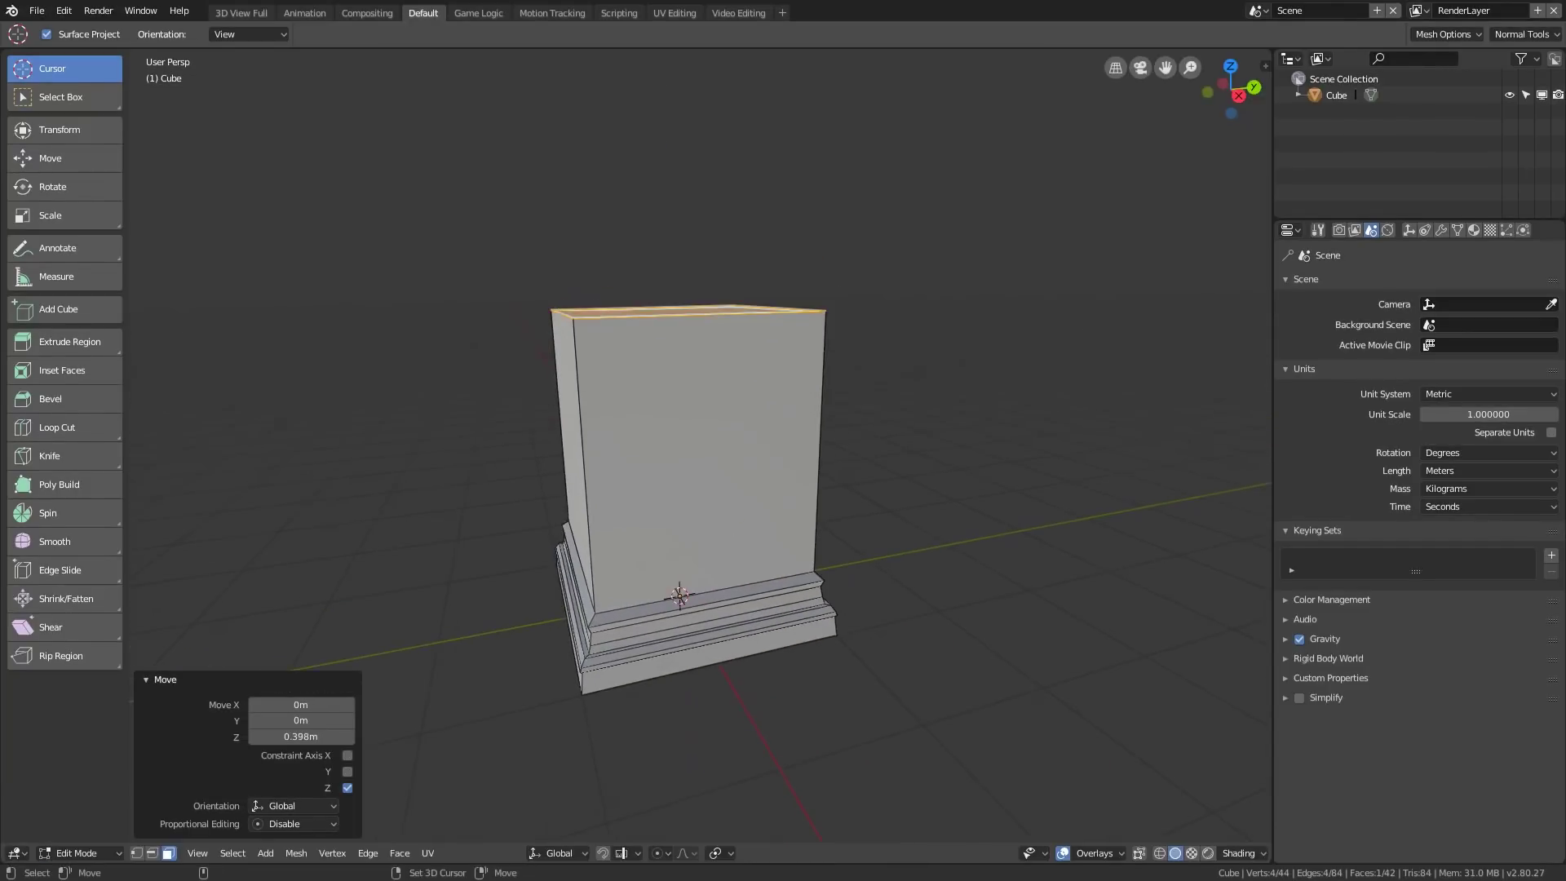
Extrude the shaft's top face outward at 1.029 scale and extrude it upward to form a projecting lip.
{"action": "key", "text": "e"}
{"action": "key", "text": "s"}
{"action": "left_click", "coordinate": [928, 344]}
{"action": "middle_click_drag", "start_coordinate": [930, 346], "coordinate": [944, 390]}
{"action": "key", "text": "e"}
{"action": "key", "text": "z"}
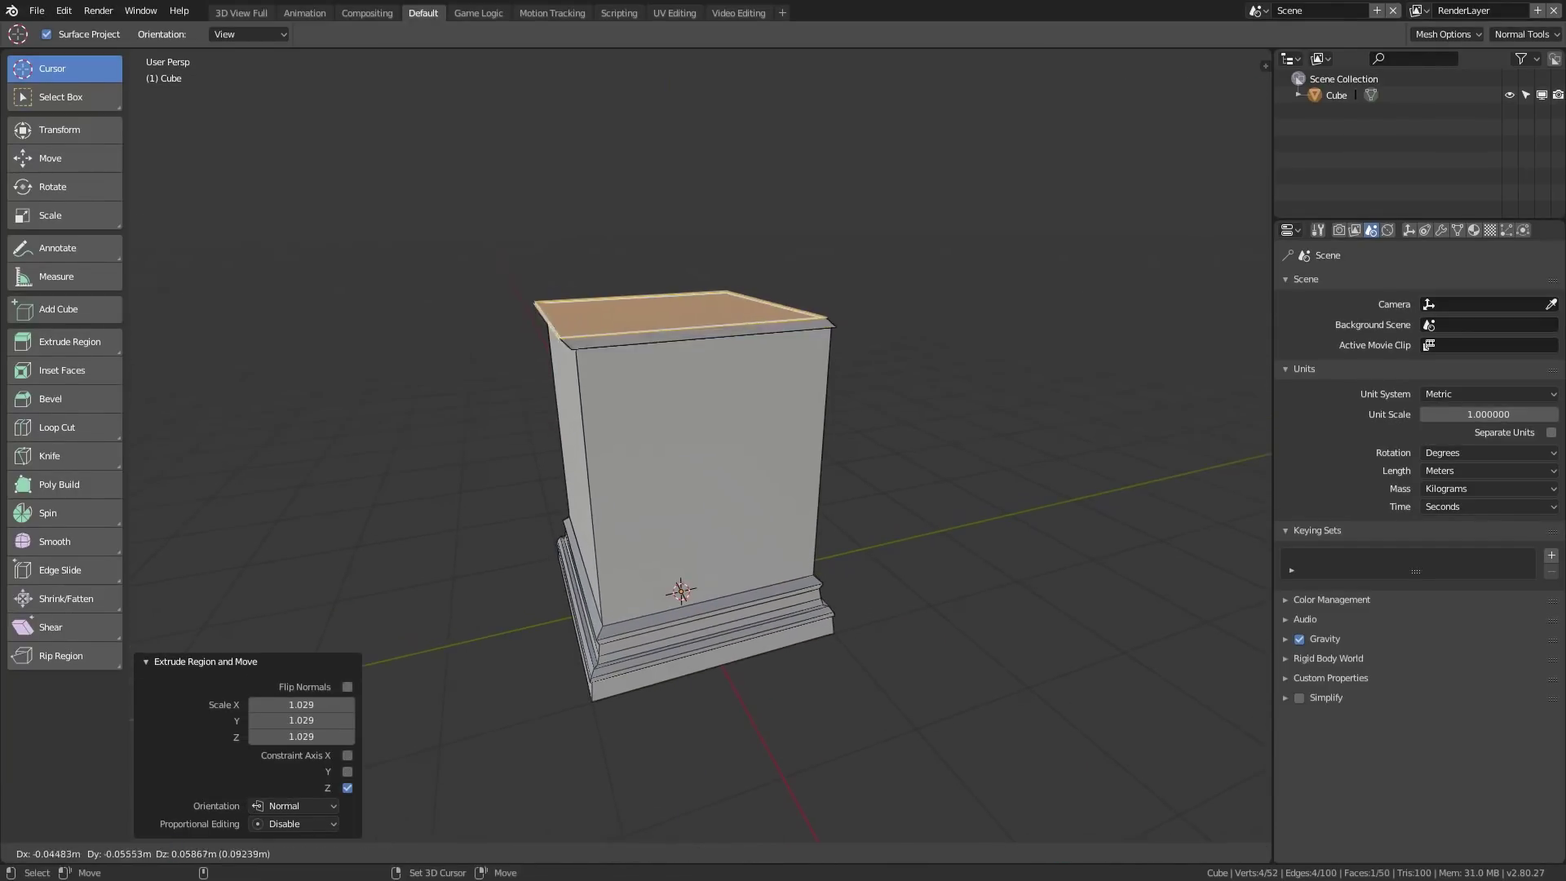
{"action": "key", "text": "z"}
{"action": "key", "text": "Return"}
Taper the lip inward at 0.940 scale, and raise a straight neck band above it, finishing with a 0.0697 m move along Z.
{"action": "key", "text": "g"}
{"action": "key", "text": "z"}
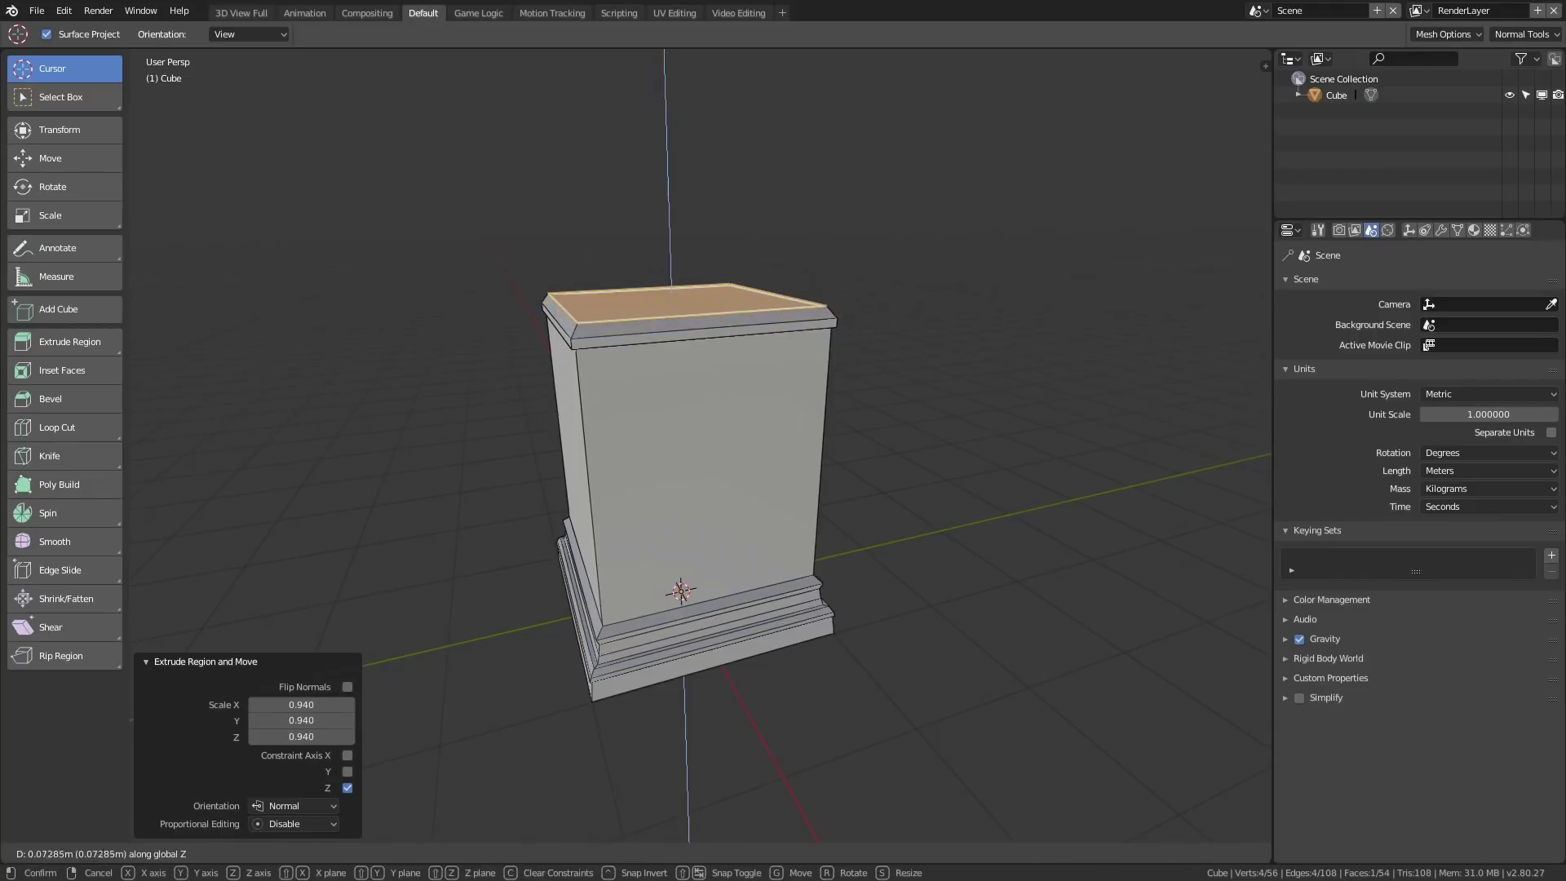
{"action": "key", "text": "Return"}
{"action": "key", "text": "g"}
{"action": "key", "text": "z"}
{"action": "key", "text": "Return"}
{"action": "key", "text": "g"}
{"action": "key", "text": "z"}
{"action": "key", "text": "Return"}
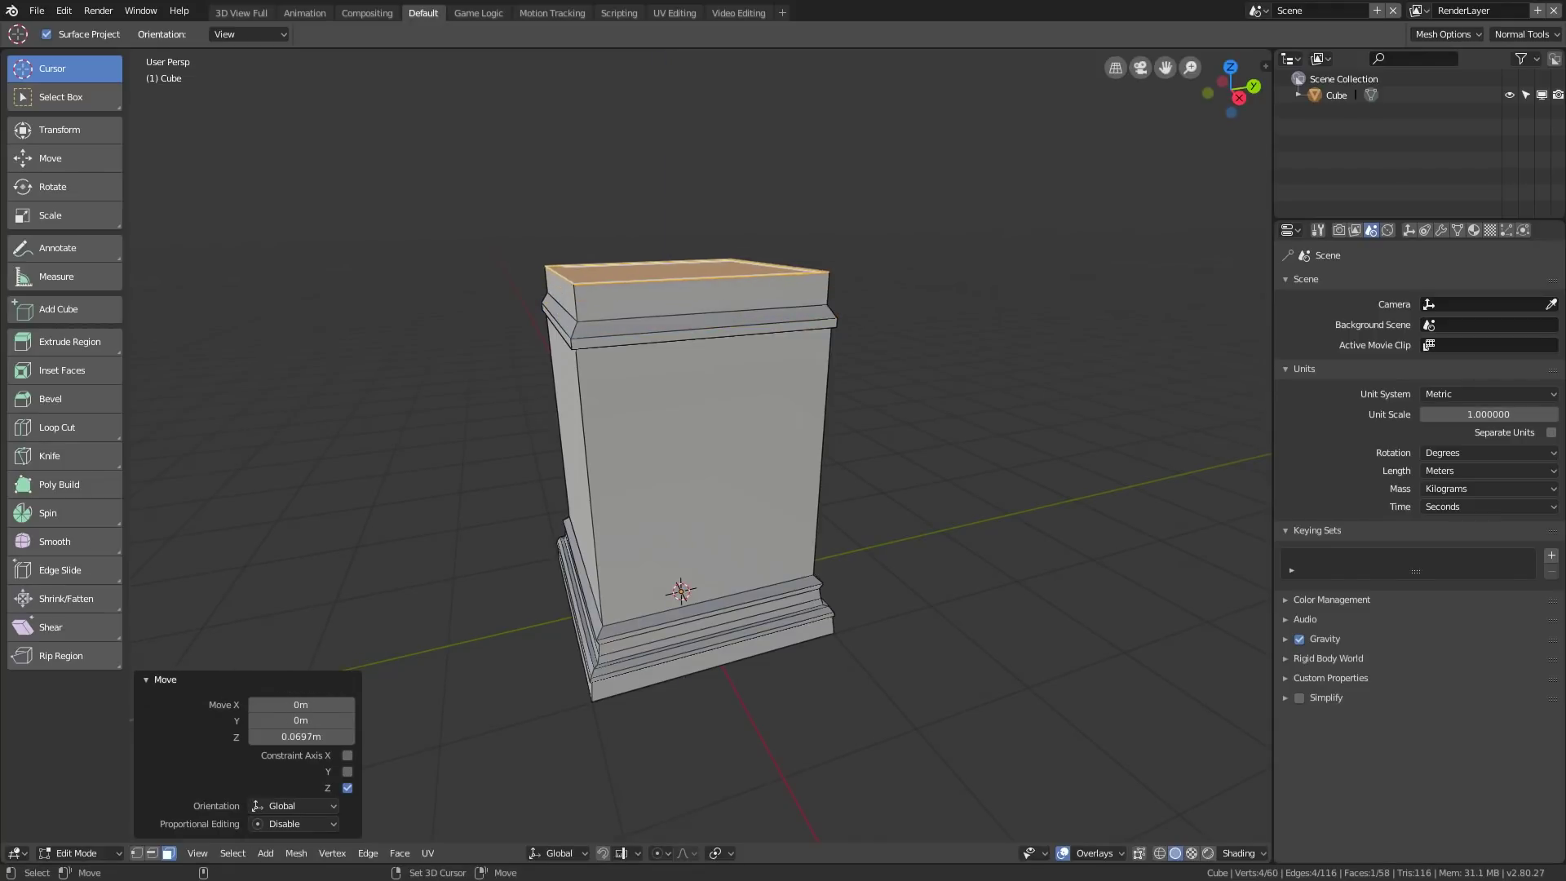
Extrude the neck's top face into an outward-flaring moulding, ending with an in-place extrusion scaled to 1.063.
{"action": "key", "text": "e"}
{"action": "key", "text": "s"}
{"action": "key", "text": "Return"}
{"action": "key", "text": "e"}
{"action": "key", "text": "z"}
{"action": "key", "text": "Return"}
{"action": "key", "text": "s"}
{"action": "left_click", "coordinate": [881, 248]}
{"action": "key", "text": "e"}
{"action": "key", "text": "s"}
{"action": "left_click", "coordinate": [889, 247]}
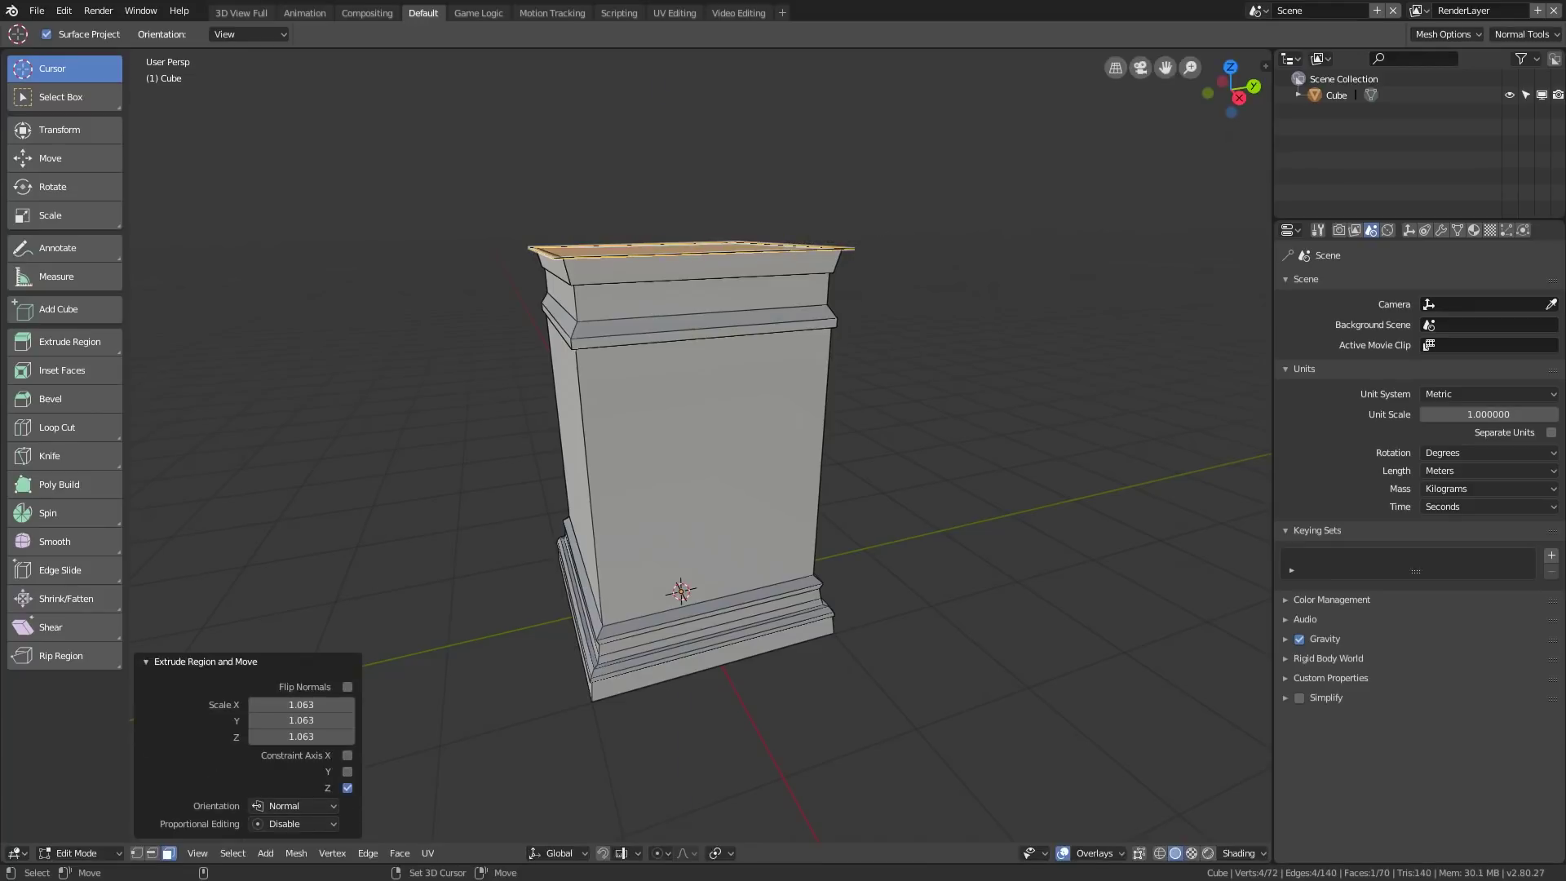
Extrude the top face up, scale it to 1.181 and lower it along Z to form a shallow, wide cornice flare.
{"action": "key", "text": "e"}
{"action": "left_click", "coordinate": [889, 221]}
{"action": "key", "text": "s"}
{"action": "left_click", "coordinate": [929, 220]}
{"action": "key", "text": "g"}
{"action": "key", "text": "z"}
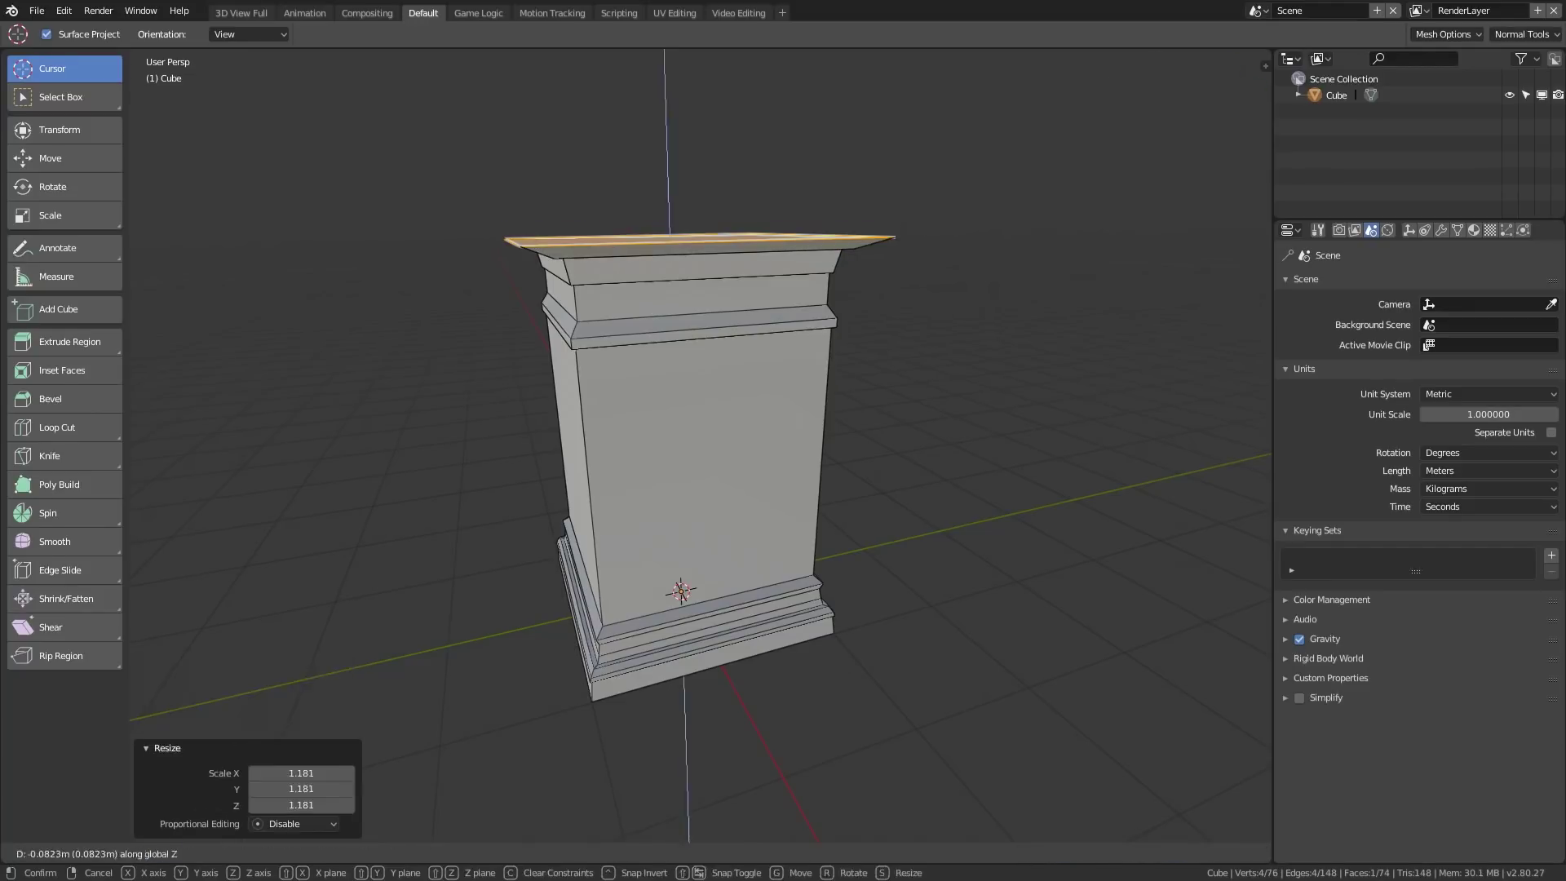
{"action": "left_click", "coordinate": [929, 239]}
{"action": "key", "text": "g"}
{"action": "key", "text": "z"}
{"action": "right_click", "coordinate": [929, 233]}
Extrude the cornice's top face up 0.0392 m, and extrude it another 0.0332 m with an outward scale.
{"action": "key", "text": "e"}
{"action": "key", "text": "Return"}
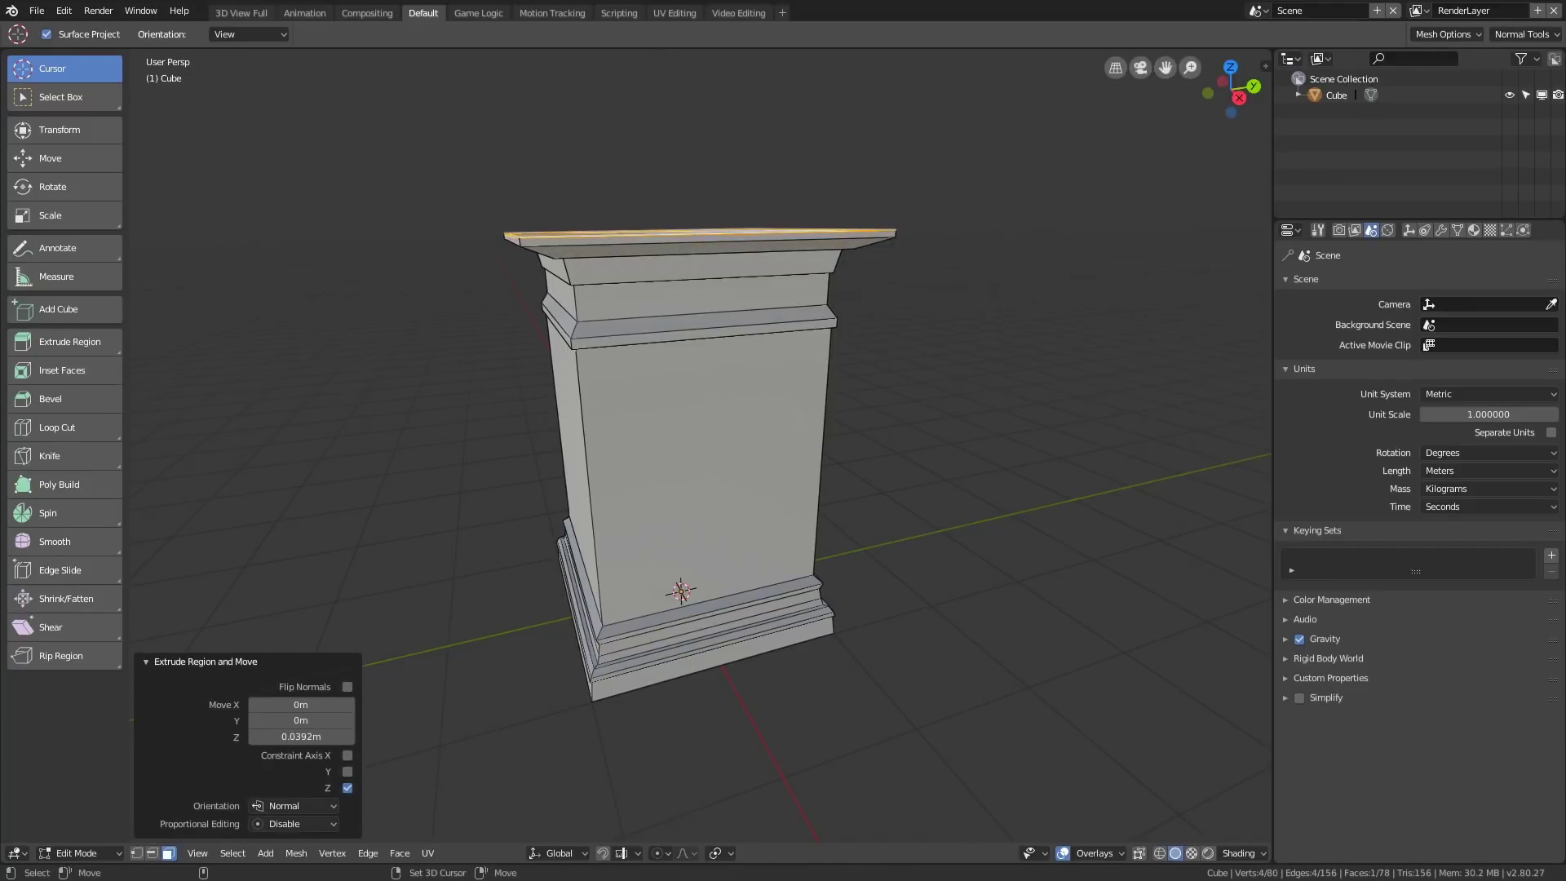
{"action": "key", "text": "s"}
{"action": "left_click", "coordinate": [905, 231]}
{"action": "key", "text": "e"}
{"action": "left_click", "coordinate": [905, 228]}
{"action": "key", "text": "s"}
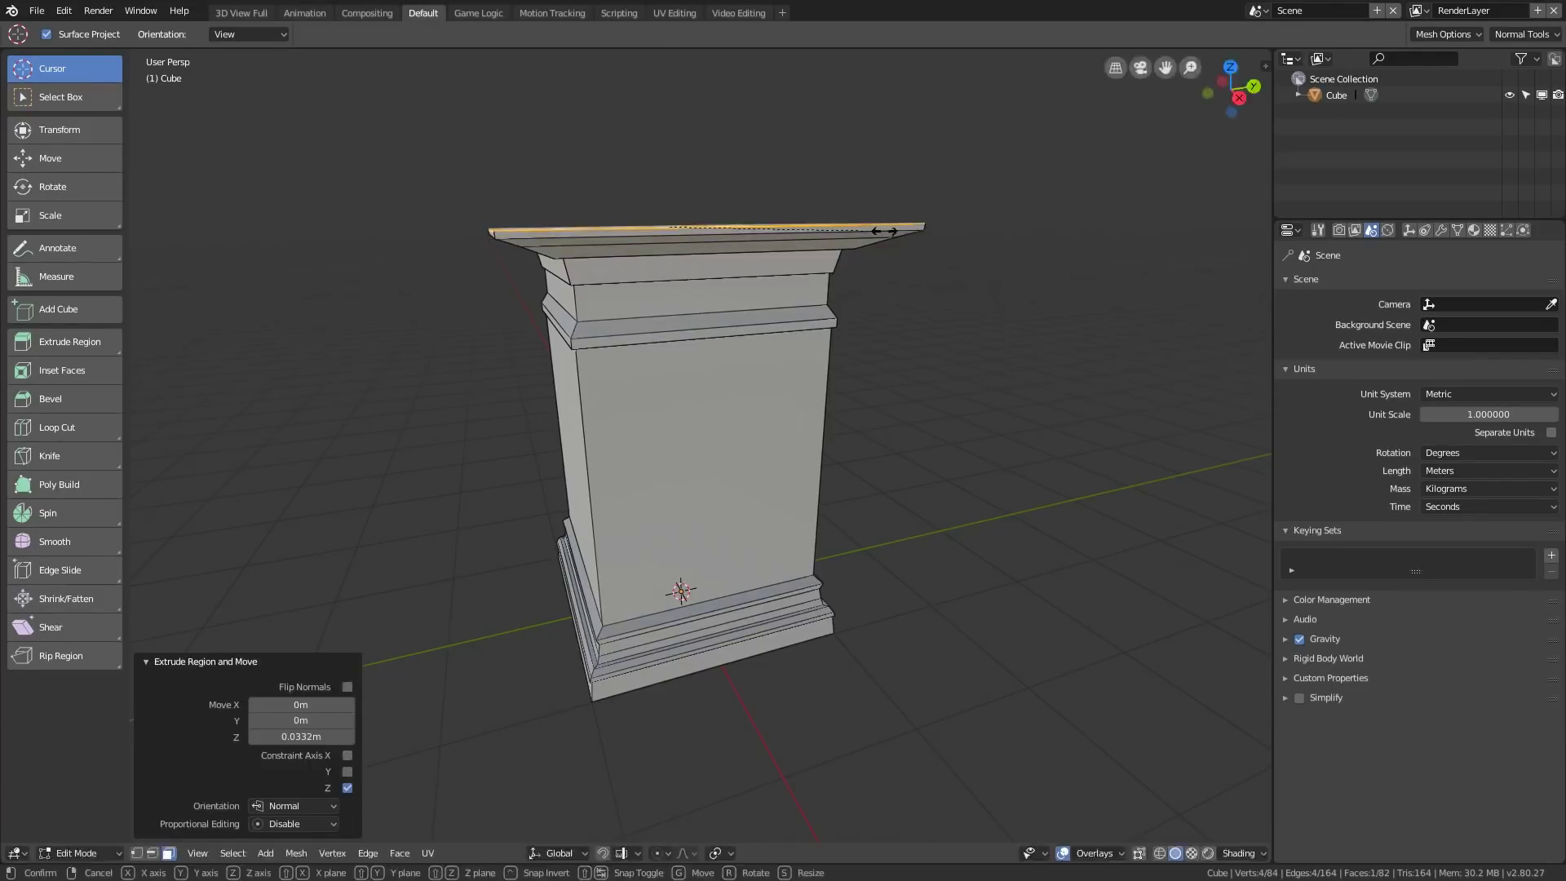
{"action": "left_click", "coordinate": [910, 228]}
Extrude the cornice edge upward, and flare its top out at 1.049 scale while raising it about 0.06 m along Z.
{"action": "key", "text": "e"}
{"action": "key", "text": "Return"}
{"action": "key", "text": "e"}
{"action": "key", "text": "s"}
{"action": "key", "text": "Return"}
{"action": "key", "text": "g"}
{"action": "key", "text": "z"}
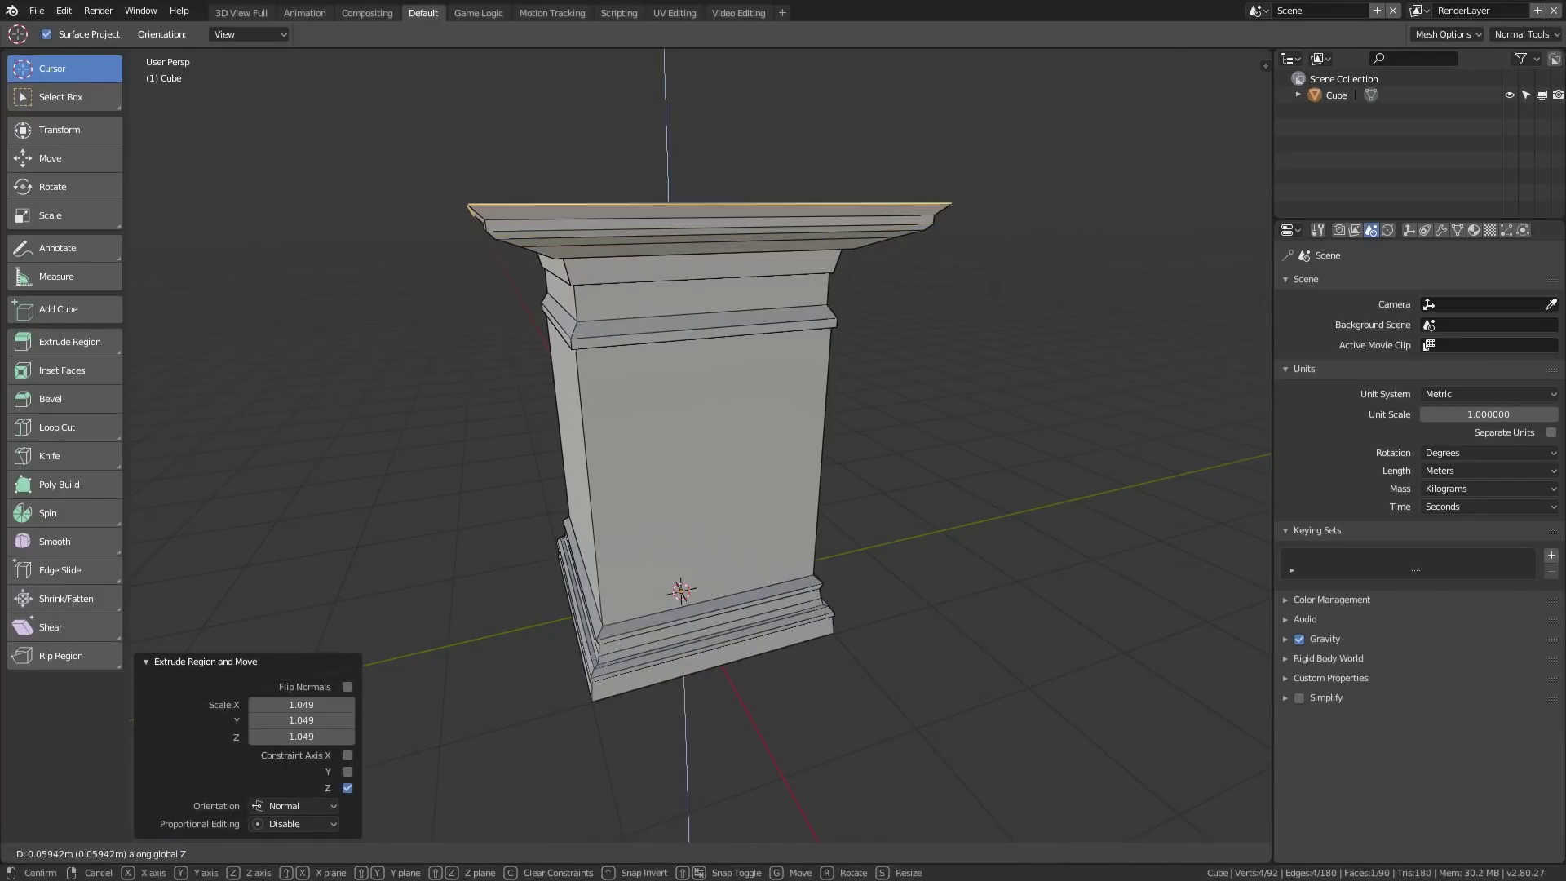
{"action": "key", "text": "Return"}
Extrude the cornice's top face up 0.241 m along Z to form the pedestal's top slab.
{"action": "key", "text": "e"}
{"action": "key", "text": "z"}
{"action": "key", "text": "Return"}
{"action": "scroll", "coordinate": [701, 446], "scroll_direction": "down", "scroll_amount": 6}
{"action": "mouse_move", "coordinate": [701, 445]}
{"action": "middle_mouse_down"}
{"action": "mouse_move", "coordinate": [669, 408]}
{"action": "mouse_move", "coordinate": [689, 461]}
{"action": "mouse_move", "coordinate": [697, 447]}
{"action": "middle_mouse_up"}
{"action": "scroll", "coordinate": [701, 445], "scroll_direction": "up", "scroll_amount": 6}
{"action": "scroll", "coordinate": [701, 445], "scroll_direction": "down", "scroll_amount": 4}
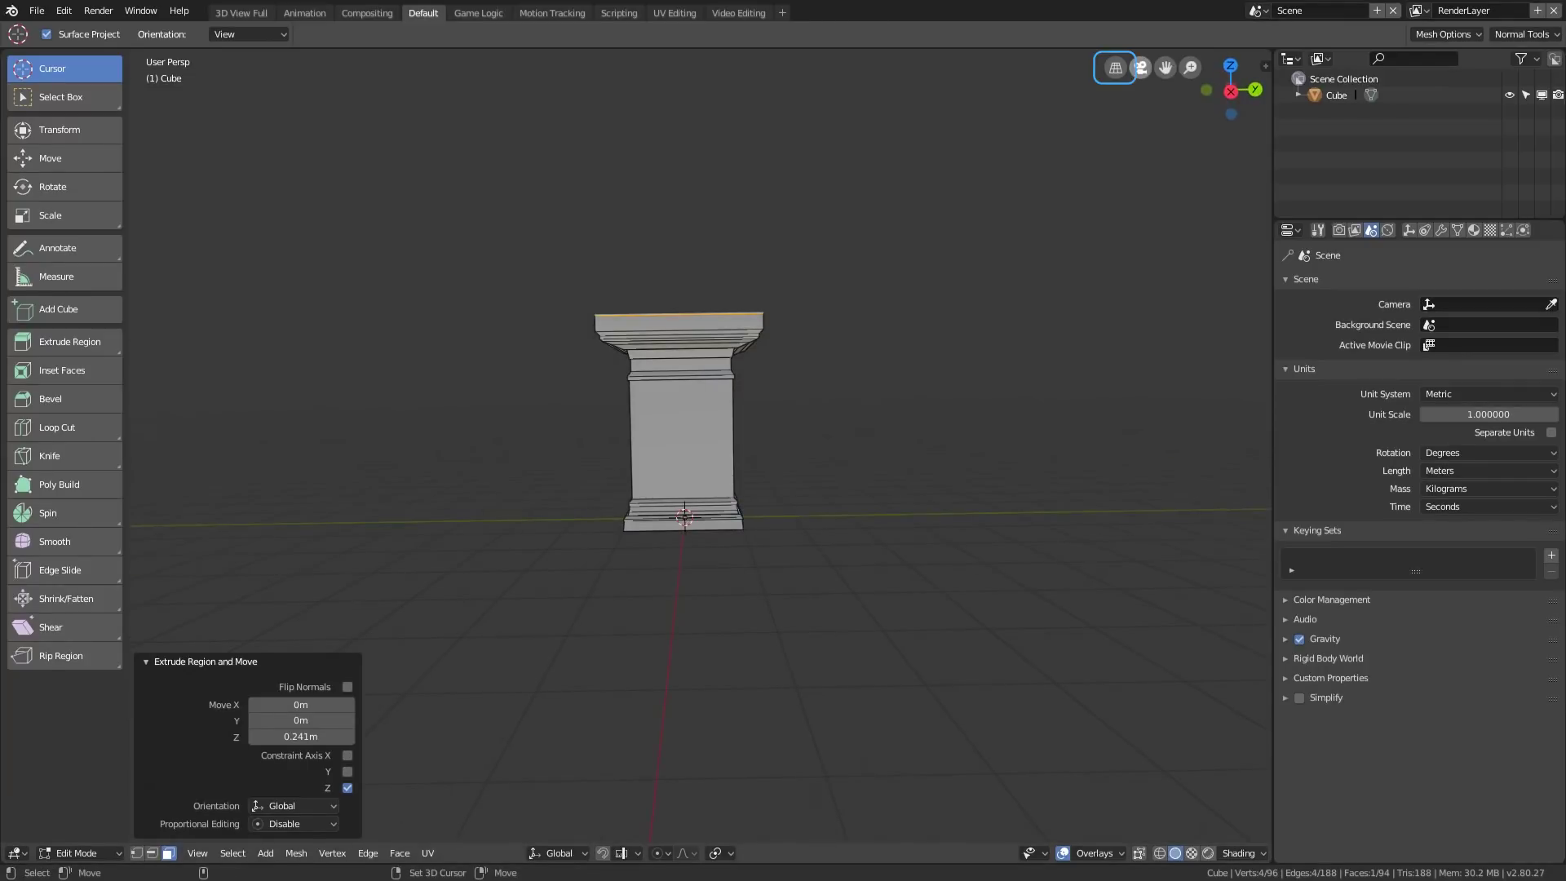
Scale the pedestal's top face slightly inward in the orthographic right view.
{"action": "left_click", "coordinate": [1115, 67]}
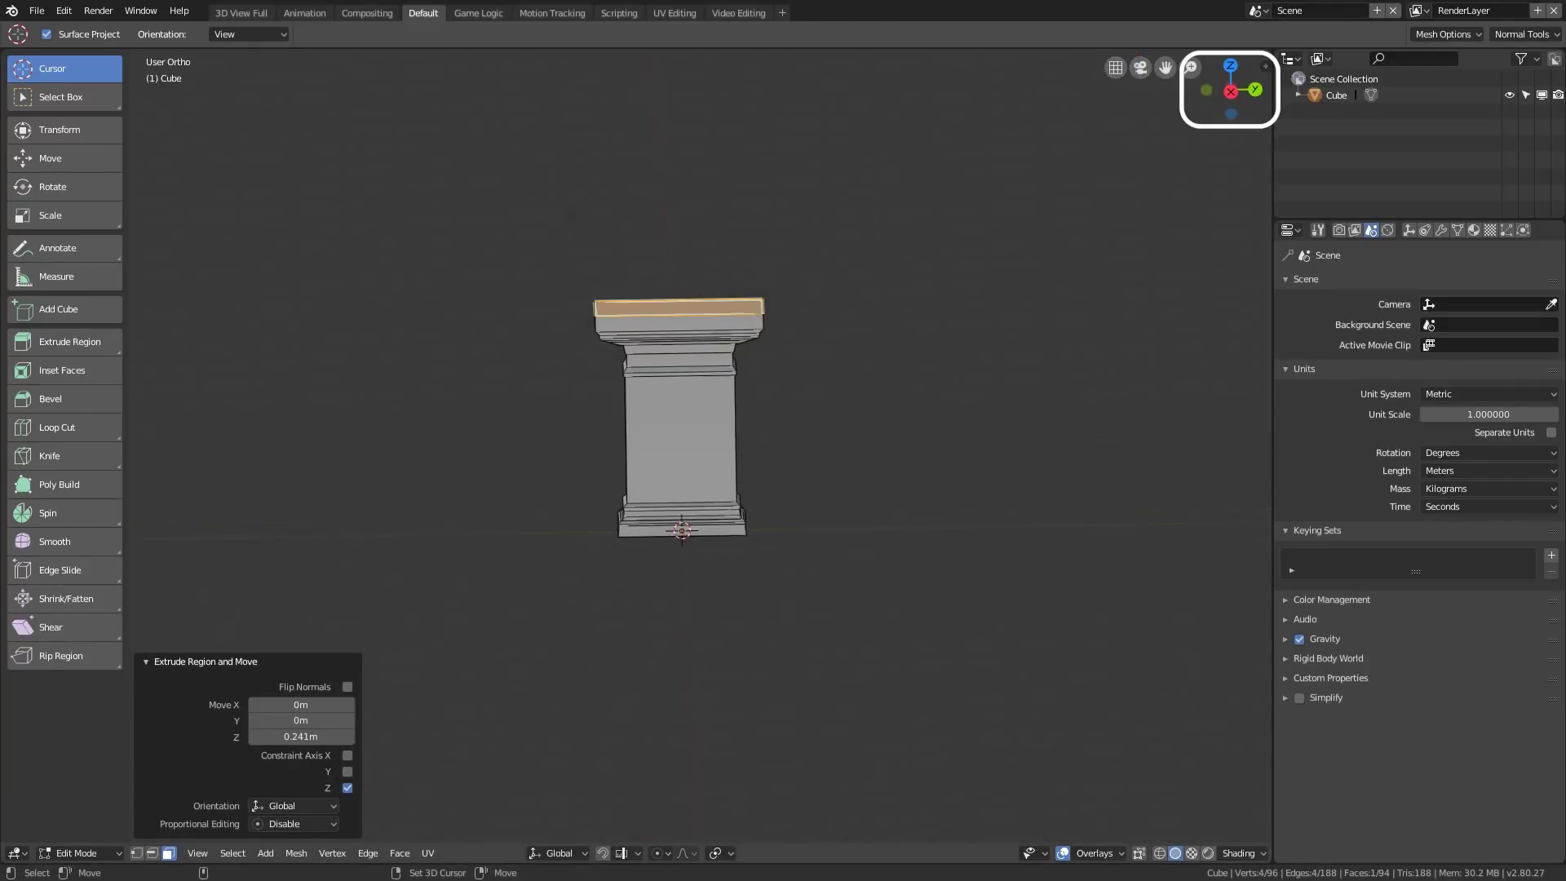
{"action": "left_click", "coordinate": [1231, 92]}
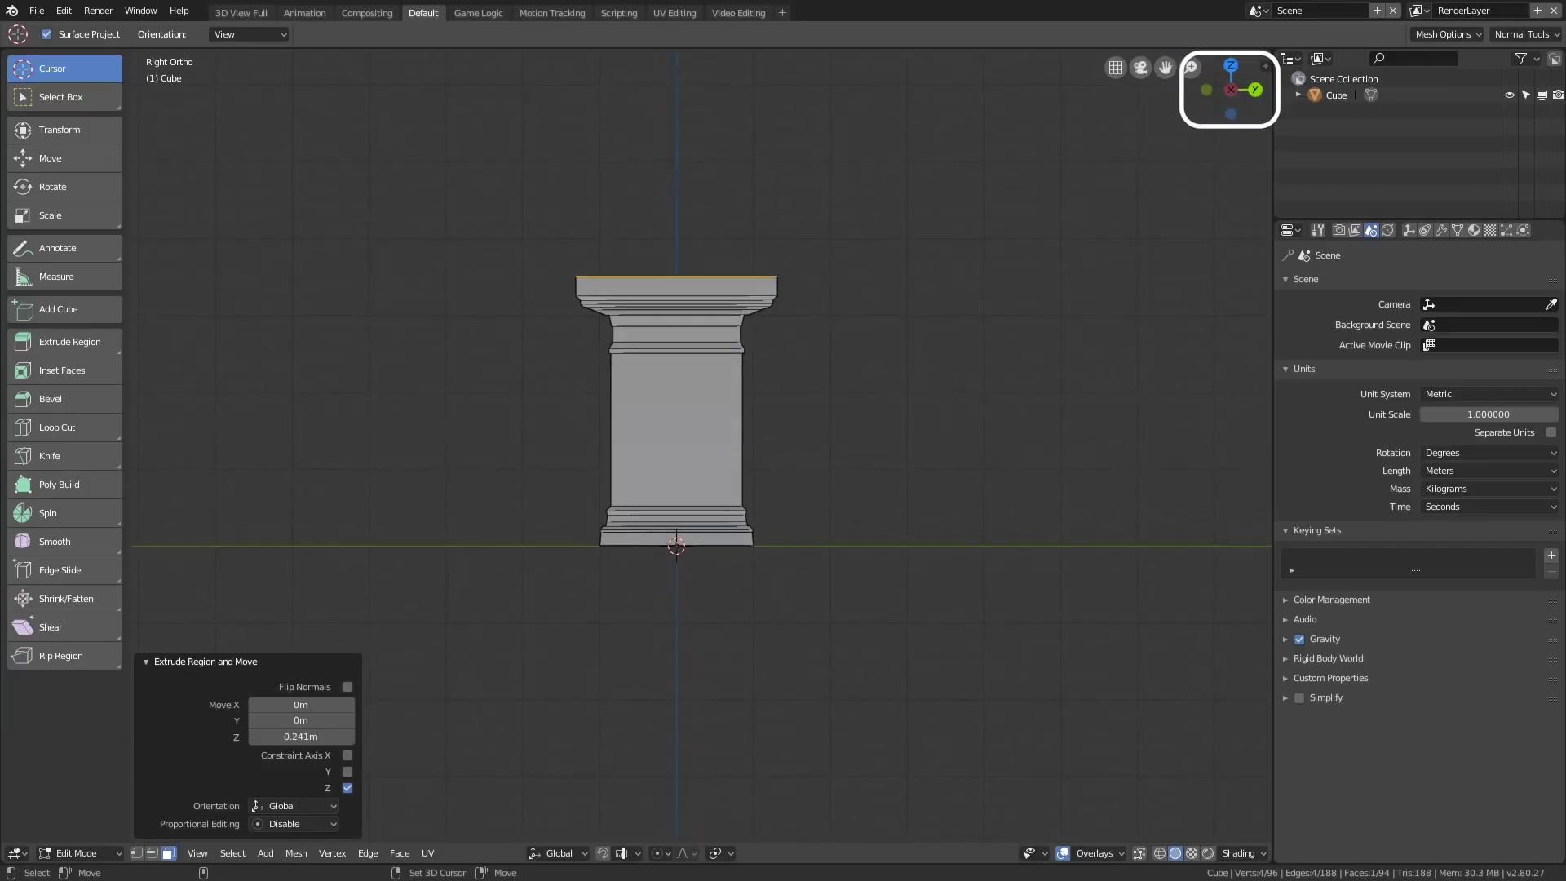
{"action": "scroll", "coordinate": [702, 445], "scroll_direction": "up", "scroll_amount": 2}
{"action": "scroll", "coordinate": [915, 275], "scroll_direction": "up", "scroll_amount": 3}
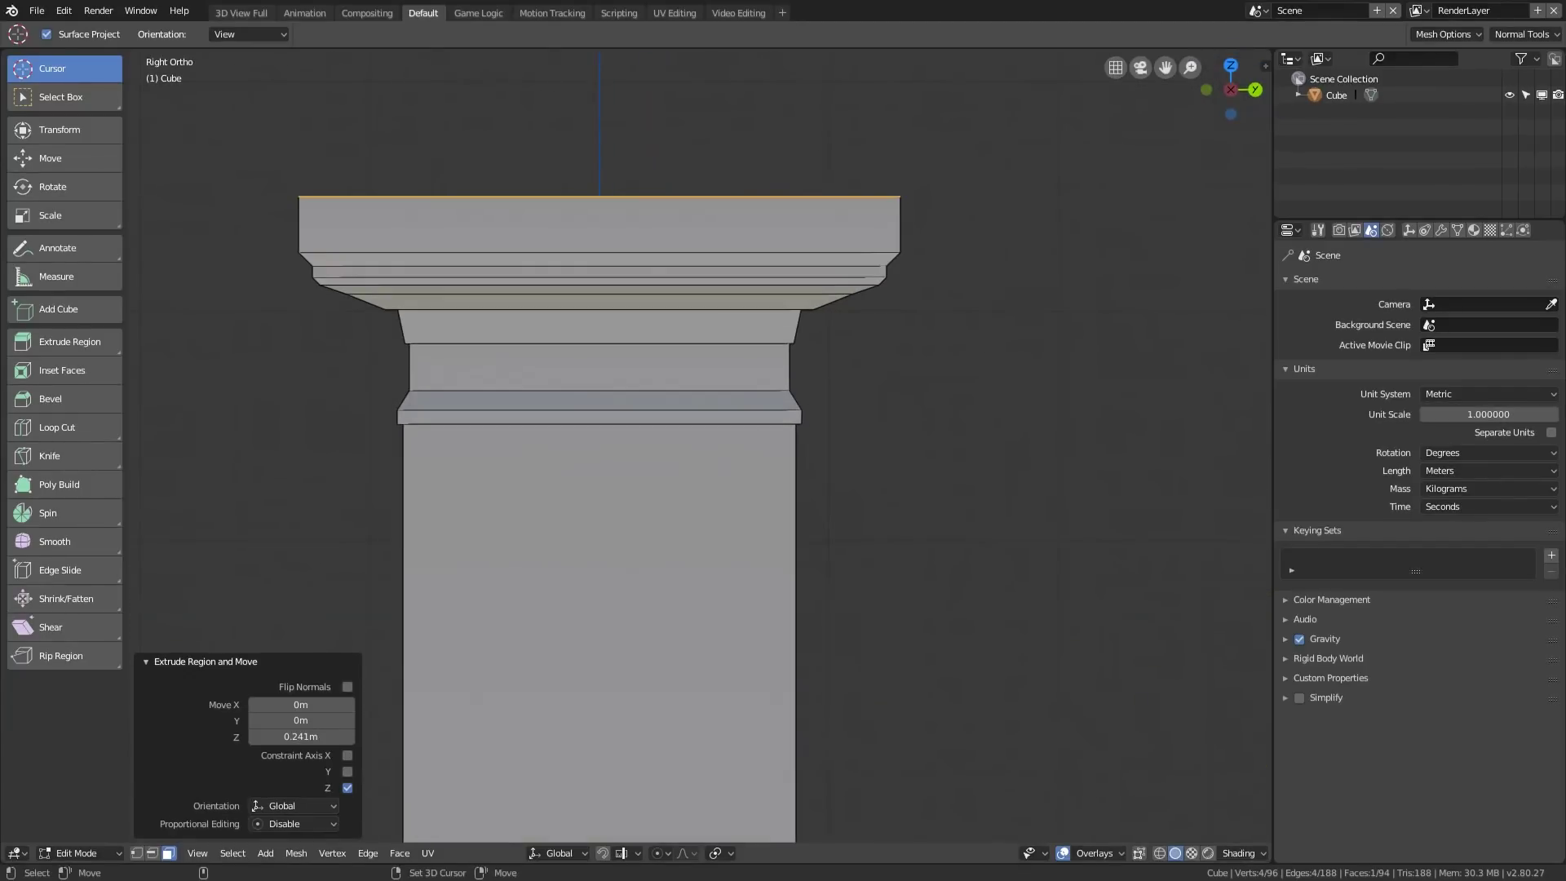
{"action": "key", "text": "s"}
{"action": "left_click", "coordinate": [915, 275]}
Scale the edge loop along the top slab's lower rim inward to about 0.93, in line with the top face.
{"action": "key", "text": "a"}
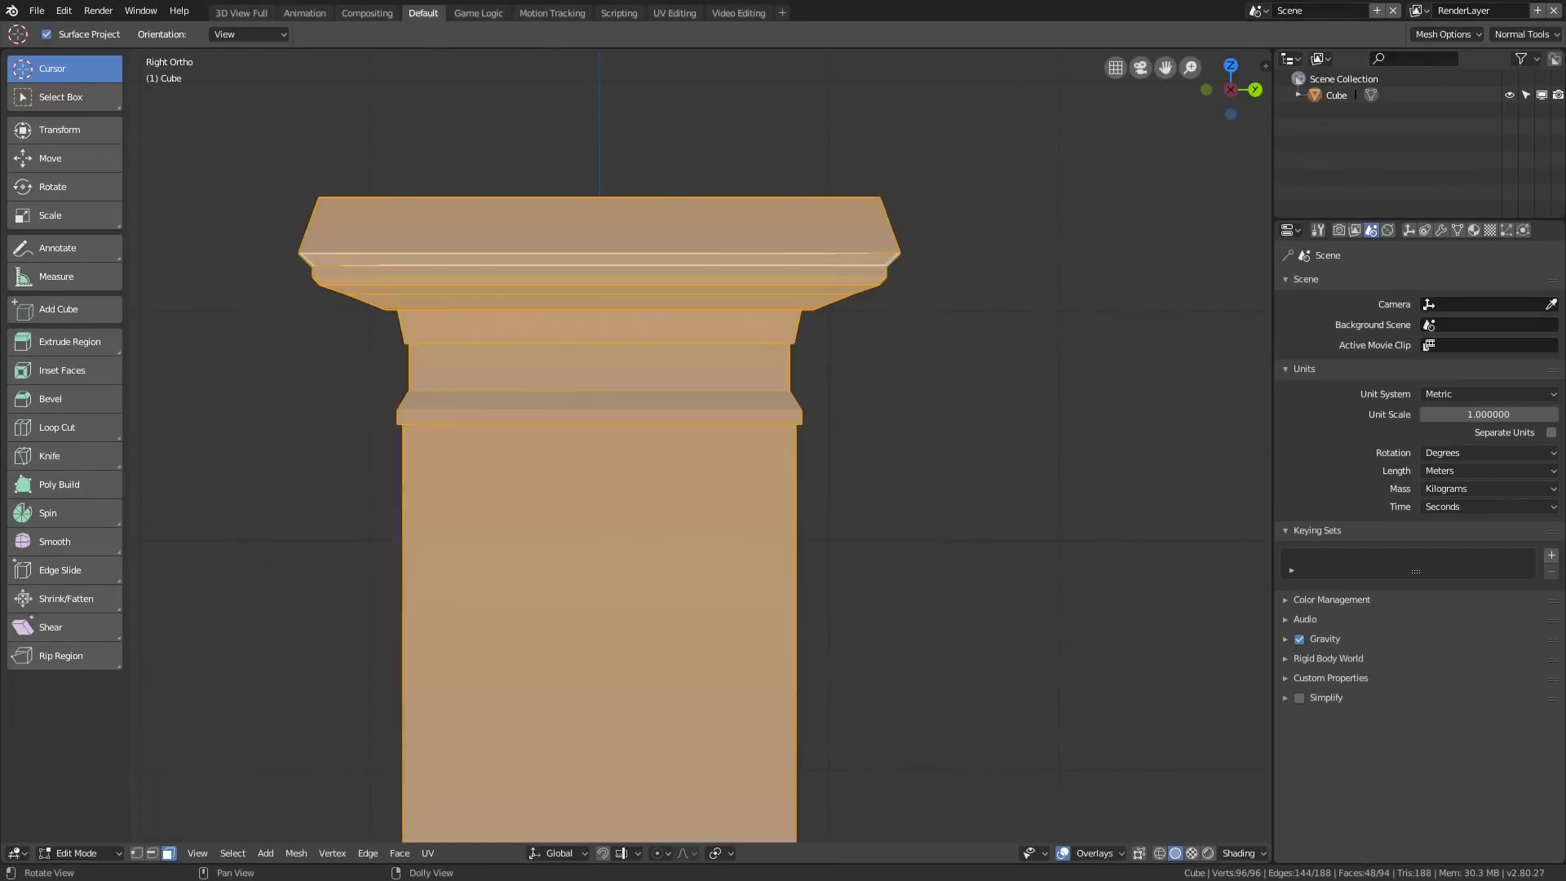
{"action": "key", "text": "ctrl+Tab"}
{"action": "left_click", "coordinate": [860, 238]}
{"action": "left_click", "coordinate": [880, 253], "text": "alt"}
{"action": "key", "text": "s"}
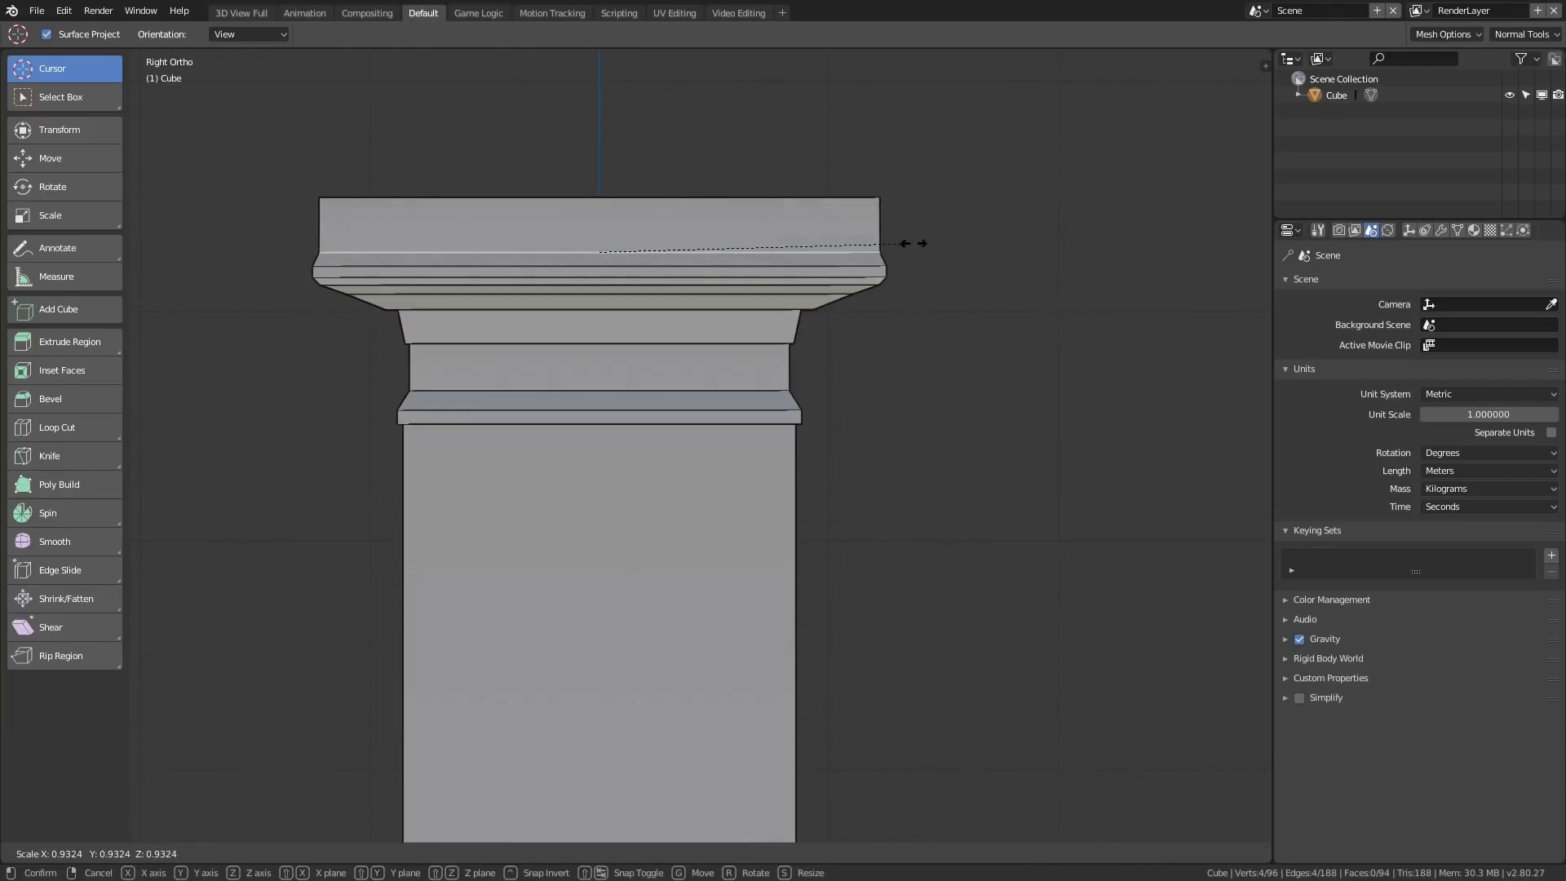
{"action": "left_click", "coordinate": [913, 243]}
Scale the next two edge loops below the slab inward, to about 0.972 and 0.974.
{"action": "key", "text": "s"}
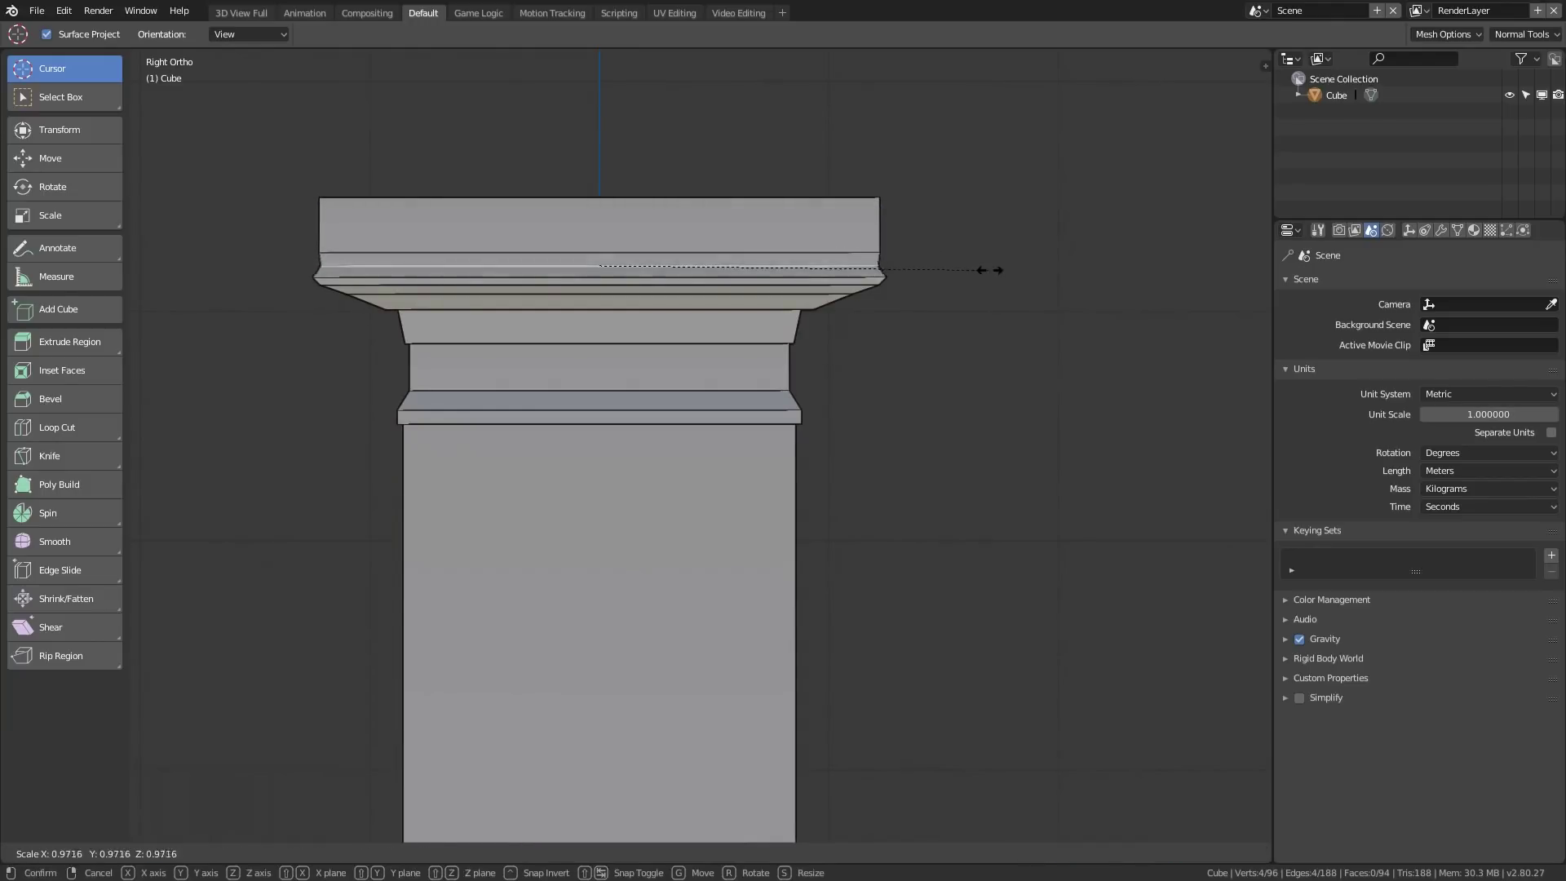
{"action": "left_click", "coordinate": [990, 269]}
{"action": "left_click", "coordinate": [881, 278], "text": "alt"}
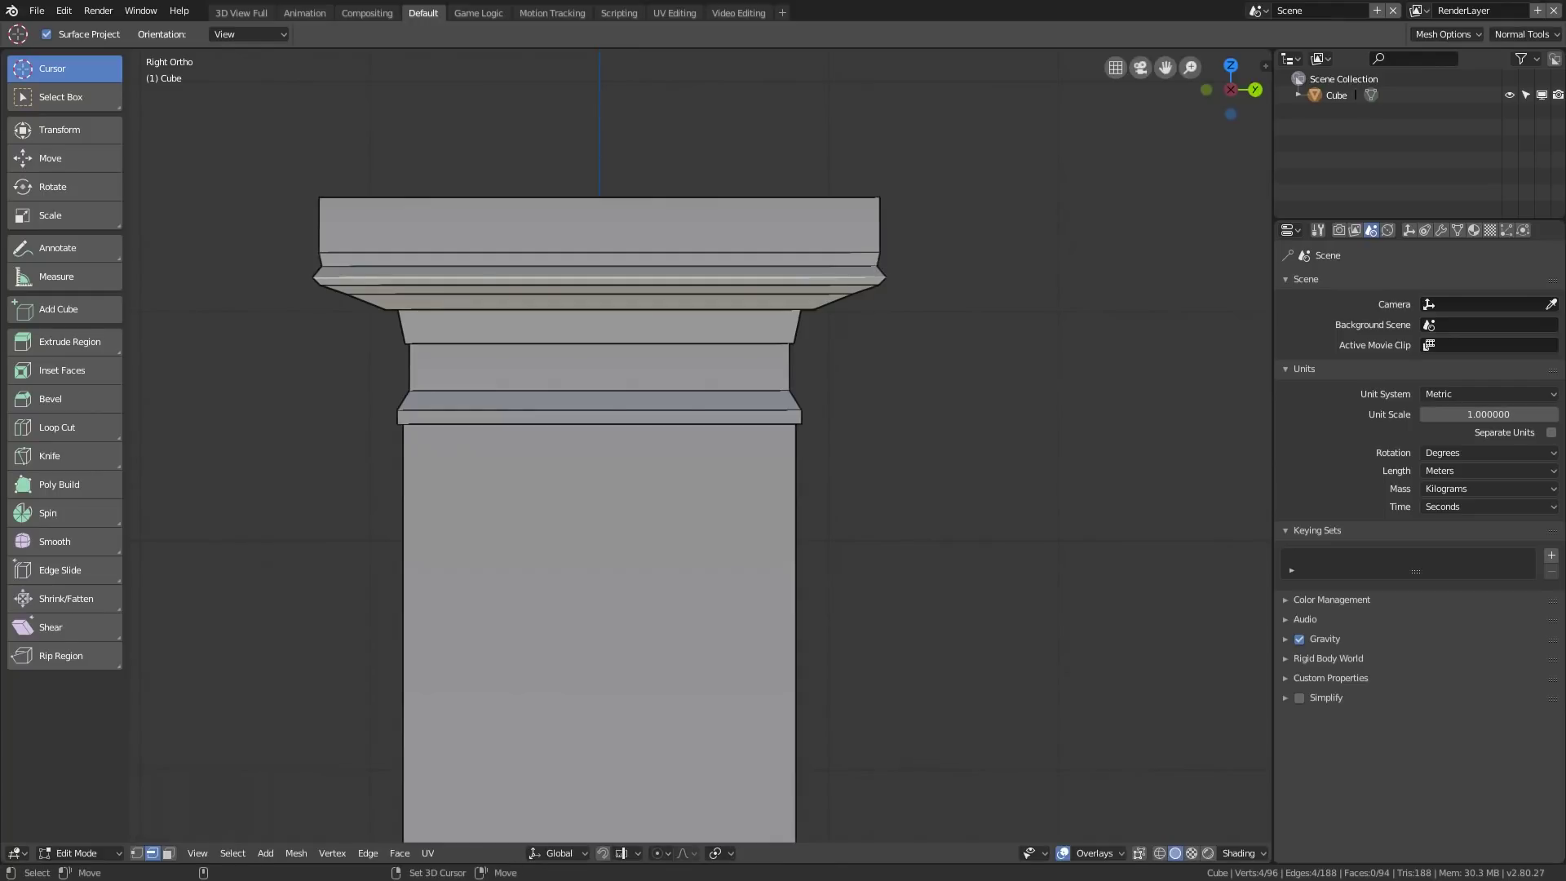
{"action": "key", "text": "s"}
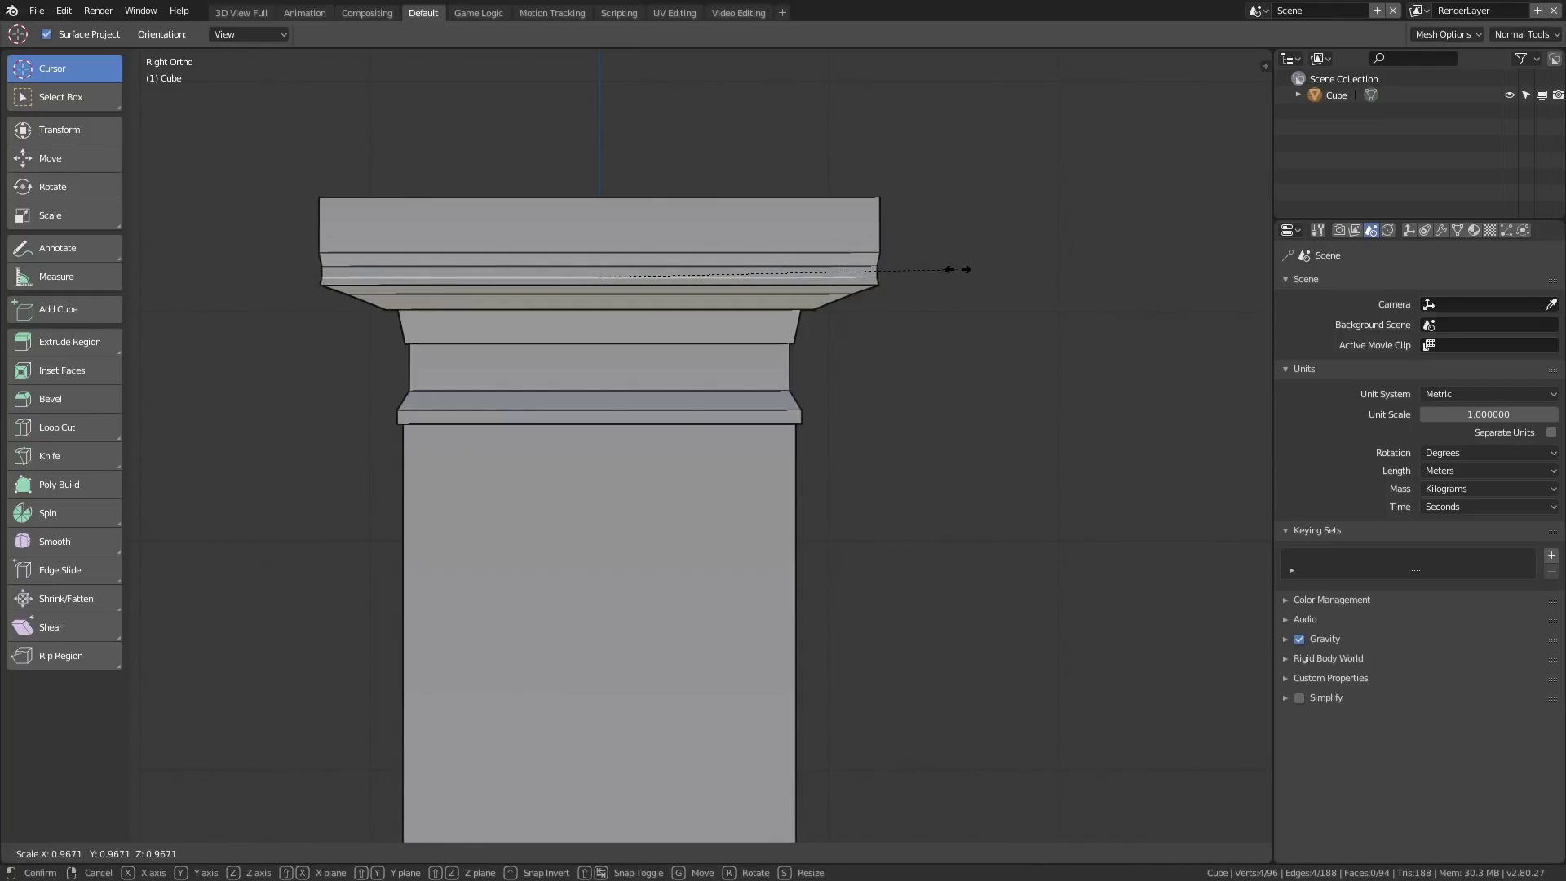
{"action": "left_click", "coordinate": [957, 269]}
{"action": "scroll", "coordinate": [677, 424], "scroll_direction": "down", "scroll_amount": 6}
{"action": "scroll", "coordinate": [669, 416], "scroll_direction": "up", "scroll_amount": 3}
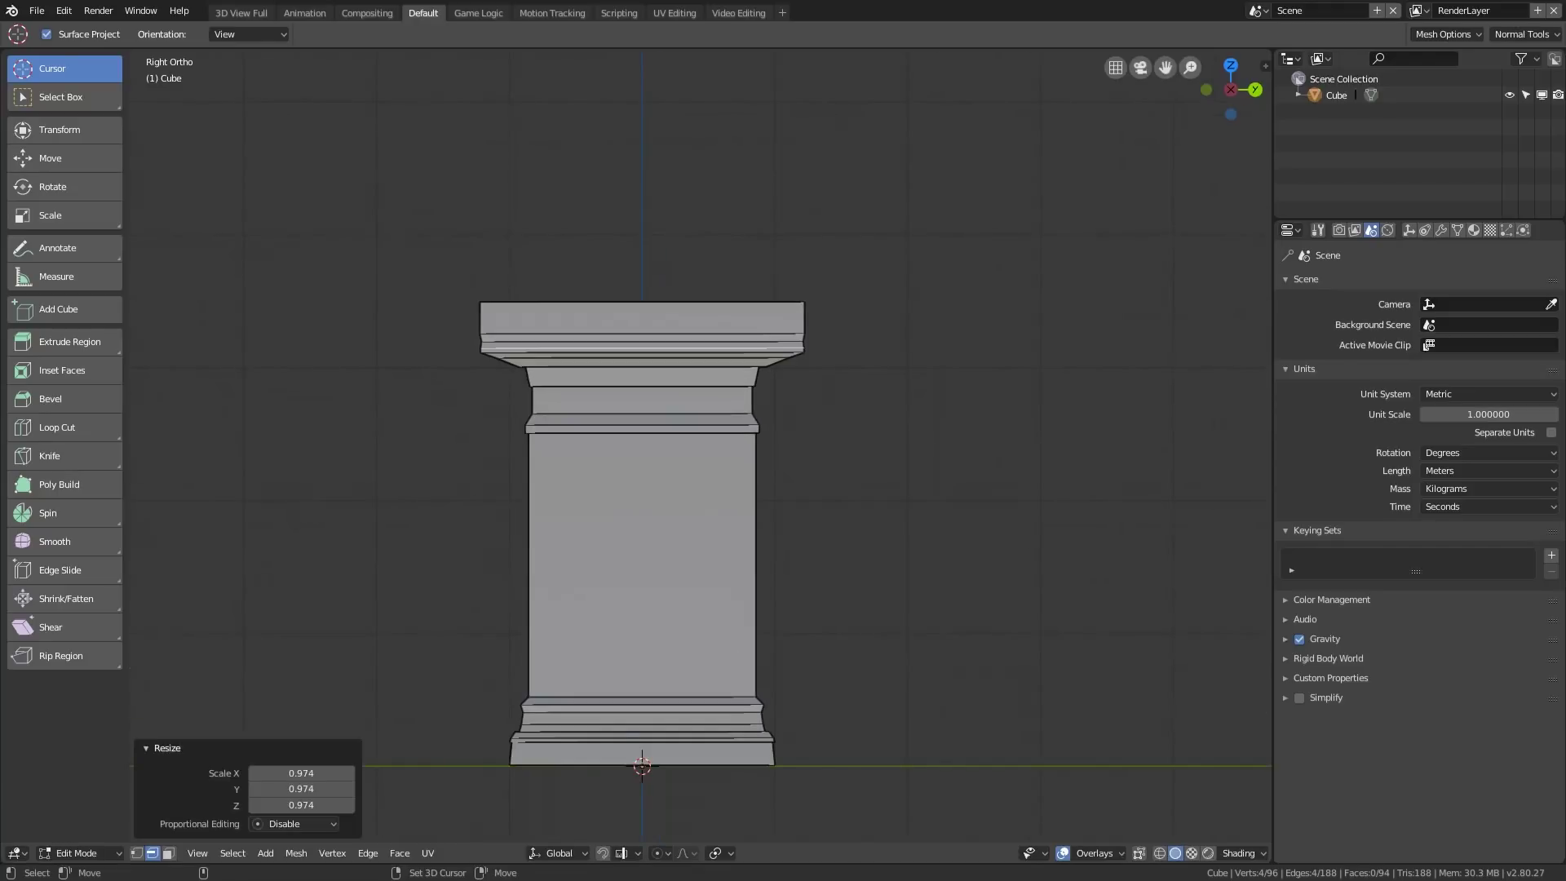
Scale the cornice's edge loops below the slab inward, one of them to 0.937, to shape a more curved flare.
{"action": "middle_click_drag", "start_coordinate": [568, 733], "coordinate": [645, 521], "text": "shift"}
{"action": "scroll", "coordinate": [635, 523], "scroll_direction": "up", "scroll_amount": 2}
{"action": "key", "text": "a"}
{"action": "left_click", "coordinate": [522, 523]}
{"action": "left_click", "coordinate": [1232, 90]}
{"action": "scroll", "coordinate": [1060, 164], "scroll_direction": "down", "scroll_amount": 2}
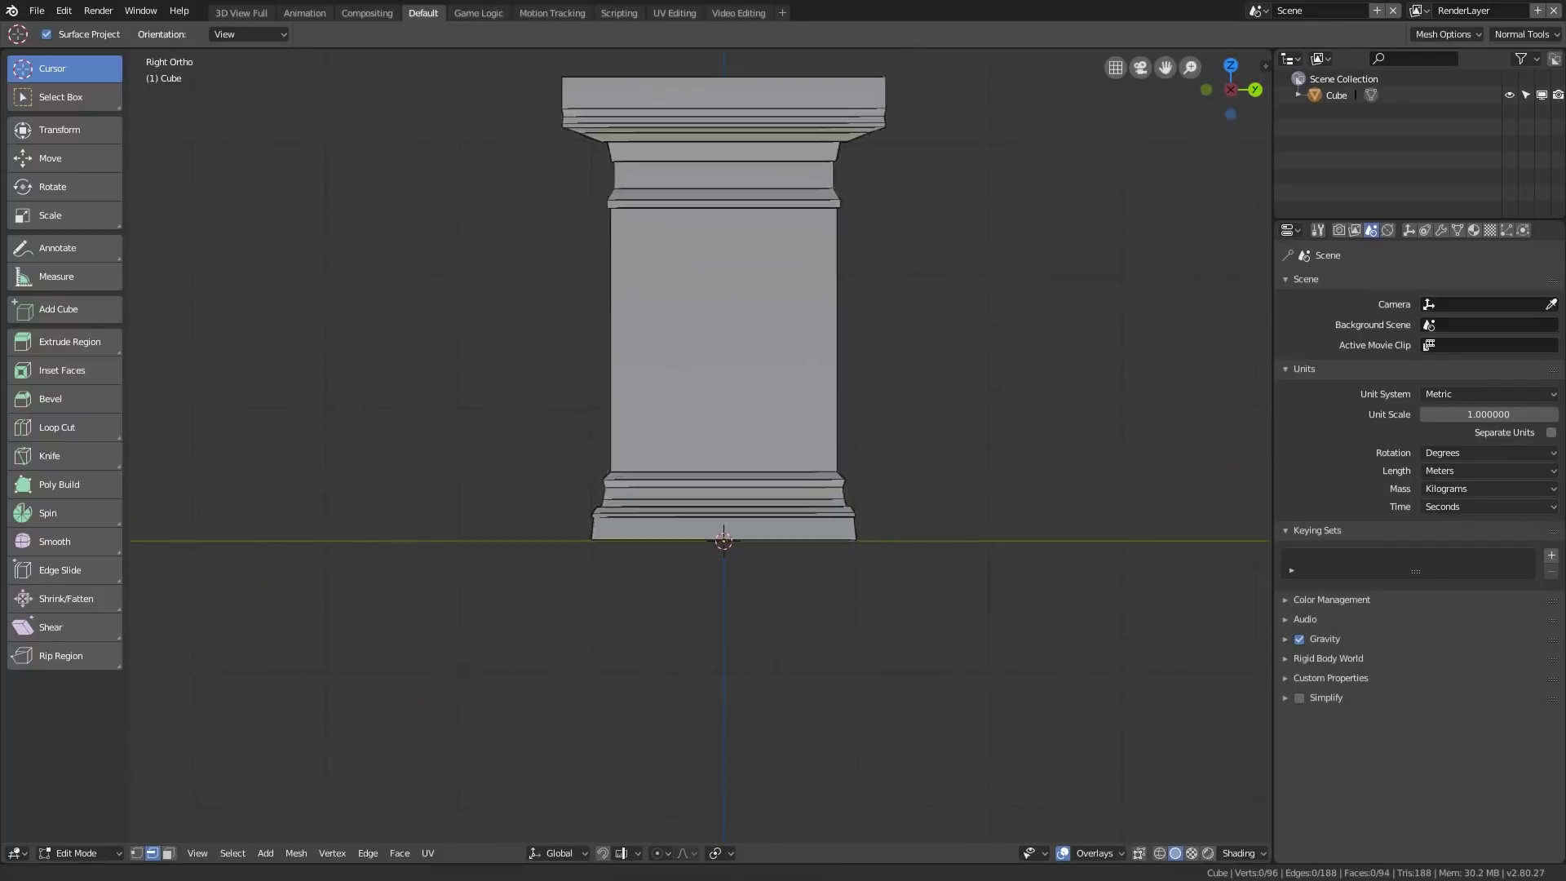
{"action": "scroll", "coordinate": [1019, 163], "scroll_direction": "up", "scroll_amount": 2}
{"action": "middle_click_drag", "start_coordinate": [1019, 163], "coordinate": [937, 411], "text": "shift"}
{"action": "left_click", "coordinate": [880, 235], "text": "alt"}
{"action": "key", "text": "s"}
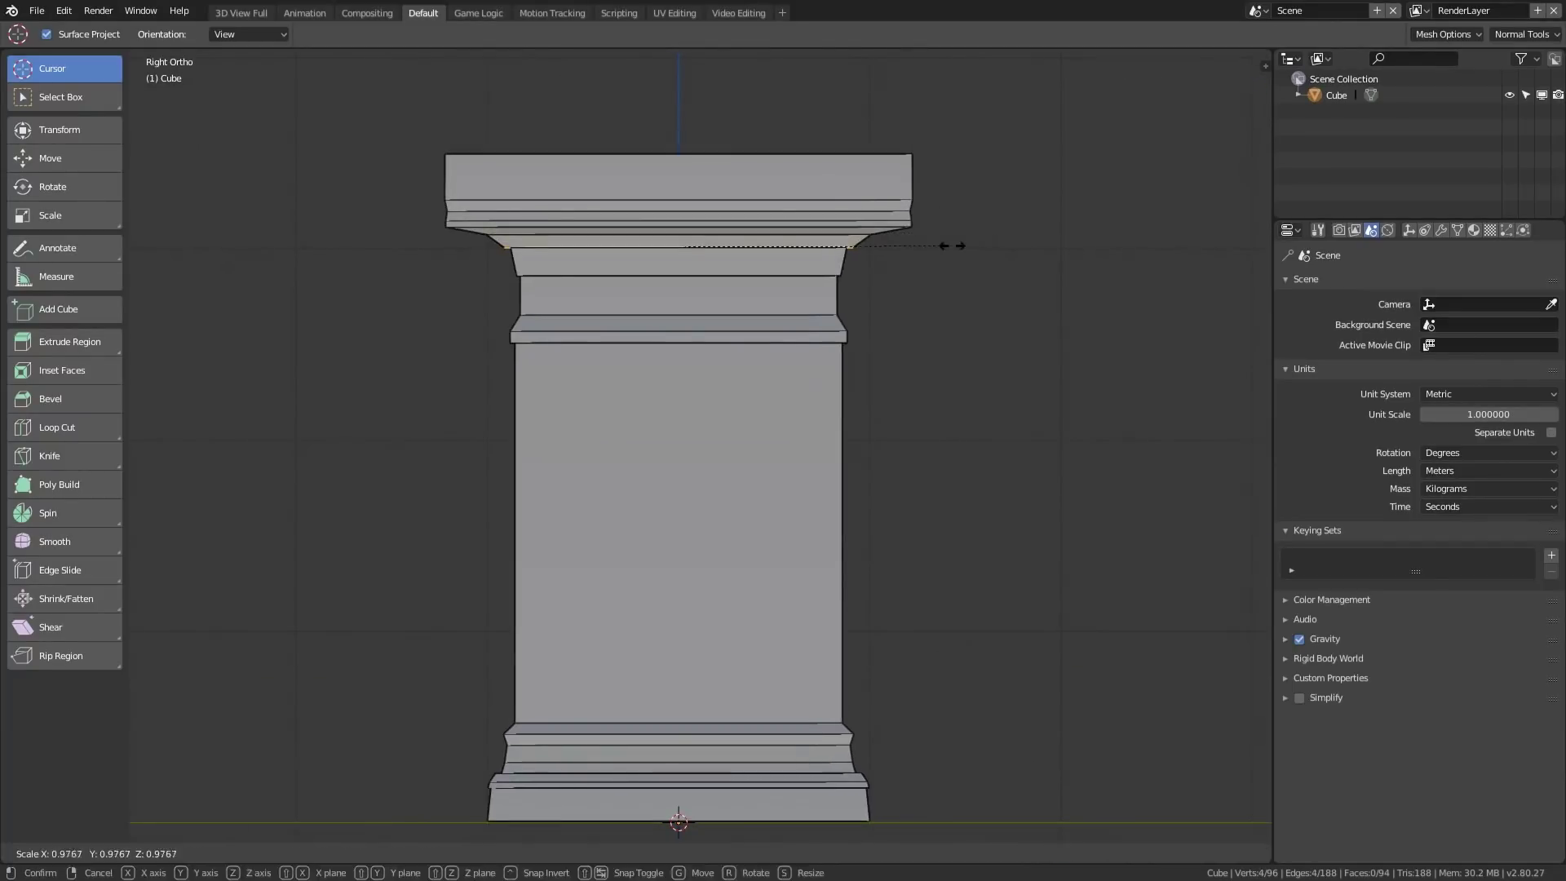
{"action": "left_click", "coordinate": [935, 247]}
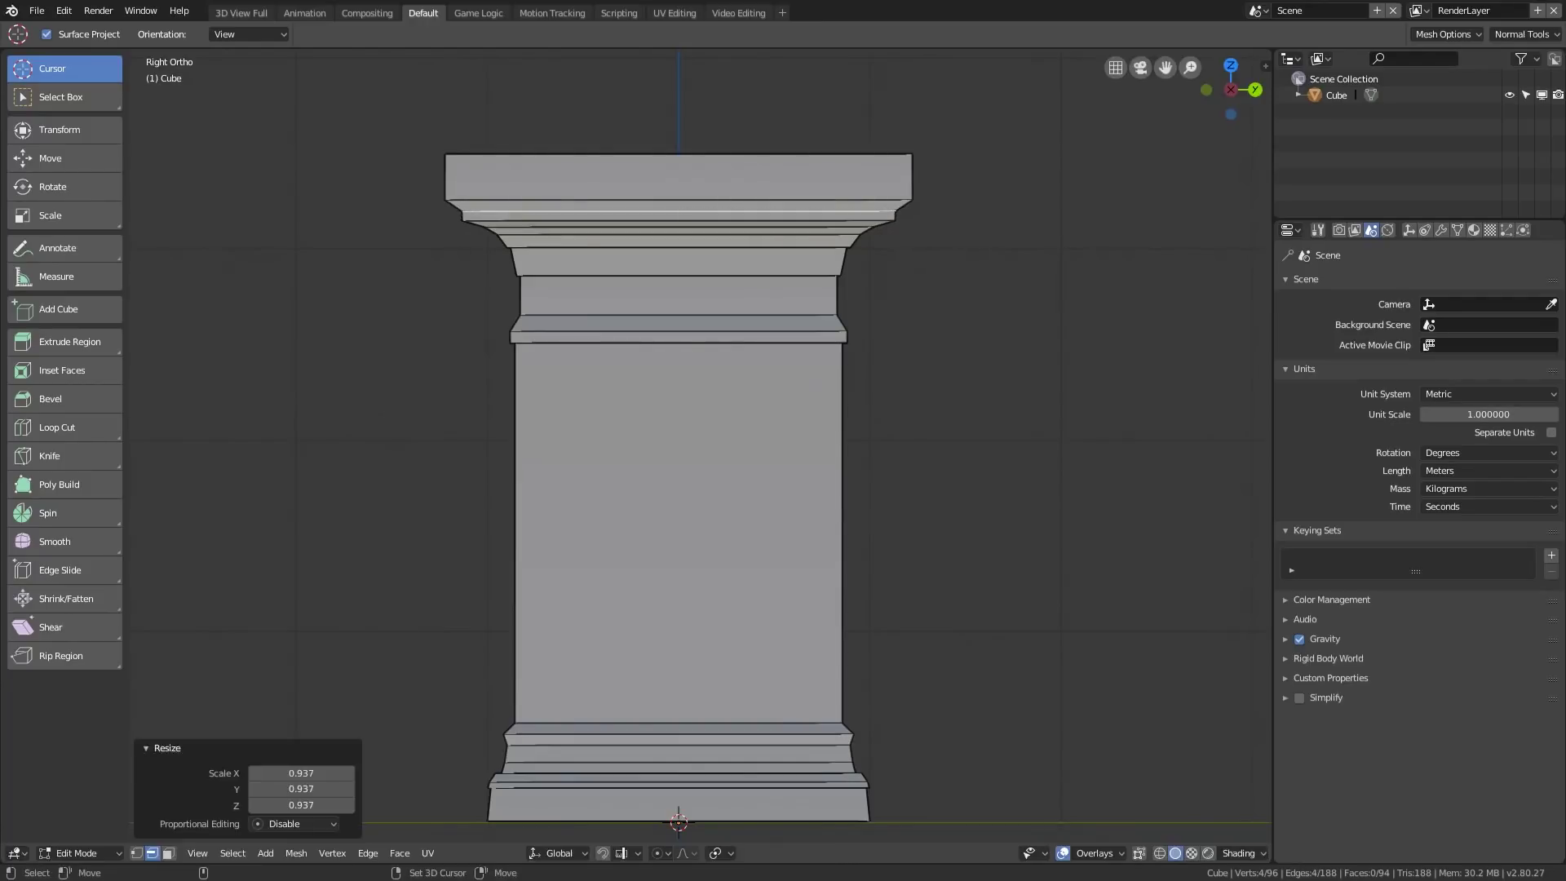
{"action": "key", "text": "c"}
{"action": "left_click_drag", "start_coordinate": [572, 149], "coordinate": [781, 189]}
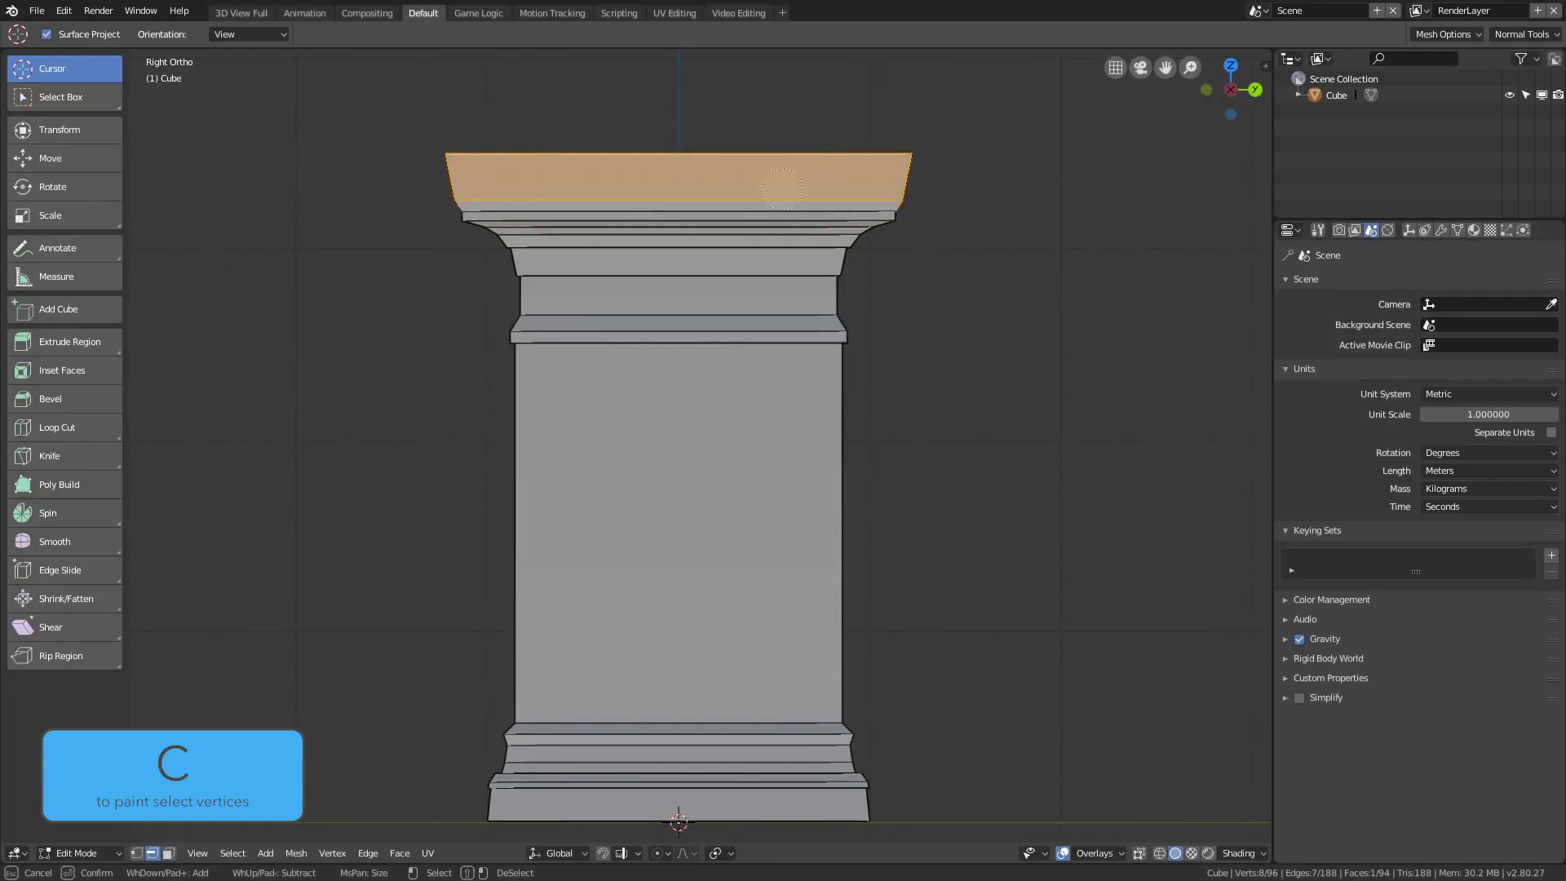
{"action": "key", "text": "Escape"}
{"action": "left_click", "coordinate": [954, 202]}
{"action": "left_click", "coordinate": [677, 159]}
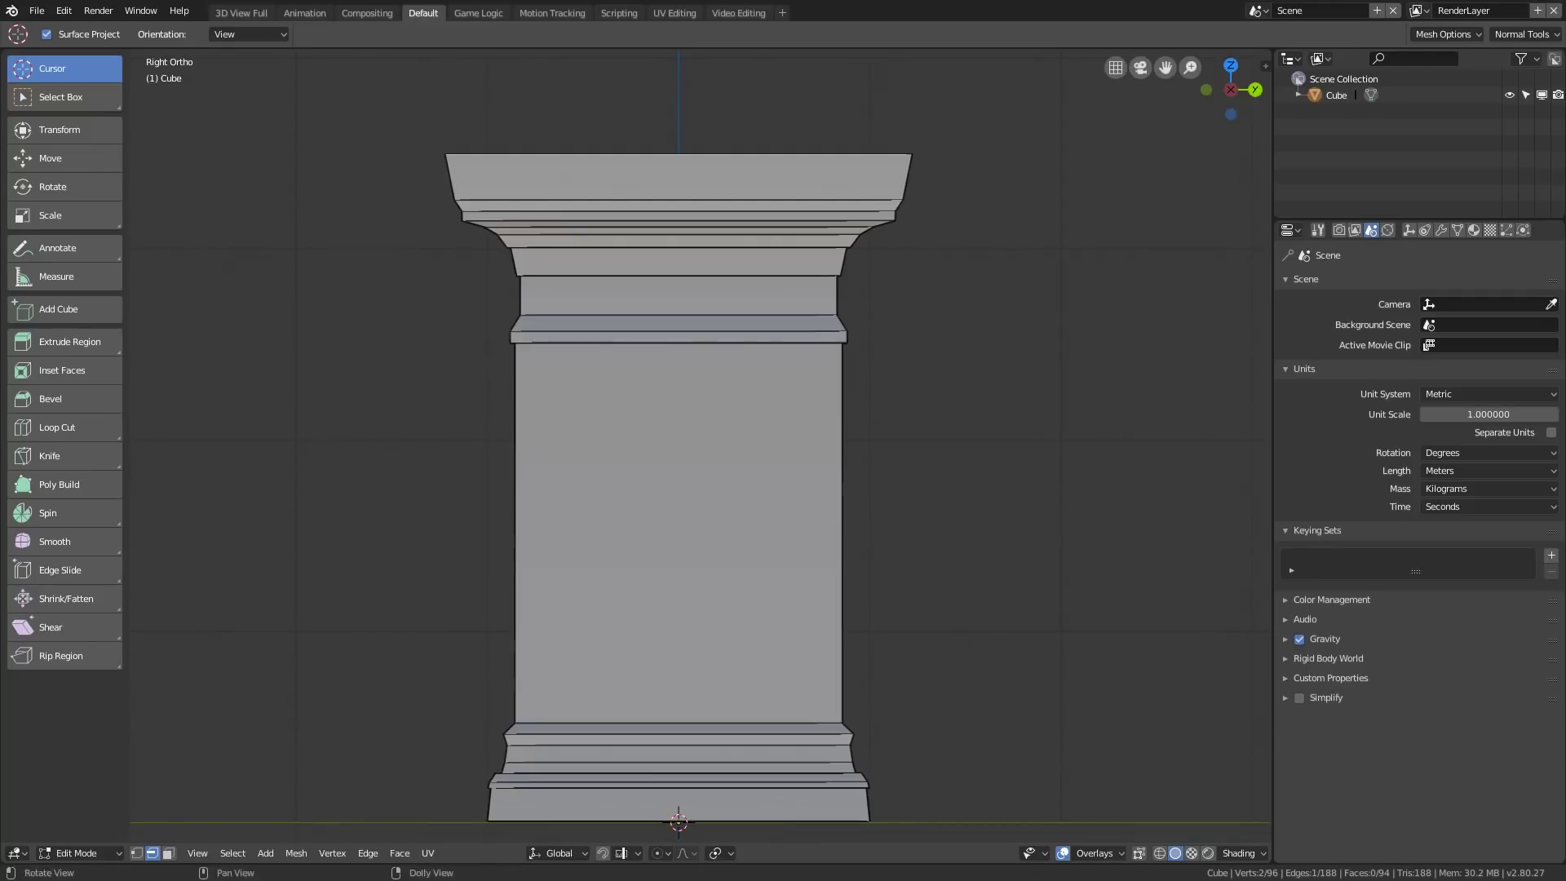
Scale the slab's top face inward, and scale the edge loop along its lower rim to 0.981.
{"action": "middle_click_drag", "start_coordinate": [661, 202], "coordinate": [655, 249]}
{"action": "key", "text": "ctrl+Tab"}
{"action": "left_click", "coordinate": [656, 249]}
{"action": "left_click", "coordinate": [658, 233]}
{"action": "key", "text": "s"}
{"action": "key", "text": "ctrl+Tab"}
{"action": "left_click", "coordinate": [693, 324], "text": "alt"}
{"action": "key", "text": "s"}
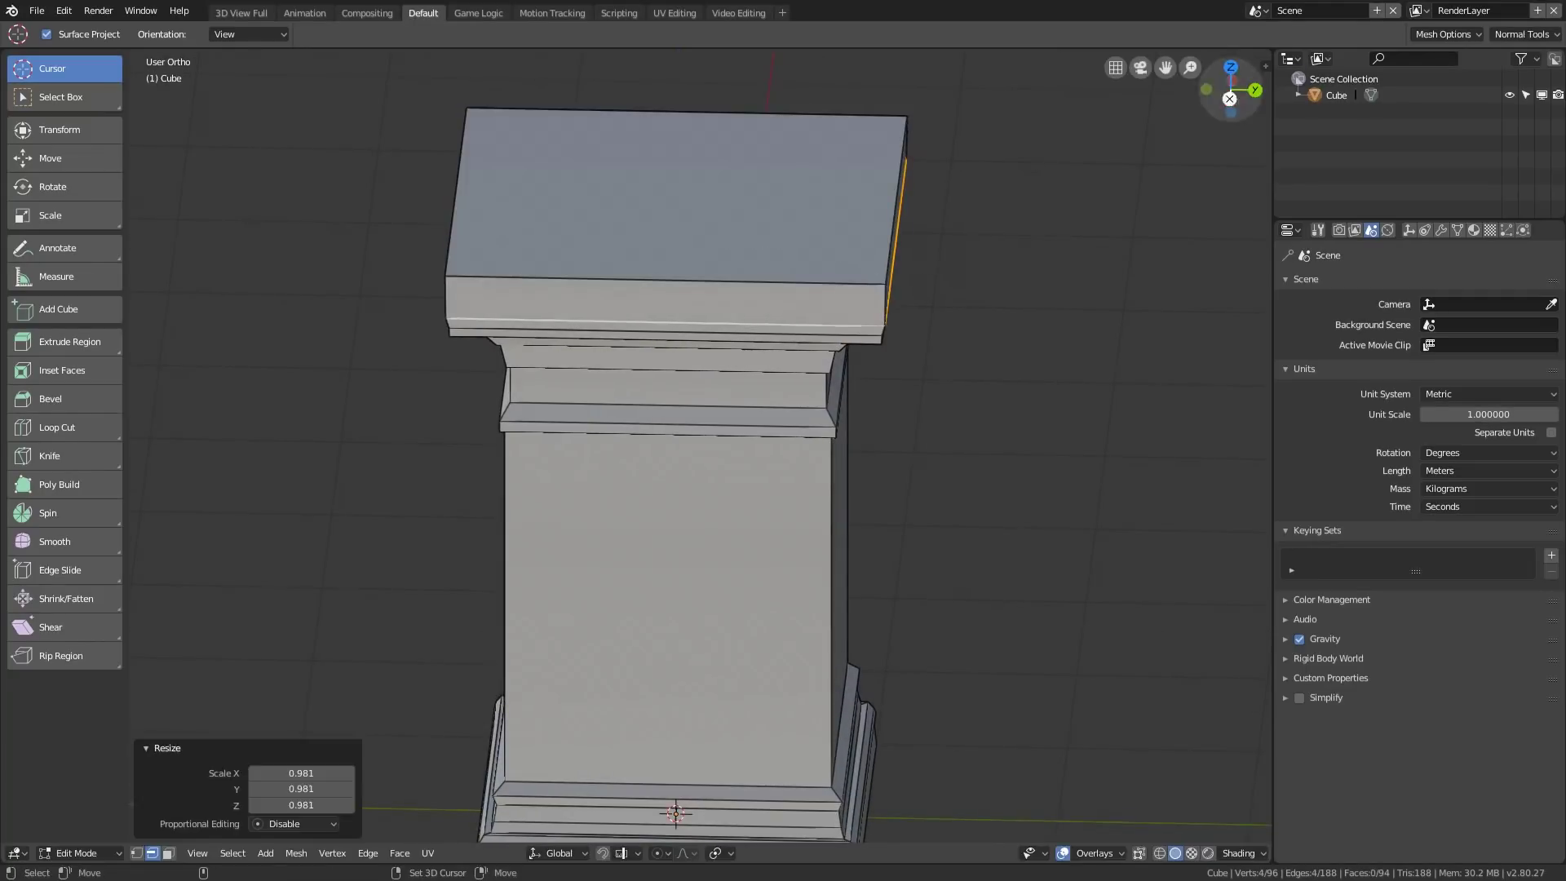
Extrude the slab's top face into a narrower raised step, scaling it inward to 0.938.
{"action": "left_click", "coordinate": [1230, 99]}
{"action": "scroll", "coordinate": [701, 446], "scroll_direction": "down", "scroll_amount": 3}
{"action": "middle_click_drag", "start_coordinate": [693, 257], "coordinate": [676, 324]}
{"action": "key", "text": "ctrl+Tab"}
{"action": "left_click", "coordinate": [675, 324]}
{"action": "left_click", "coordinate": [675, 318]}
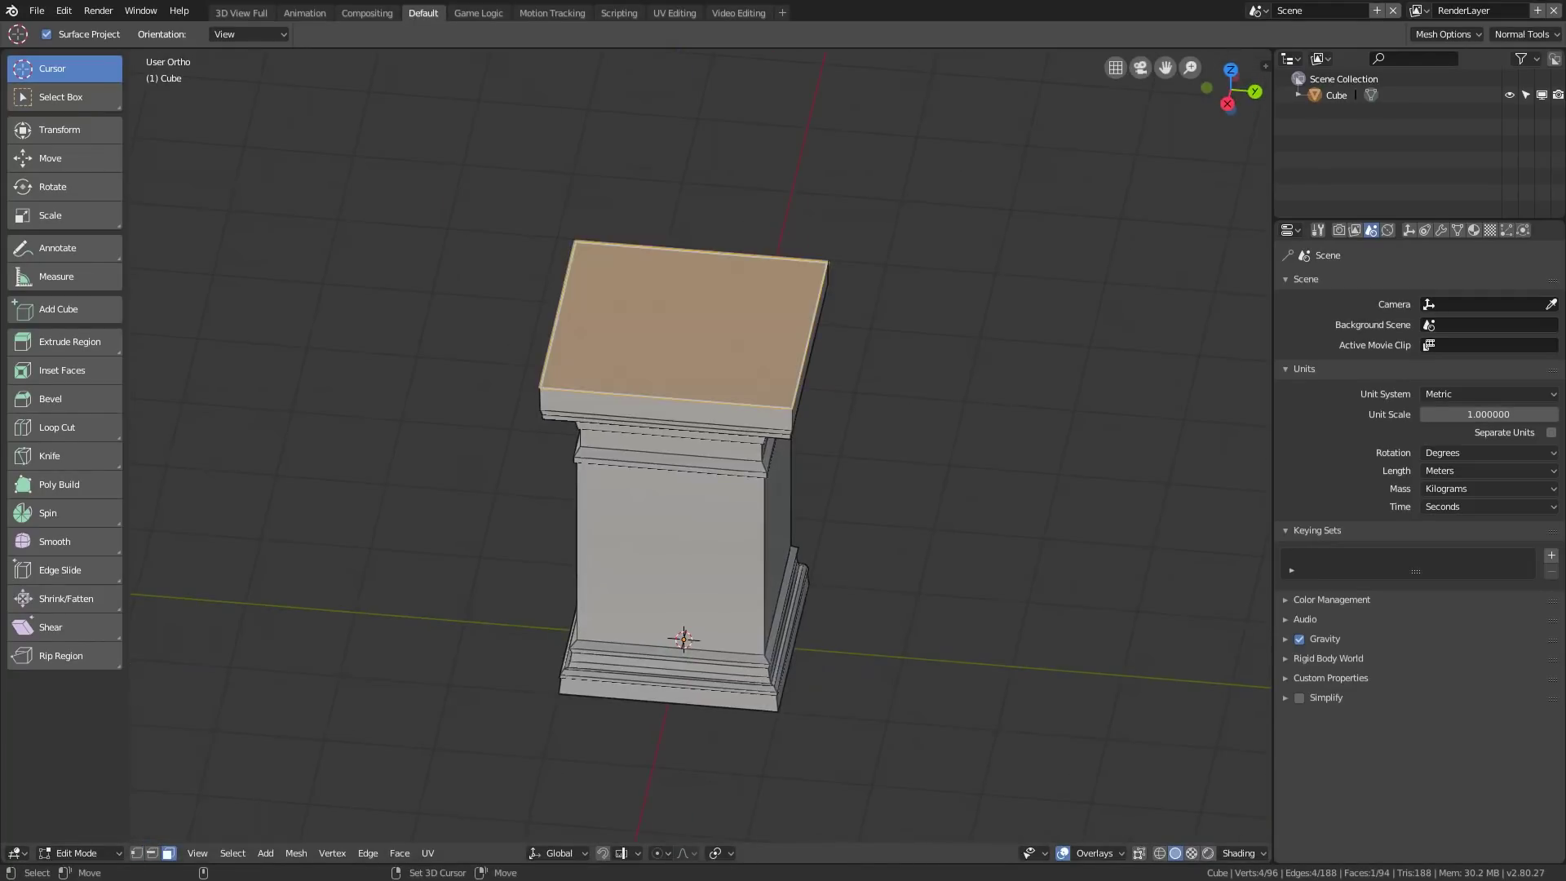
{"action": "left_click", "coordinate": [1227, 101]}
{"action": "key", "text": "e"}
{"action": "key", "text": "Return"}
{"action": "key", "text": "s"}
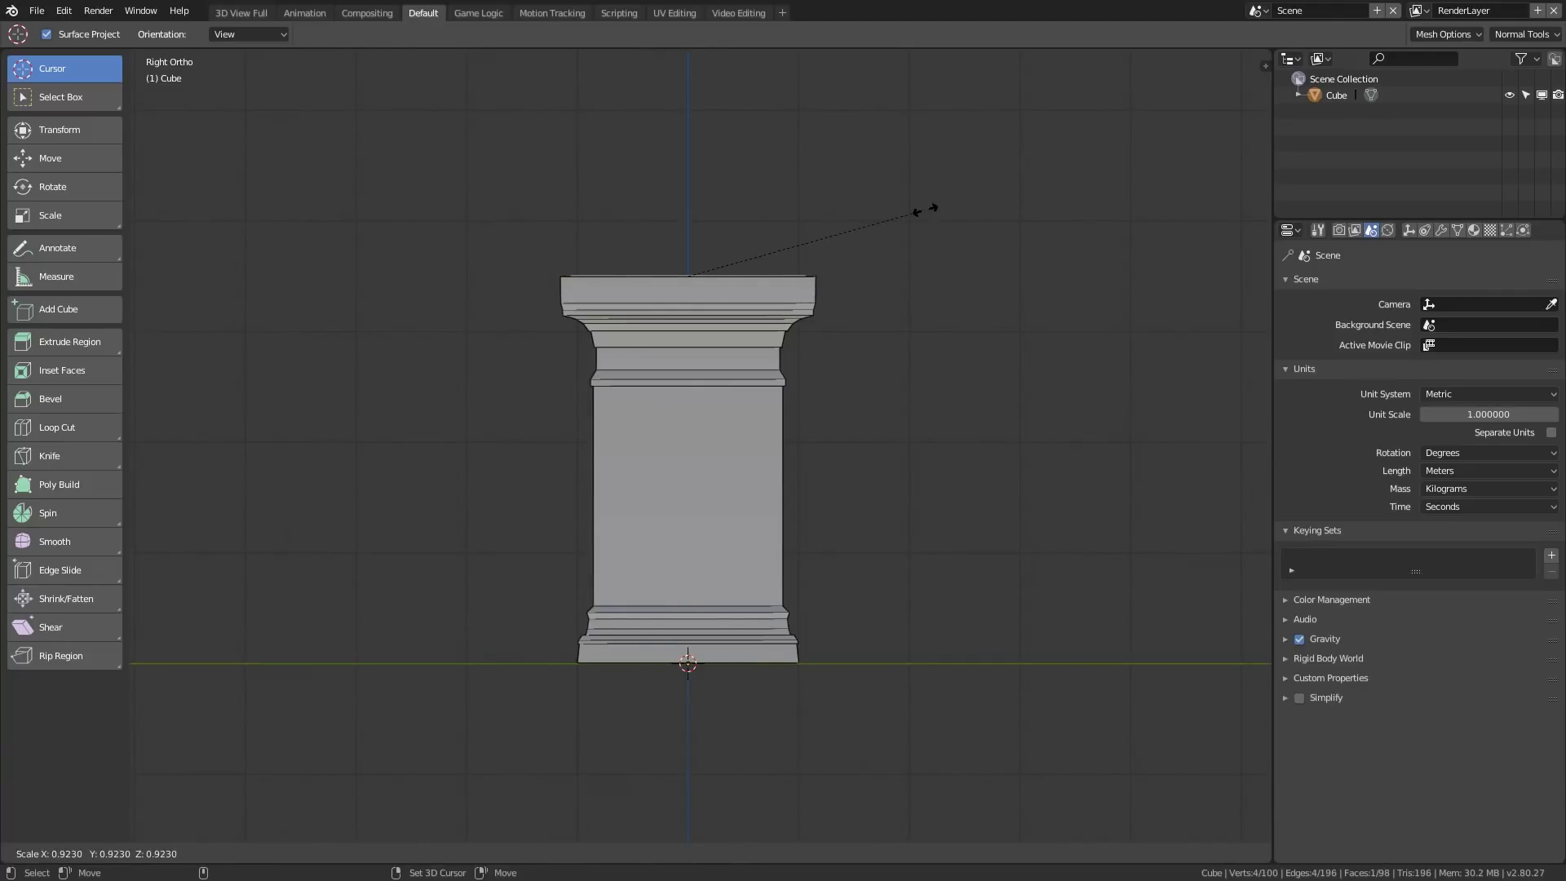
{"action": "left_click", "coordinate": [910, 196]}
Extrude the narrowed top face up about 0.08 m and return to Object Mode.
{"action": "key", "text": "e"}
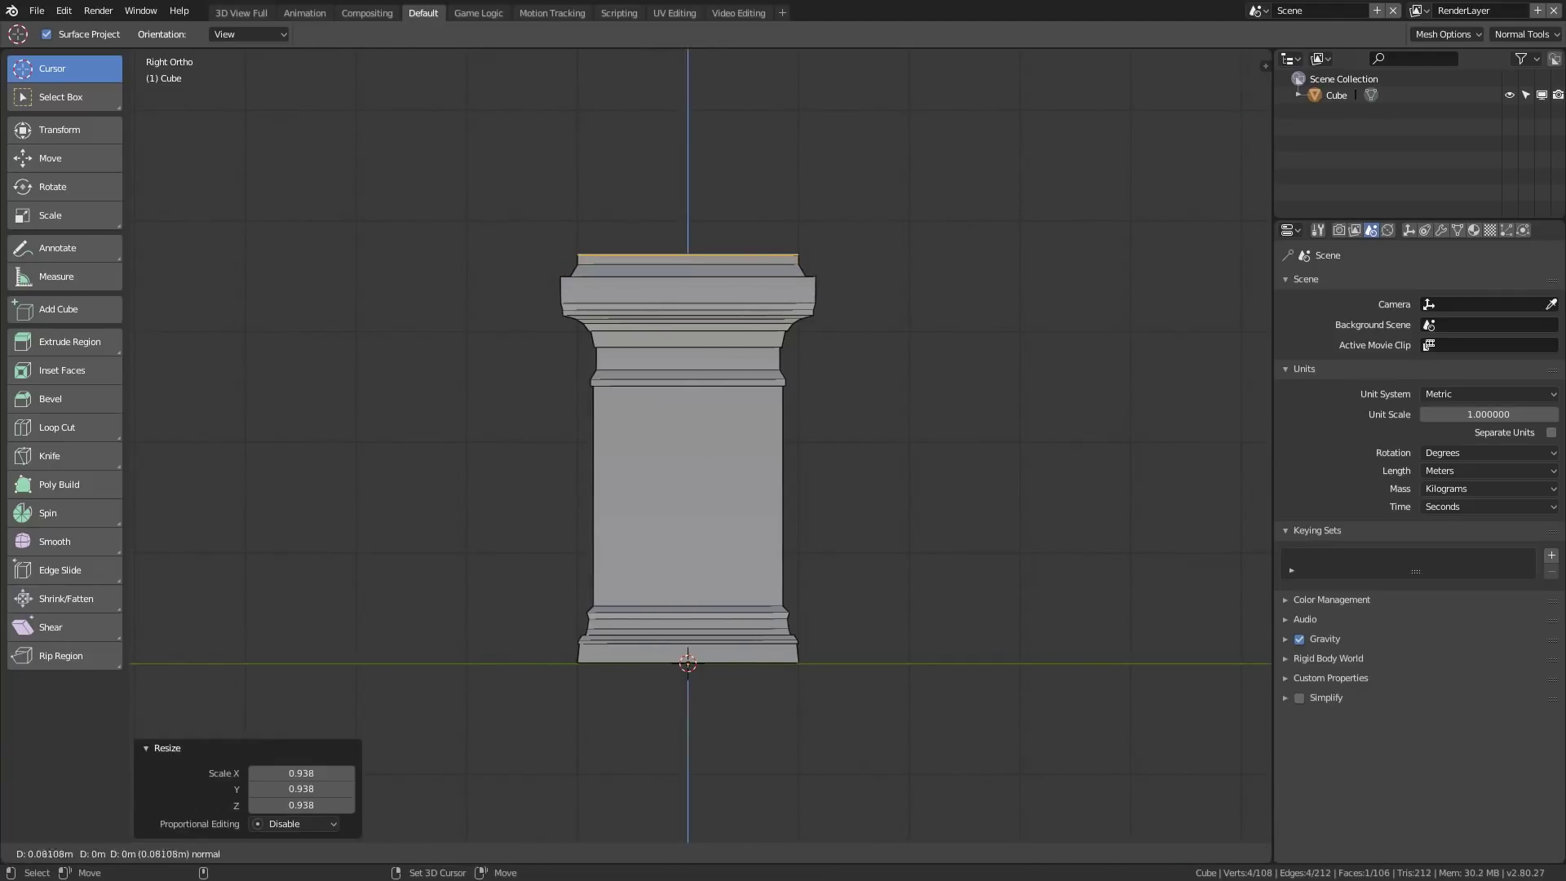
{"action": "left_click", "coordinate": [910, 188]}
{"action": "key", "text": "Tab"}
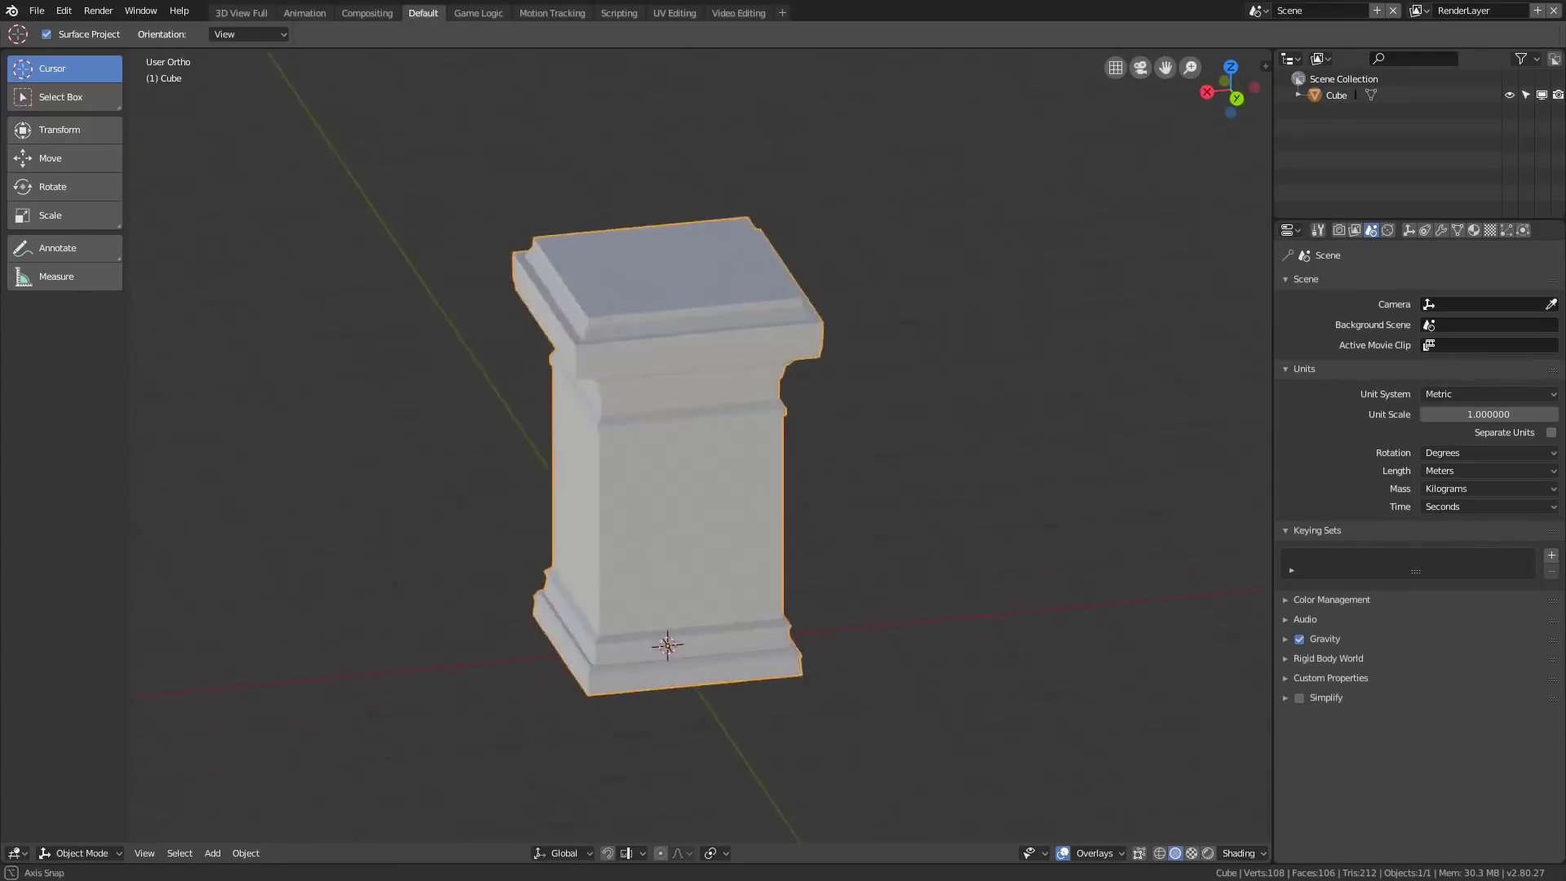
Add a second cube and move it 4.61 m up along Z onto the pedestal's top.
{"action": "key", "text": "shift+a"}
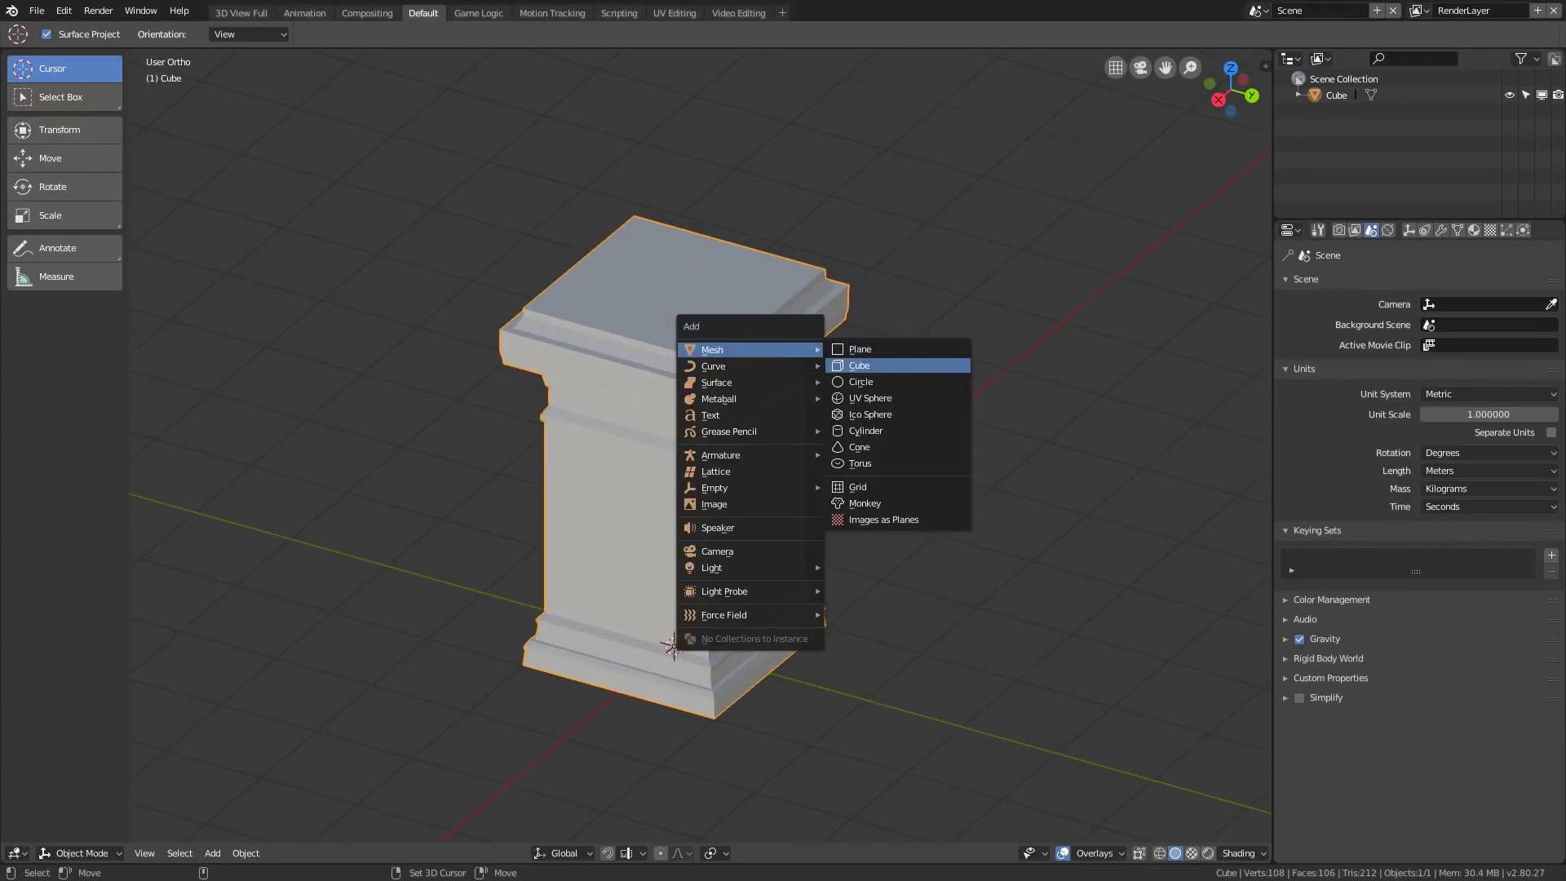
{"action": "key", "text": "Return"}
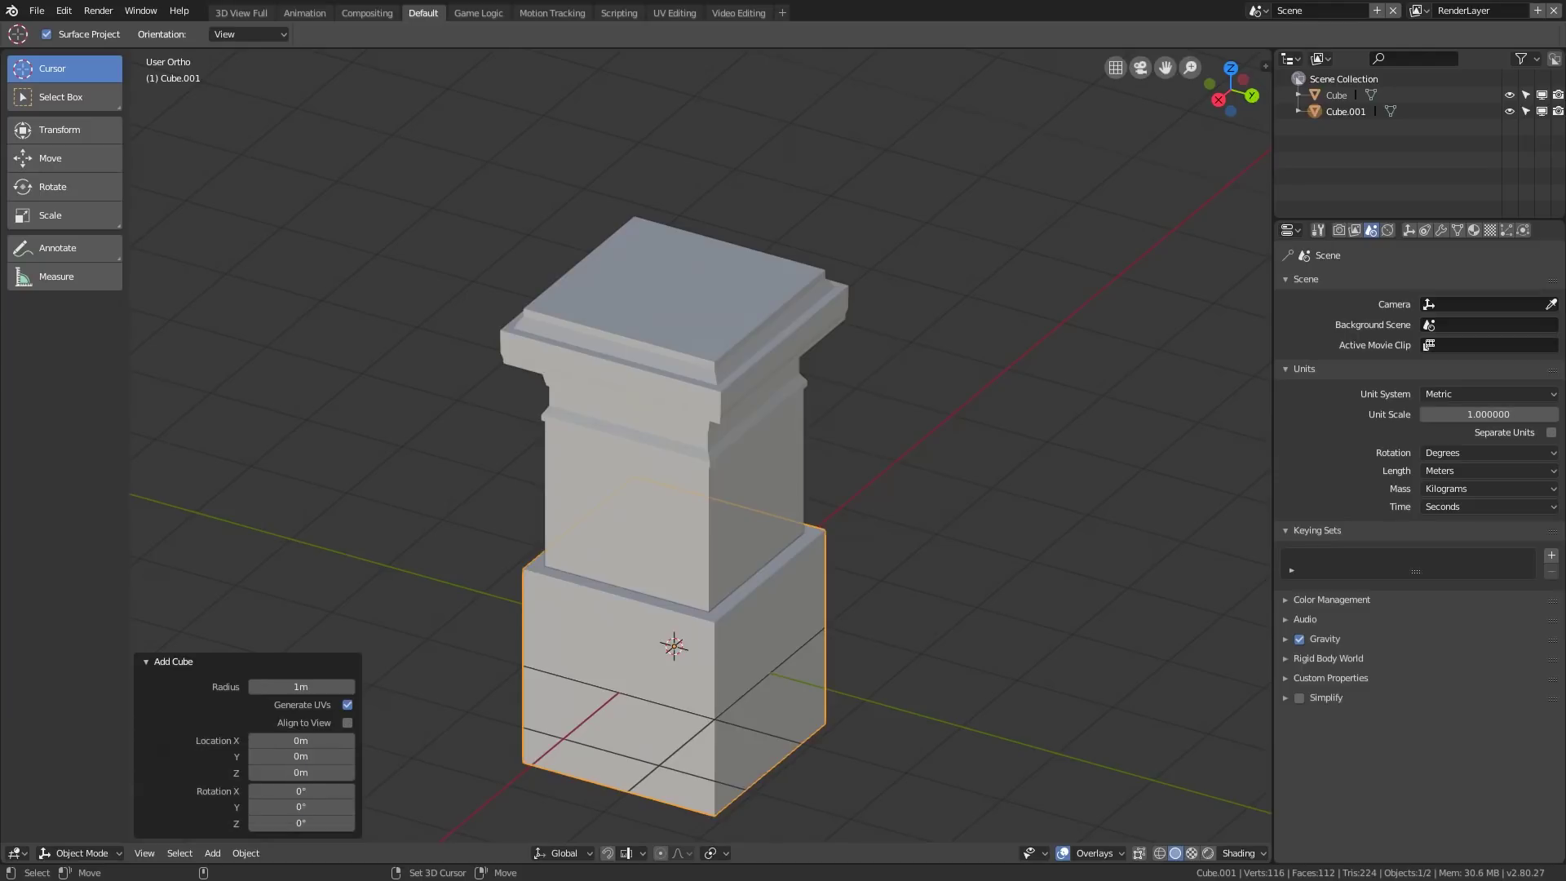
{"action": "key", "text": "g"}
{"action": "key", "text": "z"}
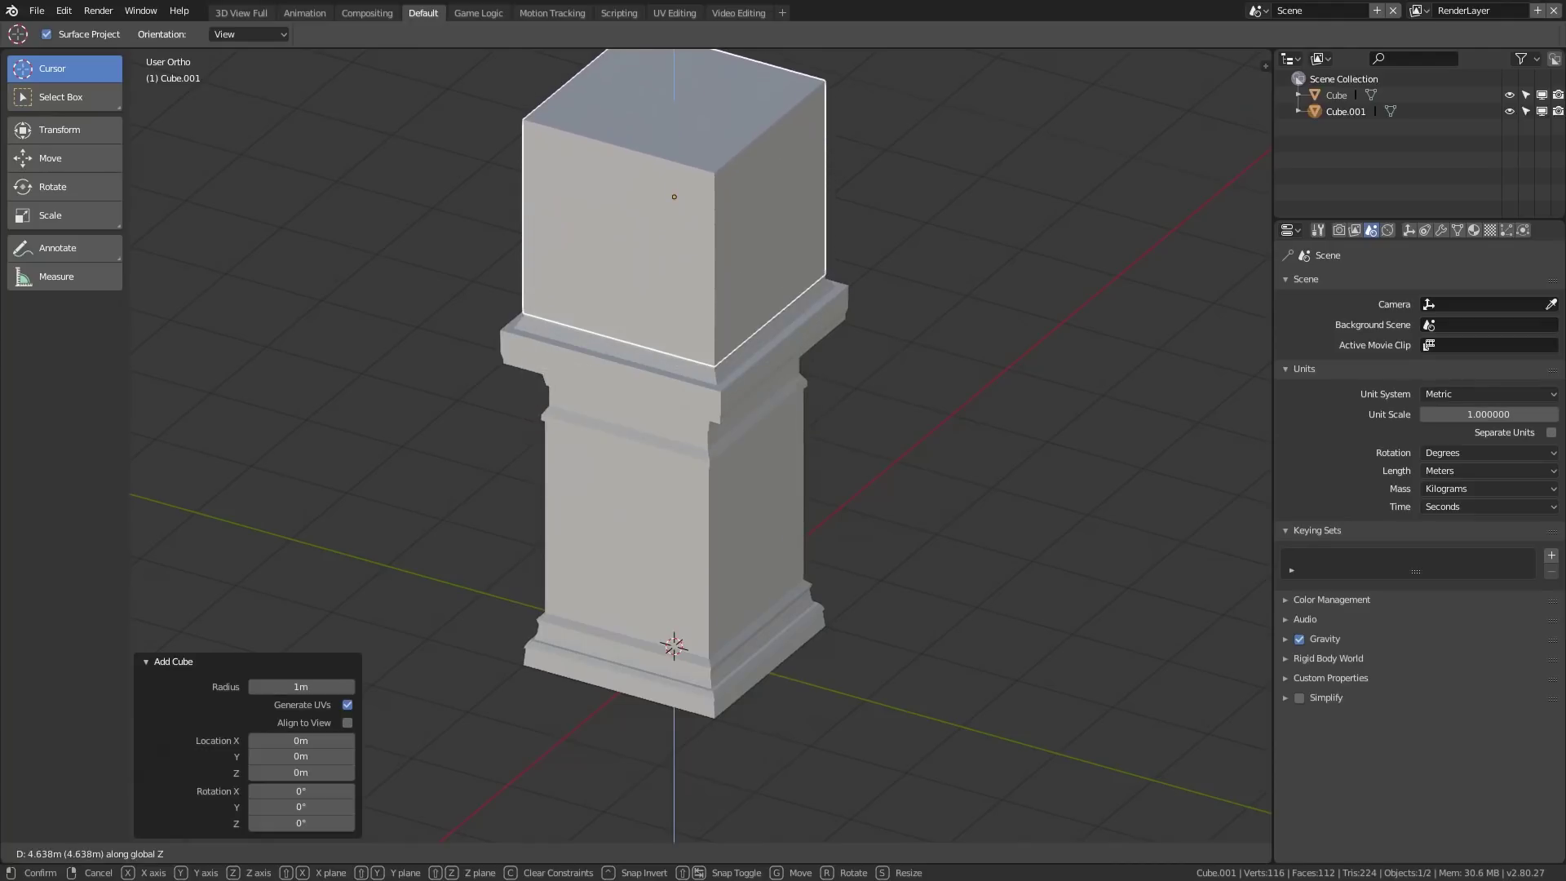
{"action": "left_click", "coordinate": [701, 326]}
{"action": "scroll", "coordinate": [701, 444], "scroll_direction": "down", "scroll_amount": 2}
{"action": "middle_click_drag", "start_coordinate": [702, 408], "coordinate": [740, 356]}
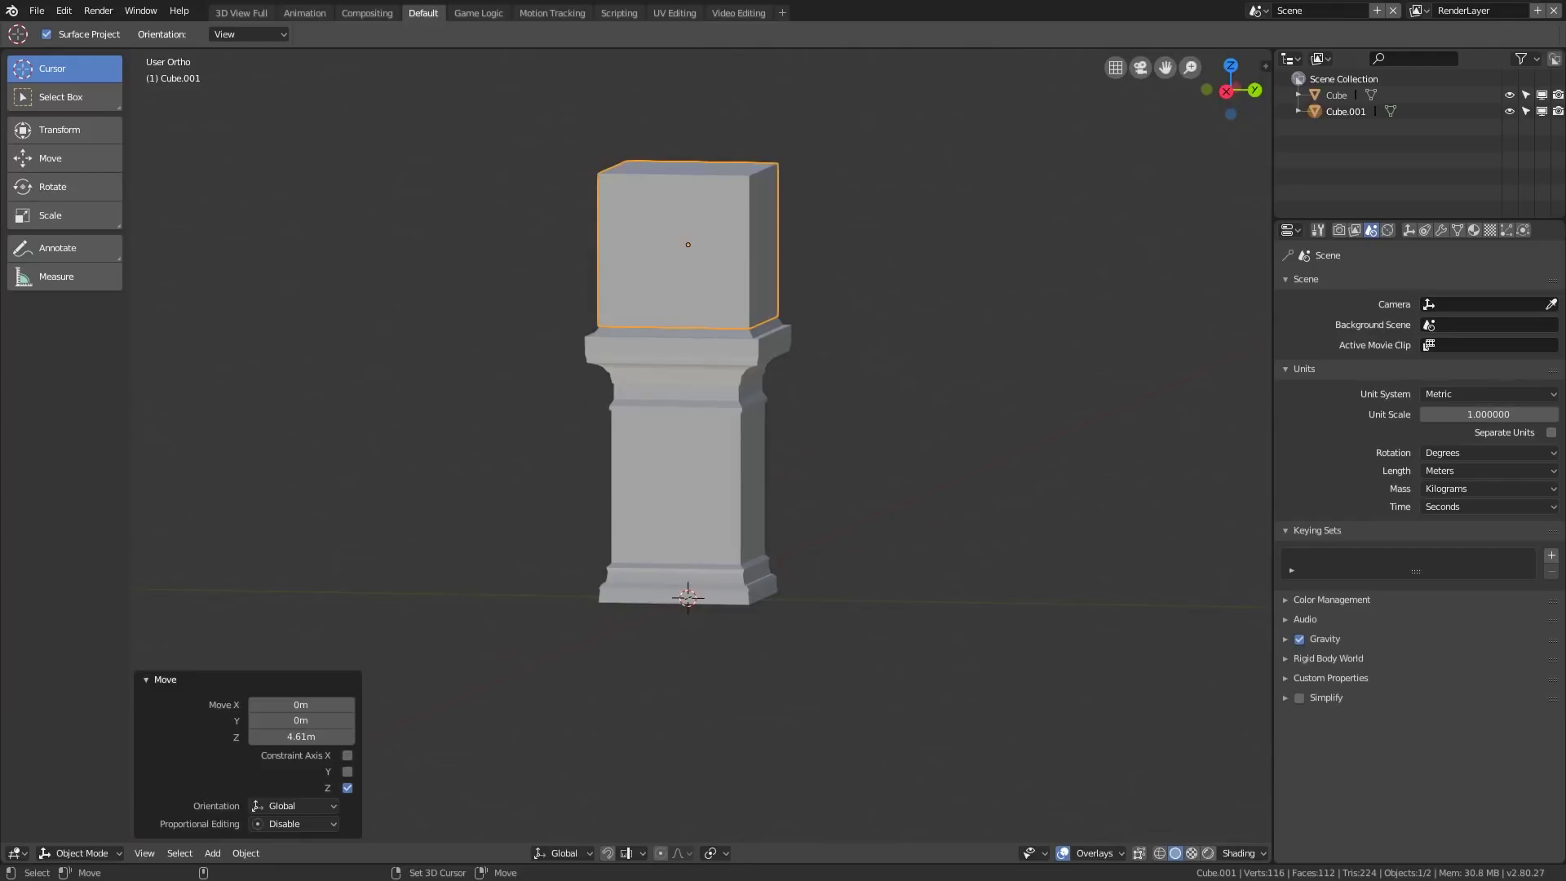
Move all of the new cube's geometry 1.04 m up along Z in Edit Mode, bringing its origin to its base.
{"action": "key", "text": "ctrl+Tab"}
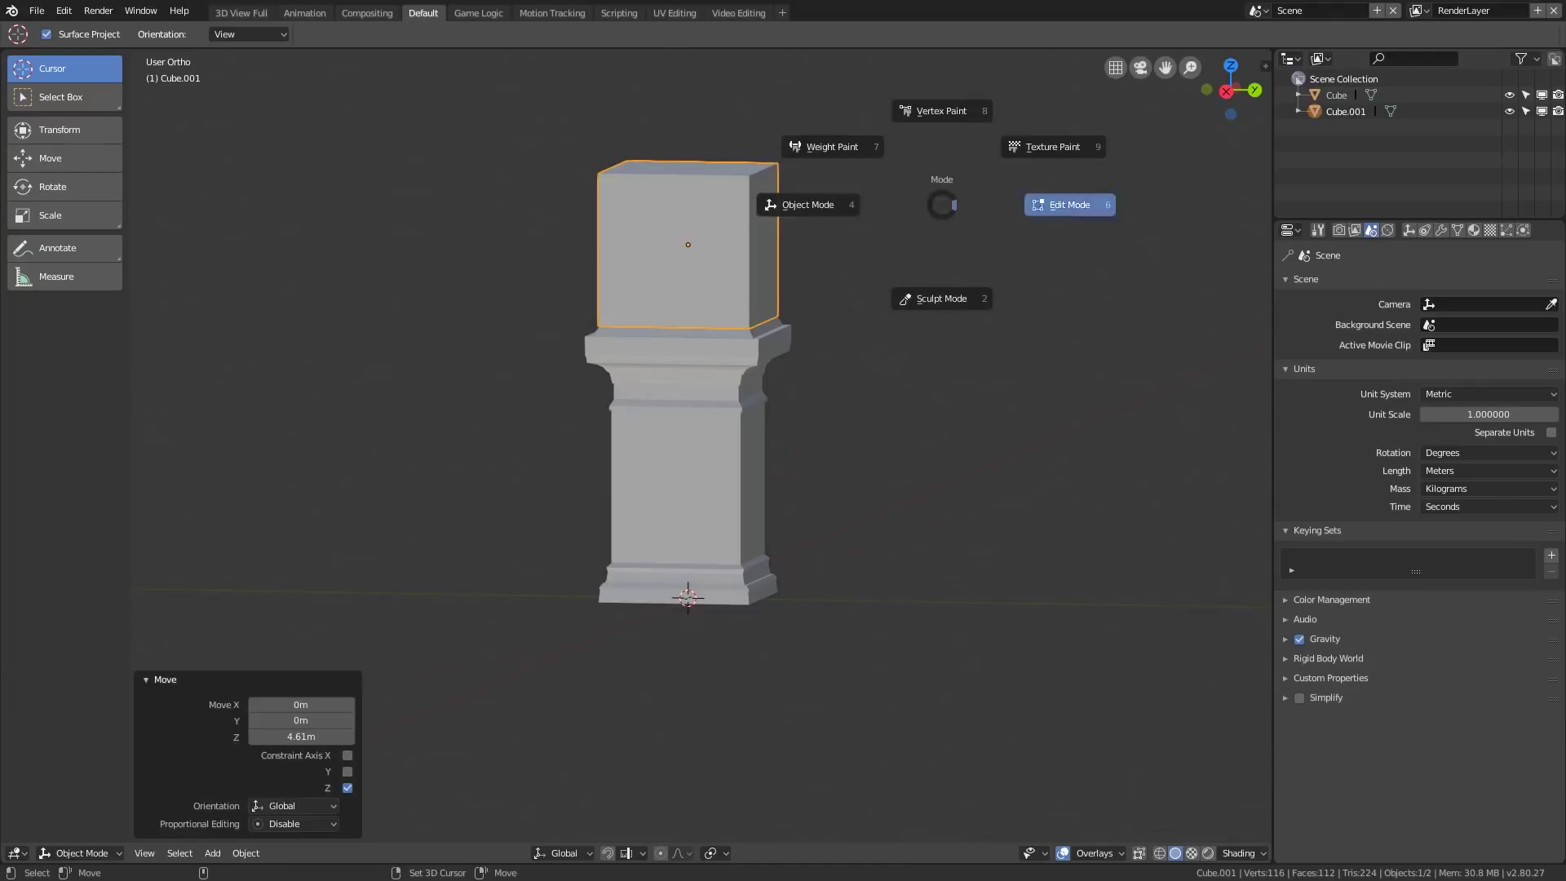
{"action": "key", "text": "g"}
{"action": "key", "text": "z"}
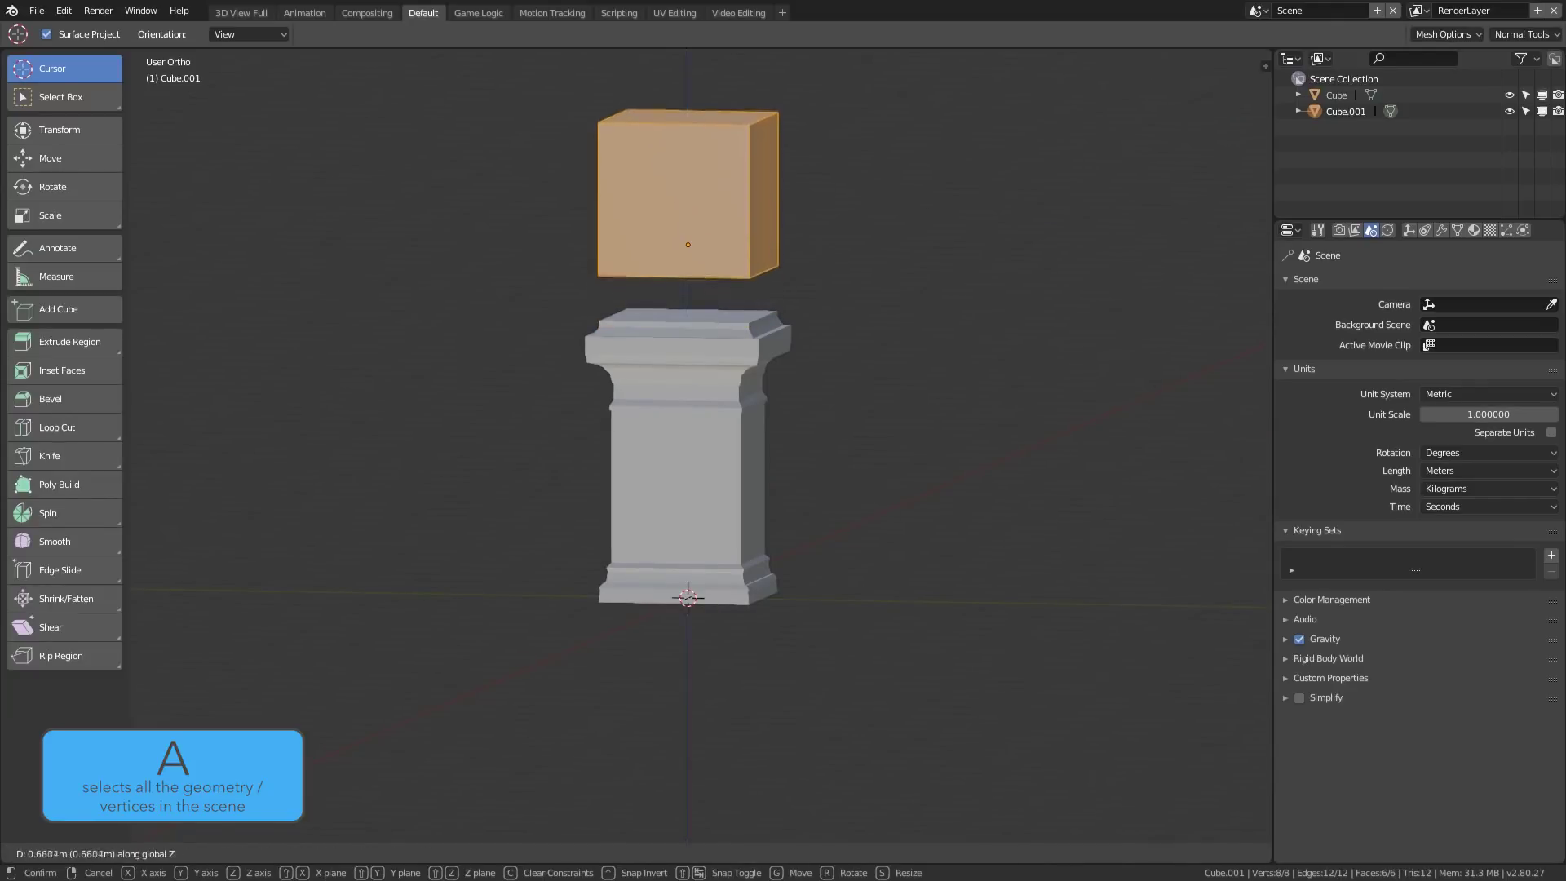
{"action": "key", "text": "Return"}
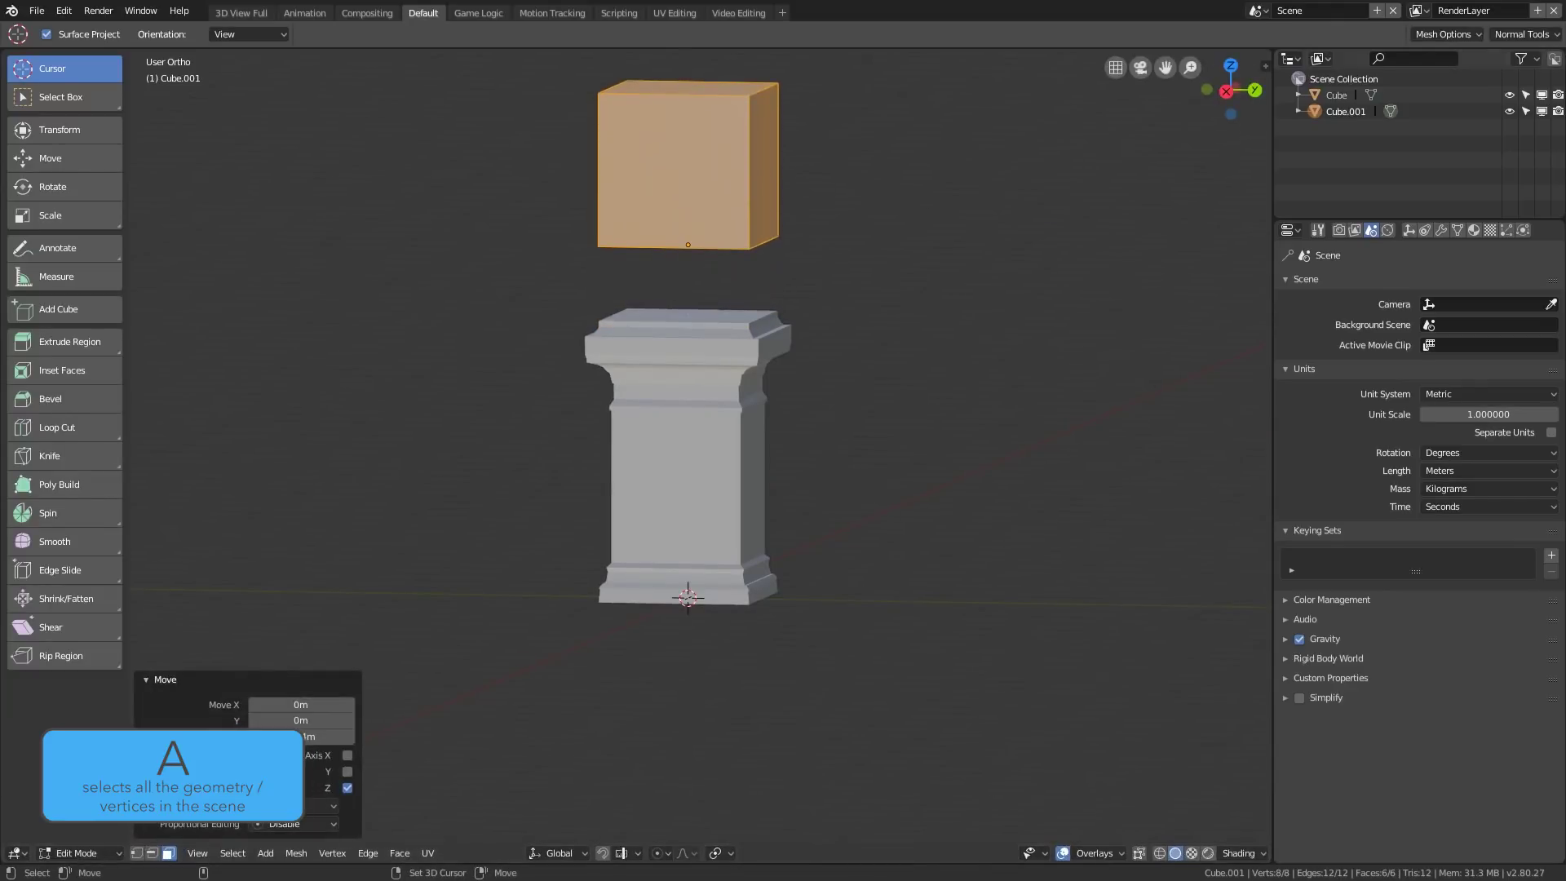
Nudge the new cube's geometry slightly down along Z to align its bottom with the origin, and return to Object Mode.
{"action": "left_click", "coordinate": [1226, 91]}
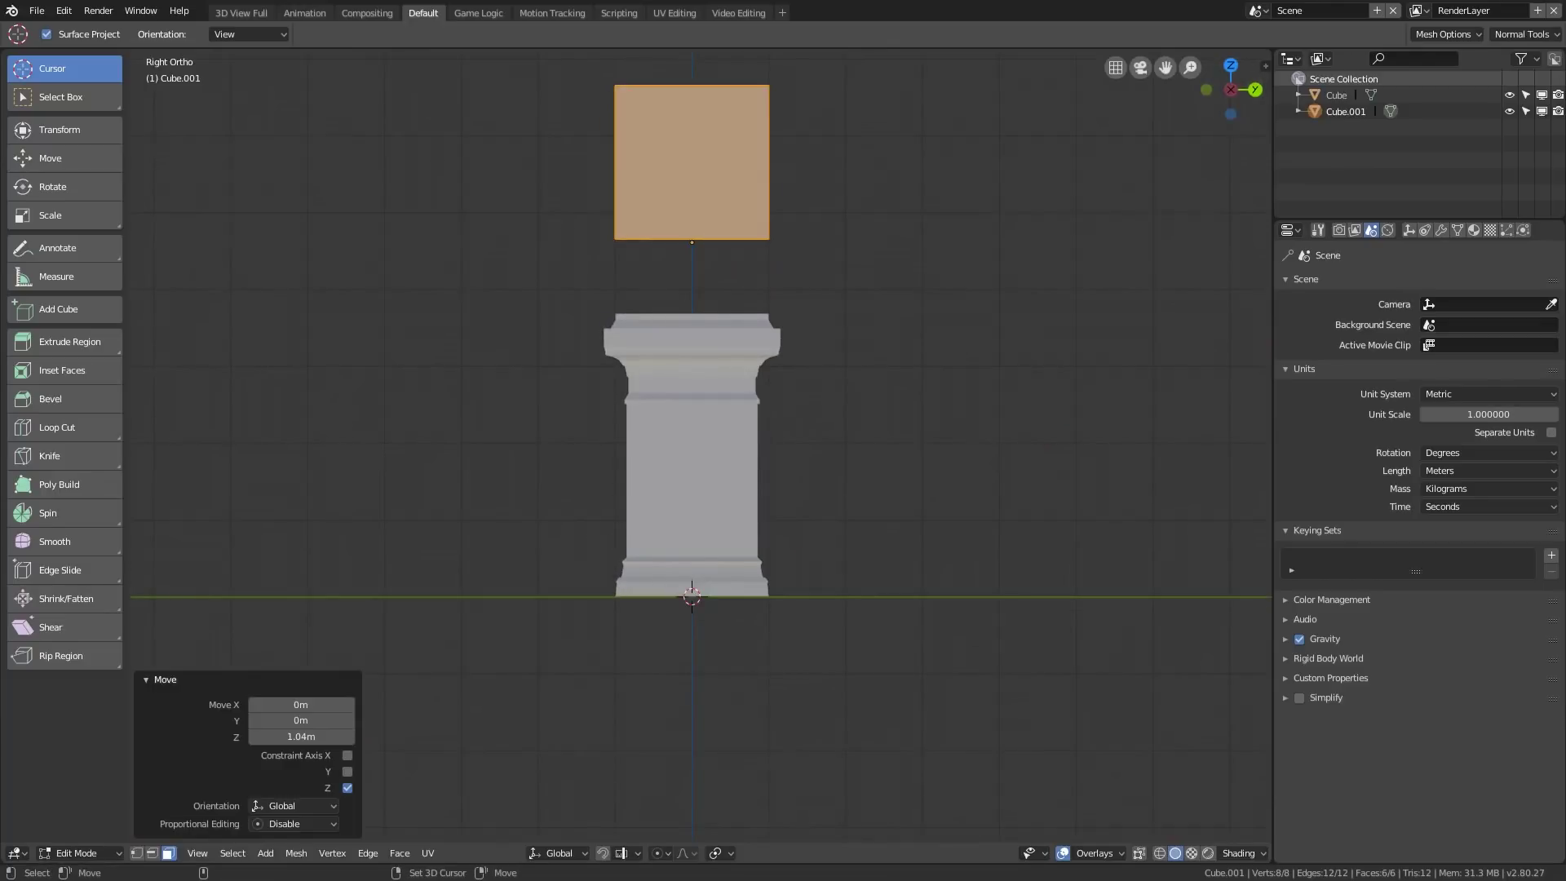
{"action": "scroll", "coordinate": [702, 446], "scroll_direction": "up", "scroll_amount": 2}
{"action": "key", "text": "g"}
{"action": "key", "text": "z"}
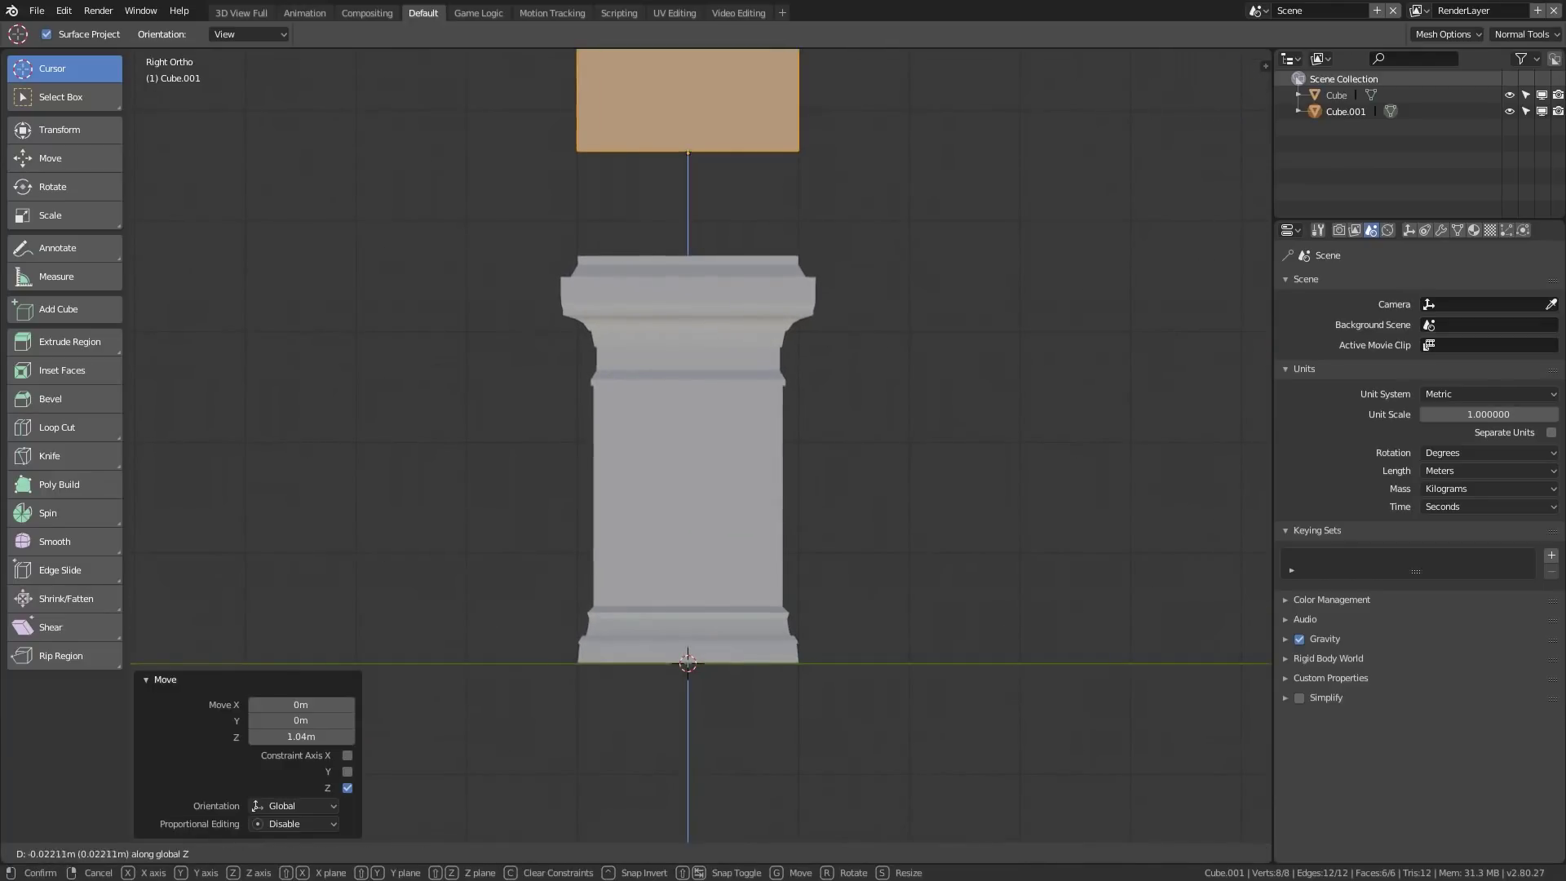
{"action": "left_click", "coordinate": [859, 187]}
{"action": "key", "text": "ctrl+Tab"}
{"action": "left_click", "coordinate": [726, 187]}
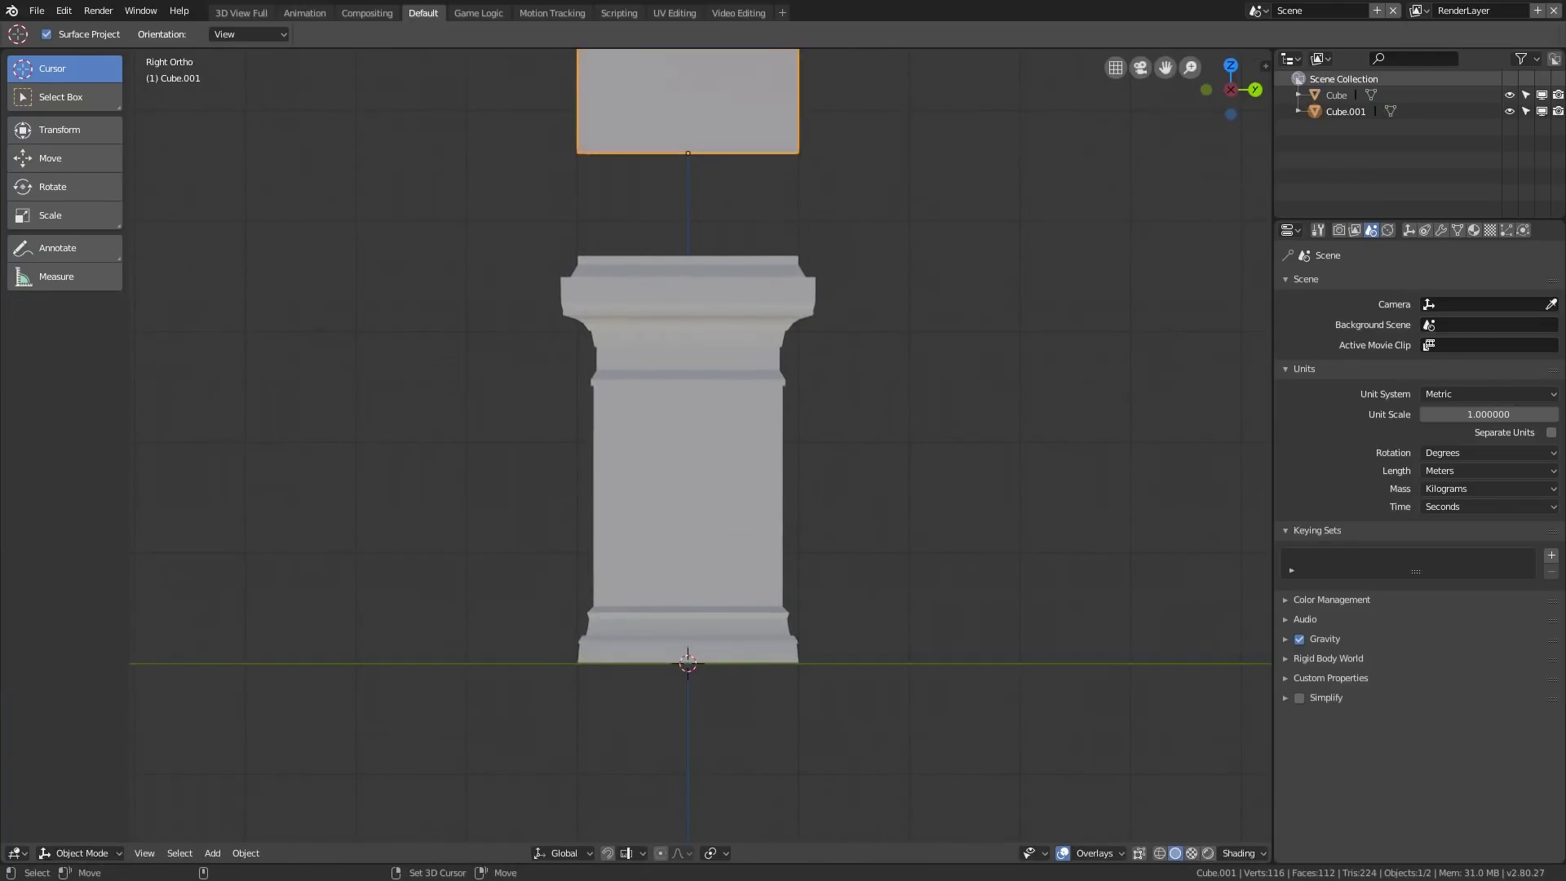
Lower the new cube 0.966 m along Z onto the pedestal's top, and scale it uniformly to 0.713.
{"action": "middle_click_drag", "start_coordinate": [727, 188], "coordinate": [727, 191], "text": "shift"}
{"action": "middle_click_drag", "start_coordinate": [701, 446], "coordinate": [703, 595], "text": "shift"}
{"action": "key", "text": "g"}
{"action": "key", "text": "z"}
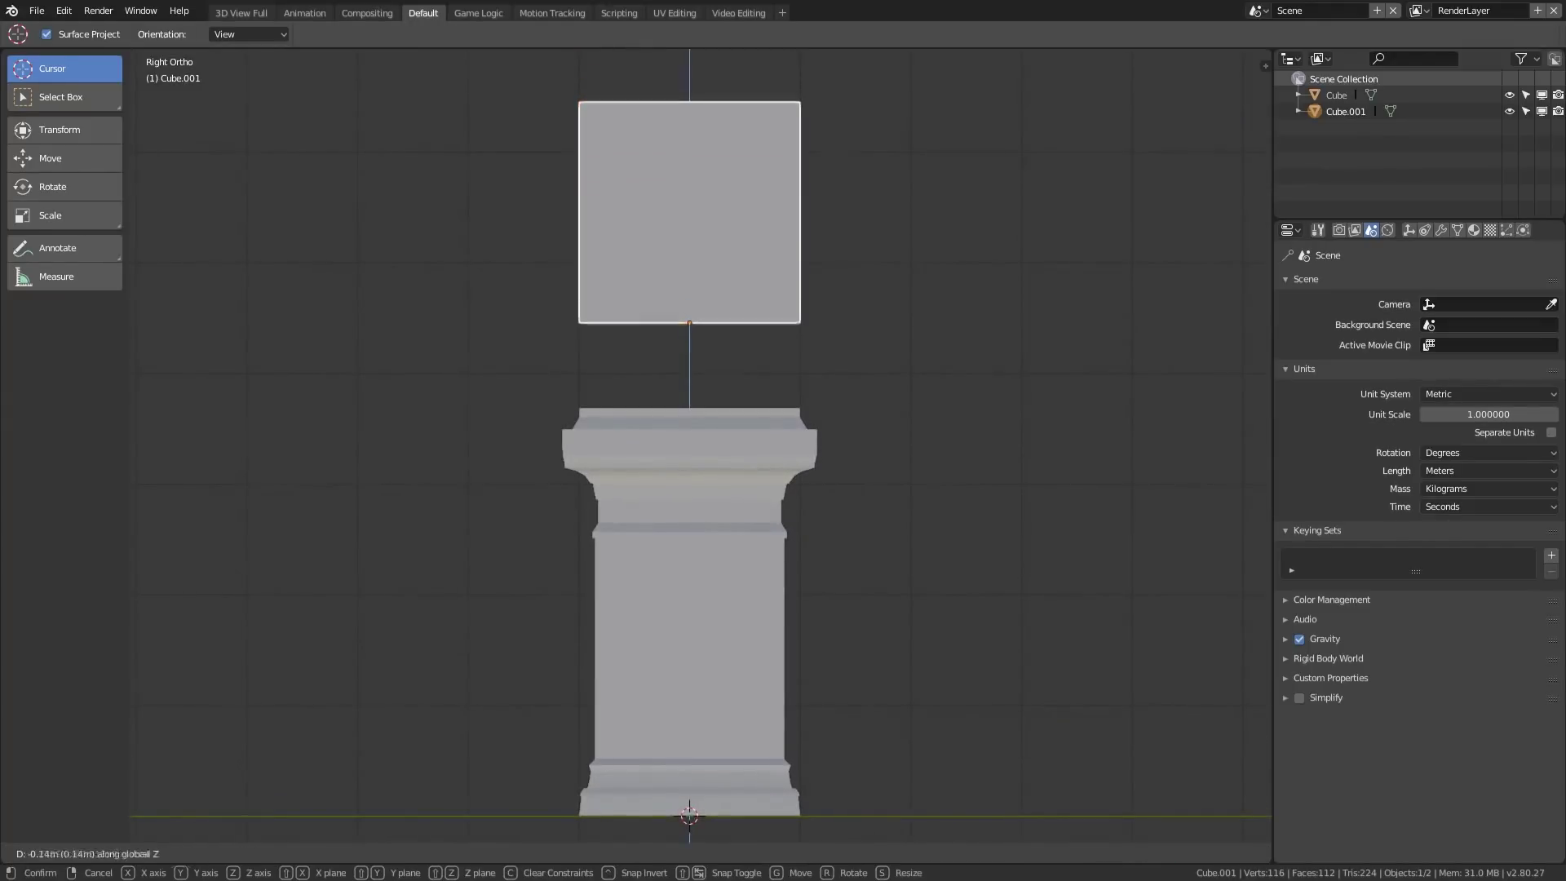
{"action": "key", "text": "Return"}
{"action": "key", "text": "s"}
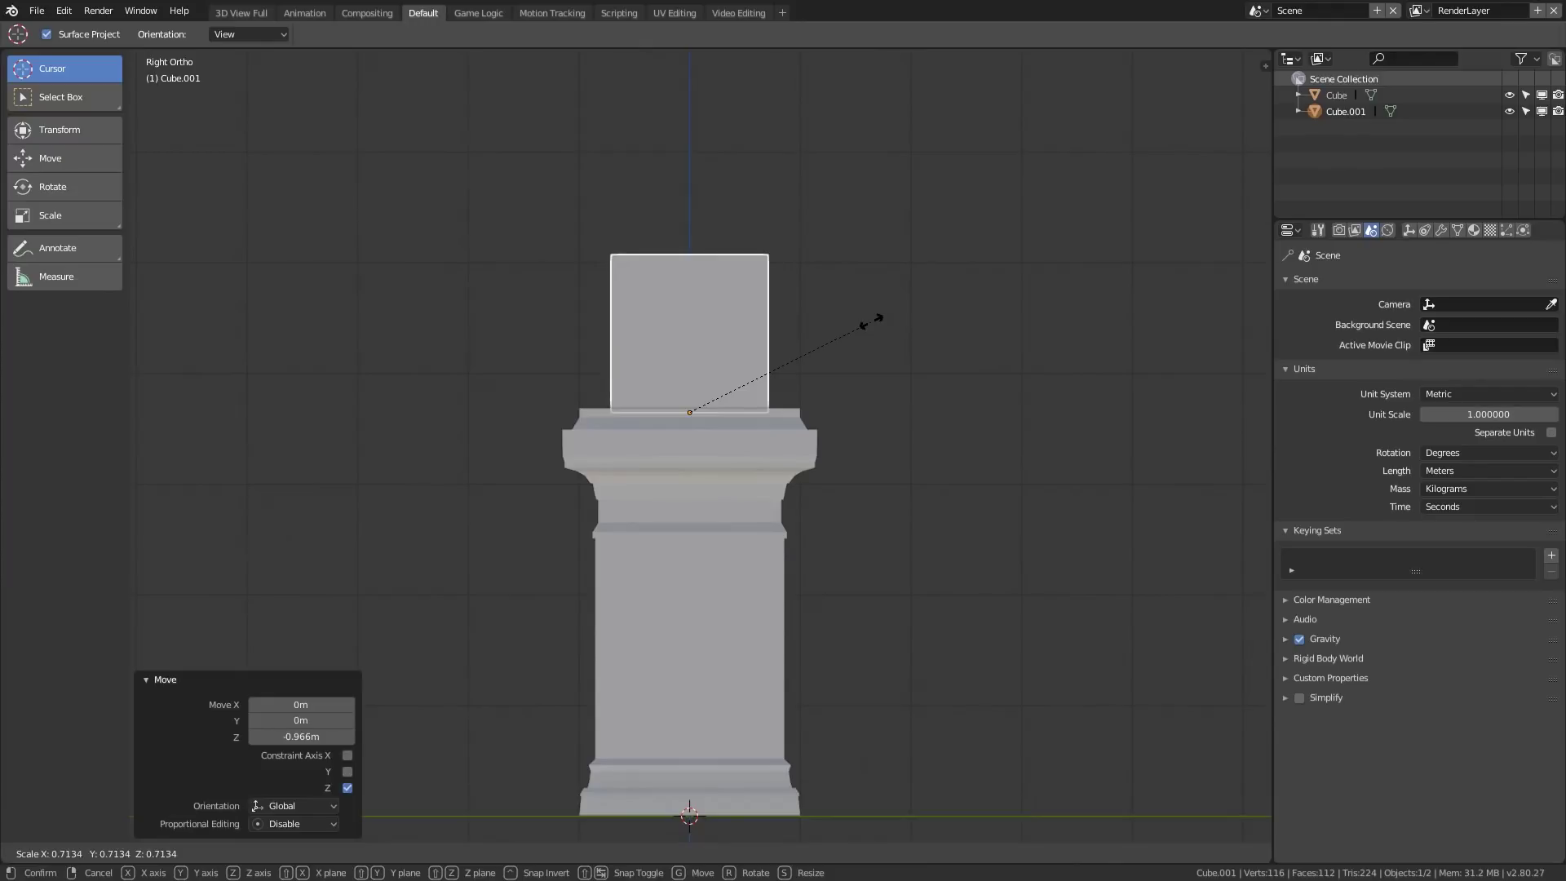
{"action": "left_click", "coordinate": [871, 320]}
{"action": "middle_click_drag", "start_coordinate": [871, 320], "coordinate": [791, 302]}
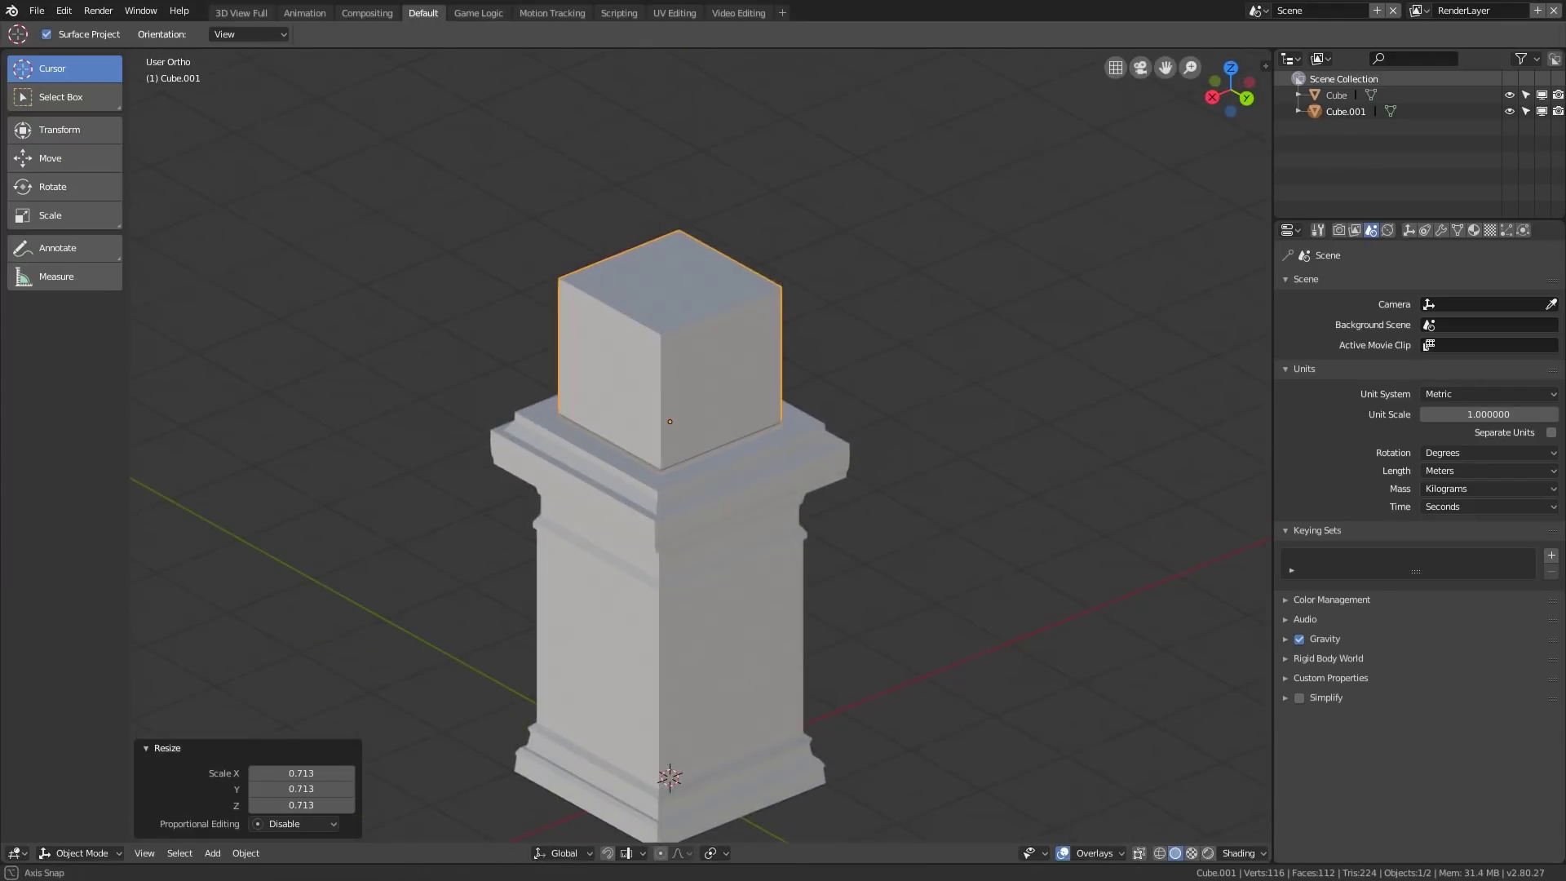
In Edit Mode, narrow the new cube's X-facing side face by scaling it along Y.
{"action": "key", "text": "ctrl+Tab"}
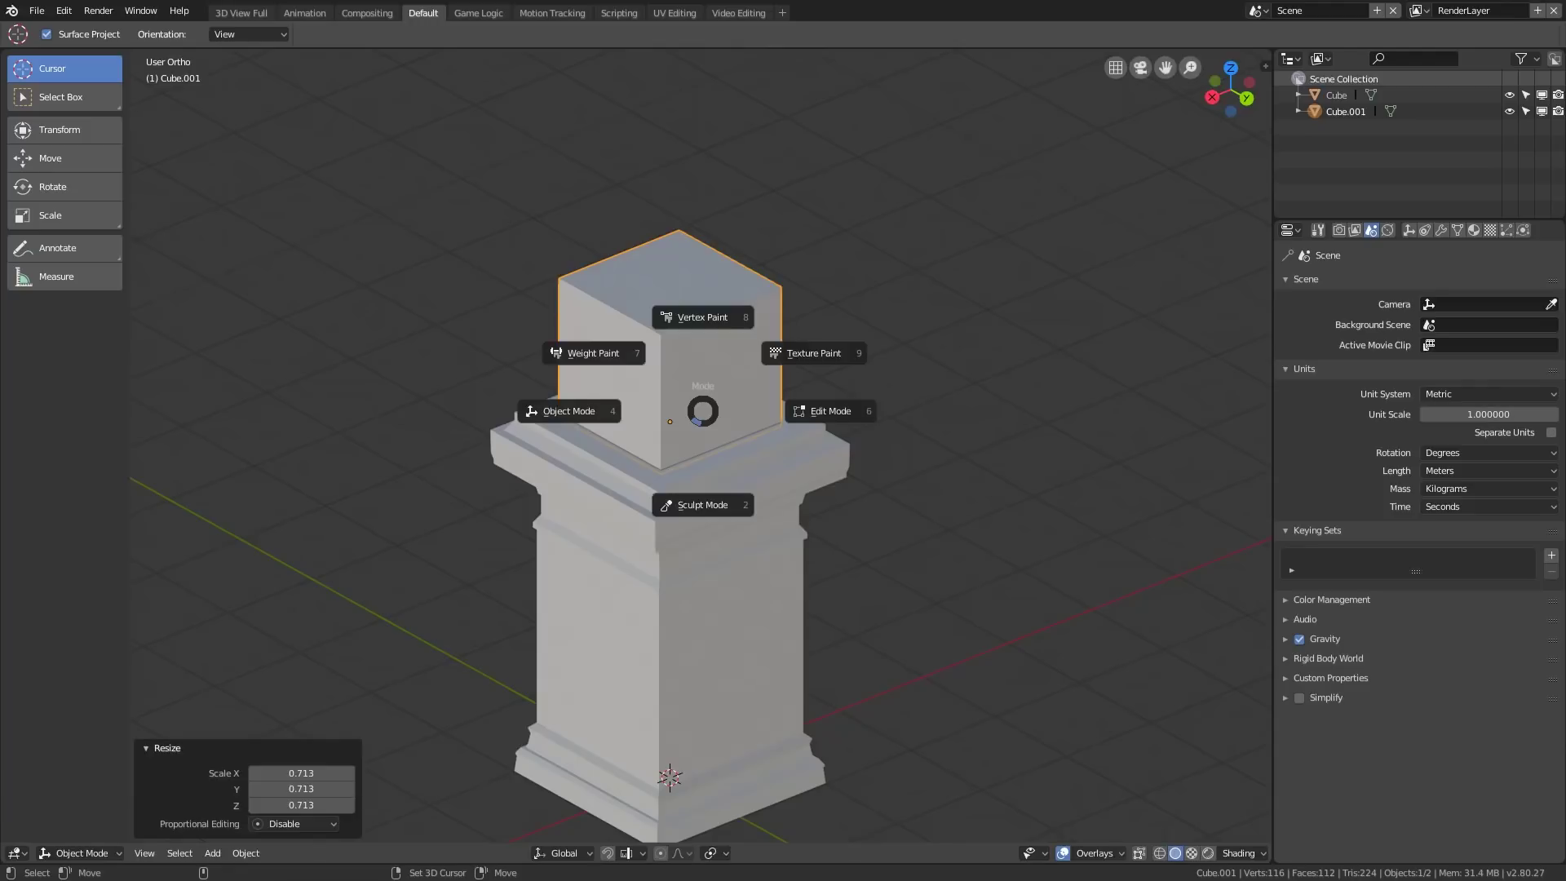
{"action": "left_click", "coordinate": [682, 492]}
{"action": "key", "text": "ctrl+Tab"}
{"action": "left_click", "coordinate": [766, 406]}
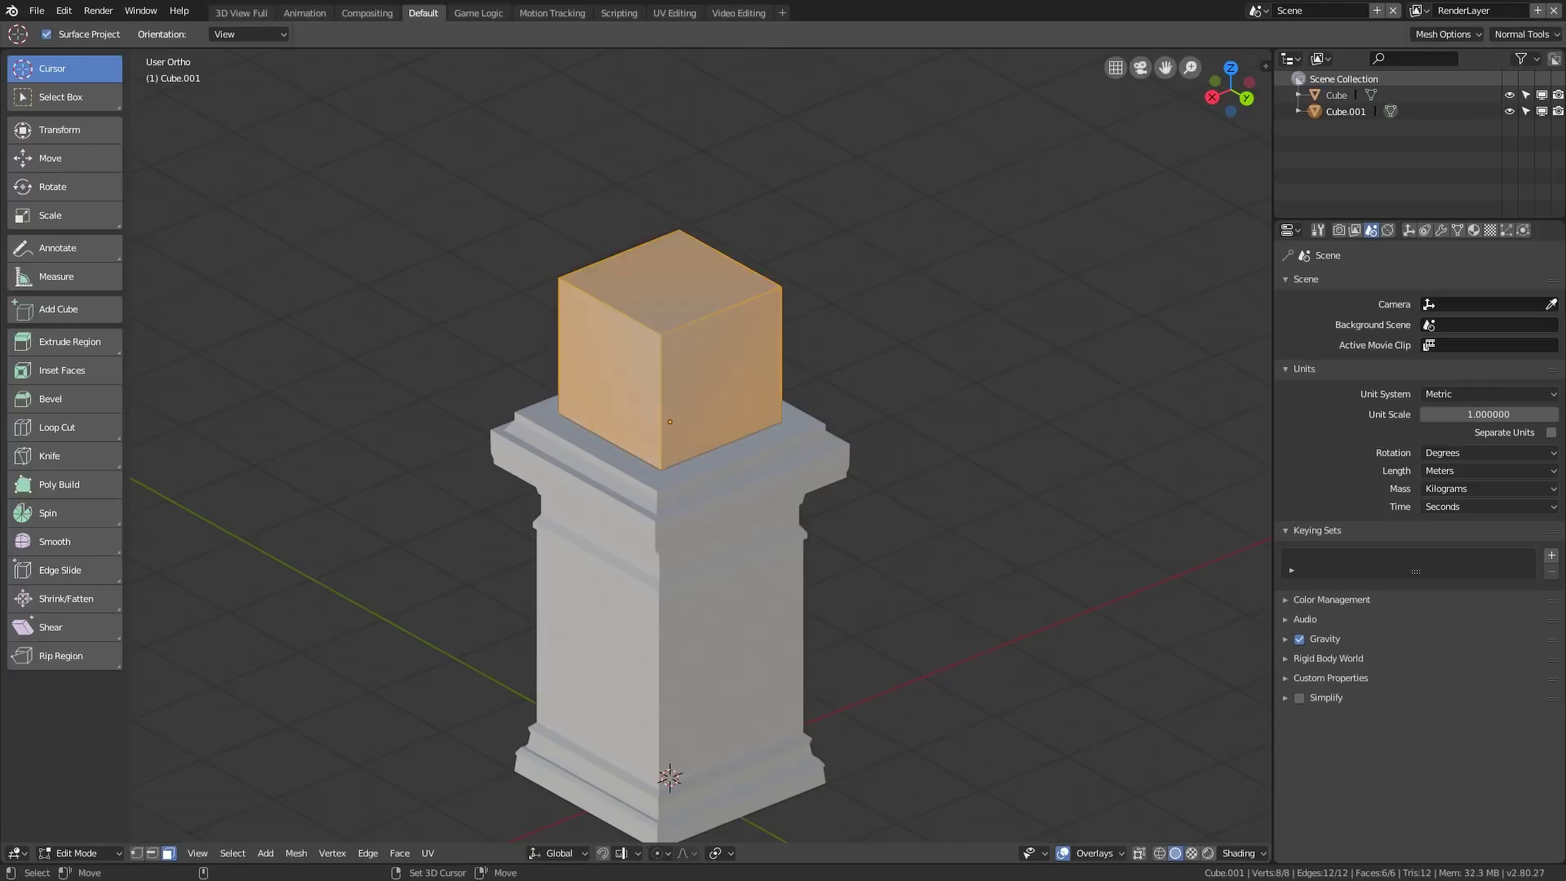
{"action": "left_click", "coordinate": [624, 382]}
{"action": "key", "text": "s"}
{"action": "key", "text": "y"}
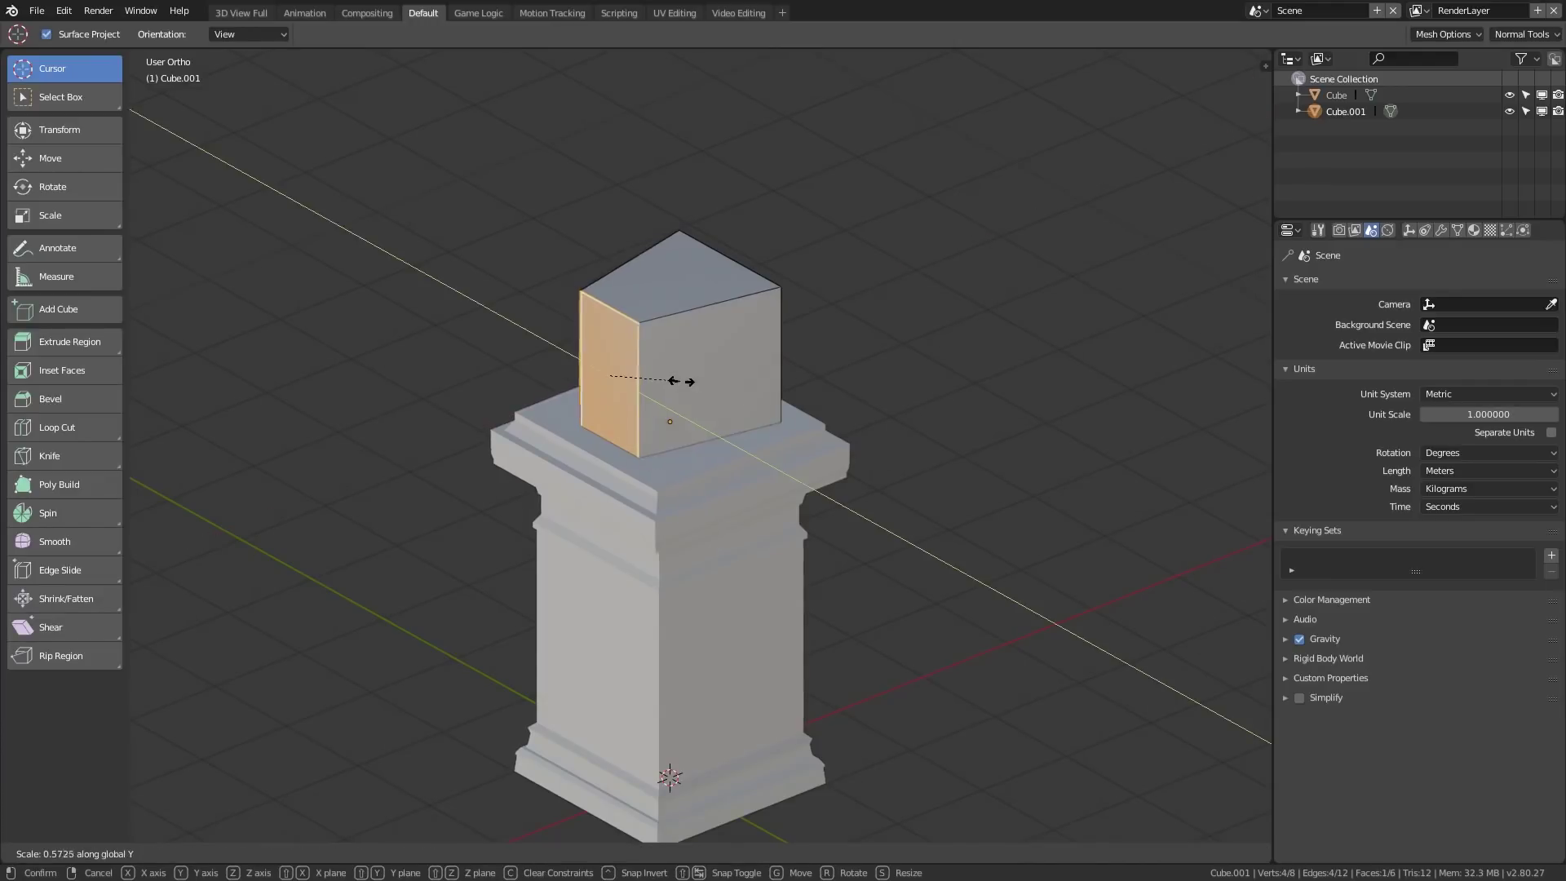
{"action": "left_click", "coordinate": [695, 387]}
Lower the cube's top face 0.835 m along Z, and bring it down a further 0.314 m.
{"action": "left_click", "coordinate": [681, 287]}
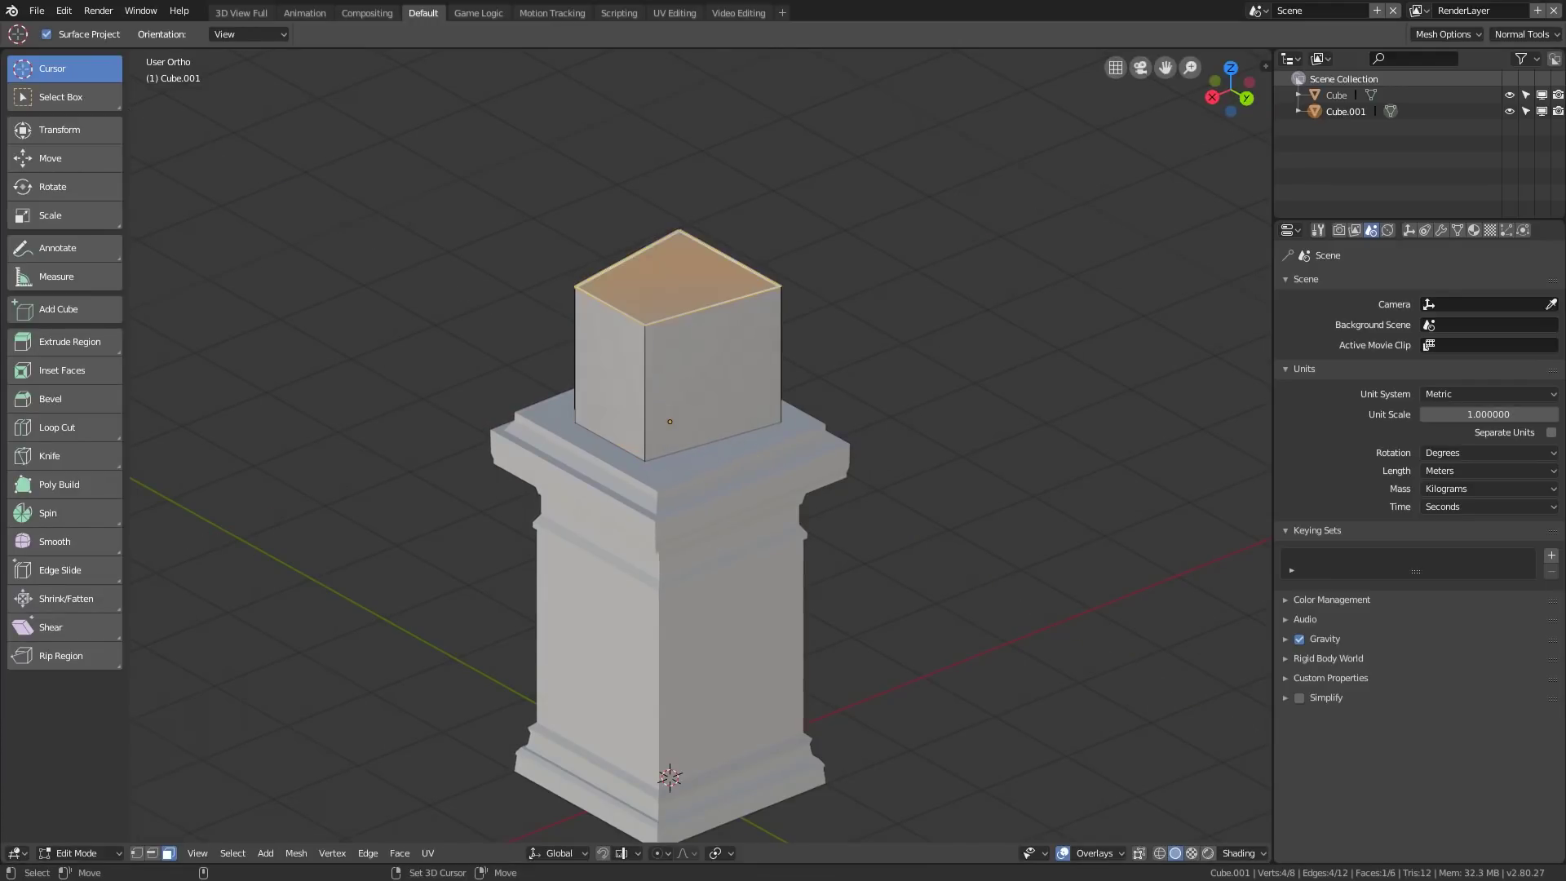
{"action": "key", "text": "g"}
{"action": "key", "text": "z"}
{"action": "key", "text": "Return"}
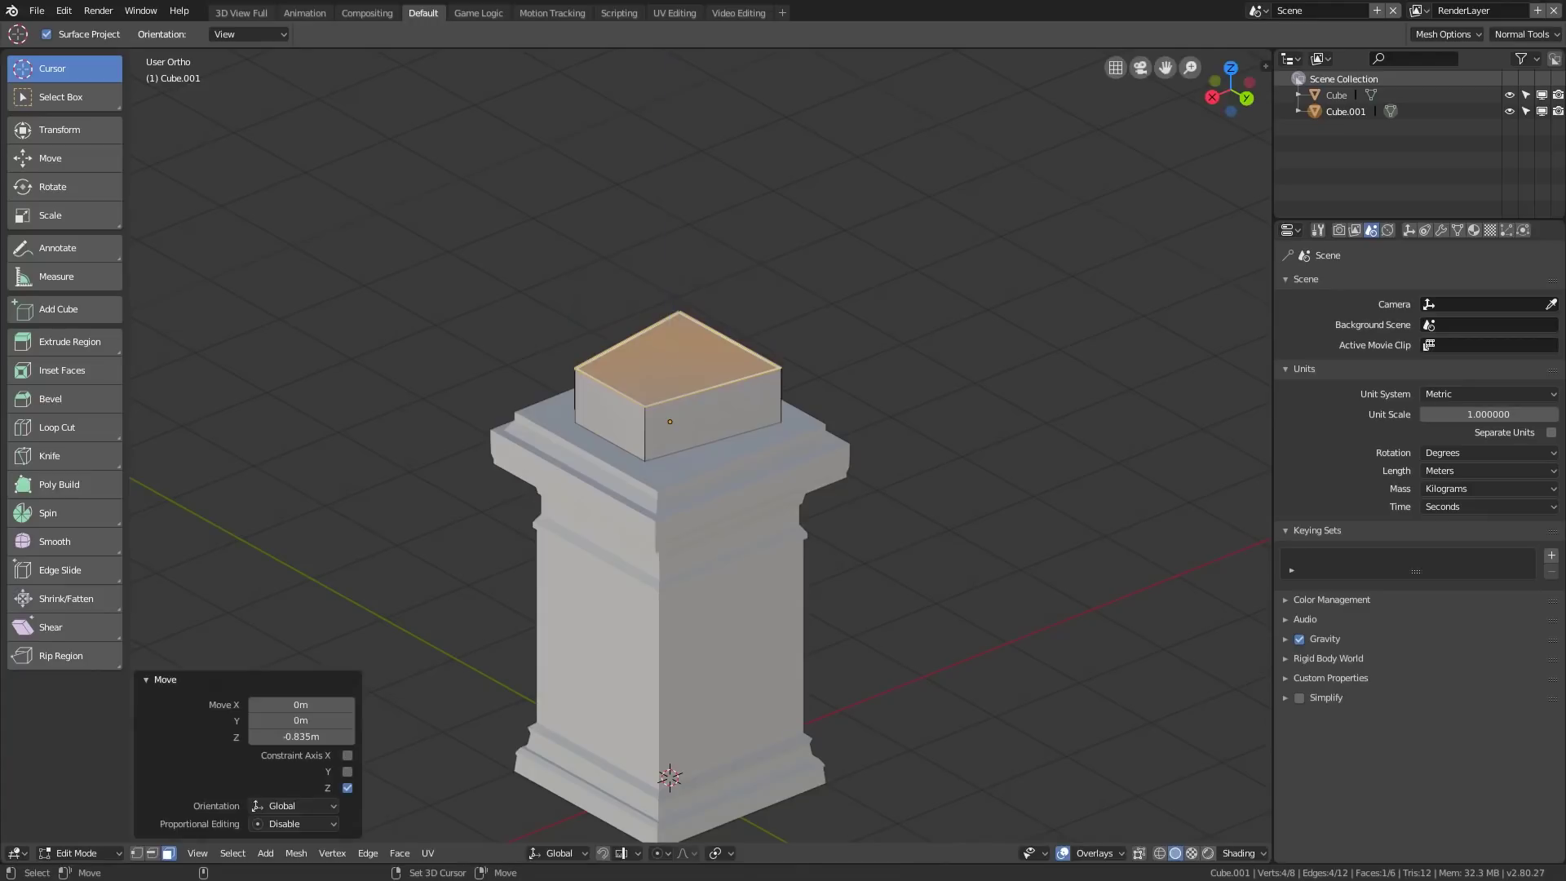
{"action": "middle_click_drag", "start_coordinate": [702, 457], "coordinate": [801, 437]}
{"action": "key", "text": "g"}
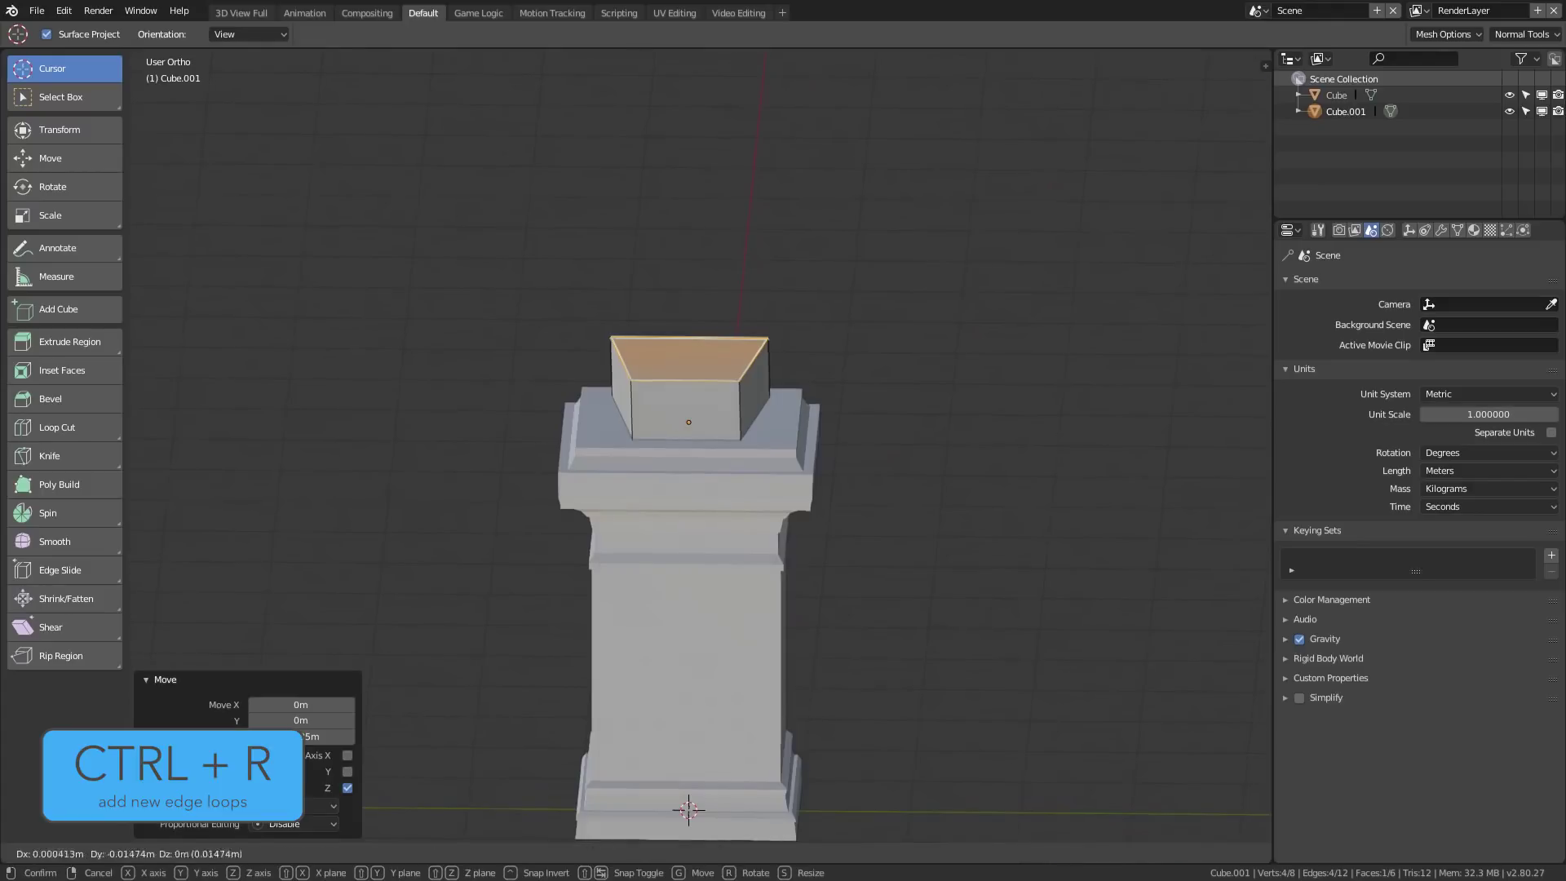
{"action": "key", "text": "z"}
{"action": "key", "text": "Return"}
Add one horizontal loop cut around the flattened block, centred at factor 0.
{"action": "scroll", "coordinate": [670, 550], "scroll_direction": "up", "scroll_amount": 5}
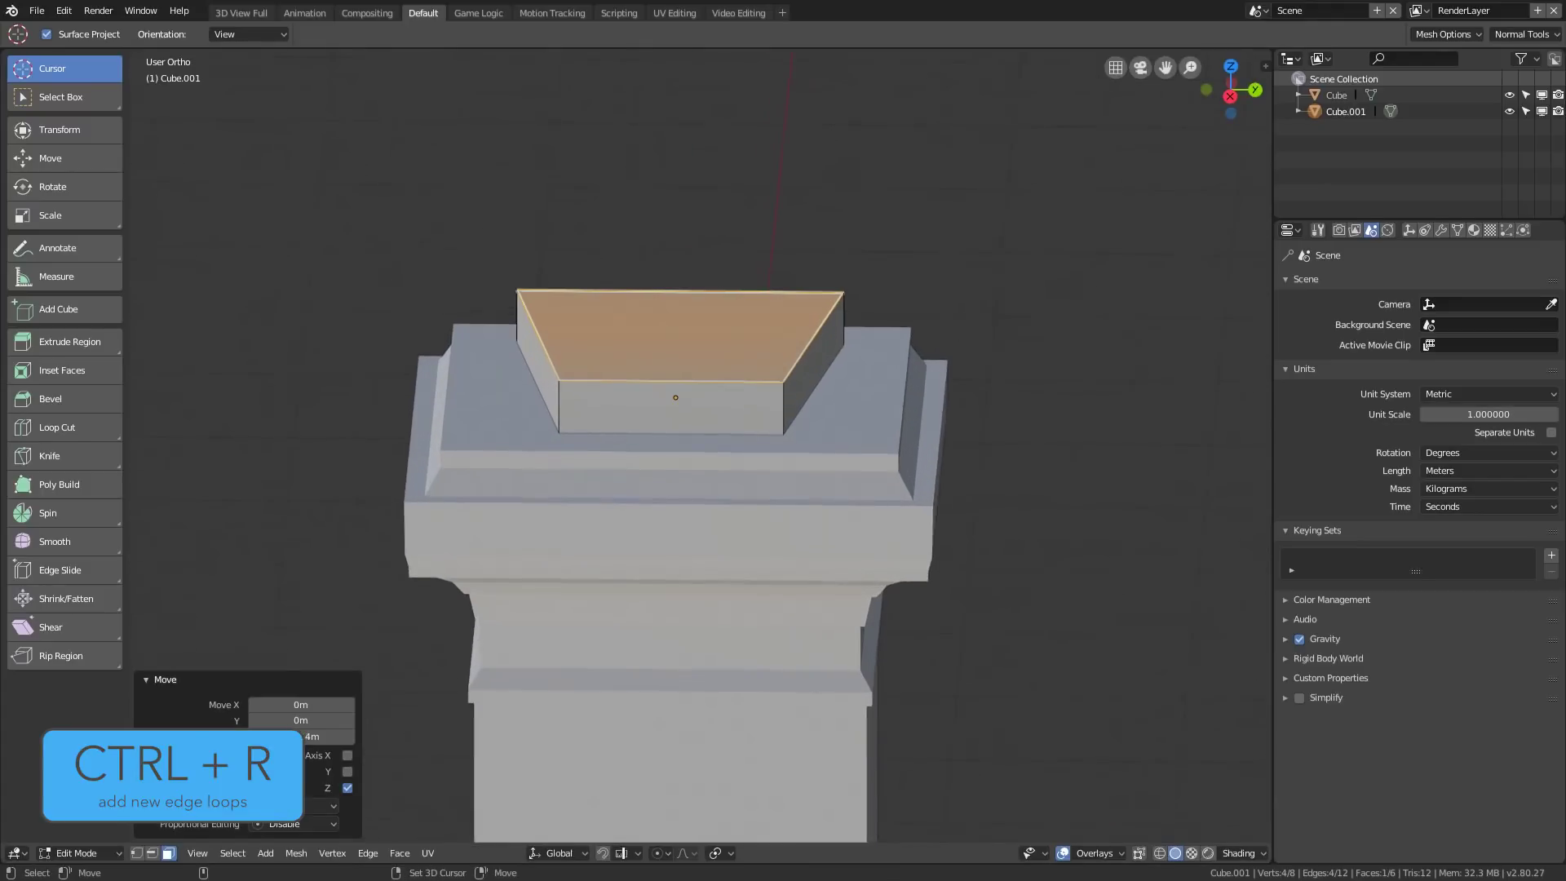
{"action": "key", "text": "ctrl+r"}
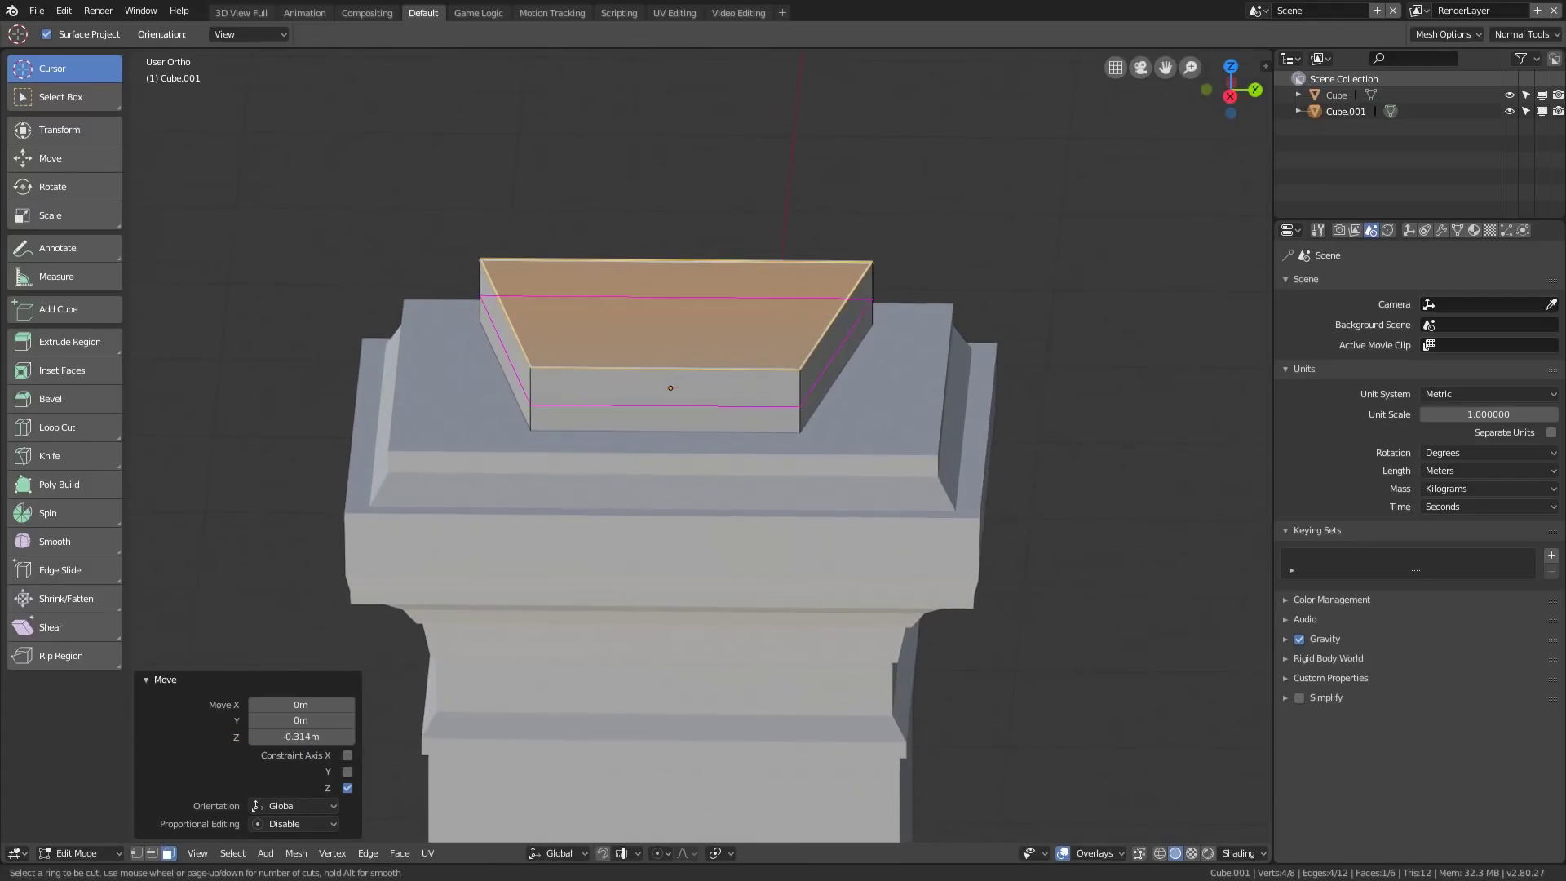
{"action": "left_click", "coordinate": [799, 399]}
{"action": "left_click", "coordinate": [799, 405]}
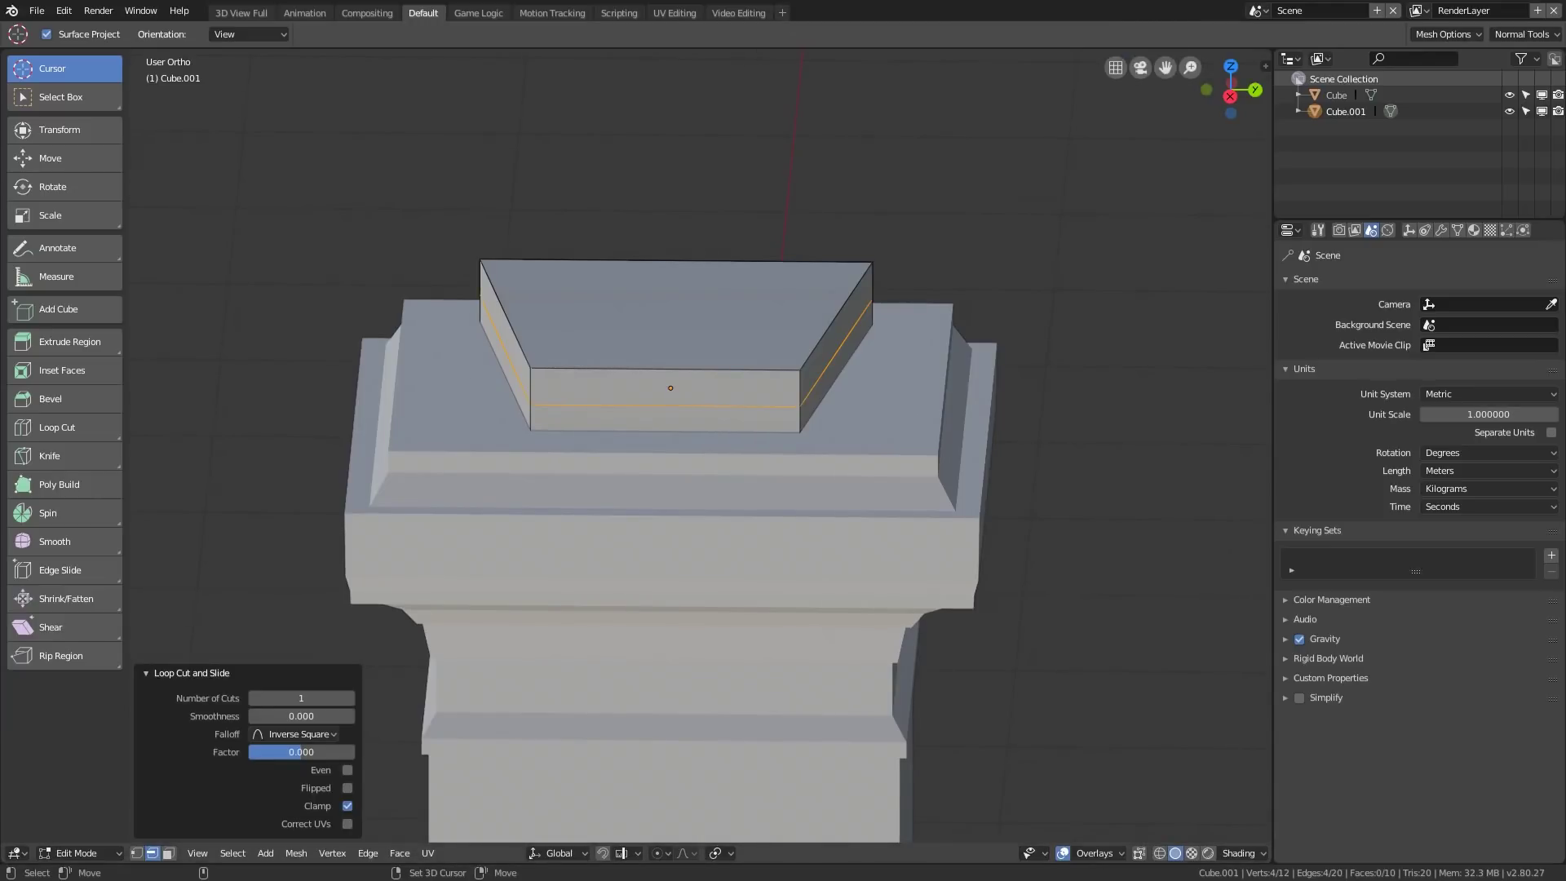
Extrude the block's top face scaled to 1.040, and raise it slightly along Z to form a flared lip.
{"action": "key", "text": "ctrl+Tab"}
{"action": "left_click", "coordinate": [734, 314]}
{"action": "left_click", "coordinate": [730, 316]}
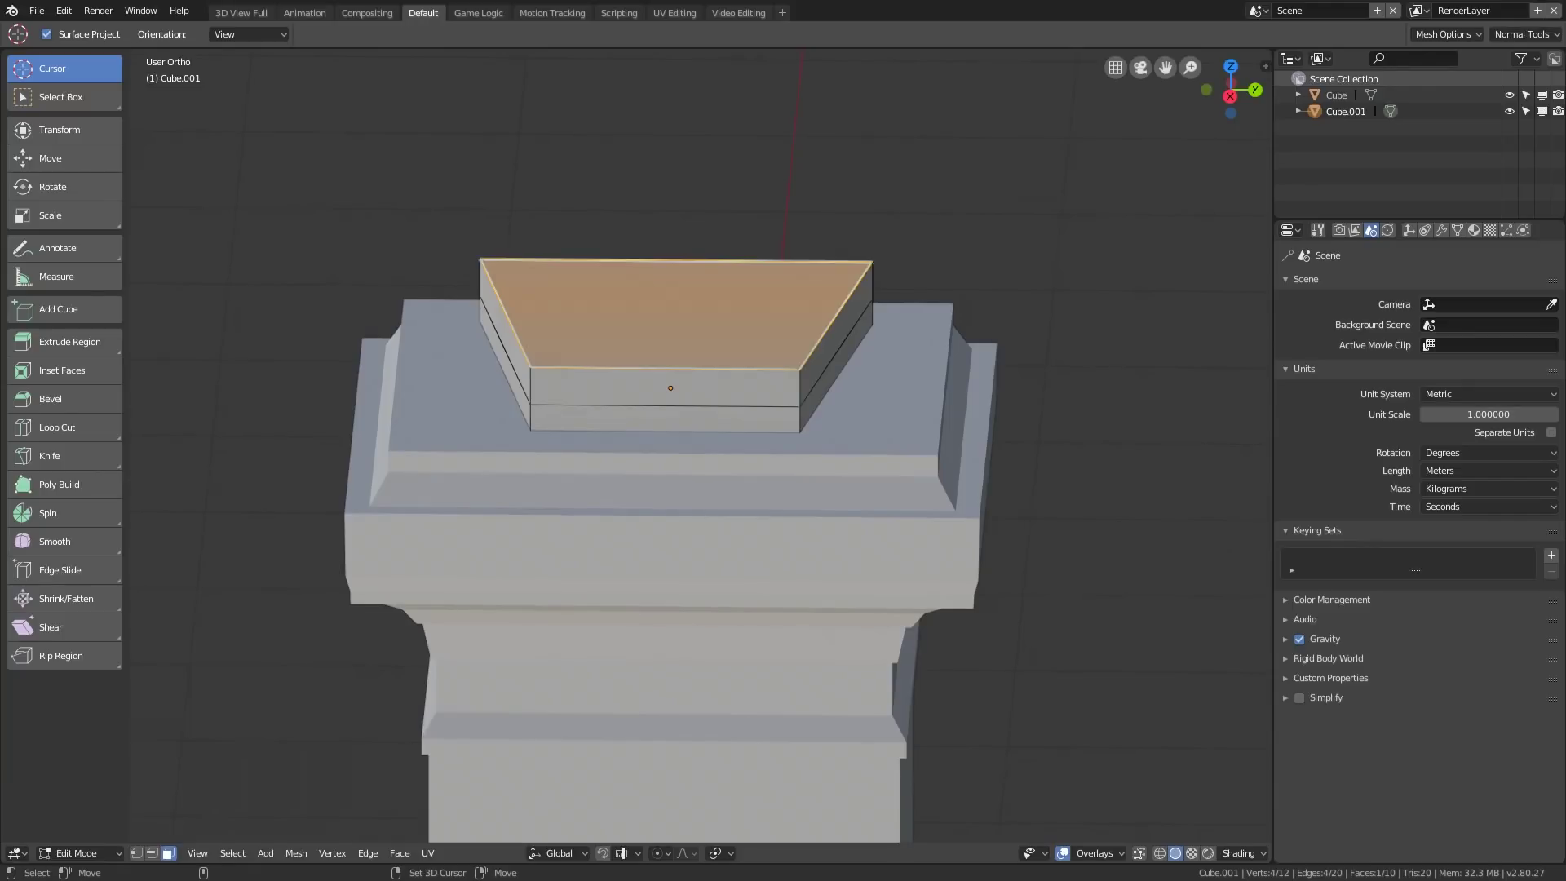
{"action": "key", "text": "s"}
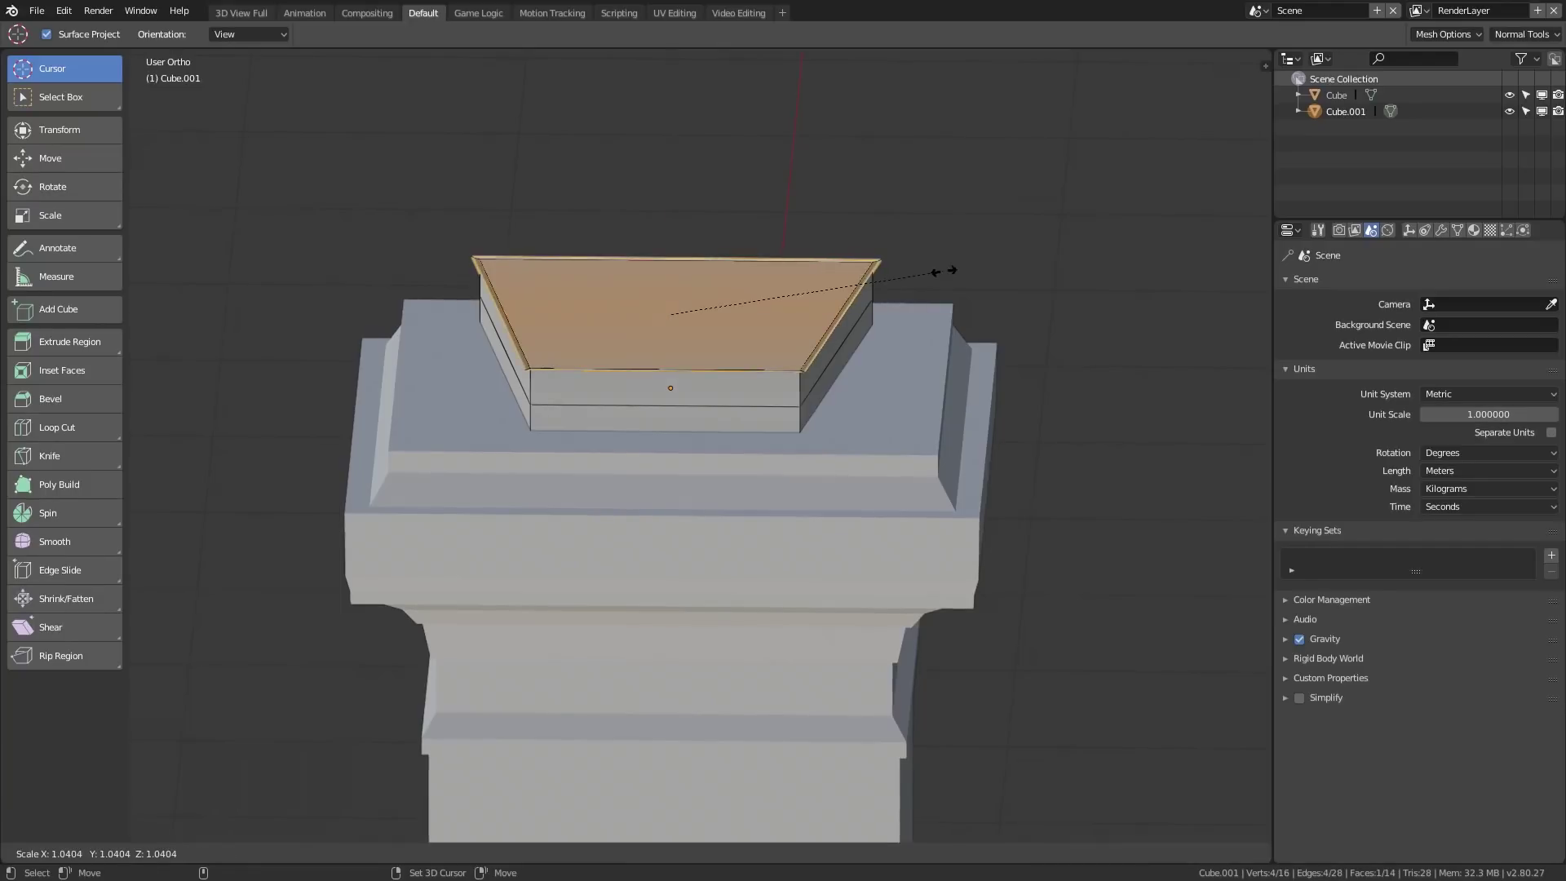
{"action": "left_click", "coordinate": [944, 271]}
{"action": "middle_click_drag", "start_coordinate": [943, 270], "coordinate": [975, 192]}
{"action": "key", "text": "g"}
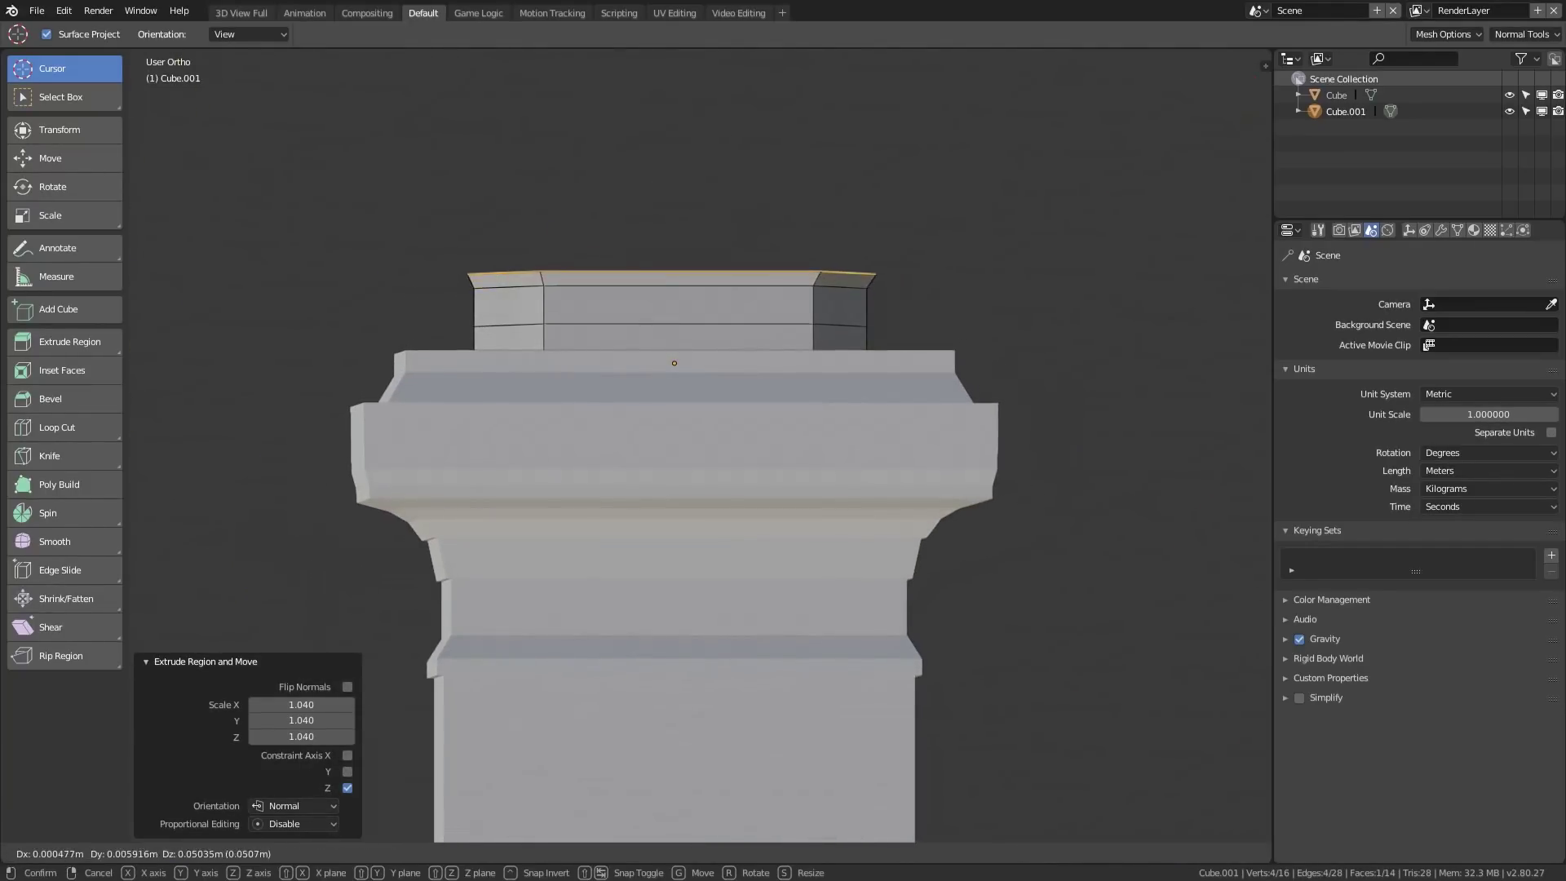
{"action": "key", "text": "z"}
{"action": "left_click", "coordinate": [860, 246]}
Extrude the lip's top face, scale it slightly inward, and raise it 0.0504 m along Z.
{"action": "key", "text": "e"}
{"action": "key", "text": "s"}
{"action": "left_click", "coordinate": [848, 245]}
{"action": "key", "text": "g"}
{"action": "key", "text": "z"}
{"action": "left_click", "coordinate": [852, 230]}
Extrude another inset ring from the top face, raise it slightly along Z, and scale it further inward.
{"action": "key", "text": "e"}
{"action": "key", "text": "s"}
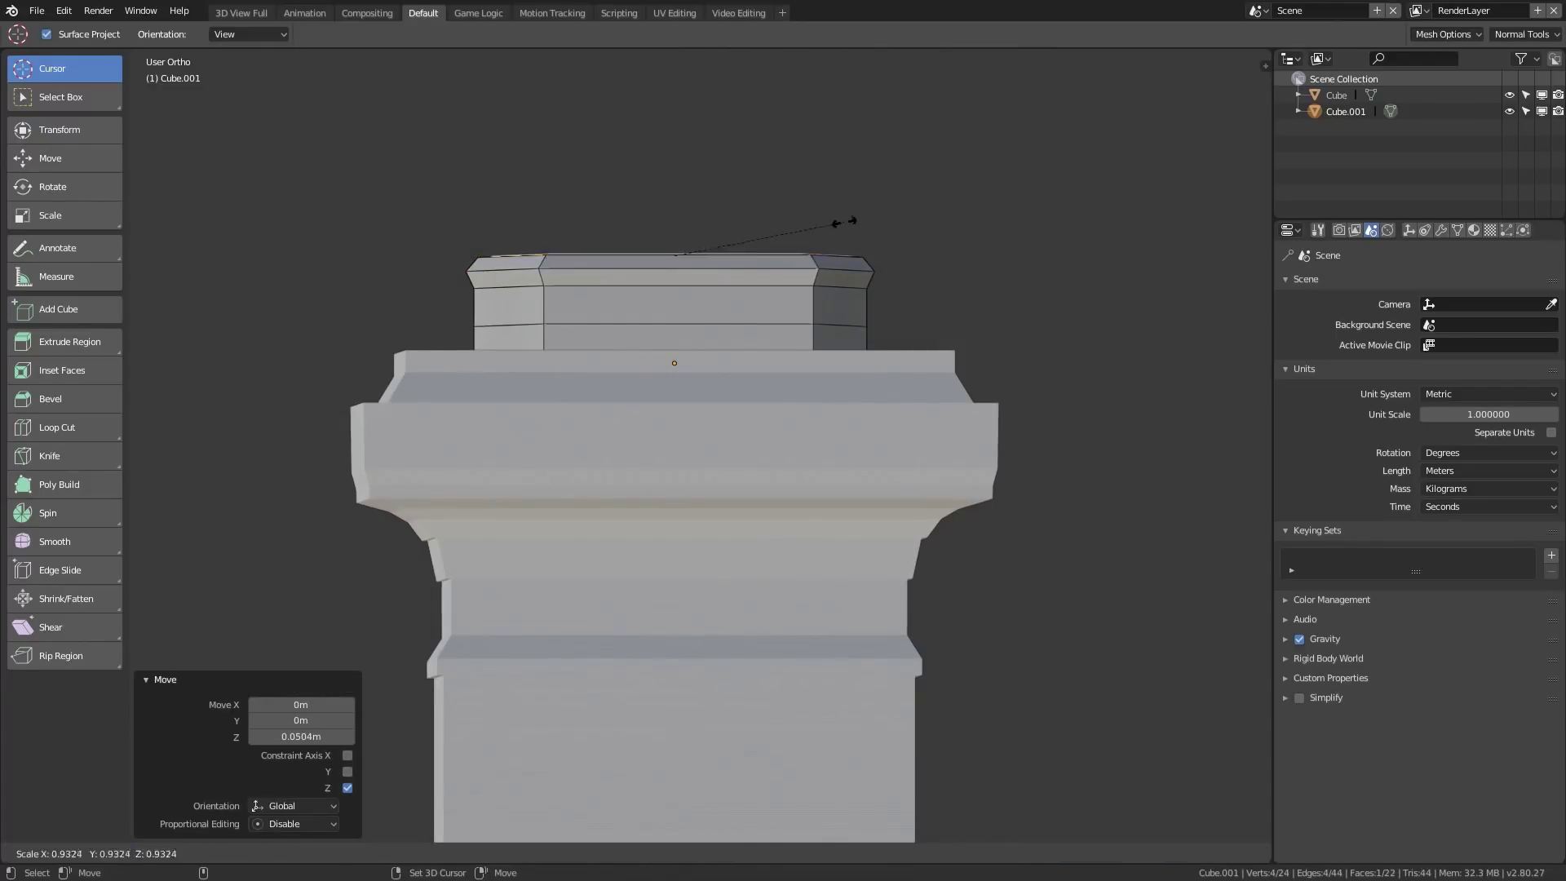
{"action": "left_click", "coordinate": [846, 221]}
{"action": "key", "text": "g"}
{"action": "key", "text": "z"}
{"action": "left_click", "coordinate": [846, 218]}
{"action": "key", "text": "s"}
{"action": "left_click", "coordinate": [828, 217]}
Extrude the top face upward and scale it to 0.827 to form a tapered tier.
{"action": "key", "text": "e"}
{"action": "left_click", "coordinate": [813, 163]}
{"action": "key", "text": "s"}
{"action": "left_click", "coordinate": [787, 166]}
Extrude the top face inward to about 0.83, extrude a smaller tapered tier above it, and lower its top 0.0889 m along Z.
{"action": "key", "text": "e"}
{"action": "key", "text": "s"}
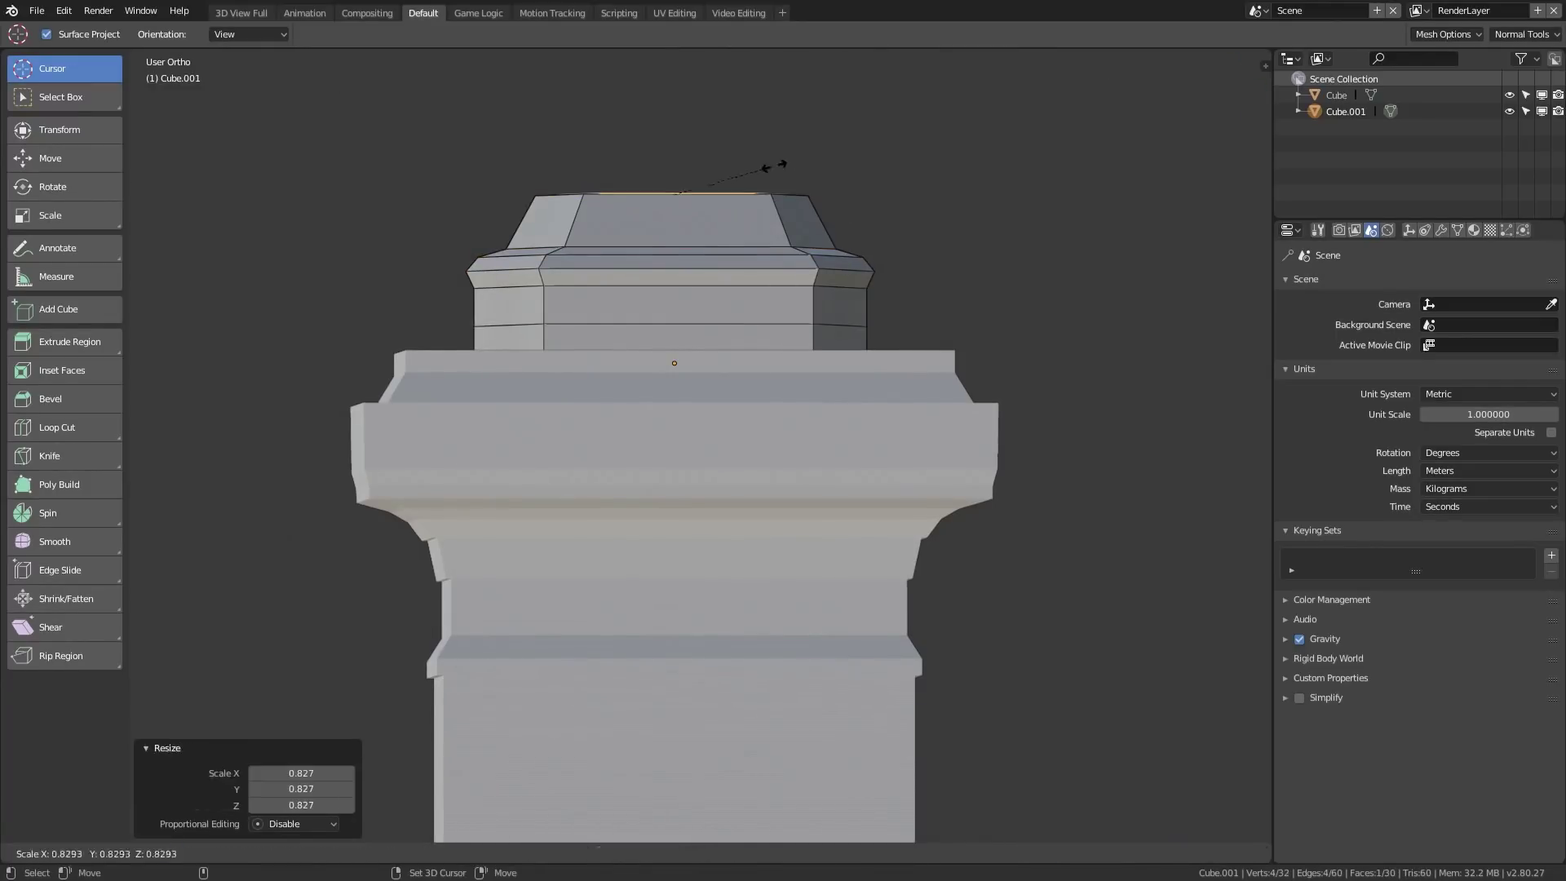
{"action": "key", "text": "e"}
{"action": "left_click", "coordinate": [773, 131]}
{"action": "key", "text": "s"}
{"action": "left_click", "coordinate": [754, 133]}
{"action": "scroll", "coordinate": [754, 133], "scroll_direction": "down", "scroll_amount": 1}
{"action": "key", "text": "g"}
{"action": "key", "text": "z"}
{"action": "left_click", "coordinate": [753, 134]}
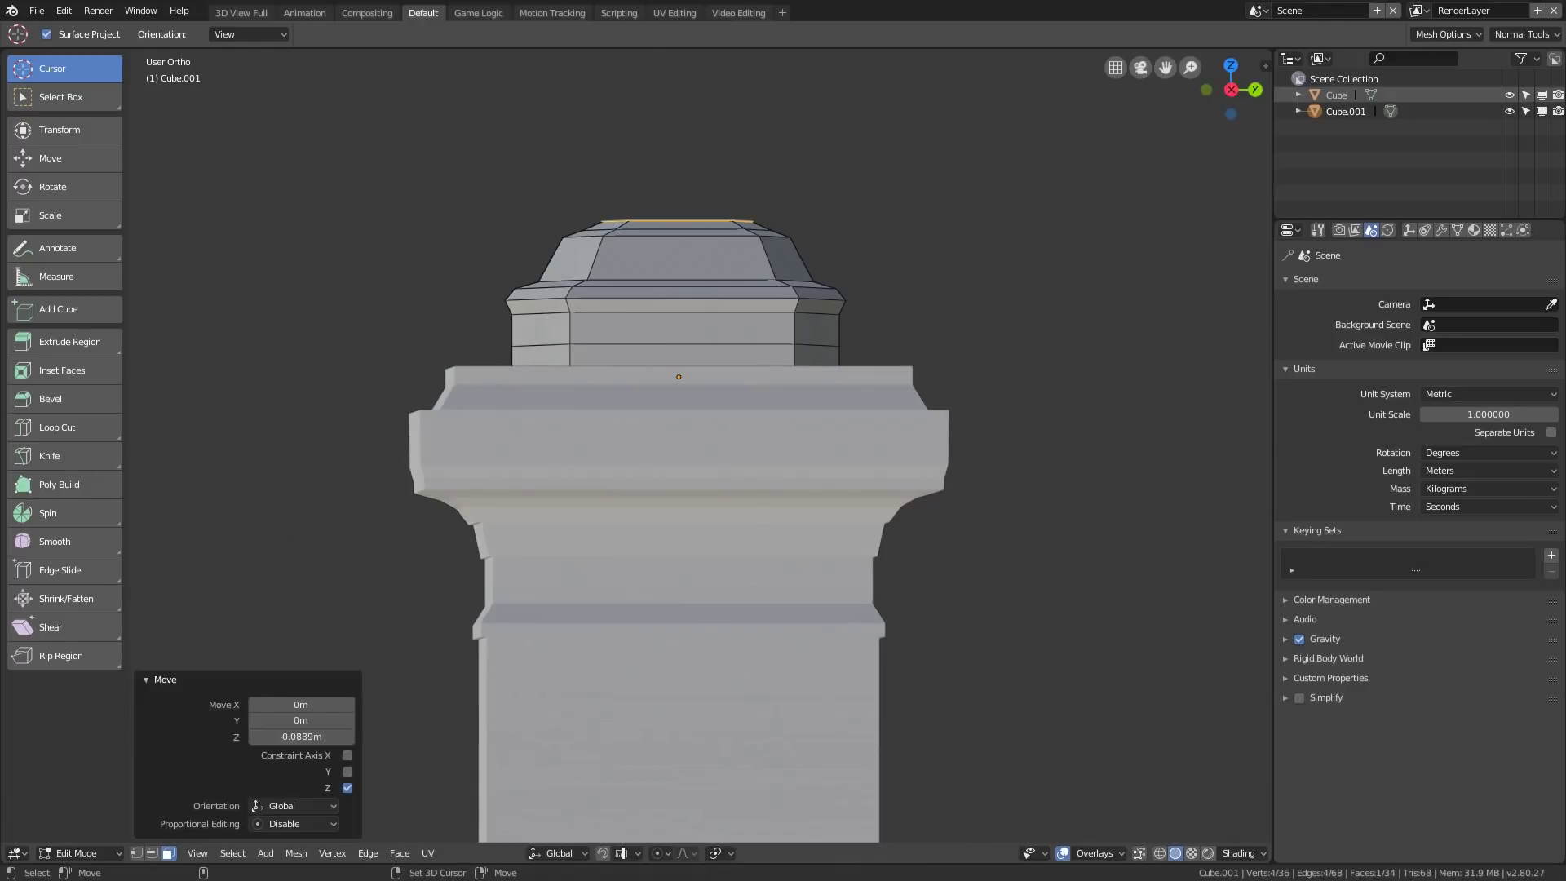
Lower the two edge loops of the ledge between the tapered tiers 0.0711 m along Z.
{"action": "key", "text": "2"}
{"action": "double_click", "coordinate": [693, 235], "text": "alt"}
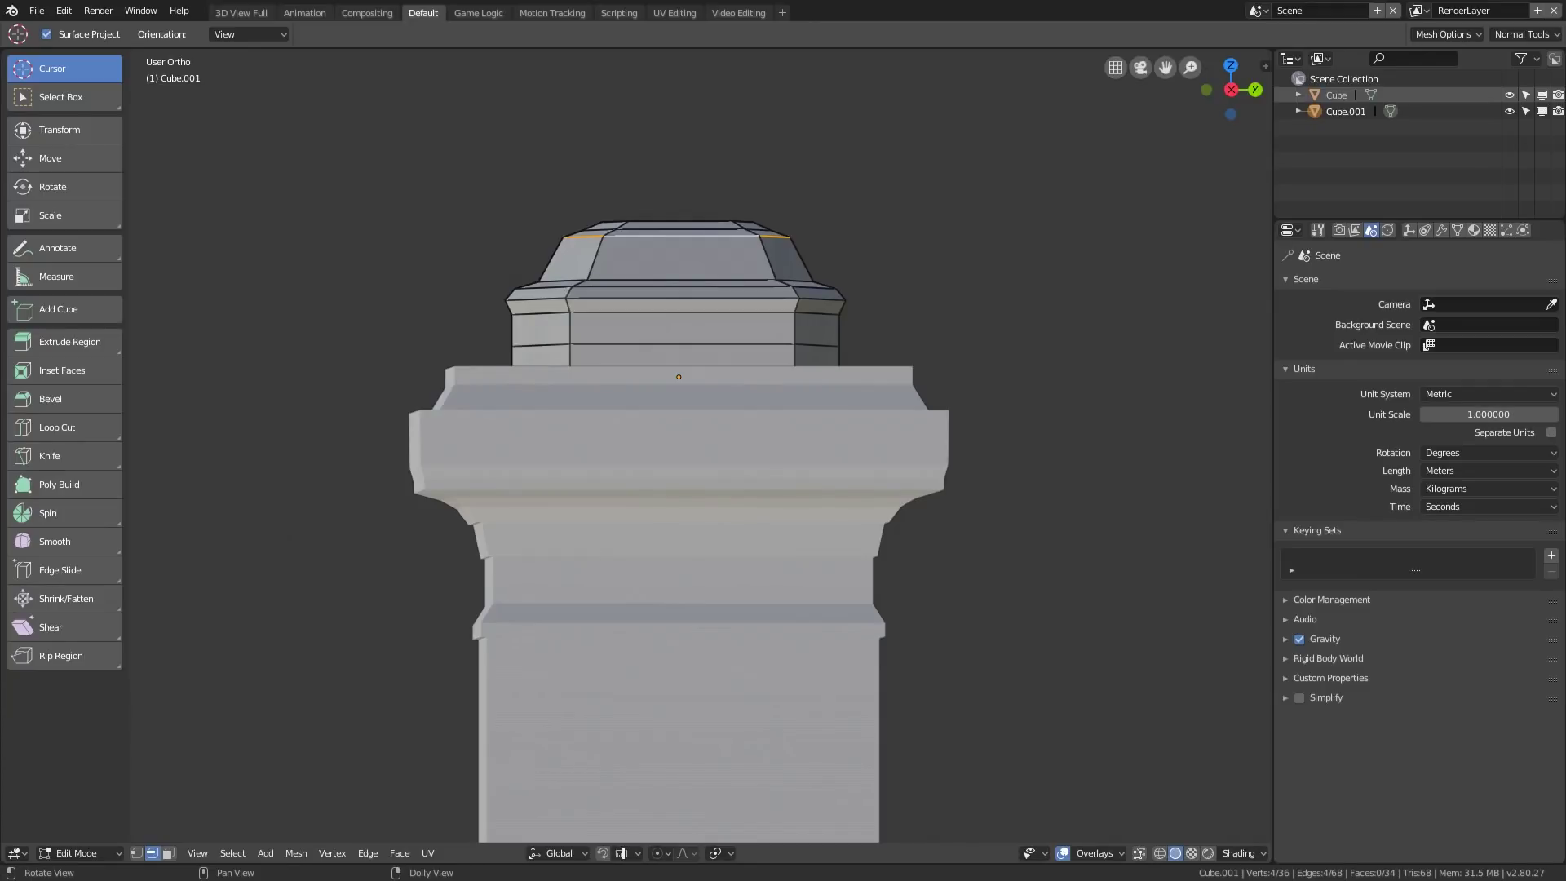
{"action": "double_click", "coordinate": [678, 229], "text": "alt+shift"}
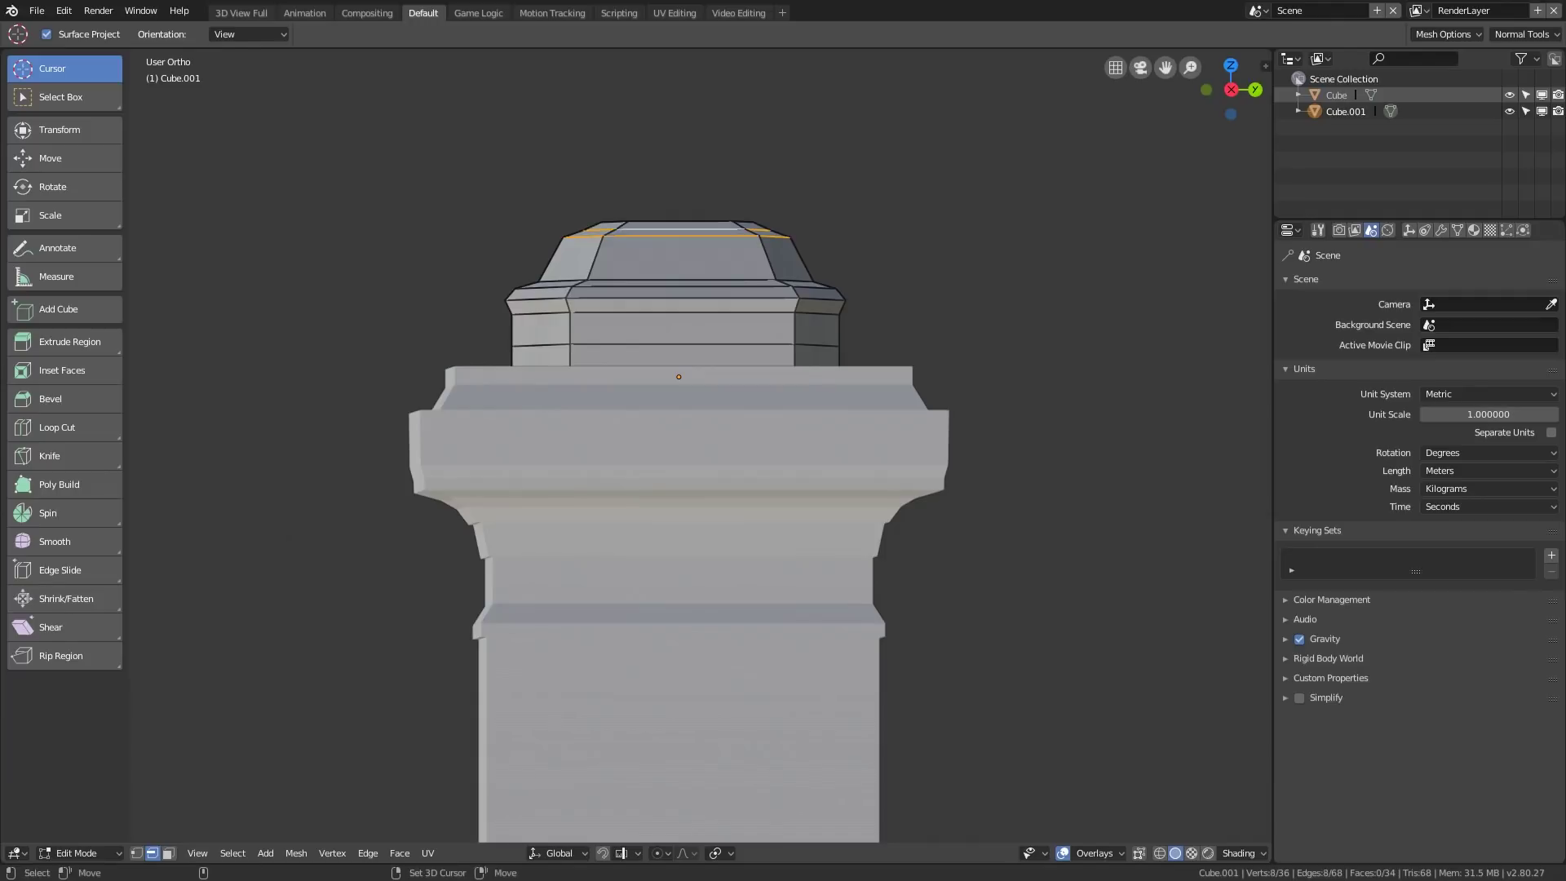
{"action": "key", "text": "g"}
{"action": "key", "text": "z"}
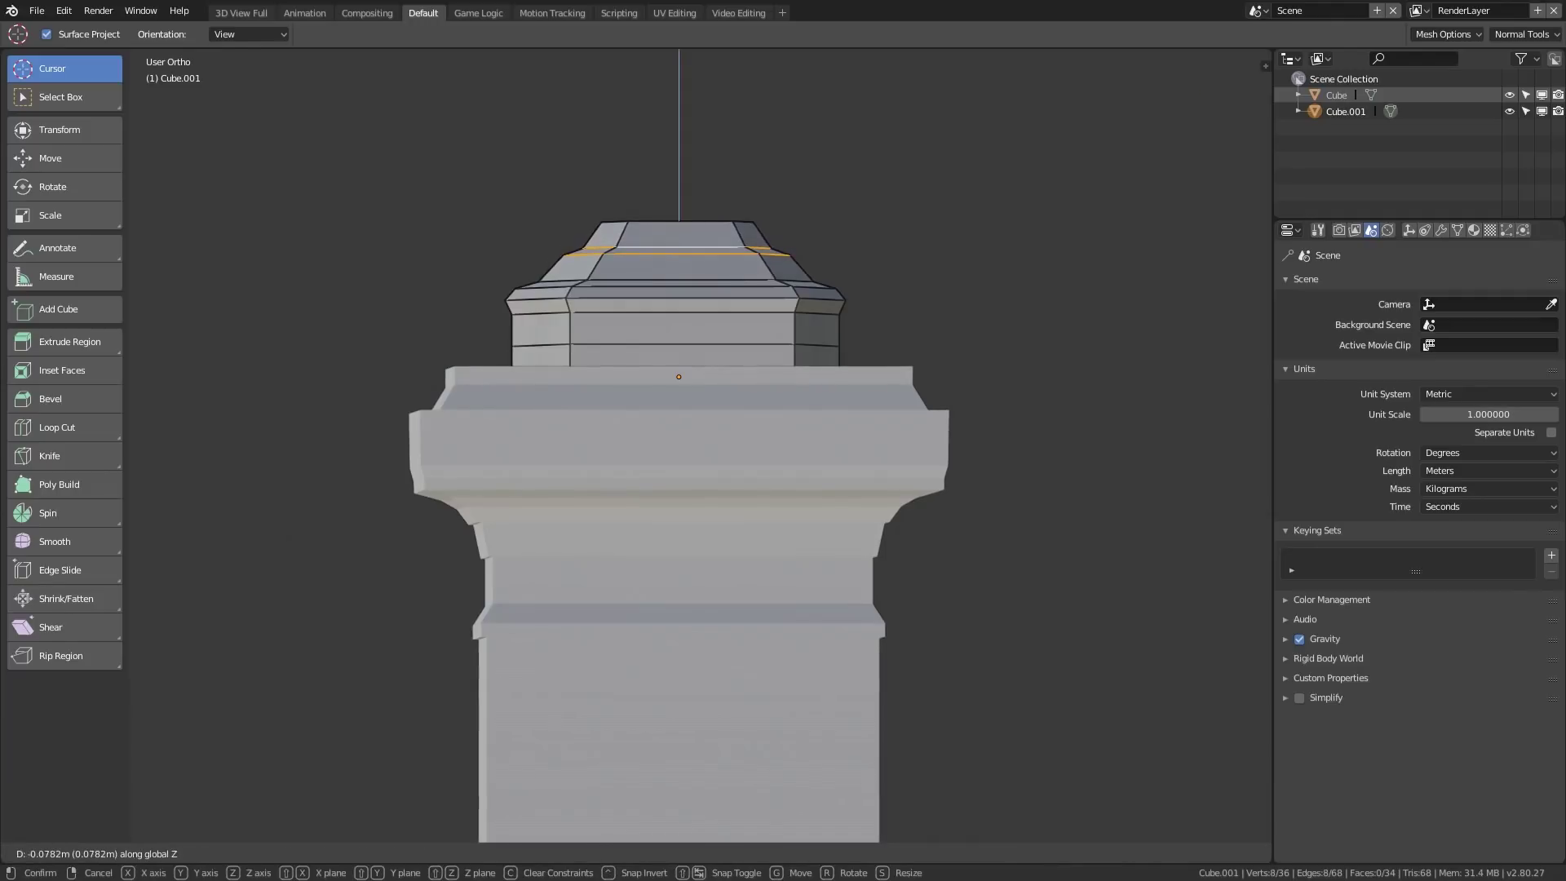
{"action": "left_click", "coordinate": [709, 326]}
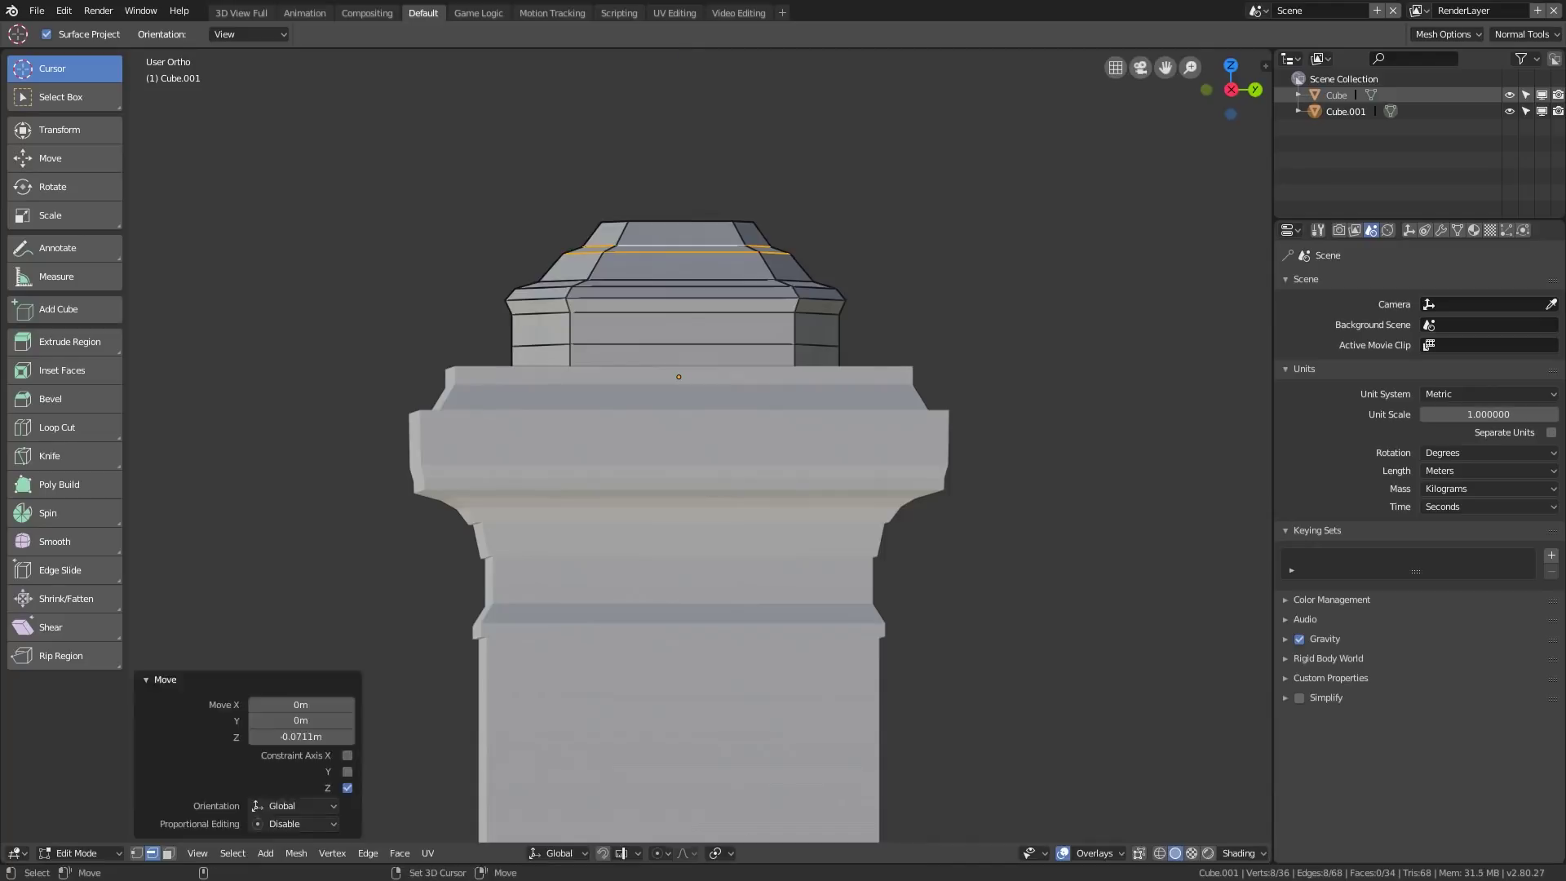
Add two evenly spaced vertical loop cuts through the block's front side.
{"action": "key", "text": "alt+a"}
{"action": "key", "text": "ctrl+Tab"}
{"action": "left_click", "coordinate": [709, 357]}
{"action": "scroll", "coordinate": [709, 357], "scroll_direction": "up", "scroll_amount": 4}
{"action": "left_click", "coordinate": [680, 252]}
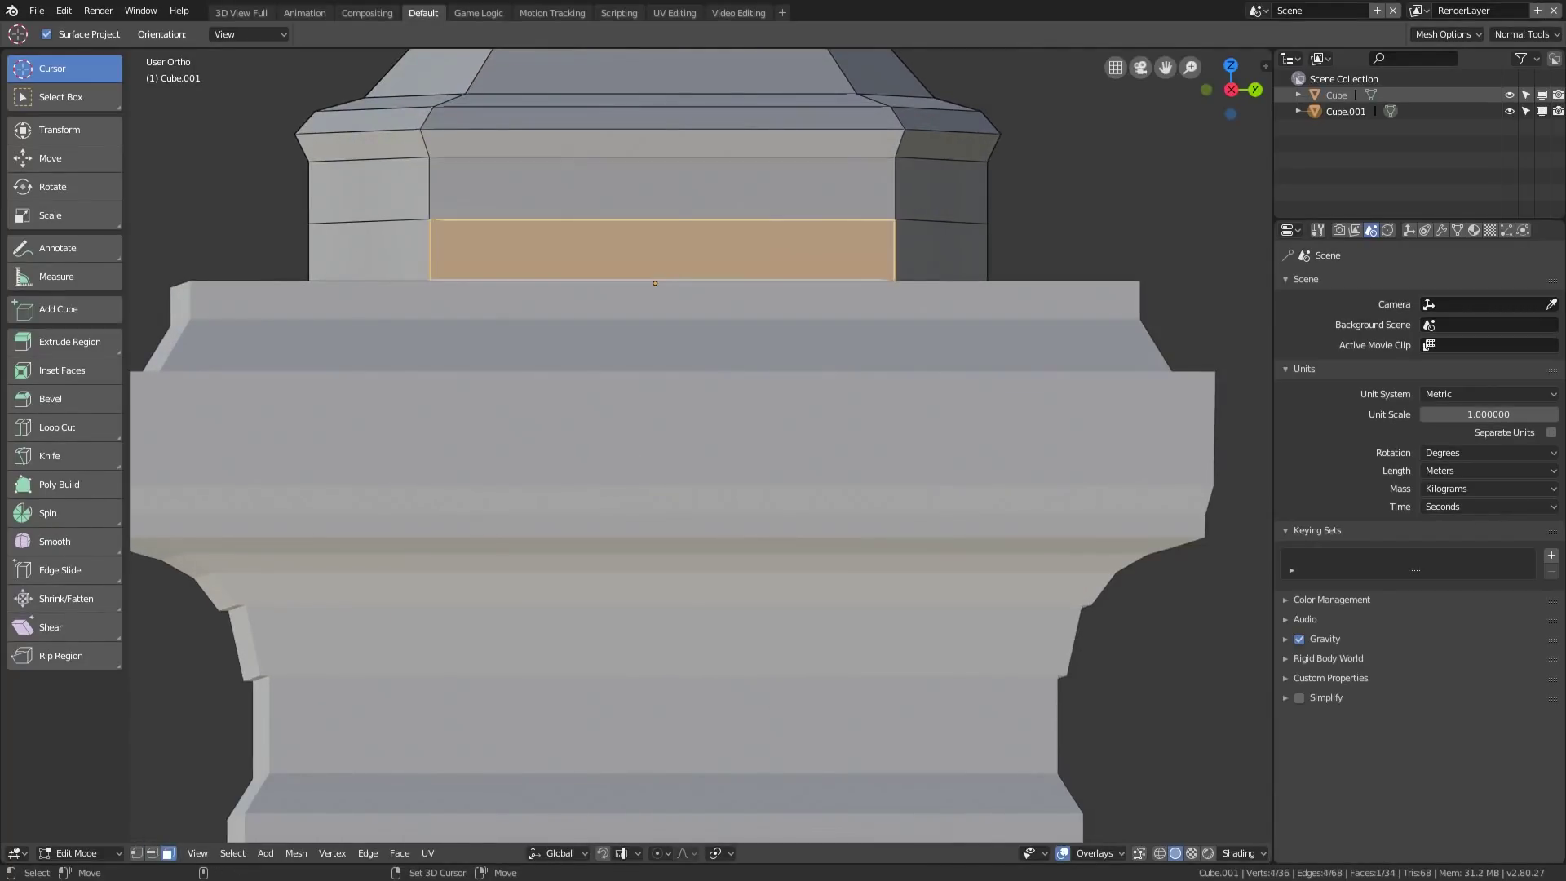
{"action": "key", "text": "ctrl+r"}
{"action": "scroll", "coordinate": [655, 283], "scroll_direction": "up", "scroll_amount": 1}
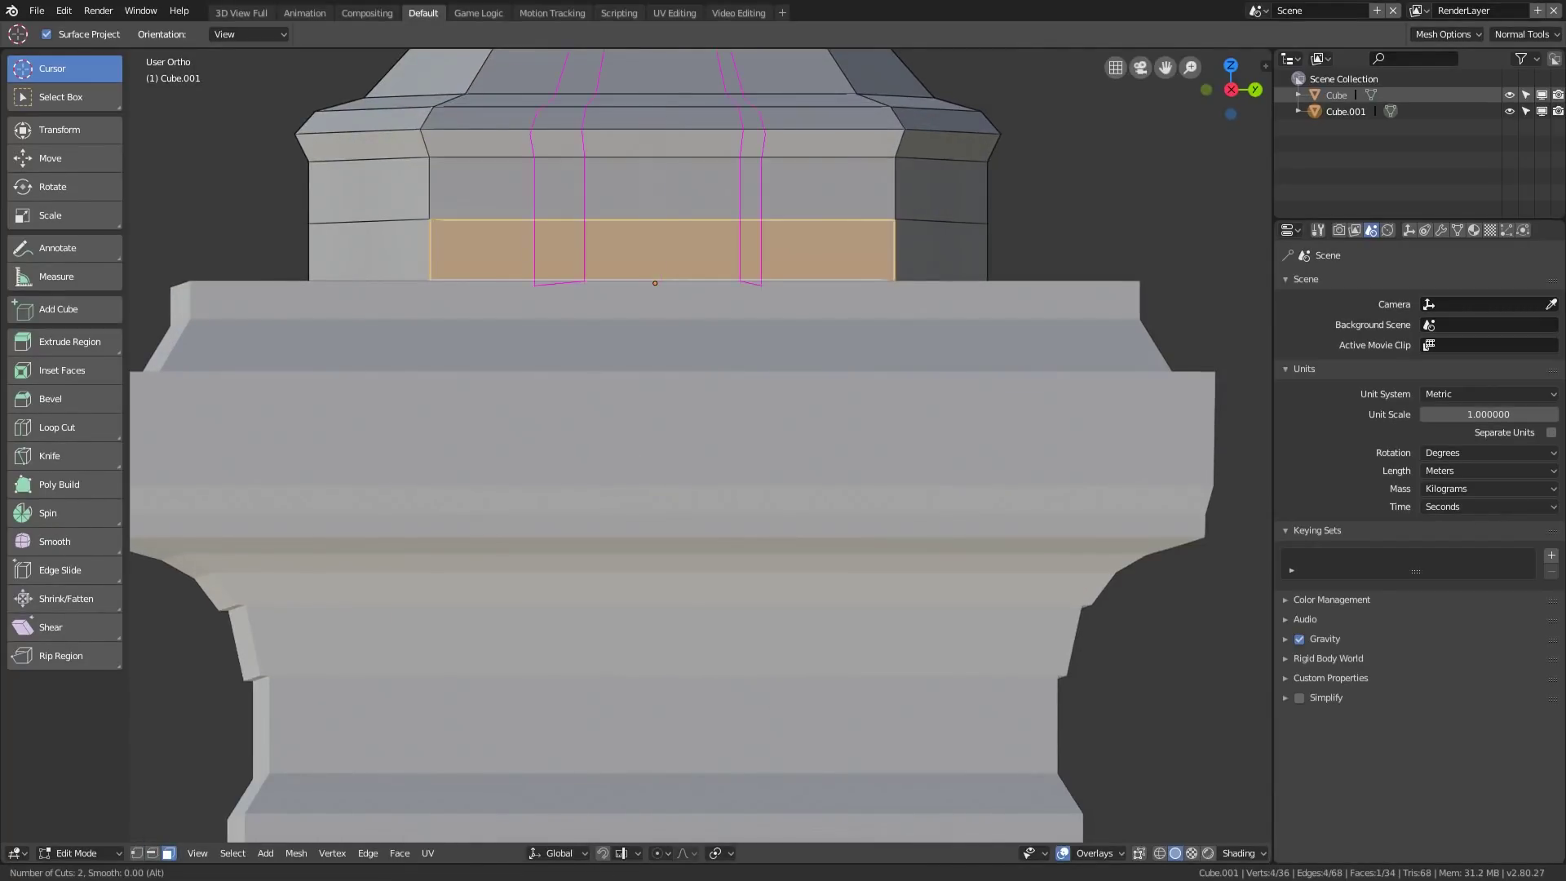
{"action": "left_click", "coordinate": [655, 283]}
{"action": "right_click", "coordinate": [655, 283]}
{"action": "middle_click_drag", "start_coordinate": [668, 277], "coordinate": [683, 409], "text": "shift"}
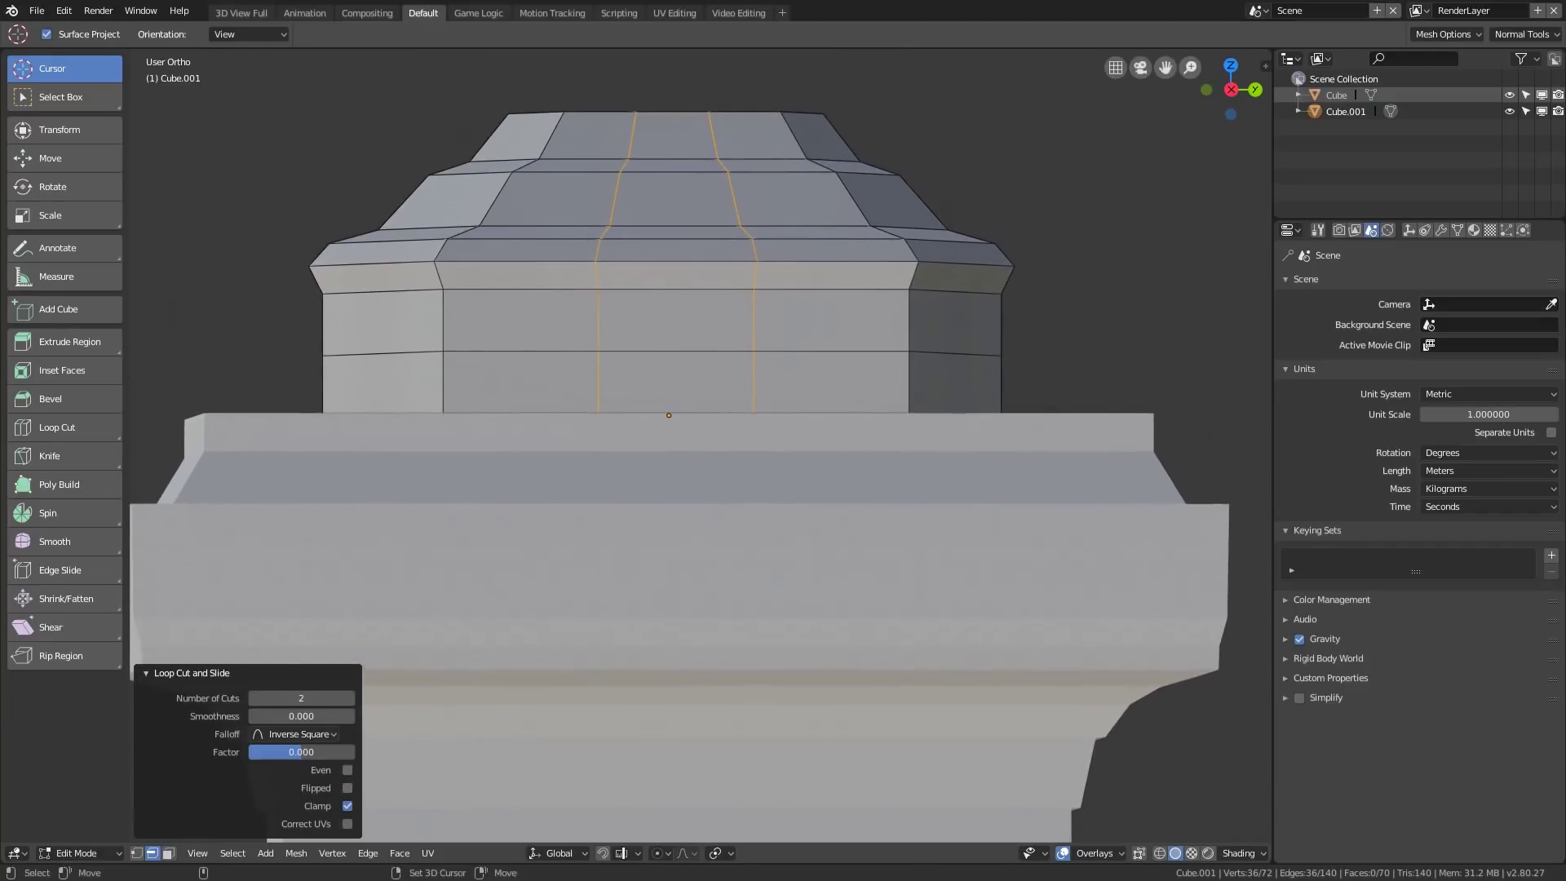
Add a centred vertical loop cut in each of the two outer sections of the front side.
{"action": "key", "text": "ctrl+r"}
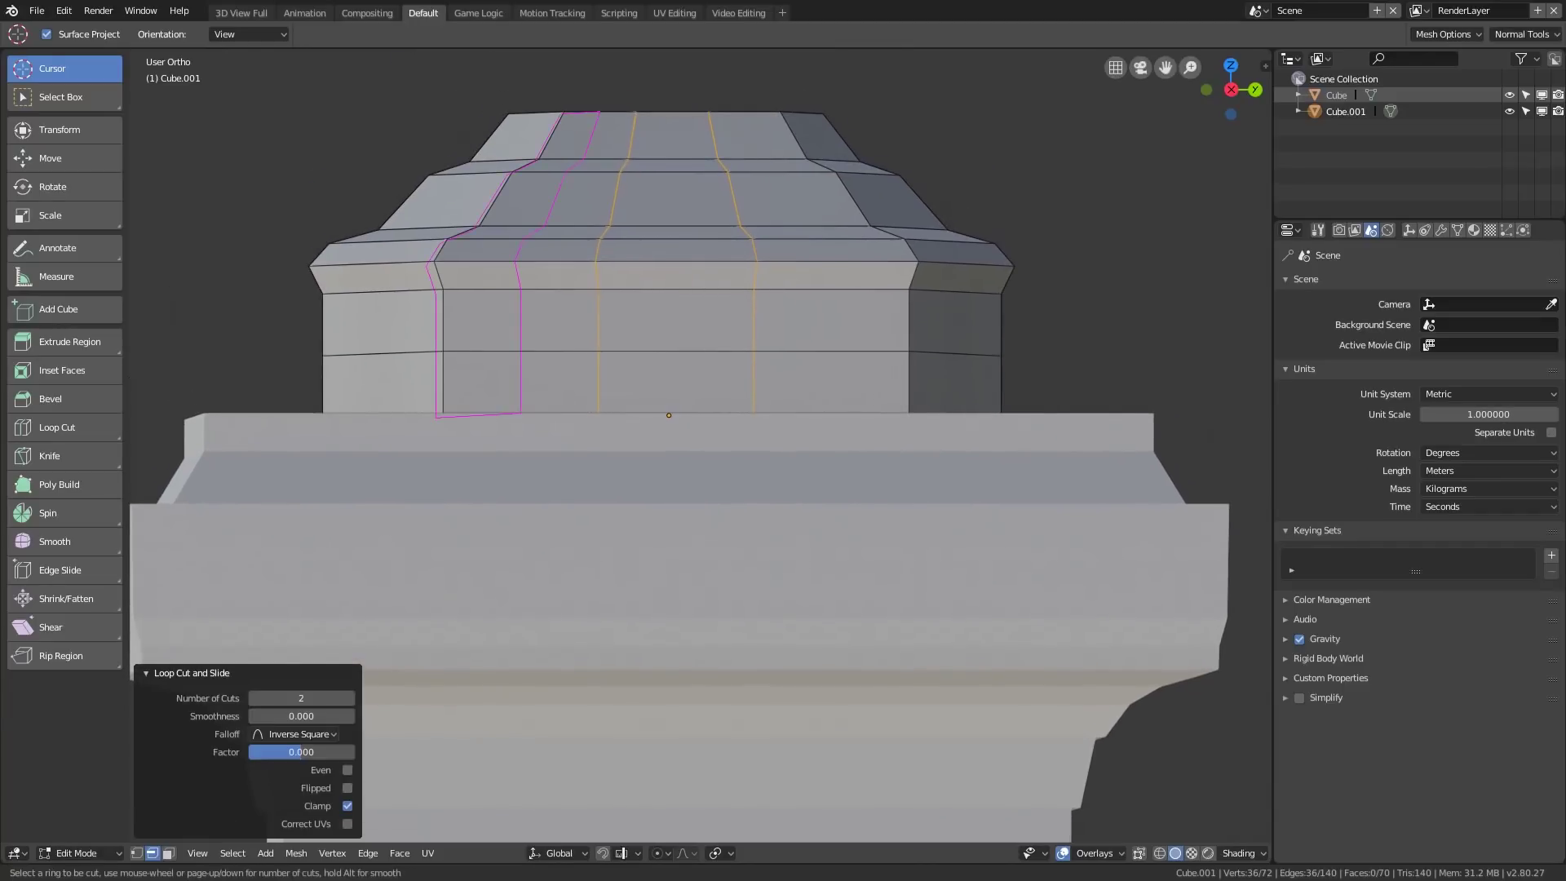
{"action": "left_click", "coordinate": [554, 297]}
{"action": "right_click", "coordinate": [554, 298]}
{"action": "key", "text": "ctrl+r"}
{"action": "left_click", "coordinate": [808, 297]}
{"action": "right_click", "coordinate": [807, 298]}
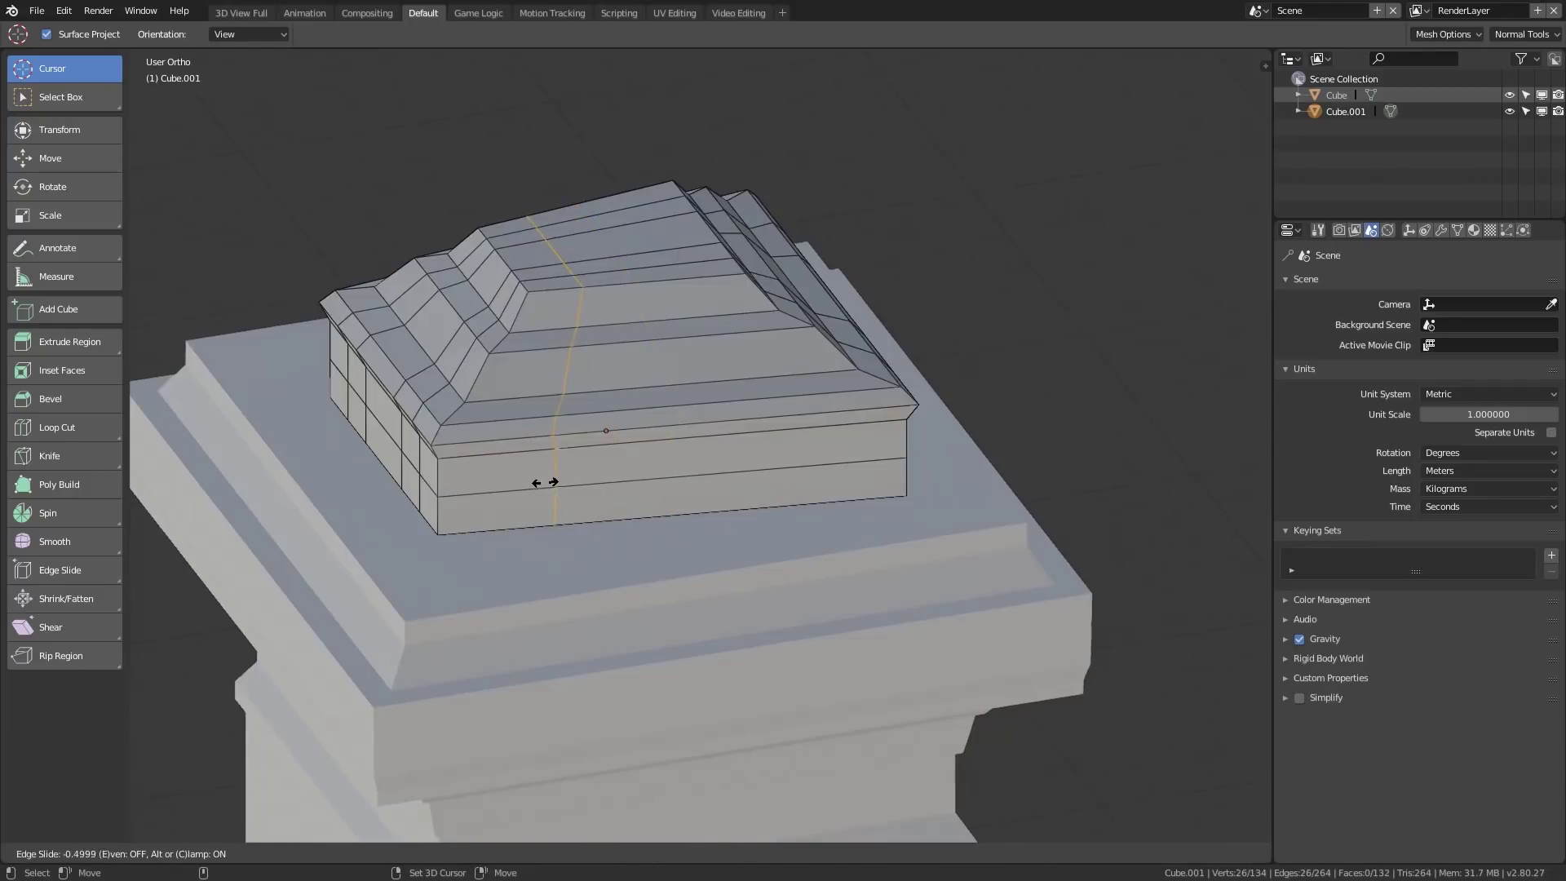
Add two vertical loop cuts on the adjacent side, one at factor -0.514 and one near the opposite corner.
{"action": "left_click", "coordinate": [544, 482]}
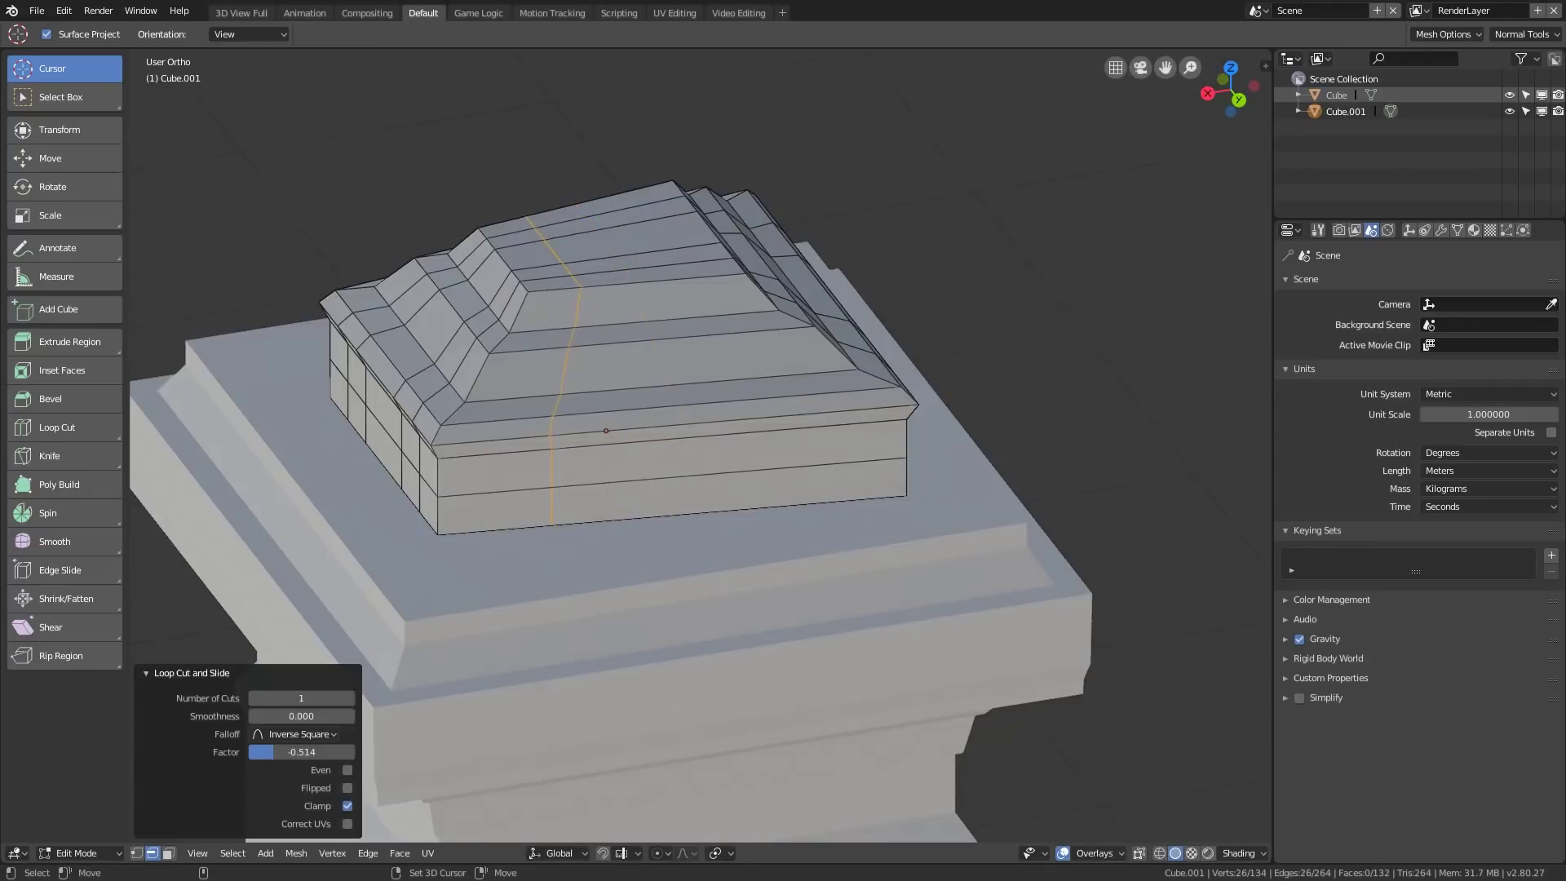
{"action": "key", "text": "ctrl+r"}
{"action": "left_click", "coordinate": [739, 466]}
{"action": "left_click", "coordinate": [799, 463]}
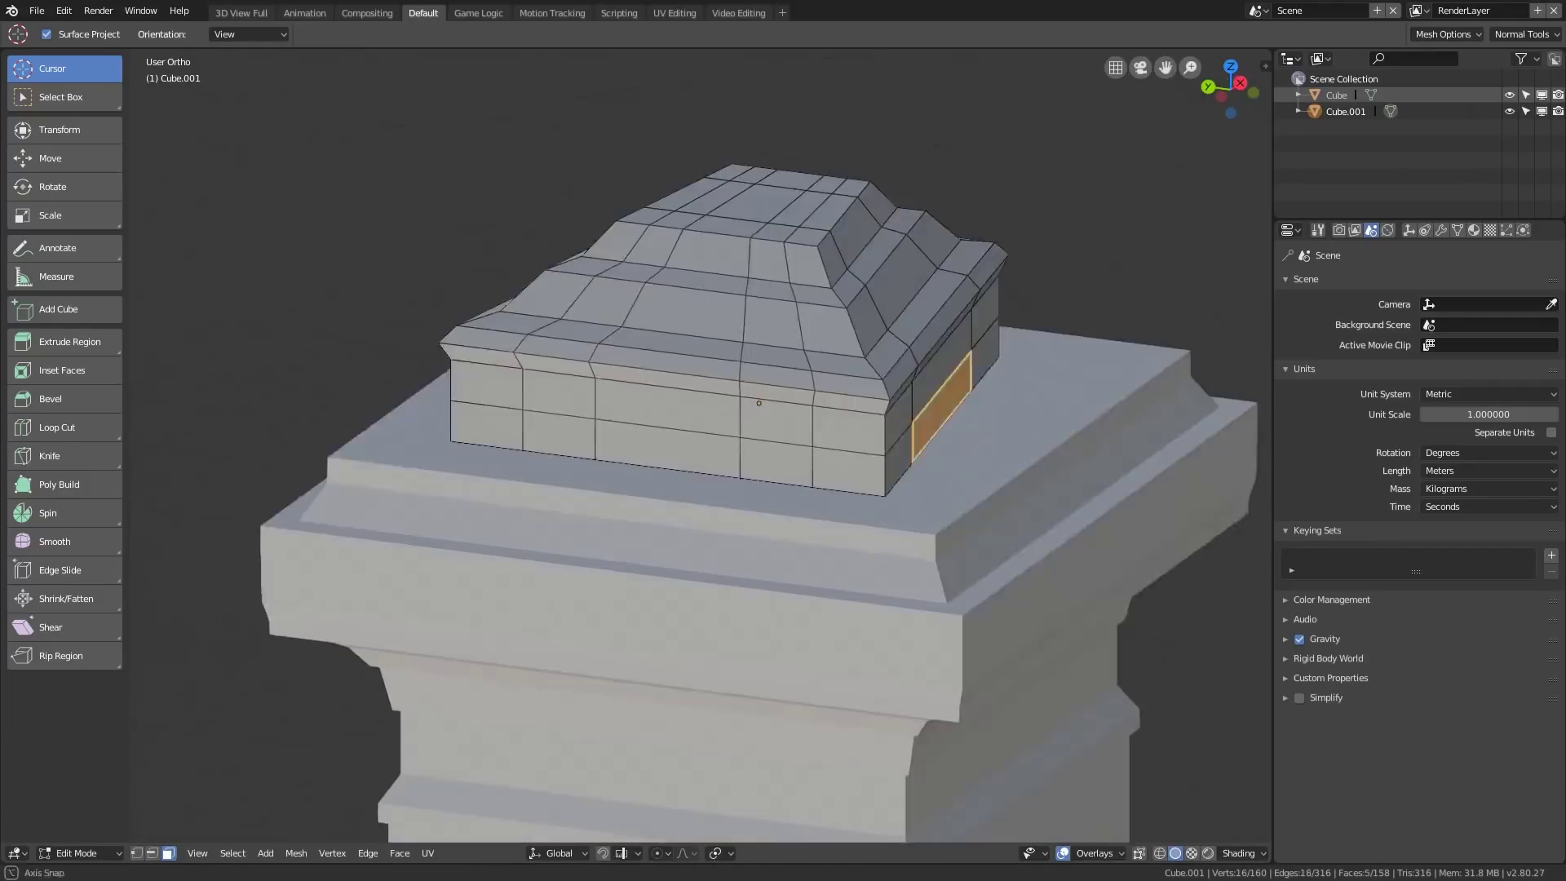
Dissolve the two inner vertical edge loops on the side that has four.
{"action": "middle_click_drag", "start_coordinate": [757, 365], "coordinate": [766, 374]}
{"action": "key", "text": "ctrl+Tab"}
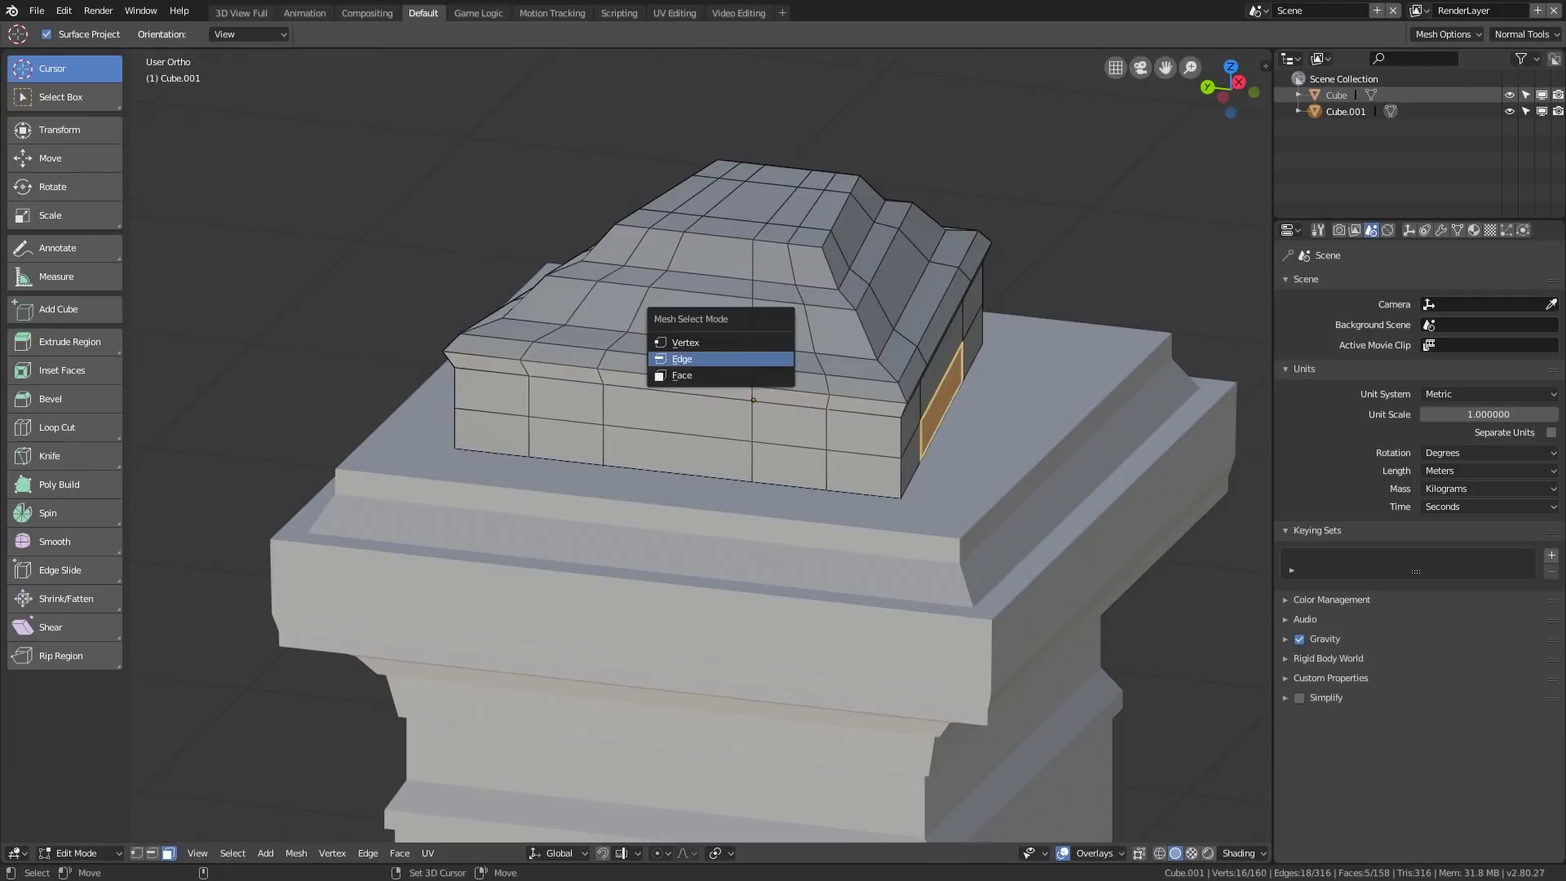
{"action": "left_click", "coordinate": [764, 357]}
{"action": "left_click", "coordinate": [751, 318], "text": "alt"}
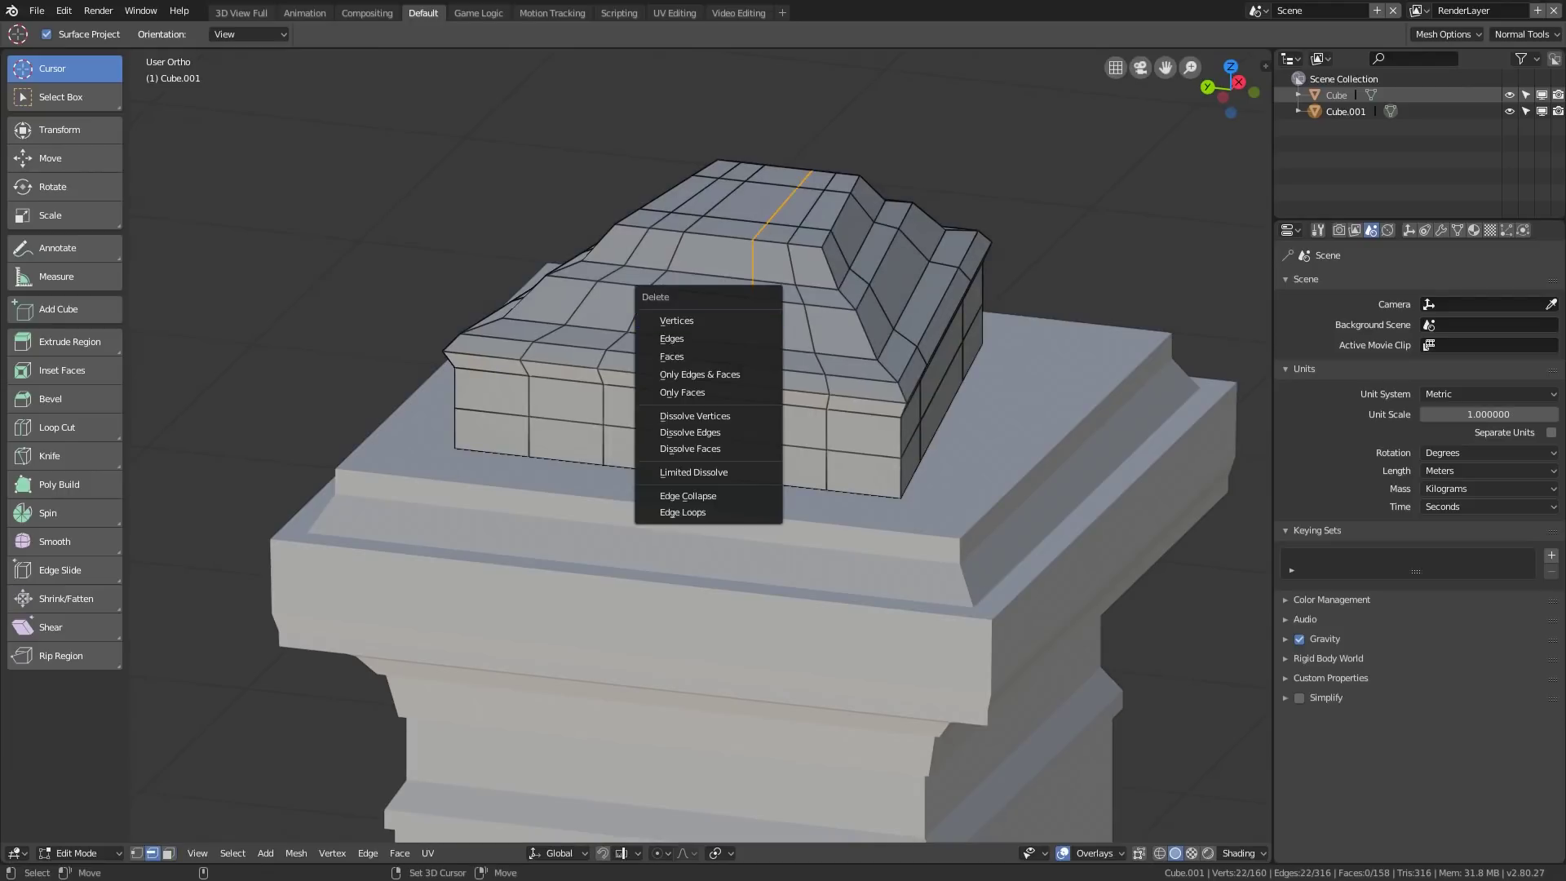
{"action": "left_click", "coordinate": [733, 432]}
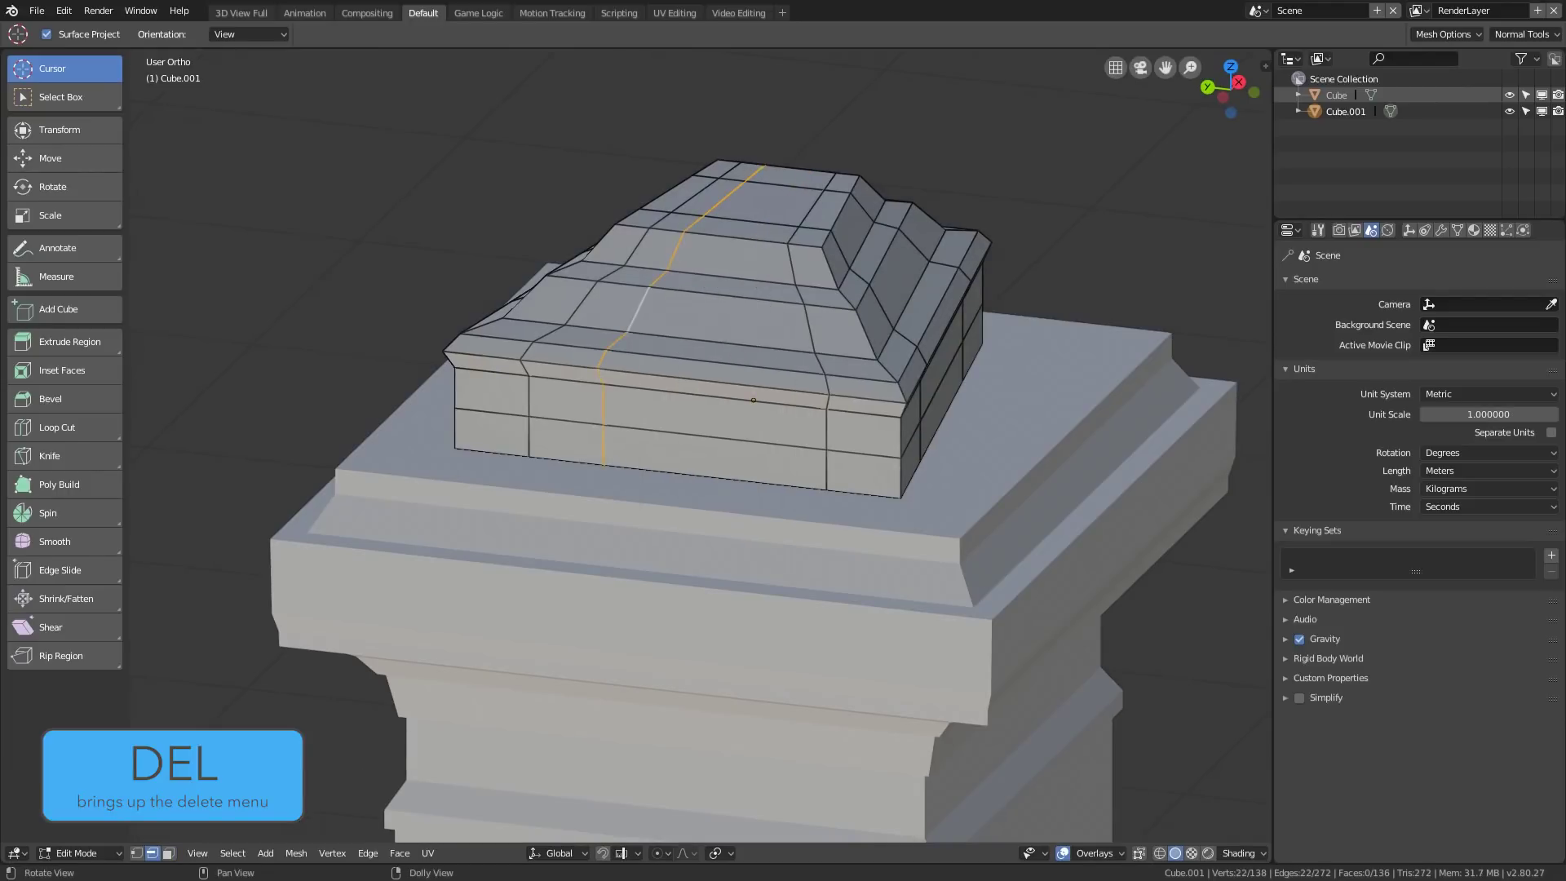
{"action": "key", "text": "Delete"}
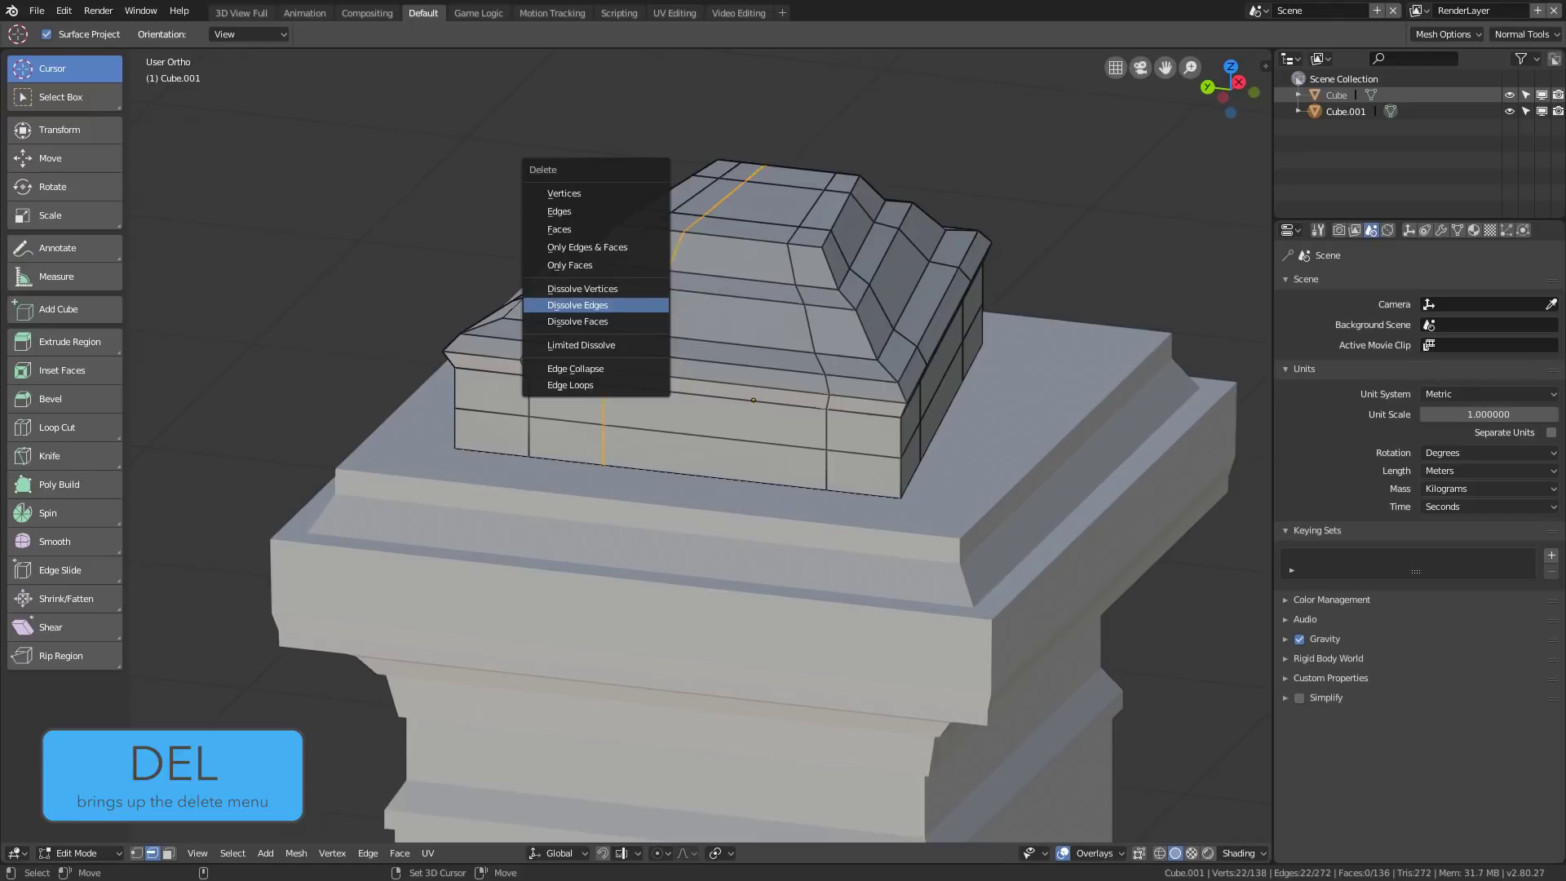
{"action": "left_click", "coordinate": [640, 305]}
Extrude the lower middle faces of all four sides inward, scaling them to 0.664 to leave corner feet.
{"action": "key", "text": "ctrl+Tab"}
{"action": "left_click", "coordinate": [741, 440]}
{"action": "left_click", "coordinate": [734, 457]}
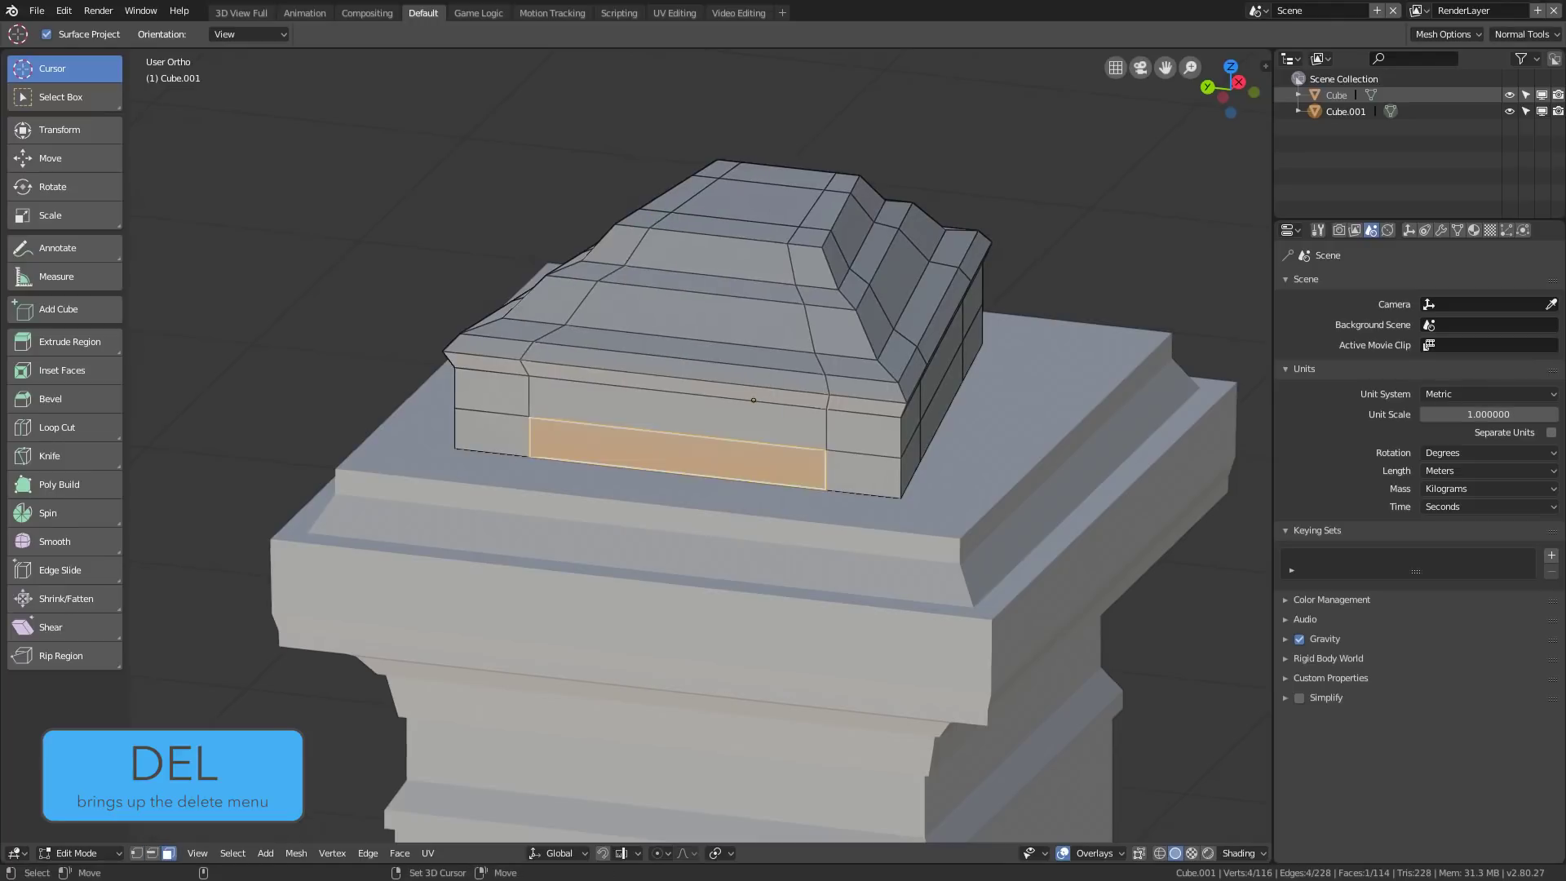
{"action": "middle_click_drag", "start_coordinate": [881, 481], "coordinate": [673, 526]}
{"action": "left_click", "coordinate": [746, 495], "text": "shift"}
{"action": "left_click", "coordinate": [681, 532], "text": "shift"}
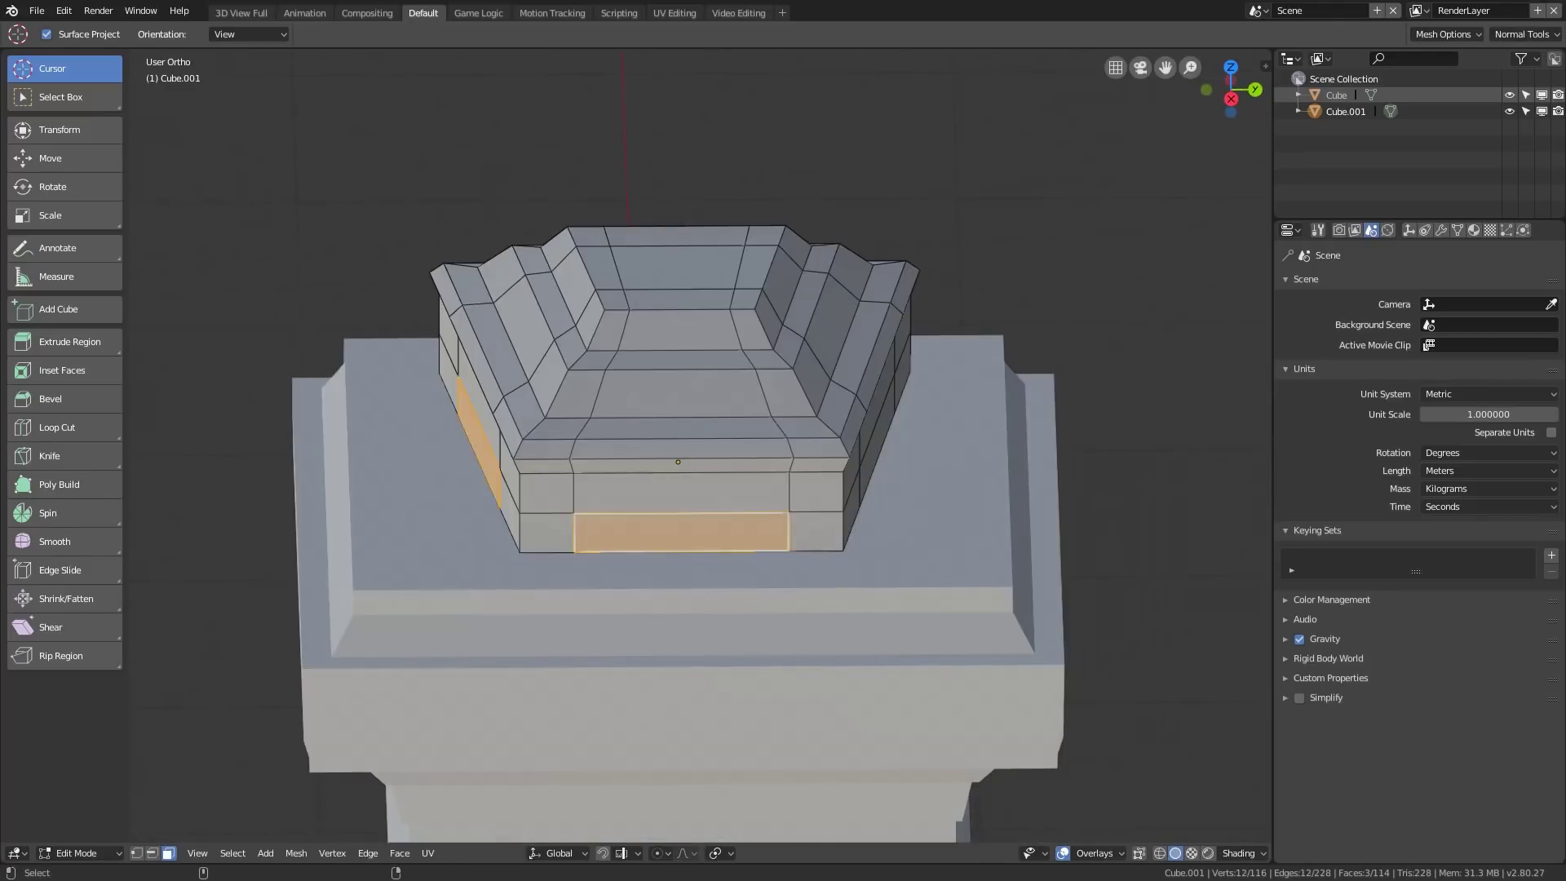
{"action": "middle_click_drag", "start_coordinate": [815, 514], "coordinate": [595, 489]}
{"action": "left_click", "coordinate": [673, 482], "text": "shift"}
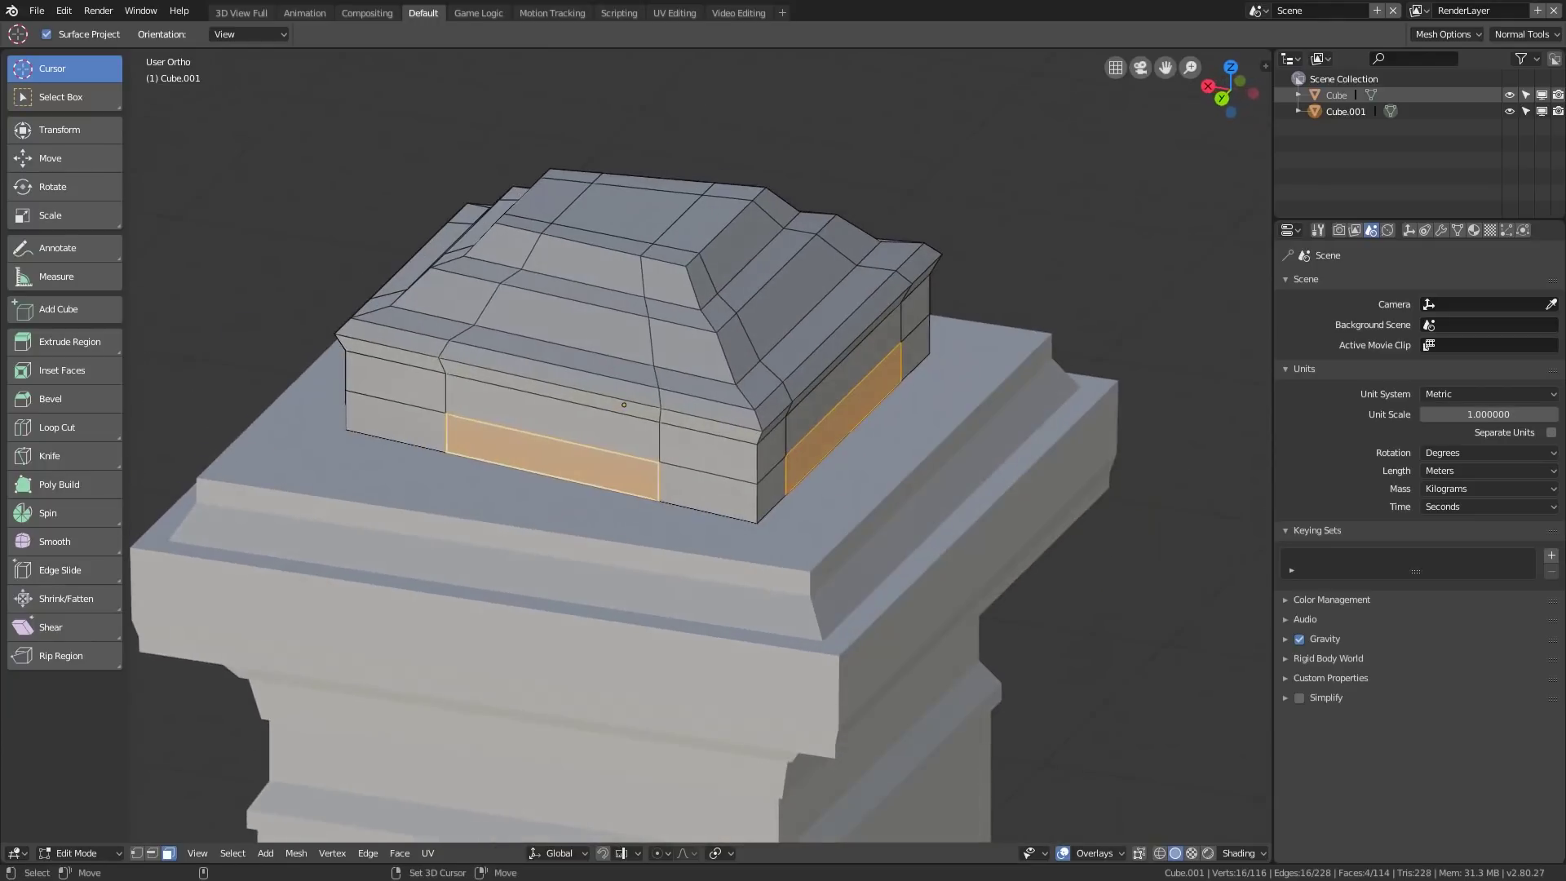
{"action": "key", "text": "e"}
{"action": "key", "text": "s"}
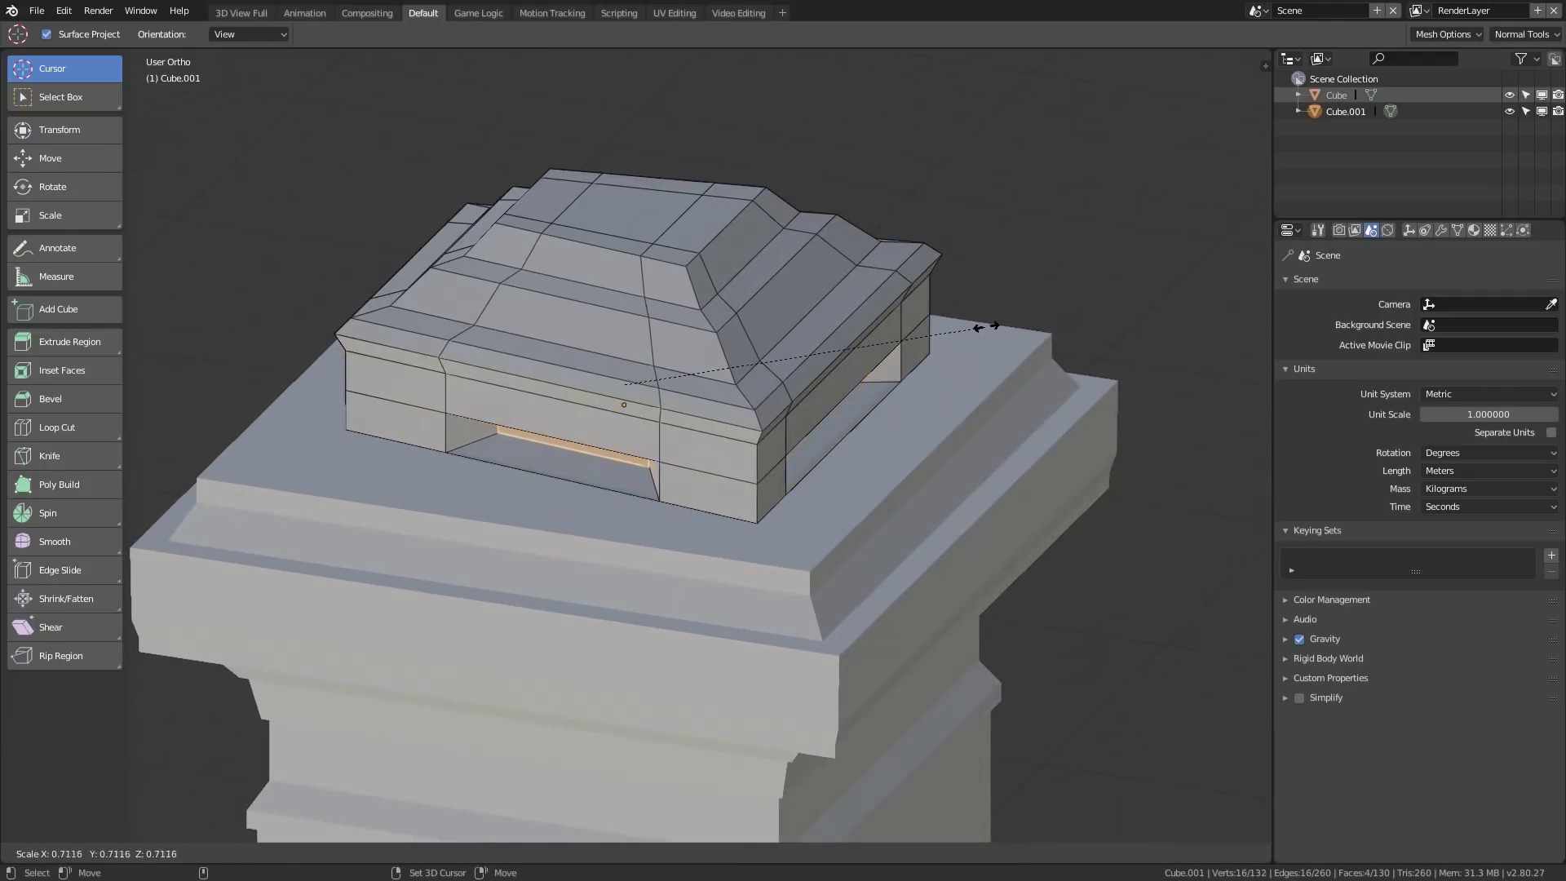
{"action": "left_click", "coordinate": [962, 330]}
{"action": "middle_click_drag", "start_coordinate": [921, 347], "coordinate": [1171, 318]}
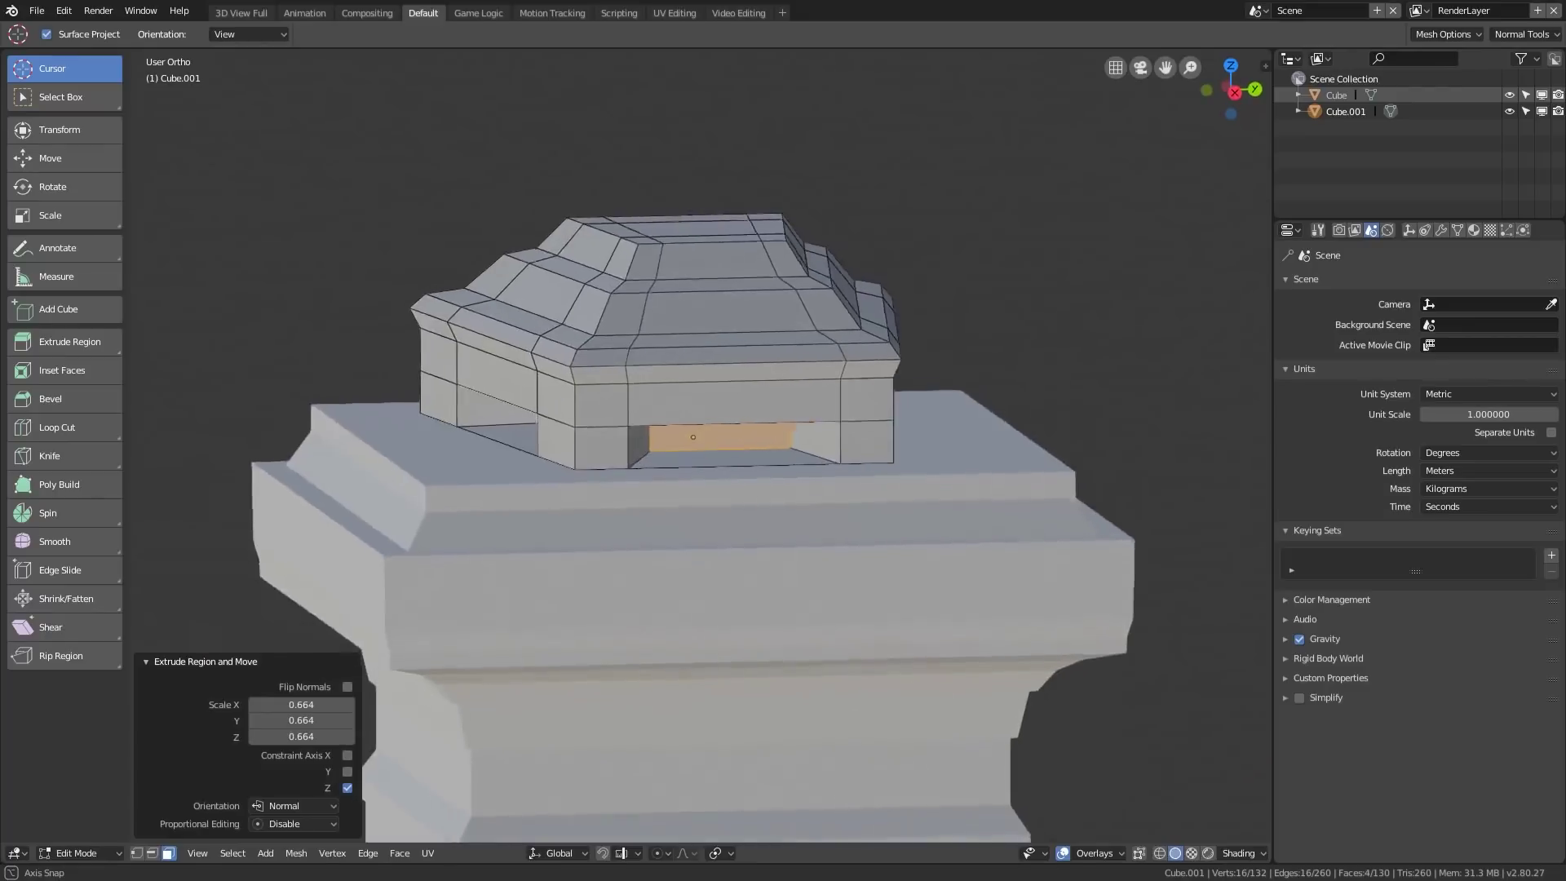
Delete the inset end faces of the recesses on all four sides of the footed block.
{"action": "middle_click_drag", "start_coordinate": [693, 437], "coordinate": [650, 429]}
{"action": "key", "text": "x"}
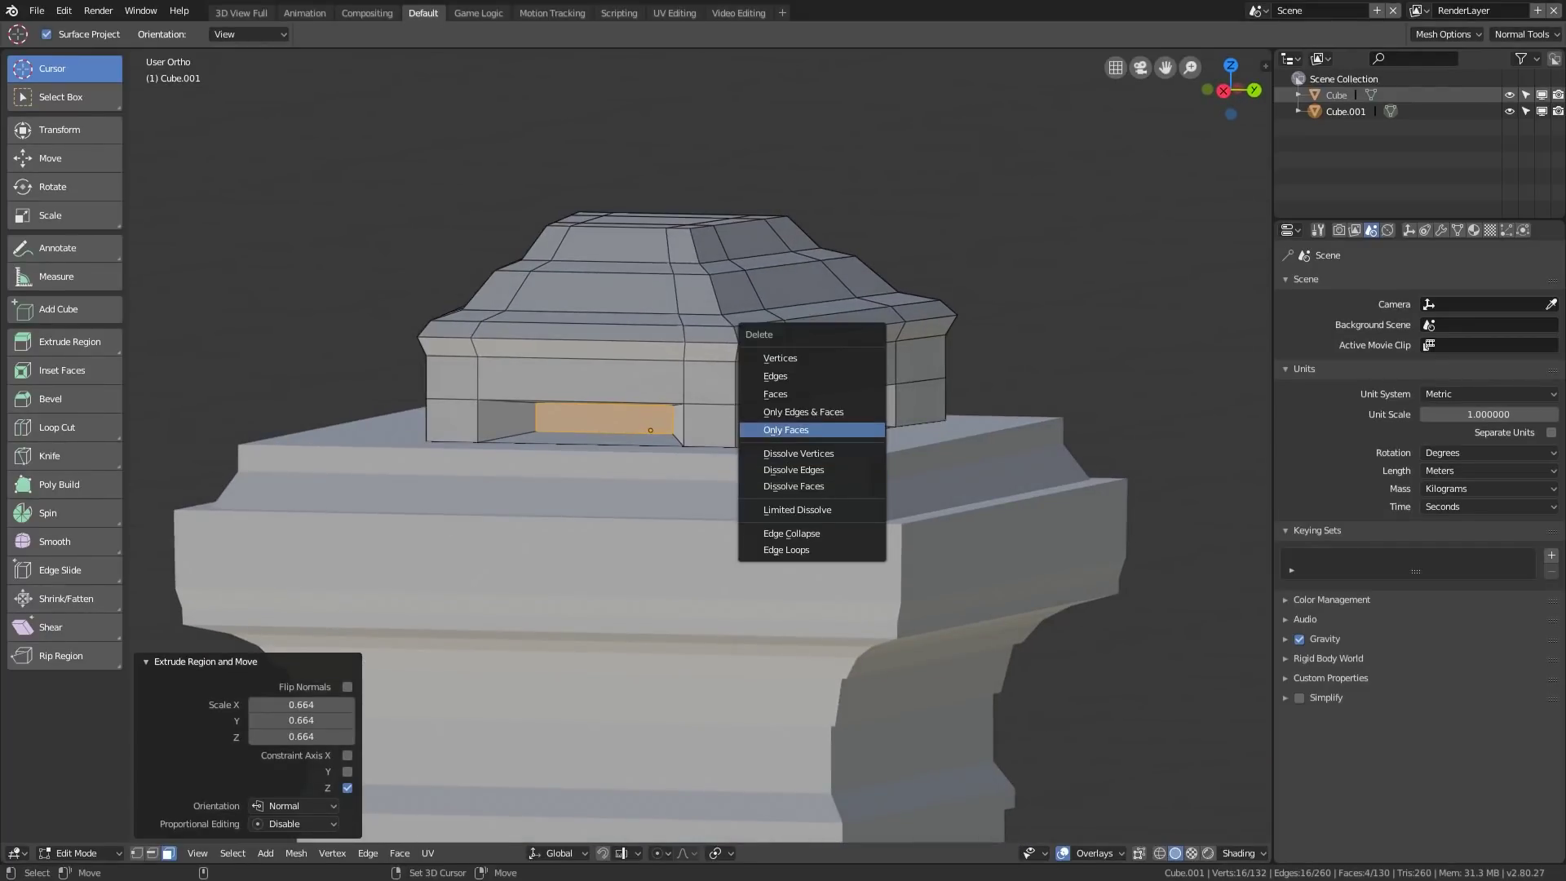
{"action": "left_click", "coordinate": [775, 394]}
{"action": "middle_click_drag", "start_coordinate": [776, 393], "coordinate": [633, 396]}
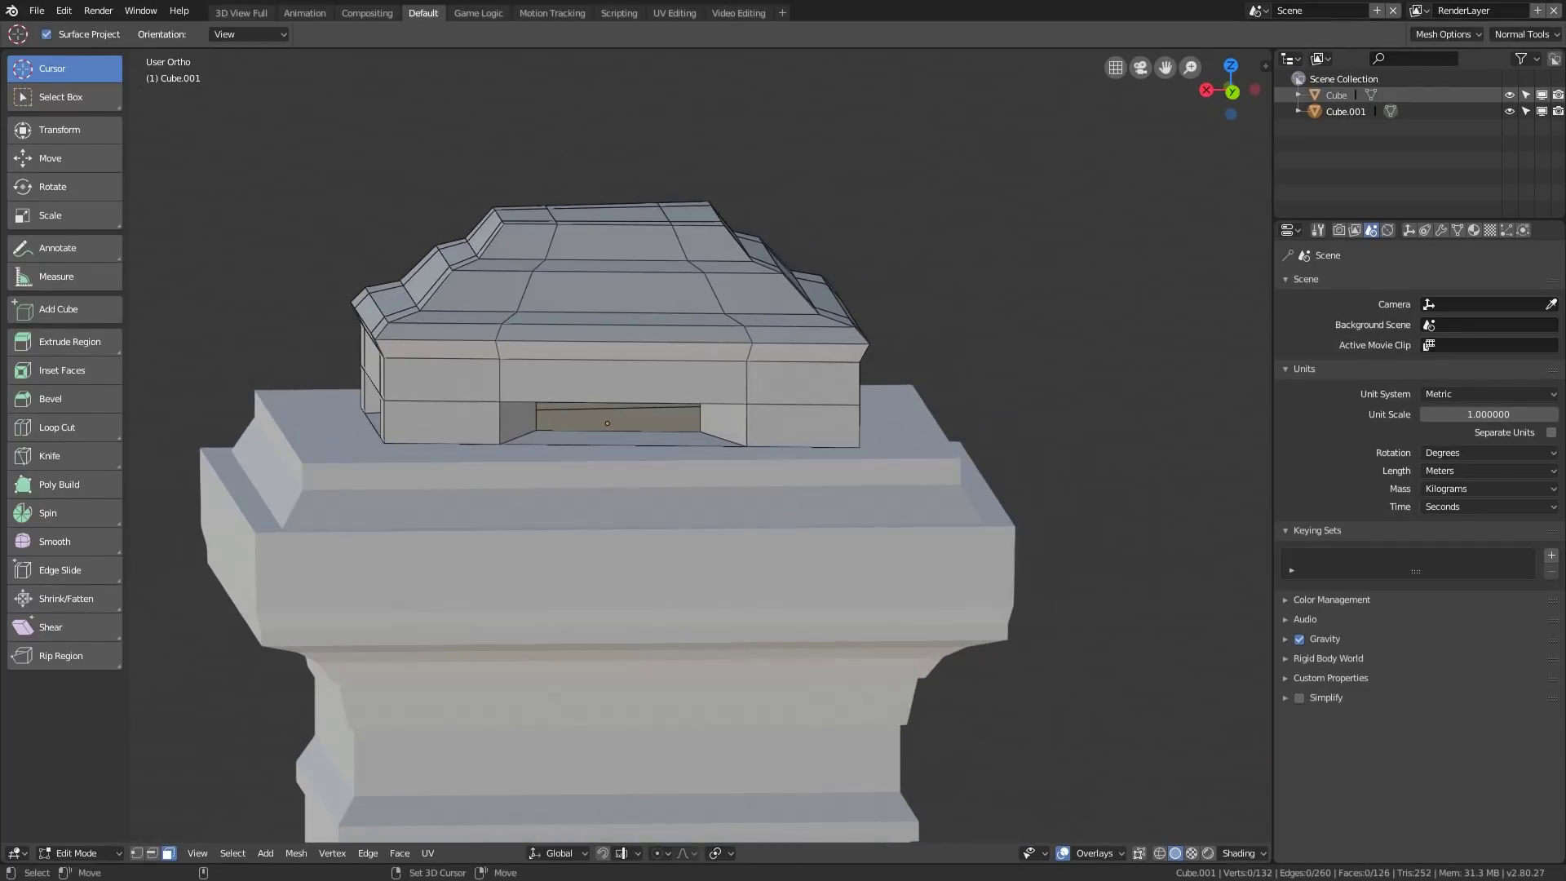
Widen the front and back openings of the block by scaling their inner vertical edges outward along X.
{"action": "key", "text": "ctrl+Tab"}
{"action": "left_click", "coordinate": [700, 498]}
{"action": "left_click", "coordinate": [536, 417]}
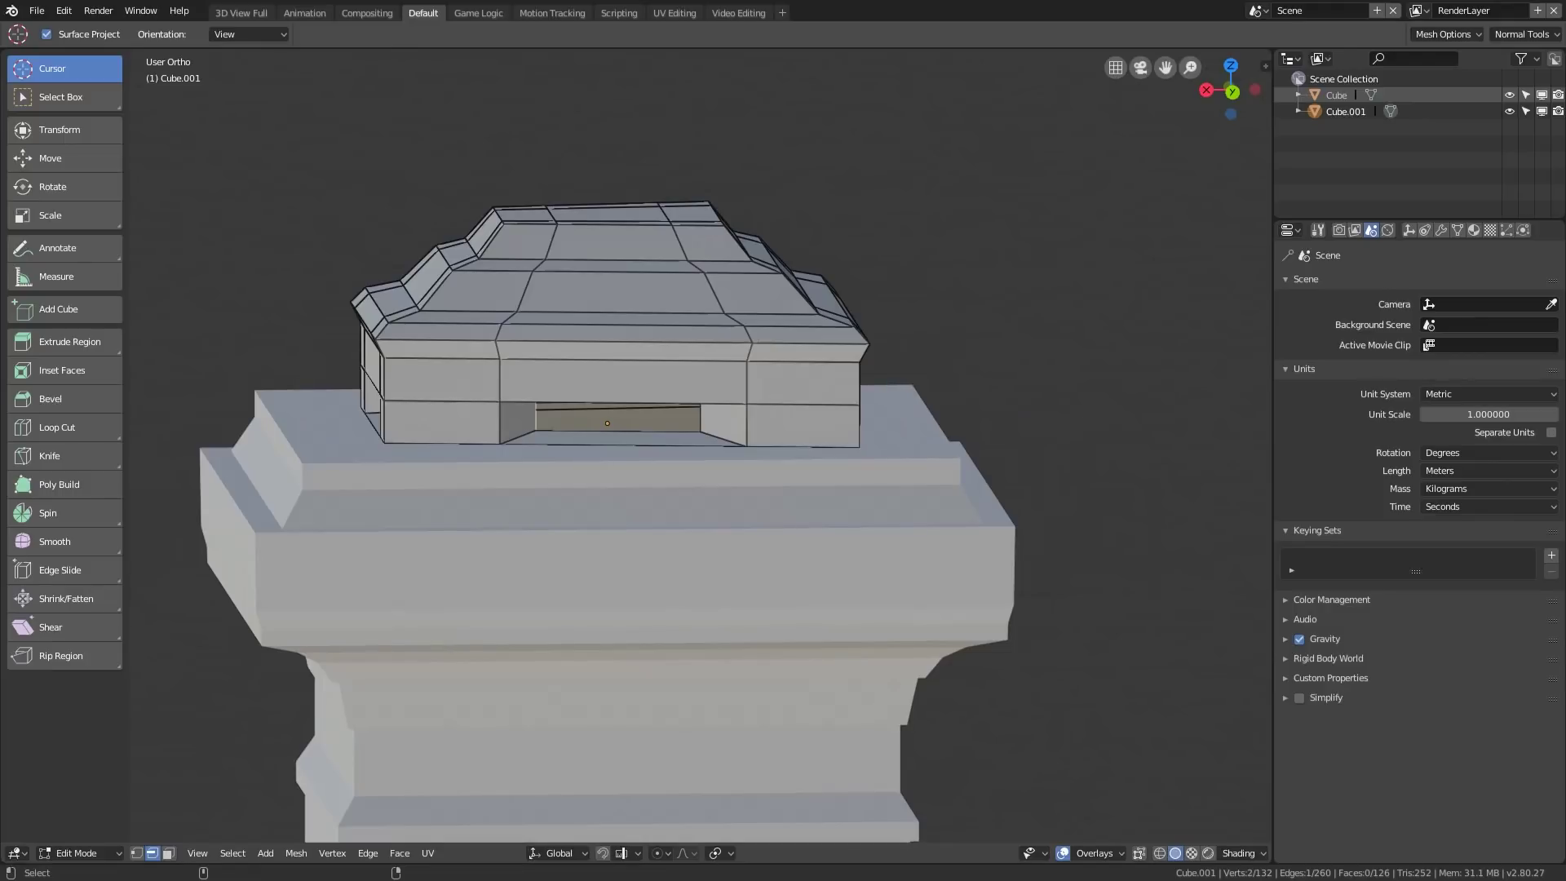
{"action": "left_click_drag", "start_coordinate": [700, 417], "coordinate": [1043, 398], "text": "alt"}
{"action": "left_click", "coordinate": [690, 387], "text": "shift"}
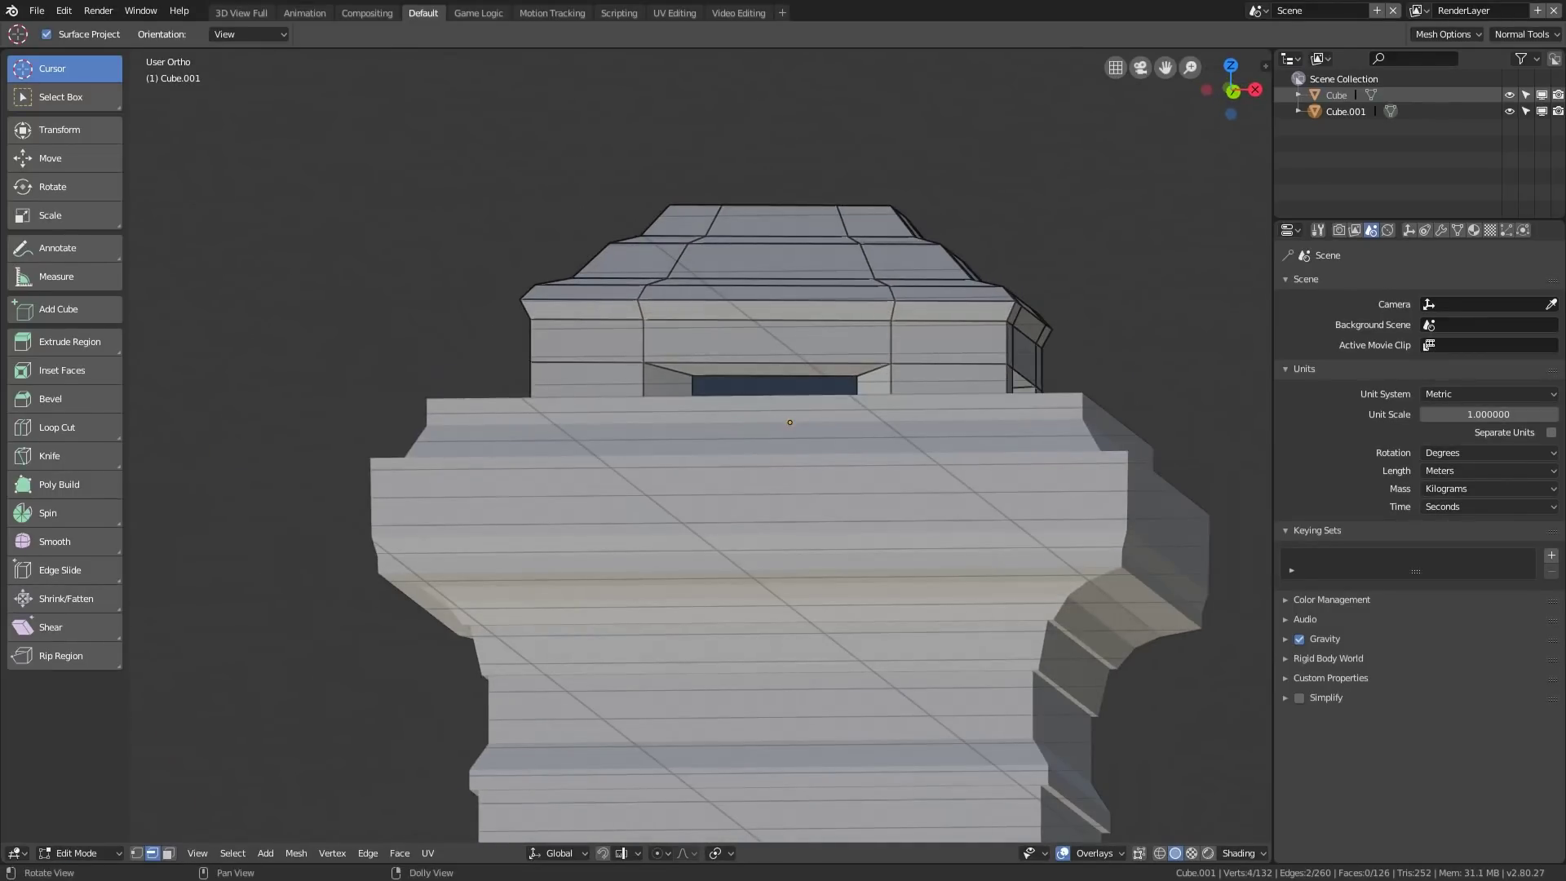
{"action": "left_click_drag", "start_coordinate": [690, 387], "coordinate": [691, 393], "text": "alt"}
{"action": "middle_click_drag", "start_coordinate": [690, 393], "coordinate": [692, 426]}
{"action": "right_click", "coordinate": [859, 442], "text": "shift"}
{"action": "key", "text": "s"}
{"action": "key", "text": "x"}
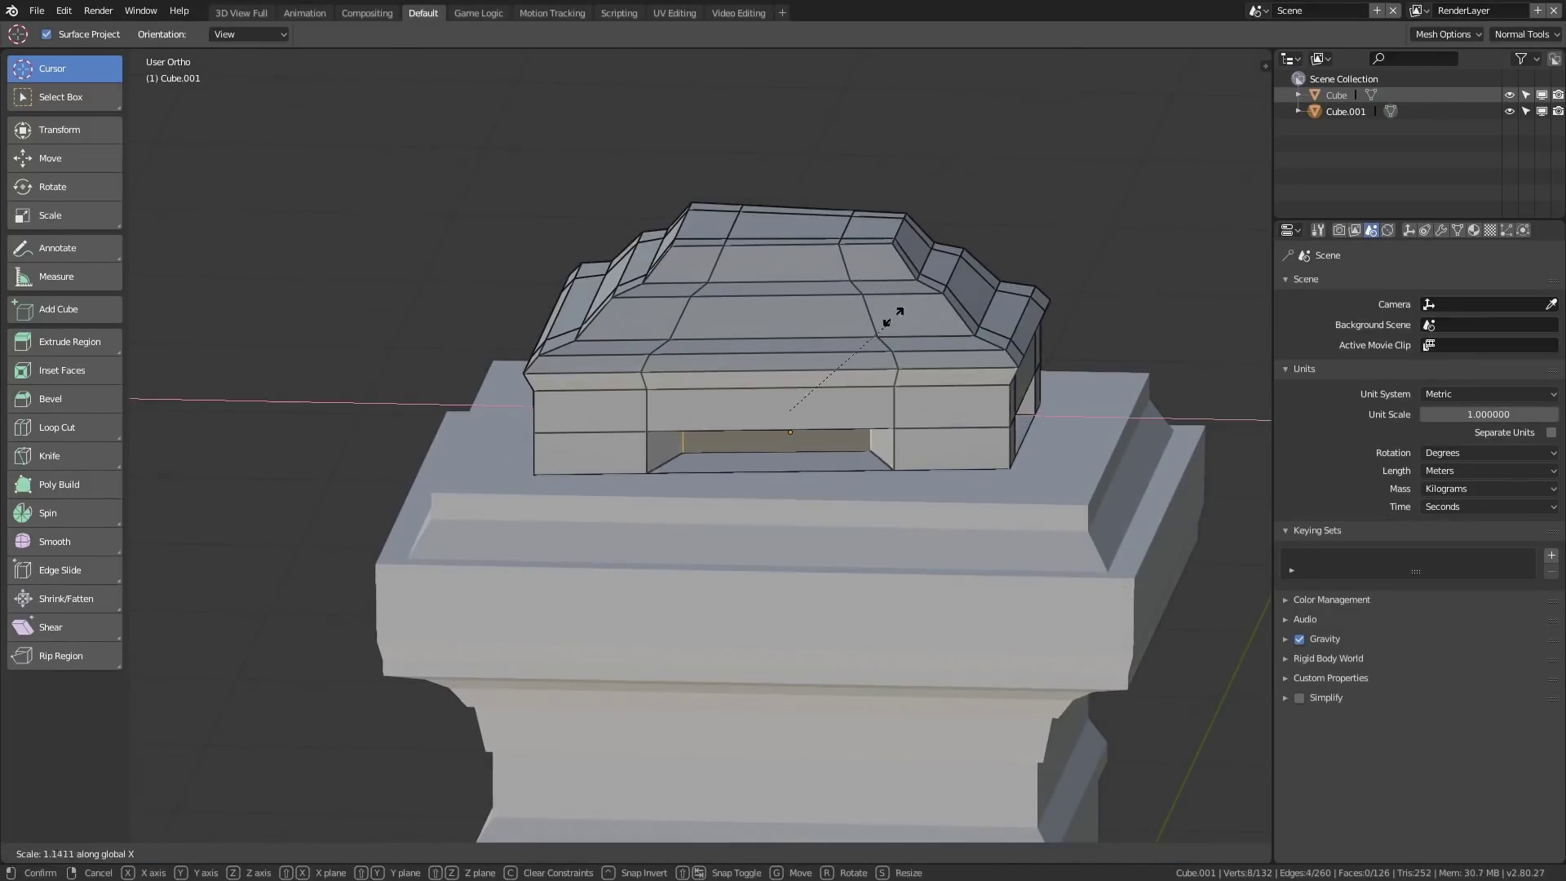
{"action": "left_click", "coordinate": [898, 273]}
Select the inner vertical edges of the block's other two openings and scale them by 1.306 along Y.
{"action": "left_click_drag", "start_coordinate": [898, 273], "coordinate": [730, 257], "text": "alt"}
{"action": "left_click", "coordinate": [674, 454]}
{"action": "mouse_move", "coordinate": [674, 454]}
{"action": "middle_mouse_down"}
{"action": "mouse_move", "coordinate": [754, 474]}
{"action": "mouse_move", "coordinate": [781, 440]}
{"action": "mouse_move", "coordinate": [703, 445]}
{"action": "middle_mouse_up"}
{"action": "left_click", "coordinate": [570, 440], "text": "shift"}
{"action": "middle_click_drag", "start_coordinate": [588, 440], "coordinate": [269, 439]}
{"action": "left_click", "coordinate": [636, 414], "text": "shift"}
{"action": "left_click", "coordinate": [818, 404], "text": "shift"}
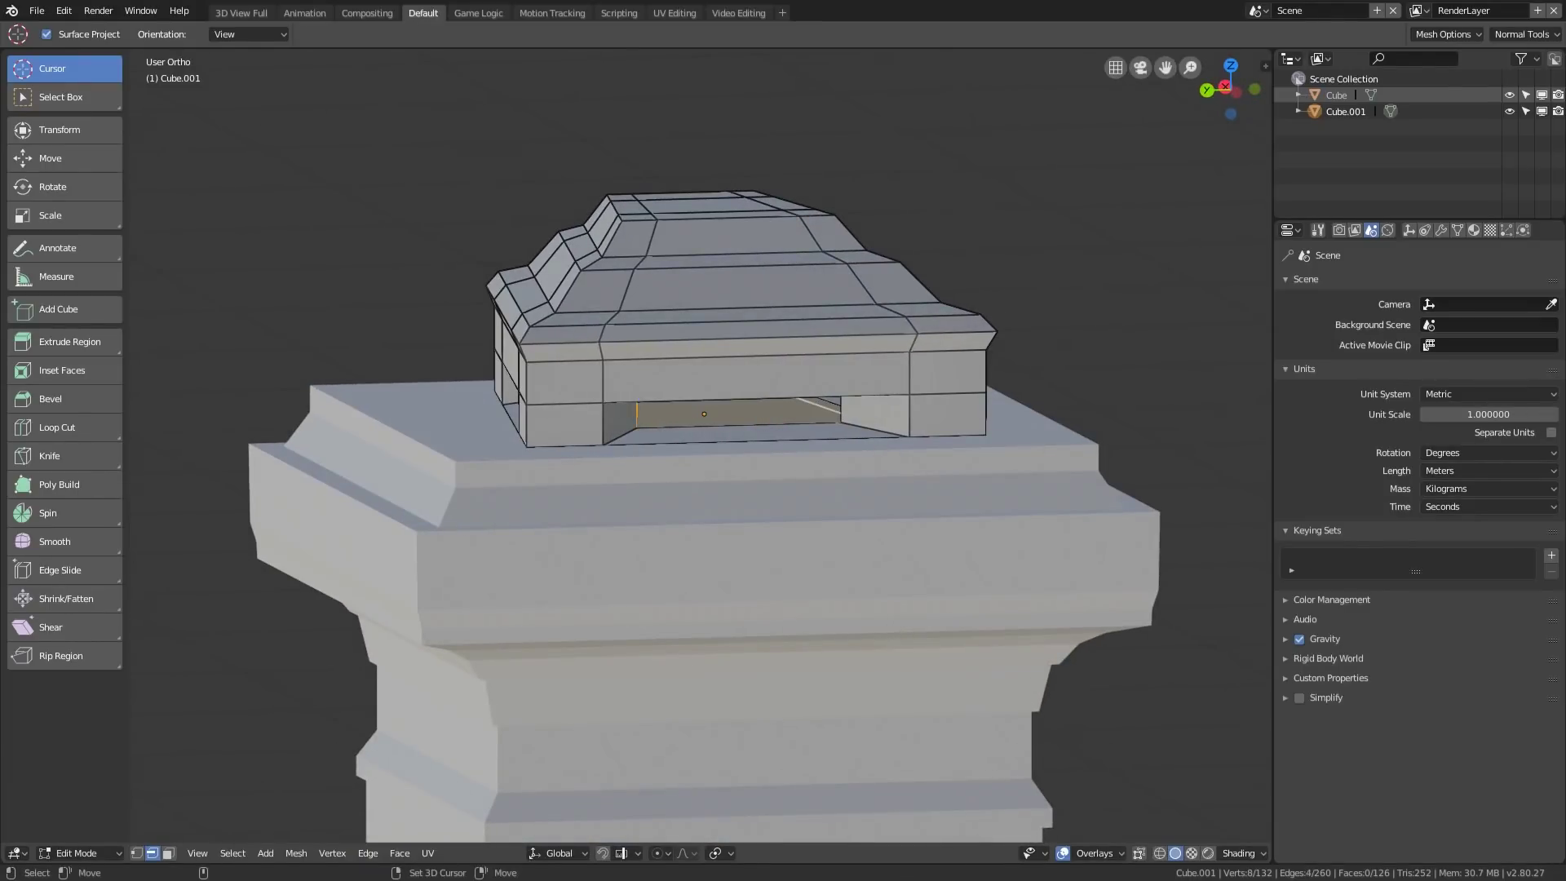
{"action": "key", "text": "s"}
{"action": "key", "text": "y"}
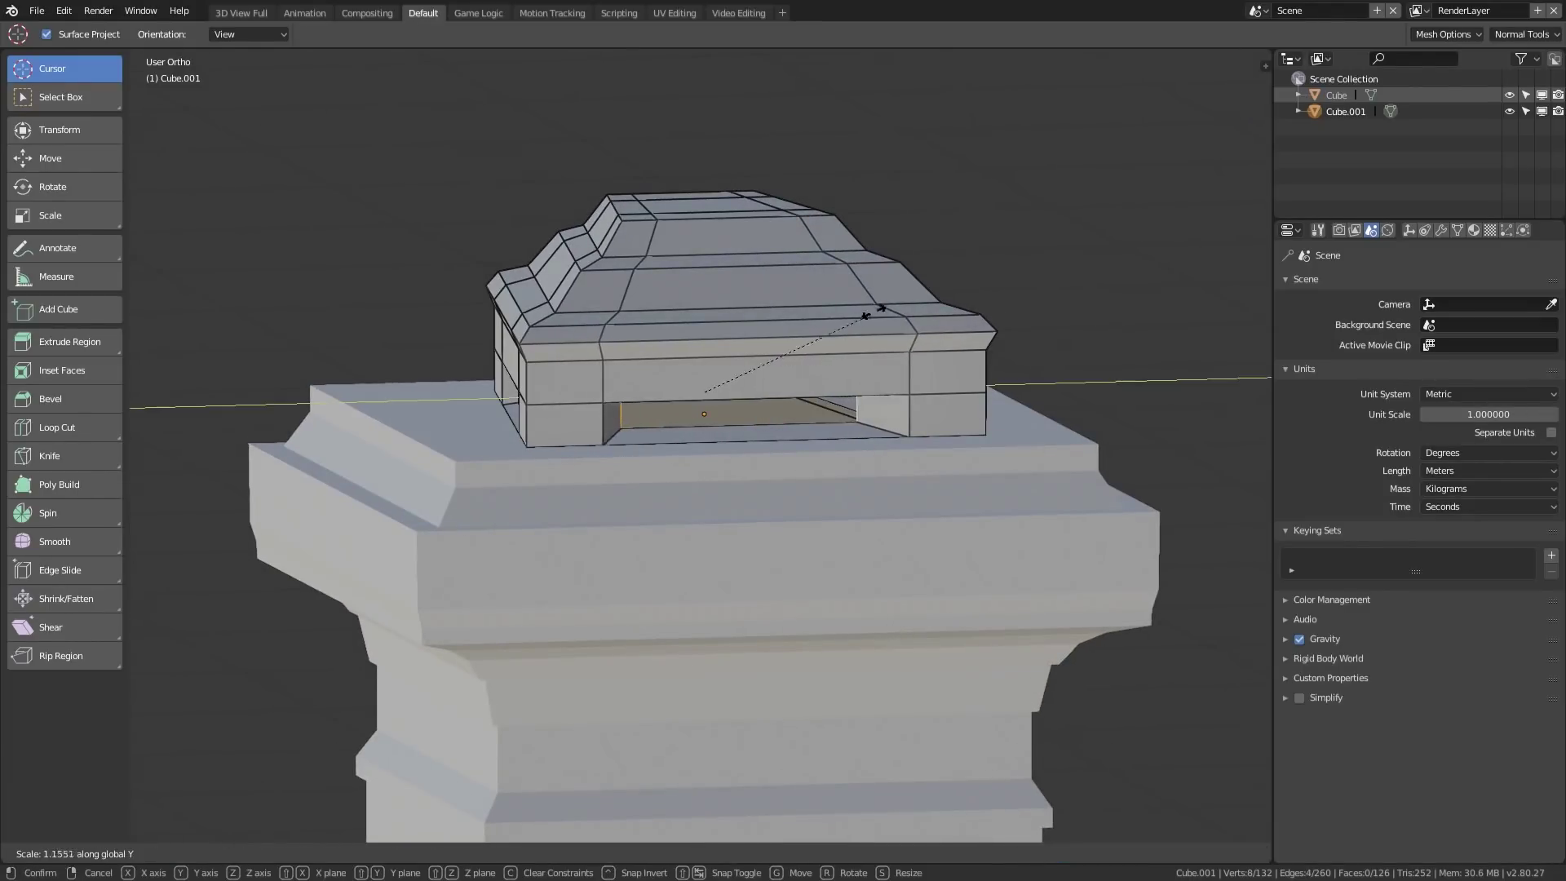
{"action": "left_click", "coordinate": [866, 321]}
Close the open inner corner of one foot with a face between its two inner vertical edges.
{"action": "scroll", "coordinate": [704, 413], "scroll_direction": "up", "scroll_amount": 10}
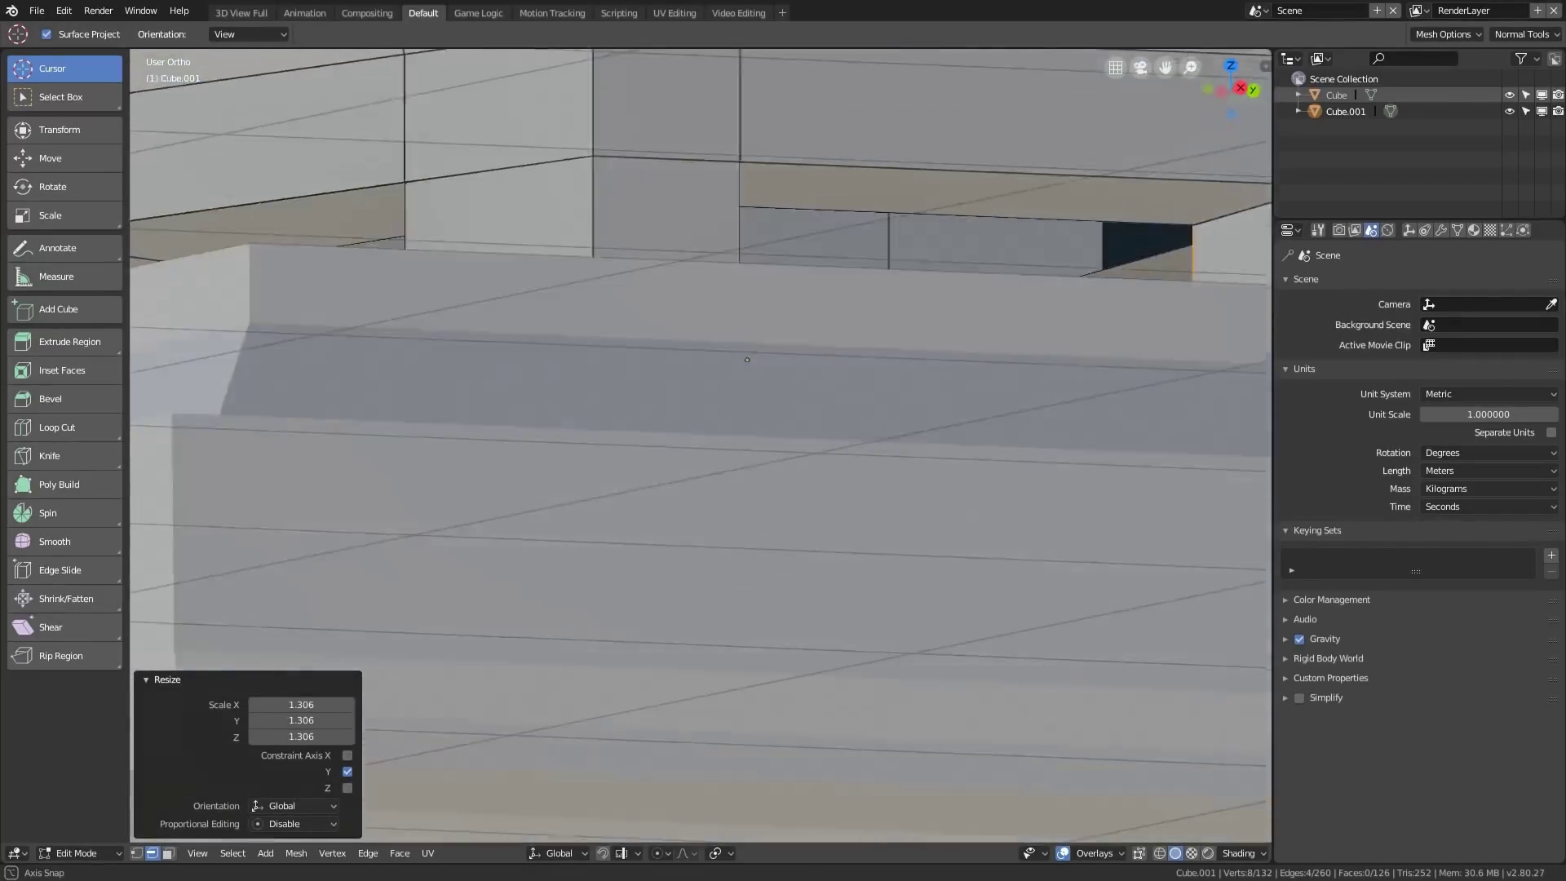
{"action": "middle_click_drag", "start_coordinate": [747, 360], "coordinate": [753, 381]}
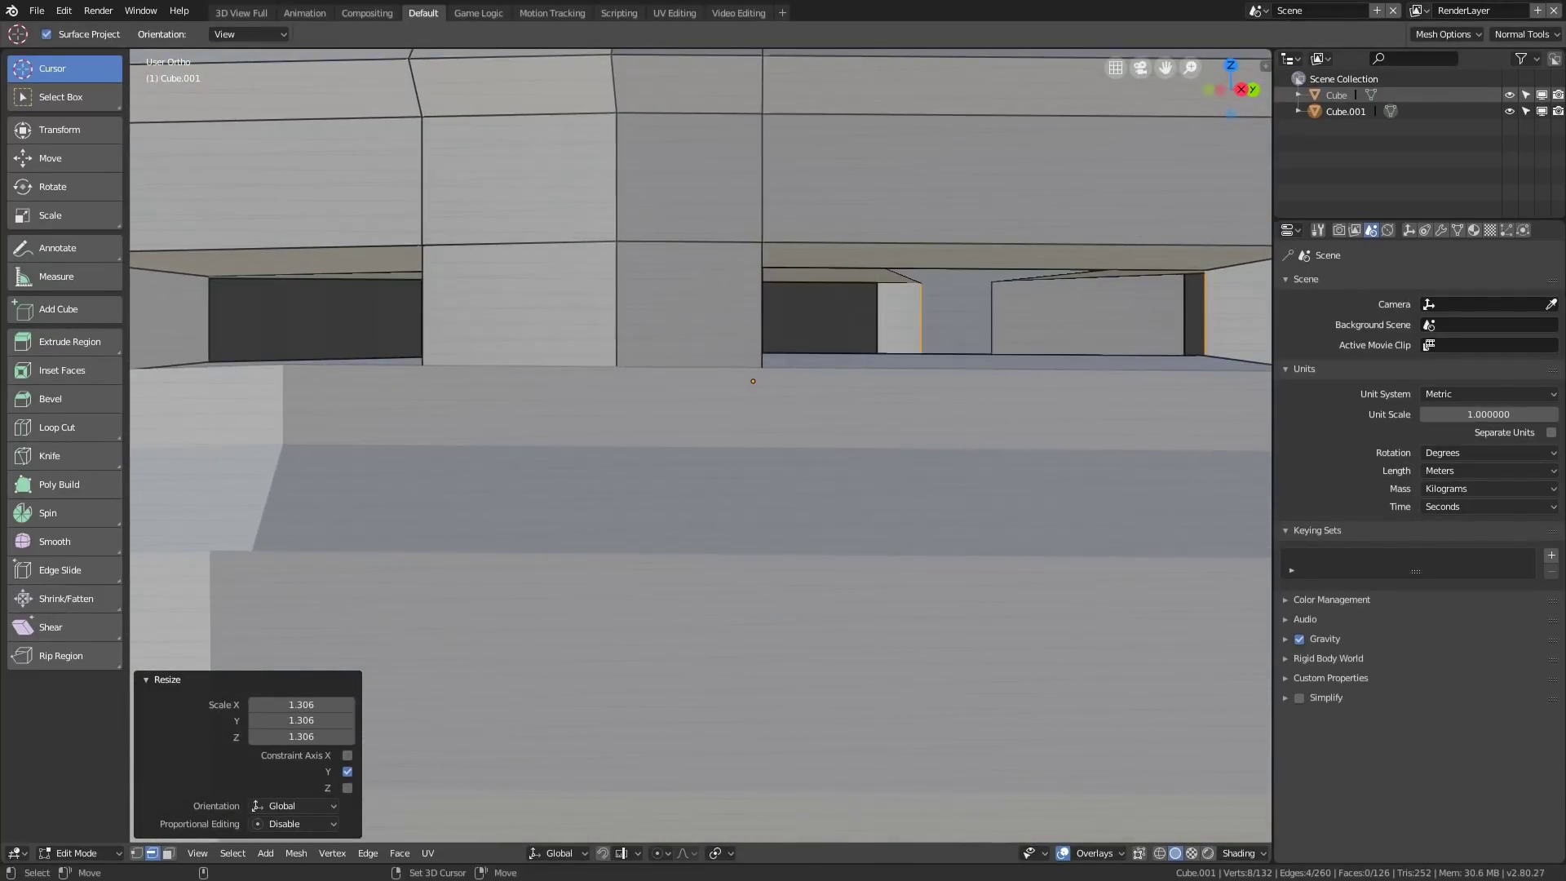
{"action": "left_click", "coordinate": [991, 320], "text": "shift"}
{"action": "key", "text": "f"}
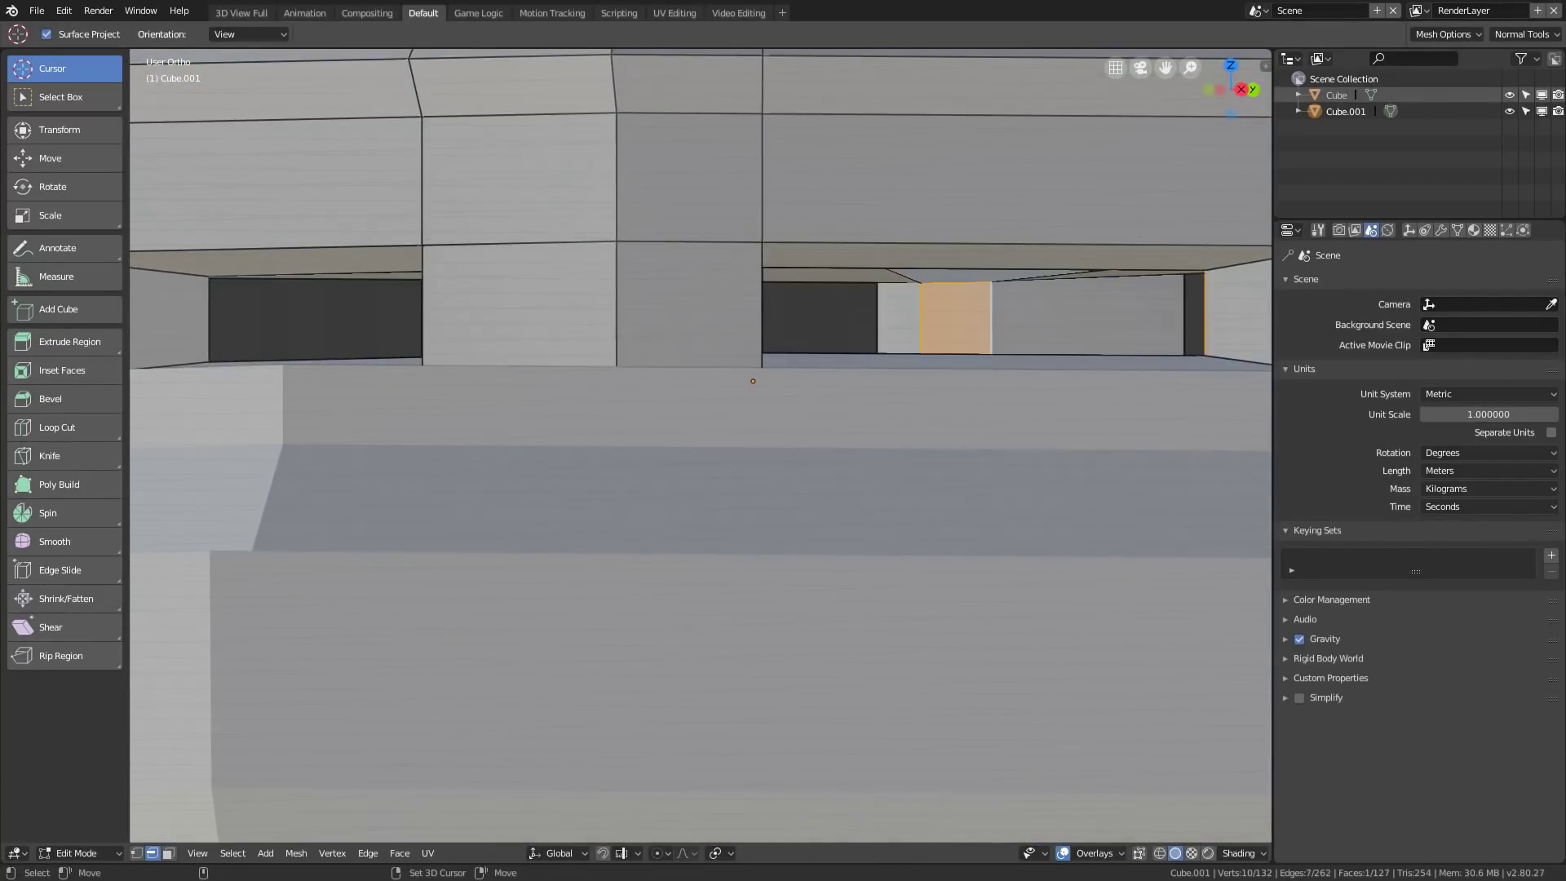
{"action": "middle_click_drag", "start_coordinate": [753, 381], "coordinate": [784, 398]}
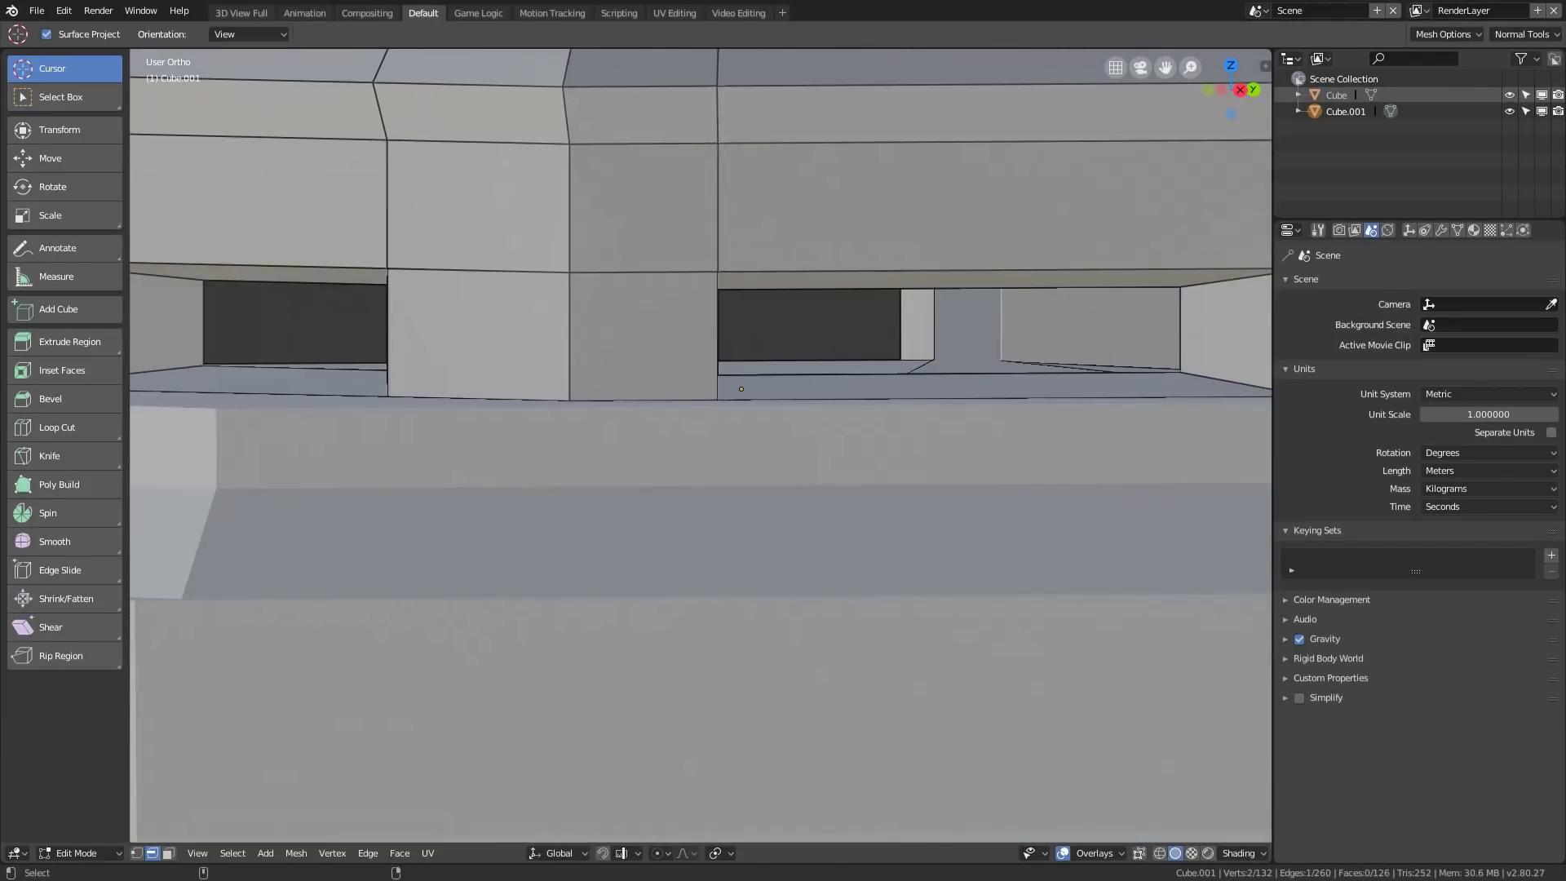
{"action": "right_click", "coordinate": [932, 323], "text": "shift"}
{"action": "key", "text": "f"}
{"action": "middle_click_drag", "start_coordinate": [932, 324], "coordinate": [905, 338]}
Fill the open inner corner of the next foot with a face between its two vertical edges.
{"action": "middle_click_drag", "start_coordinate": [687, 414], "coordinate": [416, 384]}
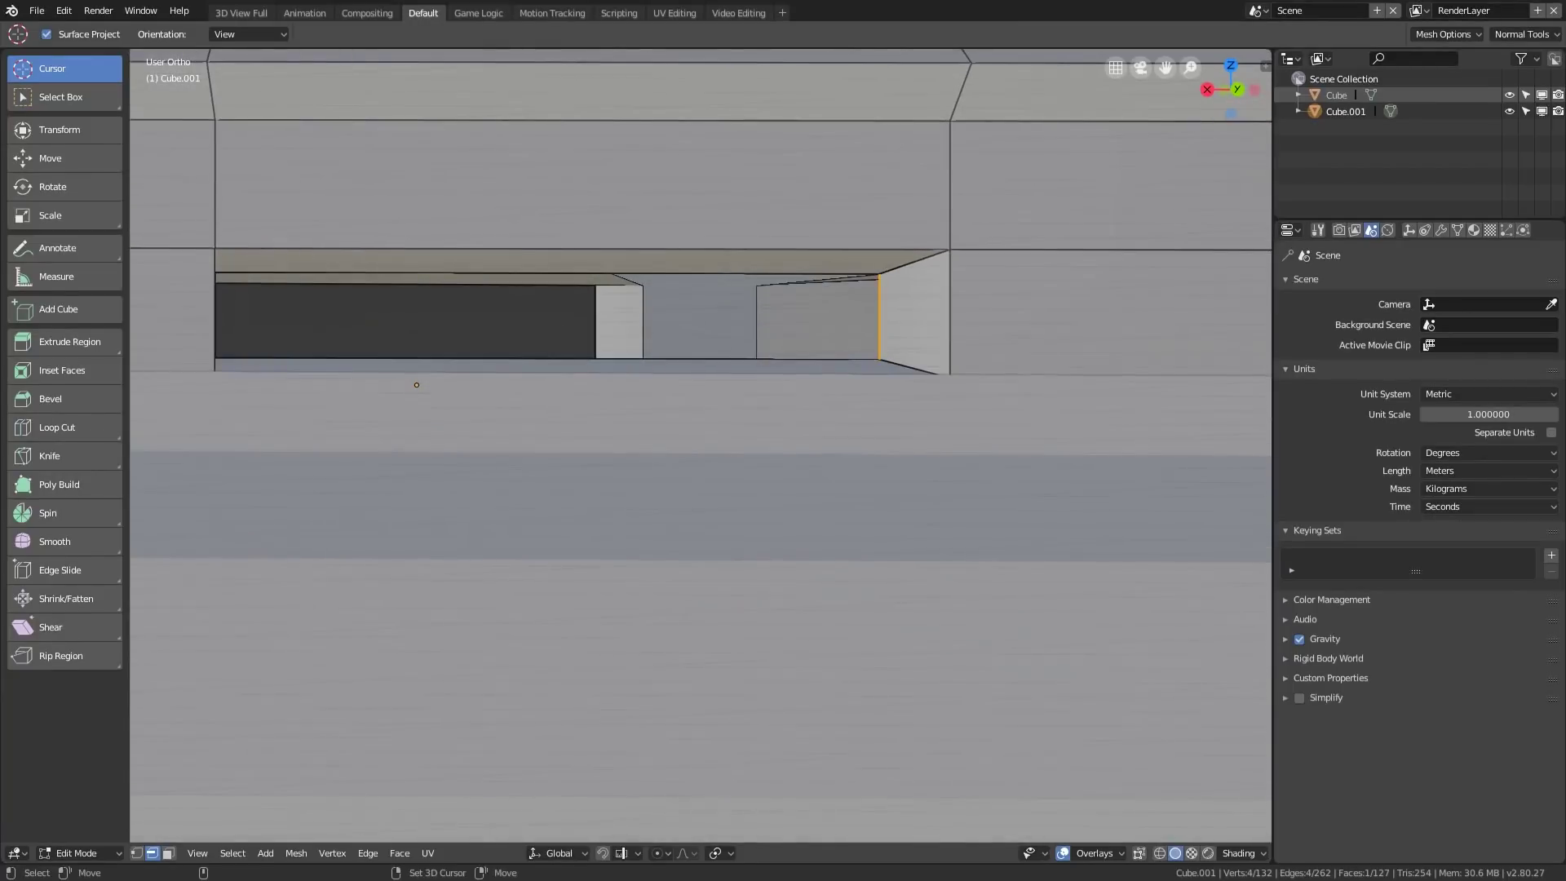
{"action": "left_click", "coordinate": [757, 323]}
{"action": "left_click", "coordinate": [643, 324], "text": "shift"}
{"action": "key", "text": "f"}
{"action": "left_click_drag", "start_coordinate": [642, 324], "coordinate": [565, 346], "text": "alt"}
{"action": "middle_click_drag", "start_coordinate": [565, 345], "coordinate": [796, 410], "text": "alt"}
{"action": "left_click_drag", "start_coordinate": [796, 409], "coordinate": [835, 402], "text": "alt"}
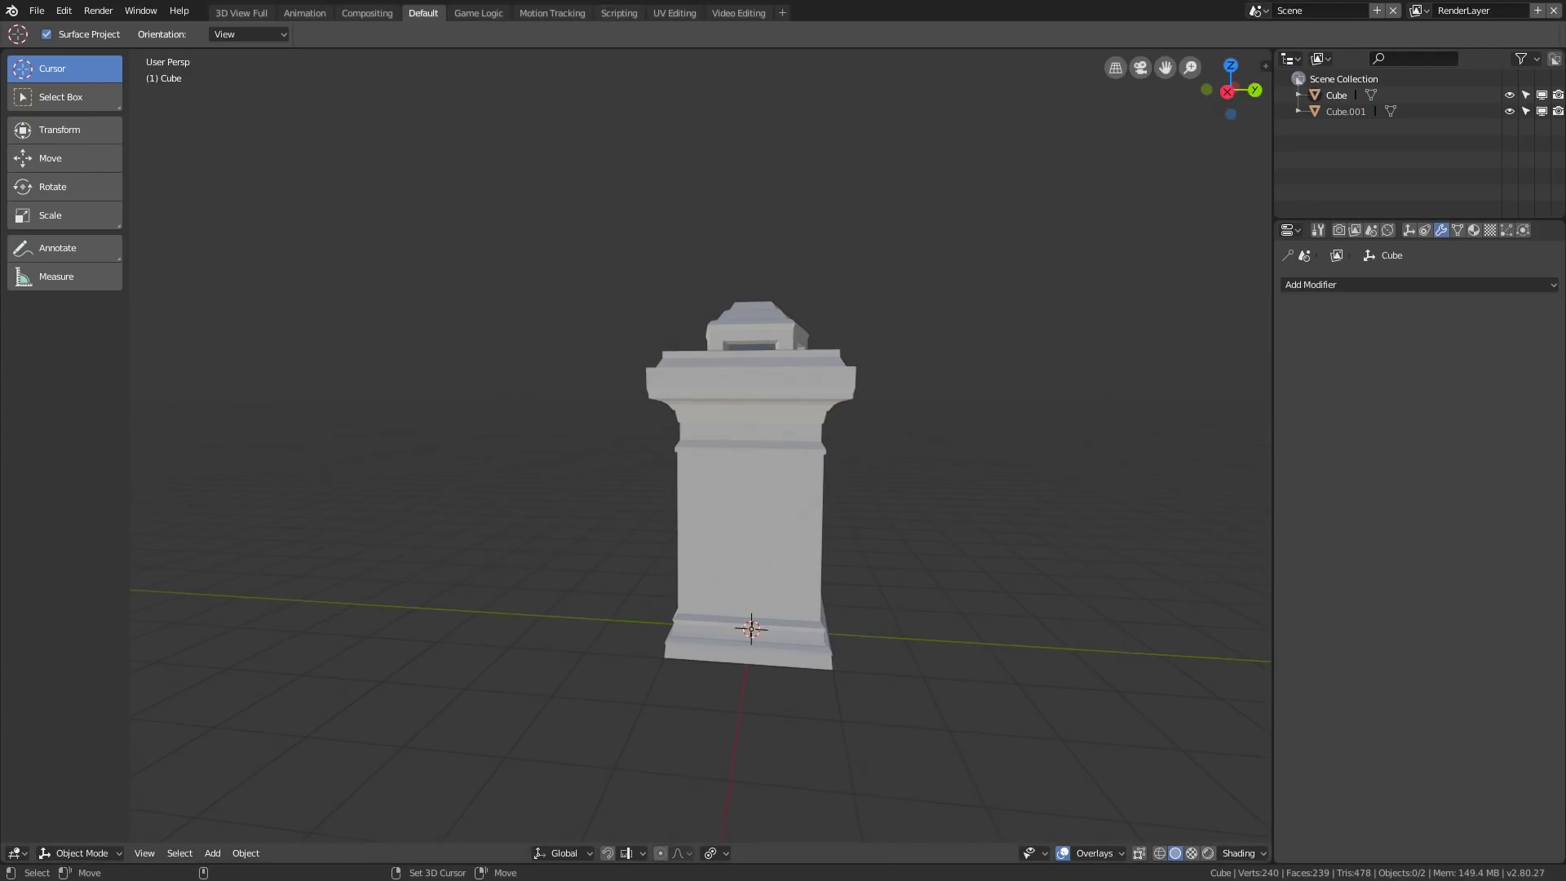
Add a UV sphere with 32 segments and 16 rings and raise it 5.26 m along Z above the pedestal.
{"action": "key", "text": "shift+a"}
{"action": "mouse_move", "coordinate": [445, 267]}
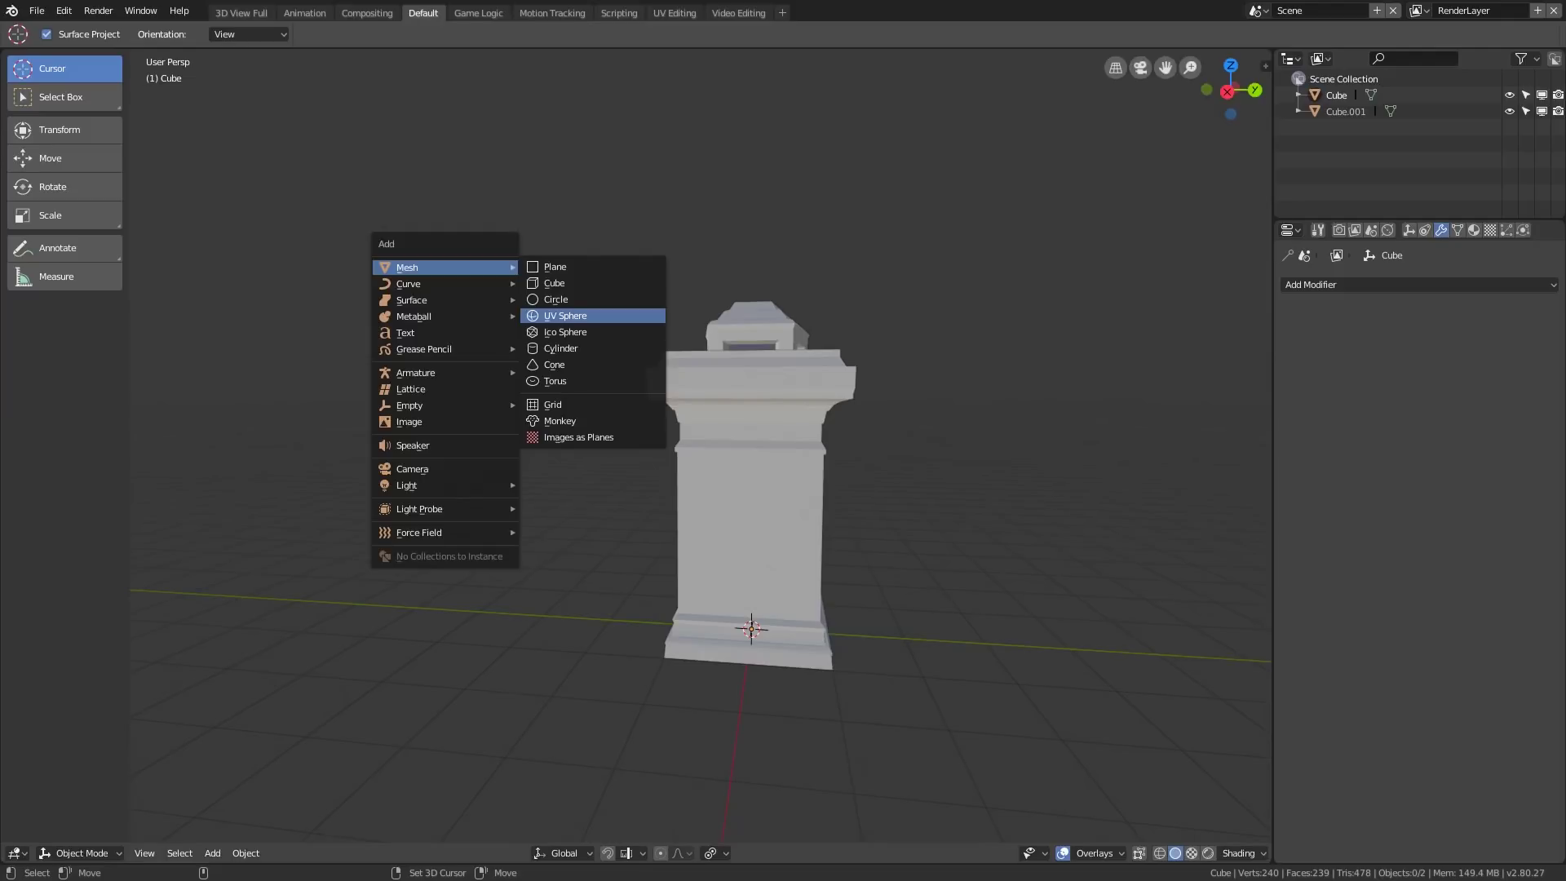
{"action": "left_click", "coordinate": [565, 315]}
{"action": "key", "text": "g"}
{"action": "key", "text": "z"}
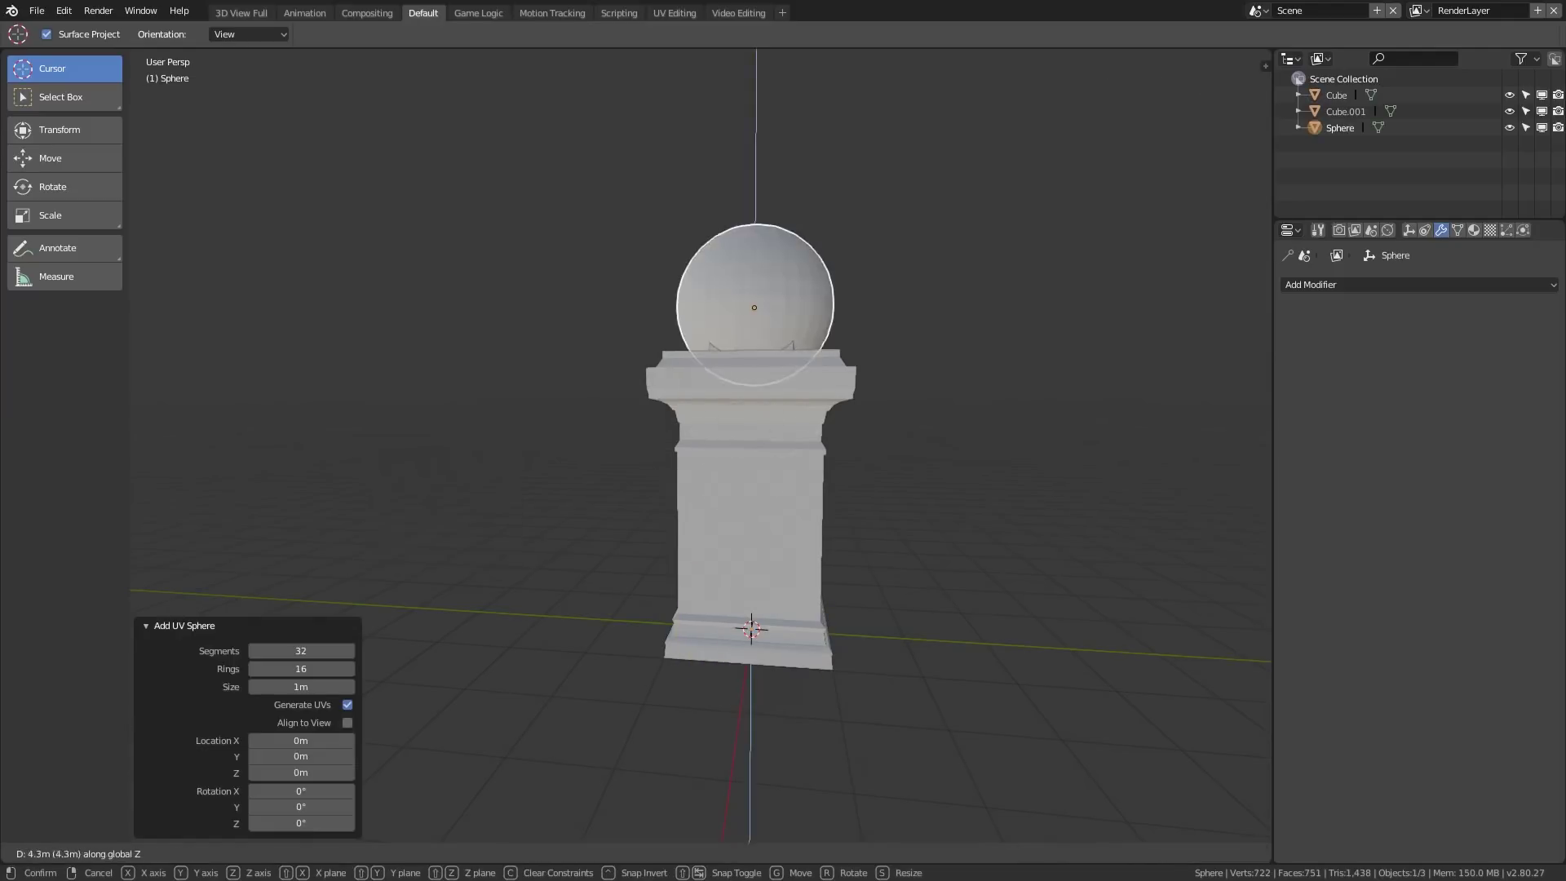
{"action": "left_click", "coordinate": [905, 259]}
Flatten the sphere along Z to about 0.7, enlarge it overall and seat it on the block.
{"action": "key", "text": "s"}
{"action": "key", "text": "z"}
{"action": "mouse_move", "coordinate": [905, 259]}
{"action": "middle_mouse_down"}
{"action": "mouse_move", "coordinate": [930, 261]}
{"action": "mouse_move", "coordinate": [901, 297]}
{"action": "mouse_move", "coordinate": [925, 265]}
{"action": "middle_mouse_up"}
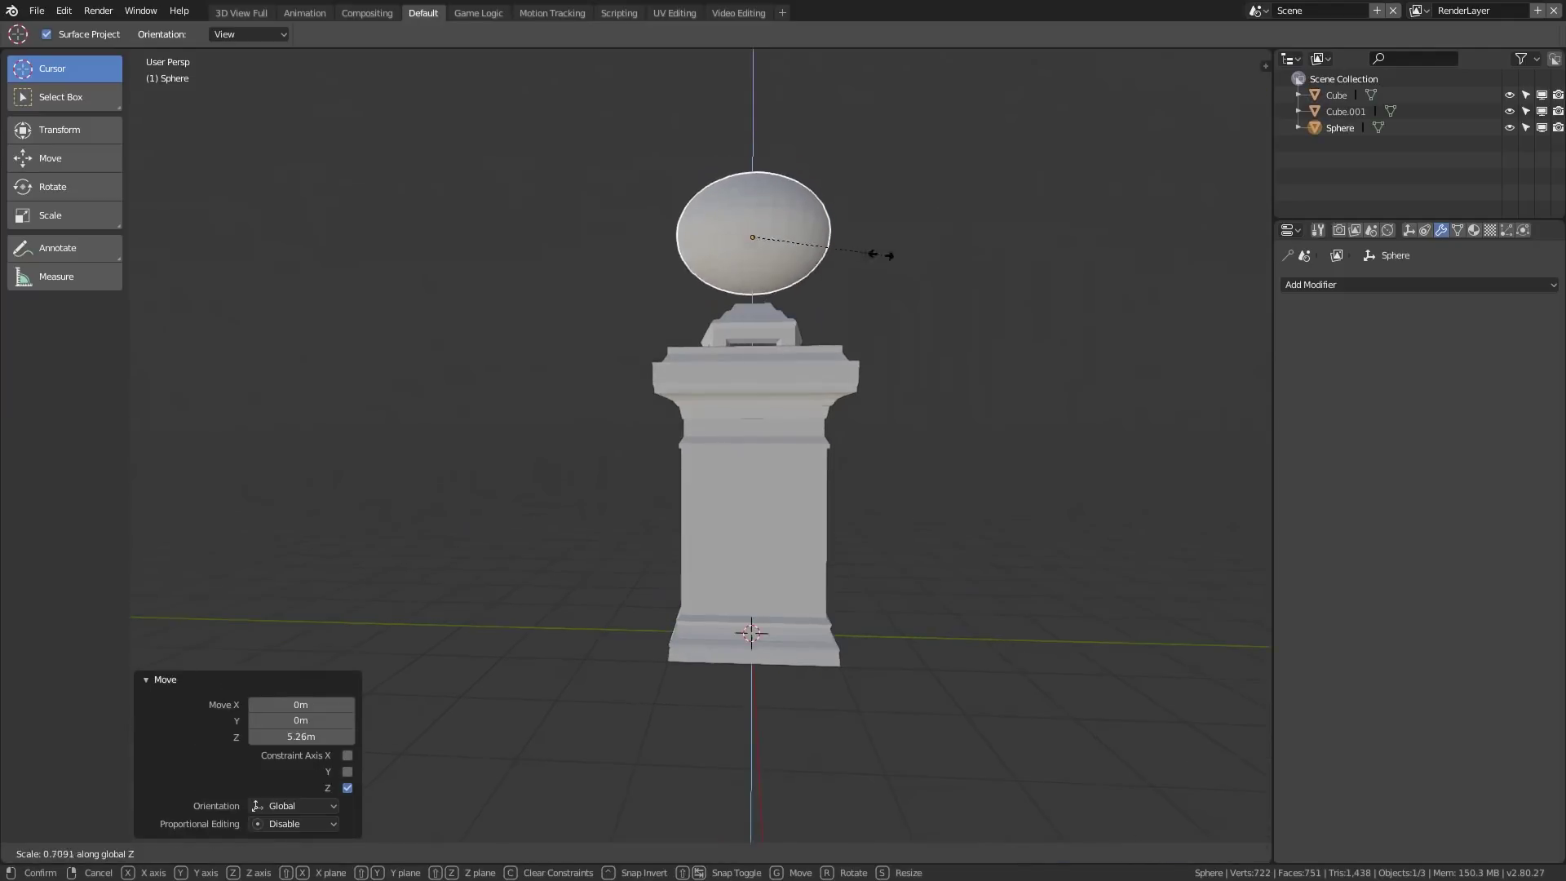
{"action": "left_click", "coordinate": [881, 255]}
{"action": "key", "text": "s"}
{"action": "left_click", "coordinate": [938, 306]}
{"action": "key", "text": "g"}
{"action": "key", "text": "z"}
{"action": "left_click", "coordinate": [938, 308]}
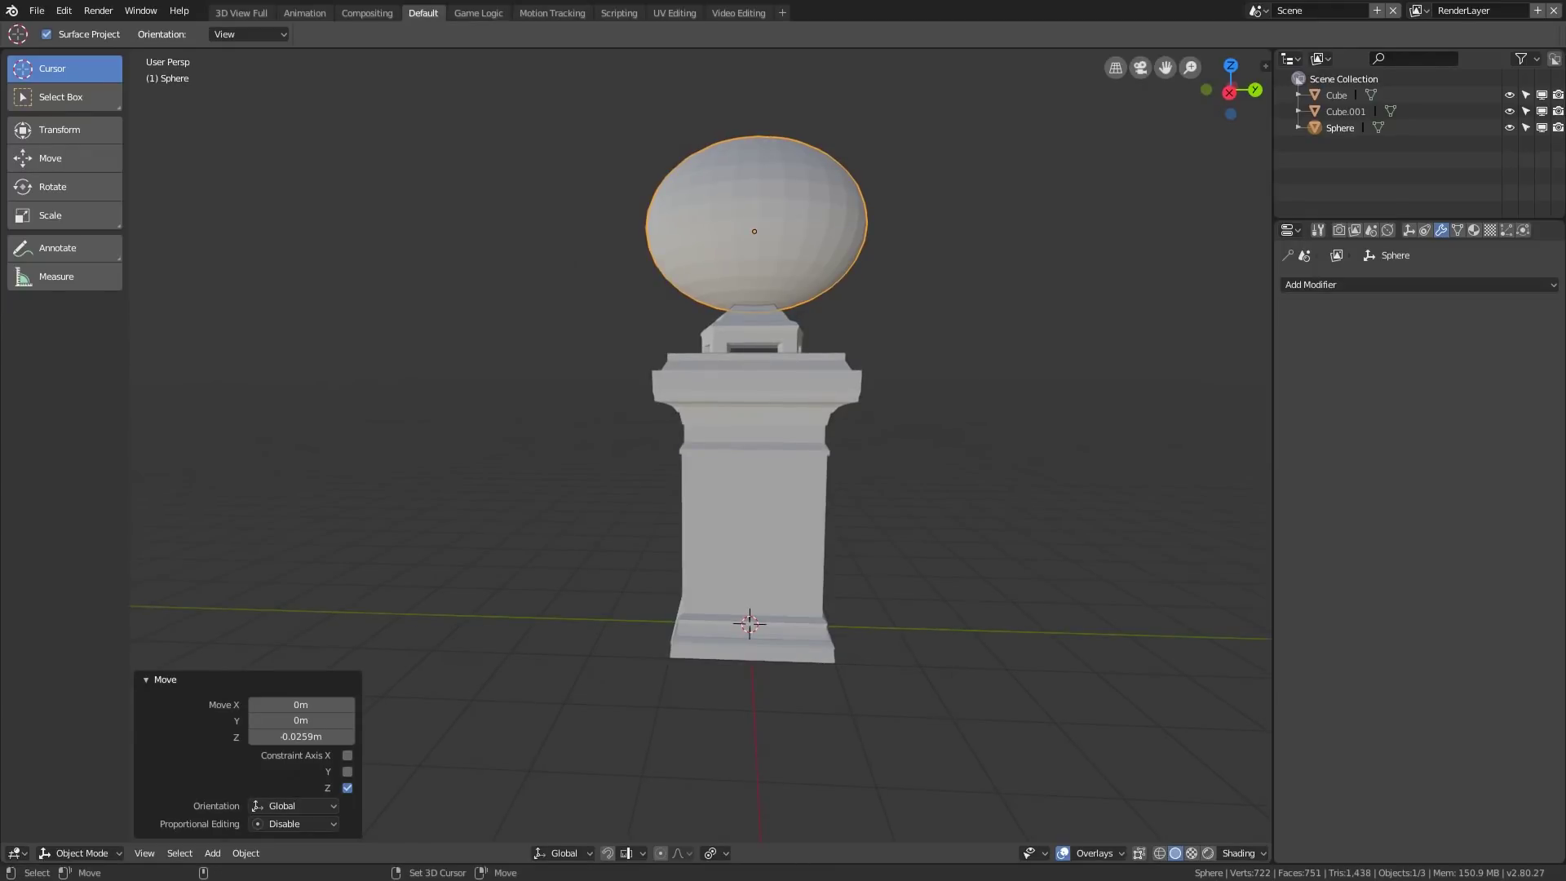
Shade the whole sphere smooth in Edit Mode, adding Shade Smooth to the Quick Favorites.
{"action": "left_click", "coordinate": [245, 853]}
{"action": "key", "text": "ctrl+Tab"}
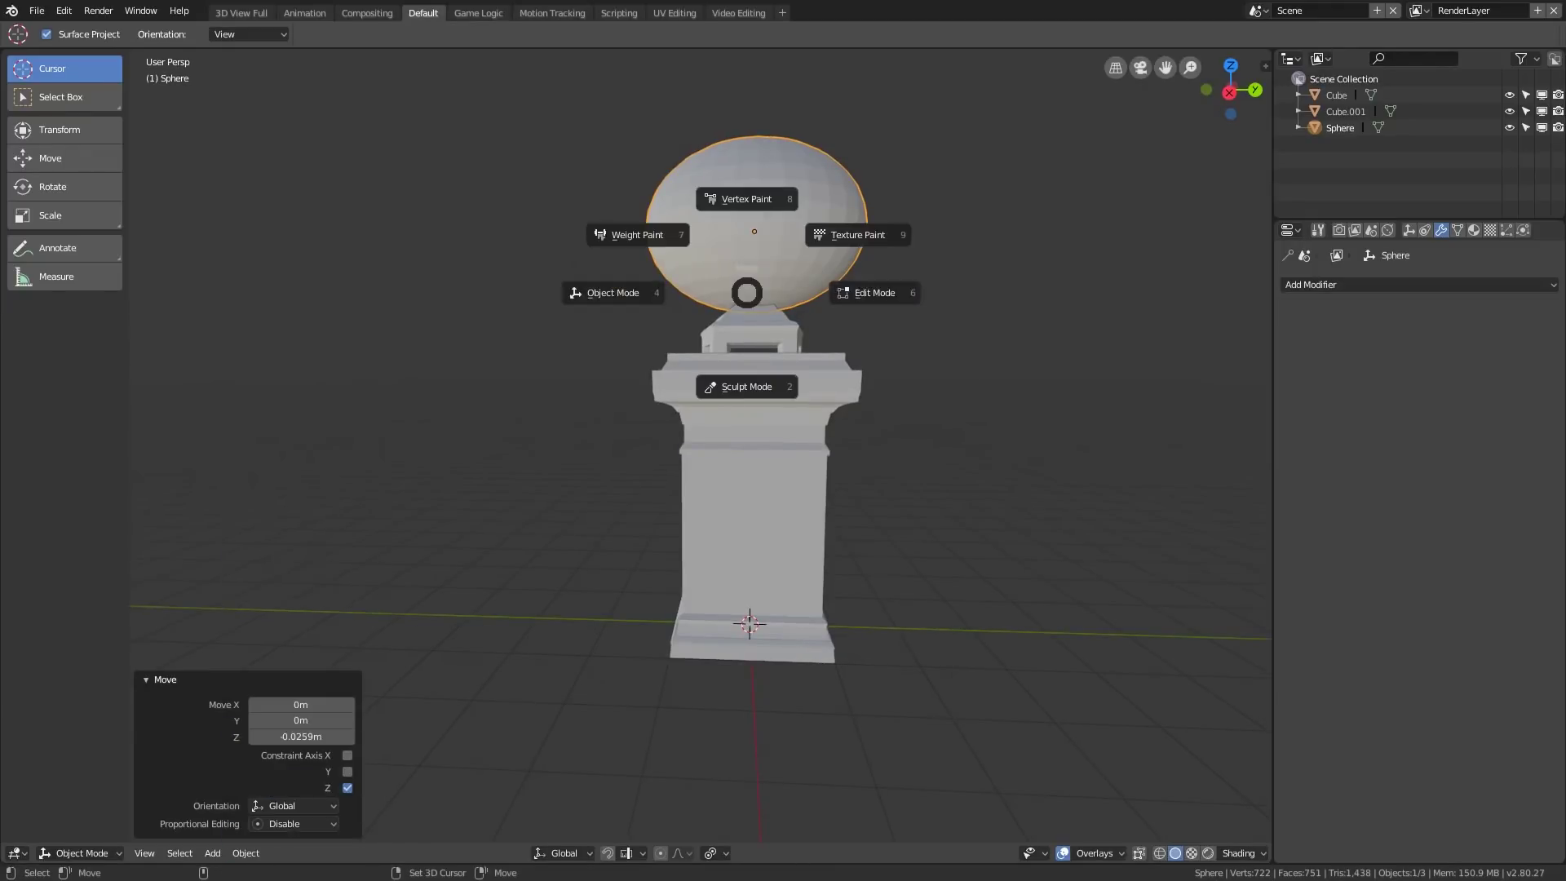
{"action": "left_click", "coordinate": [874, 292]}
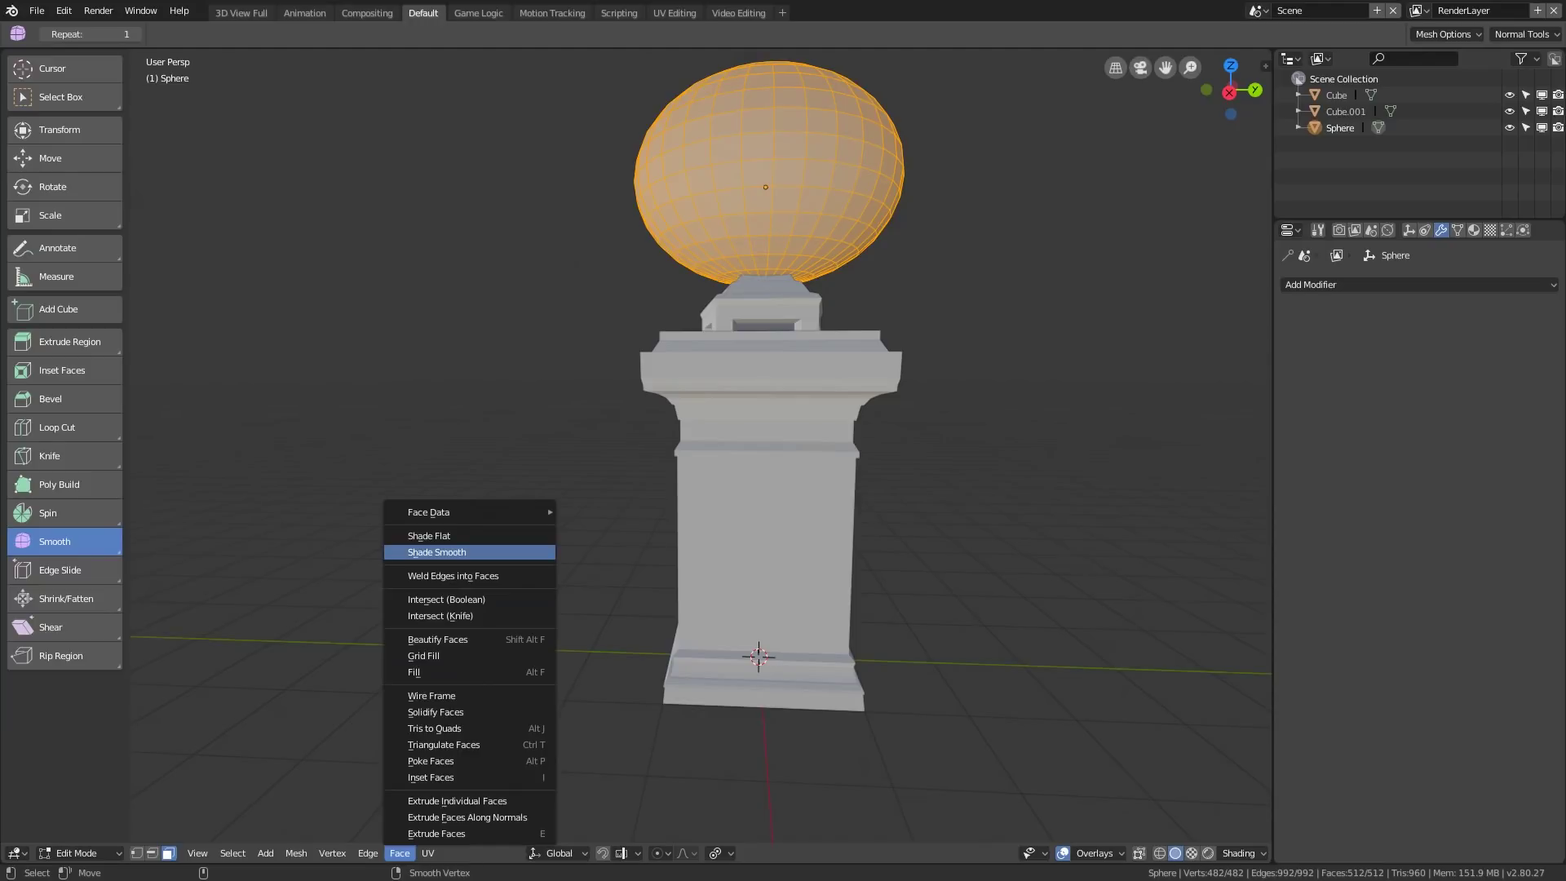
{"action": "right_click", "coordinate": [456, 552]}
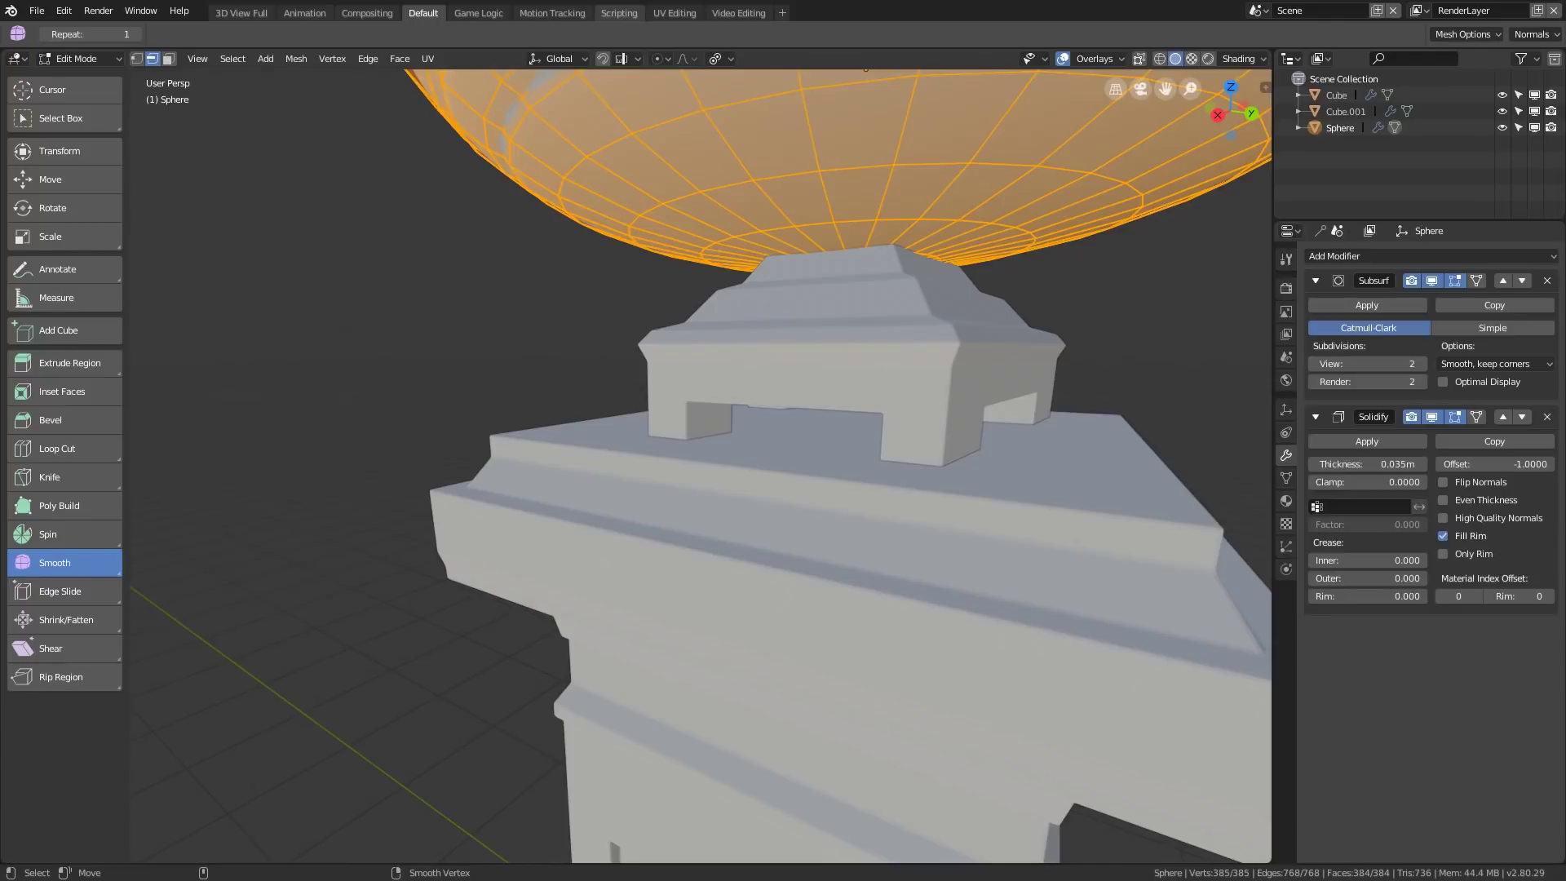
{"action": "key", "text": "q"}
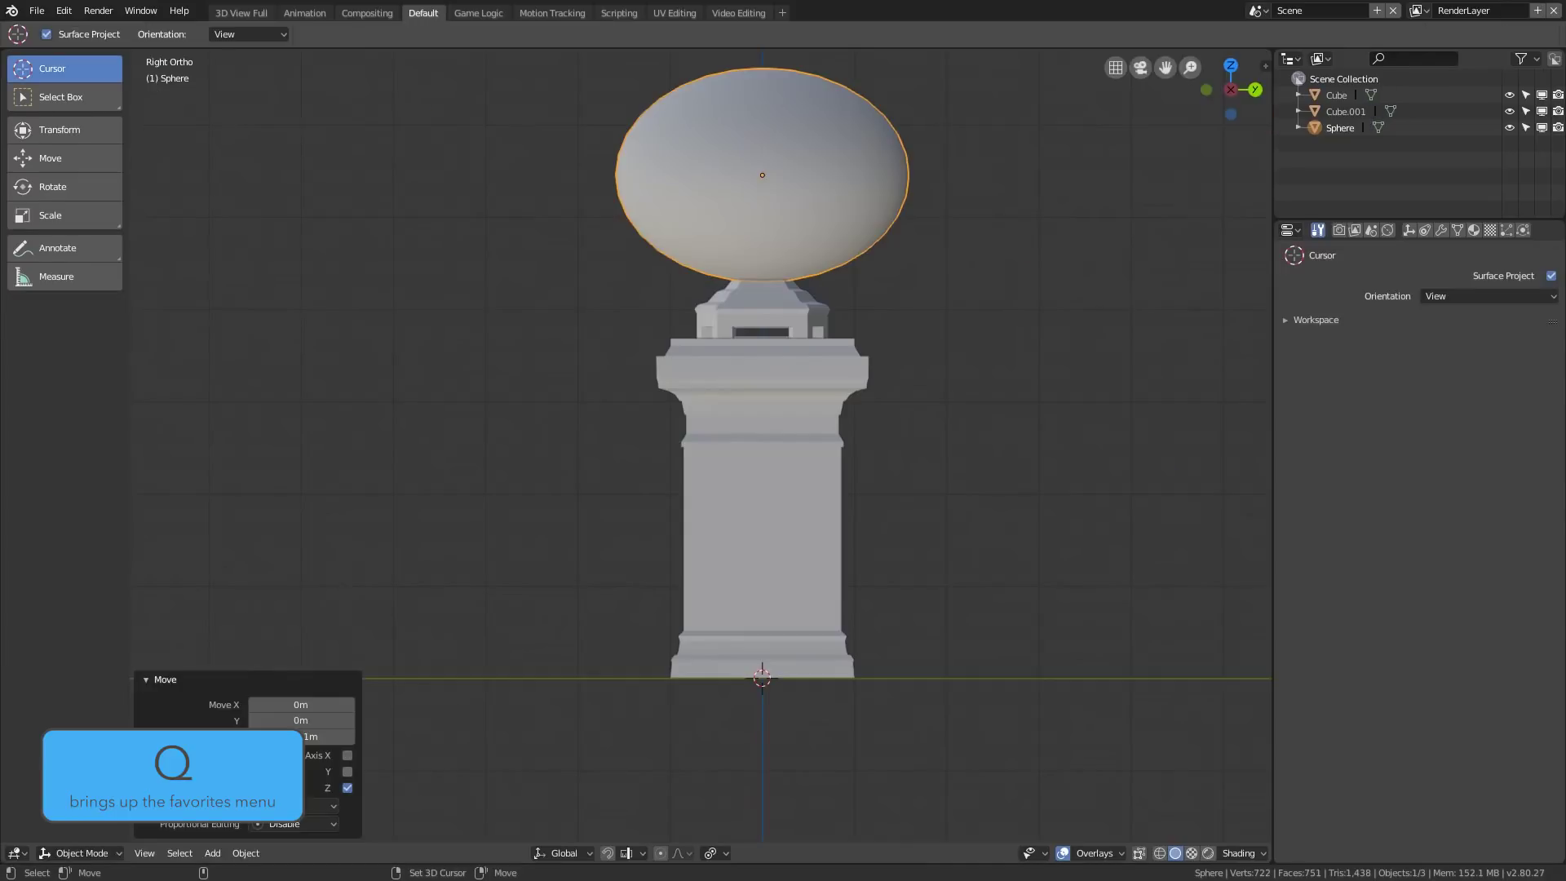
Delete all faces of the sphere's upper half to leave an open bowl.
{"action": "key", "text": "ctrl+Tab"}
{"action": "left_click", "coordinate": [1019, 160]}
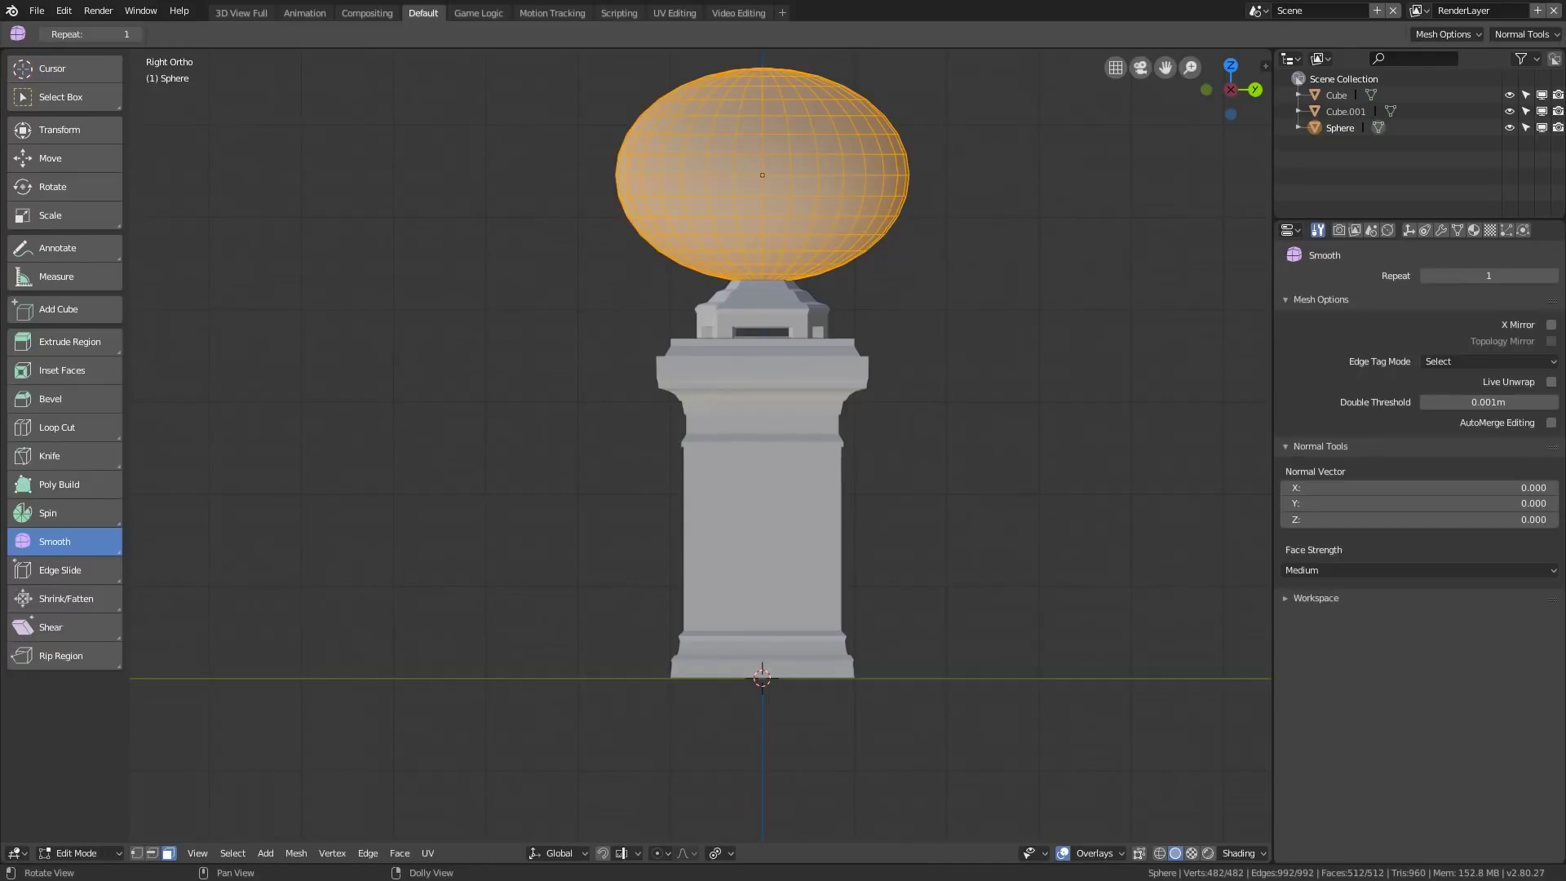
{"action": "left_click", "coordinate": [768, 81], "text": "alt"}
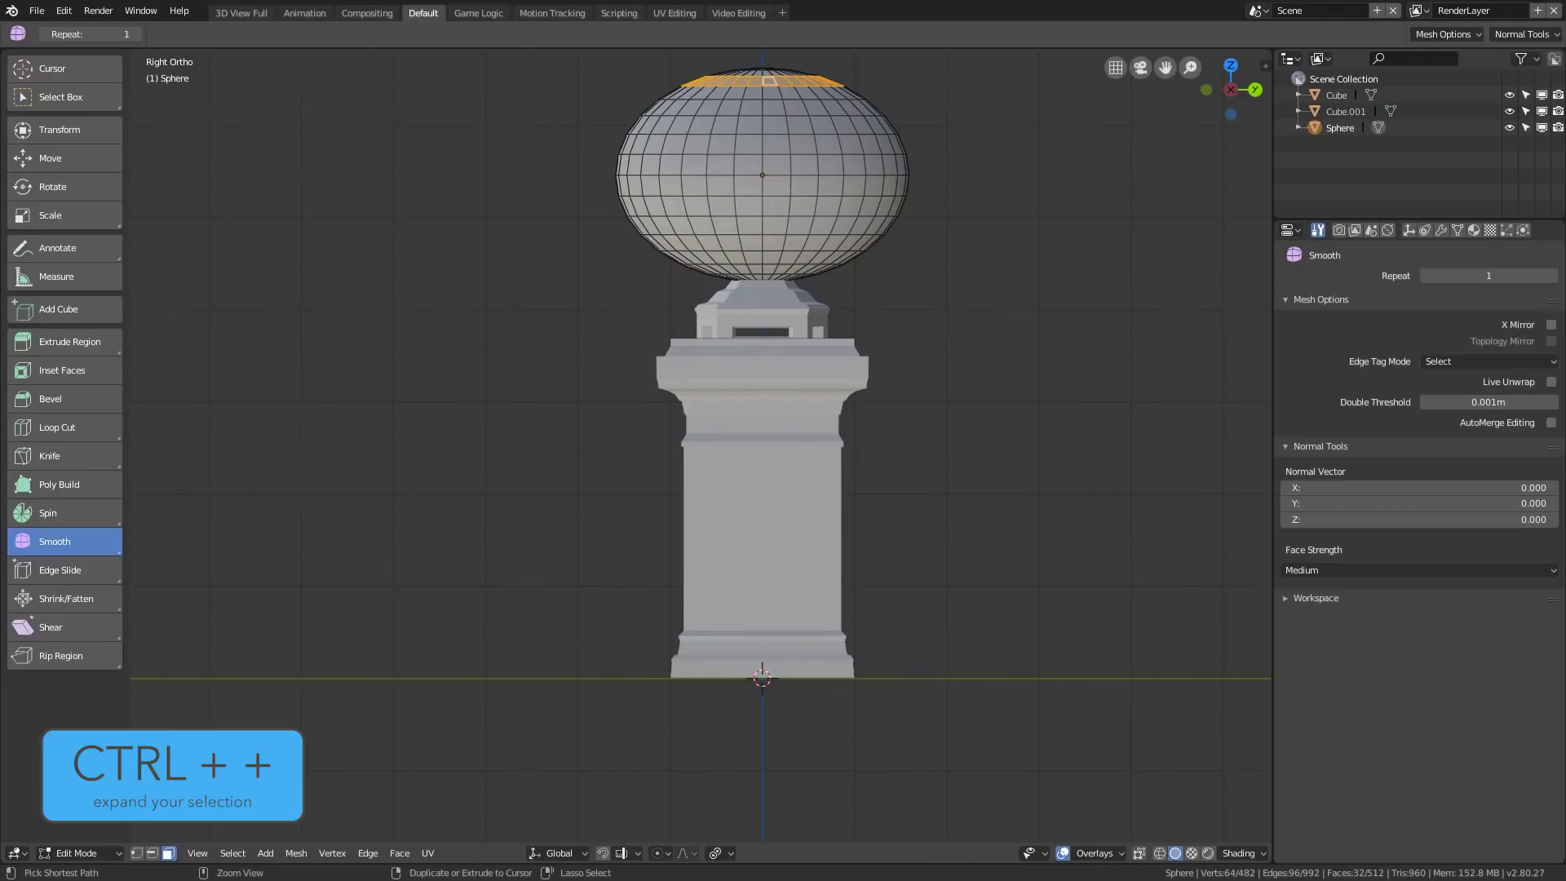
{"action": "key", "text": "ctrl+KP_Add"}
{"action": "key", "text": "ctrl+KP_Add"}
{"action": "key", "text": "ctrl+KP_Add"}
{"action": "key", "text": "ctrl+KP_Add"}
{"action": "key", "text": "ctrl+KP_Add"}
{"action": "key", "text": "ctrl+KP_Add"}
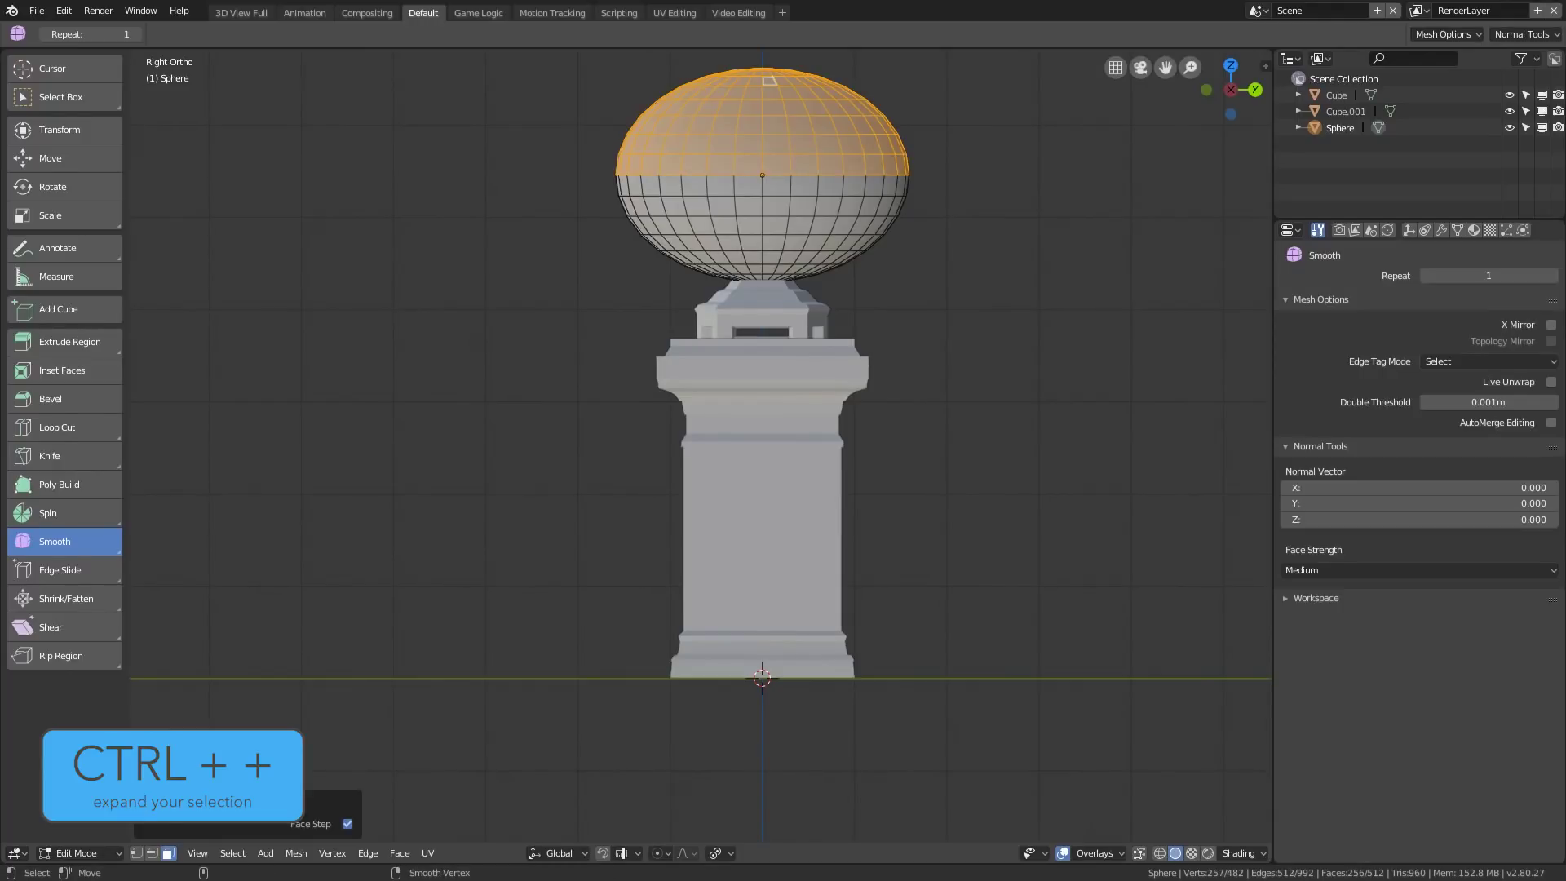
{"action": "key", "text": "x"}
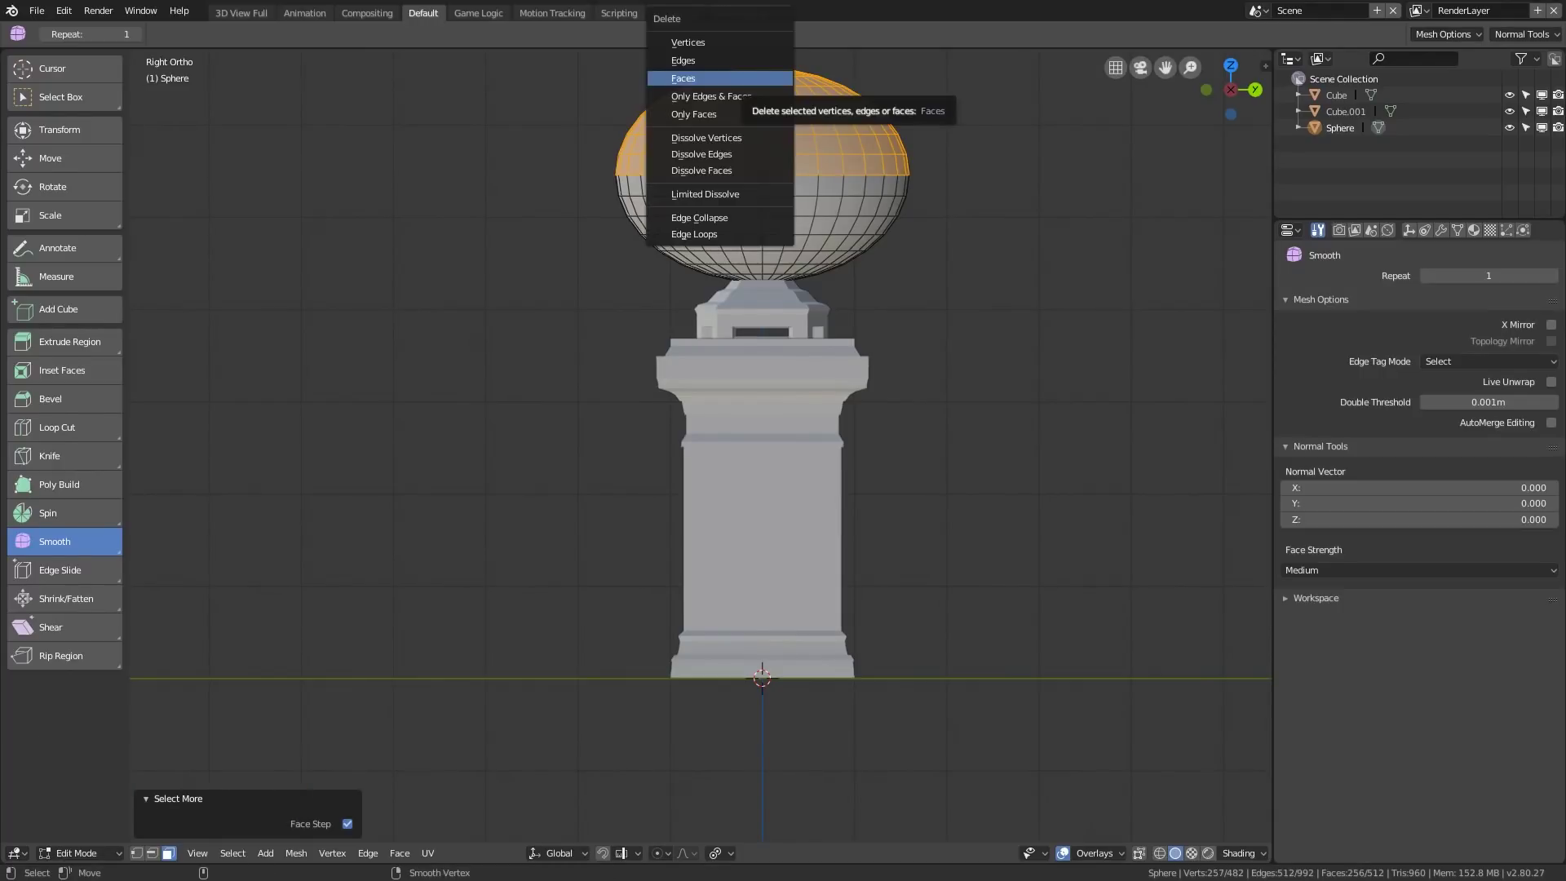
{"action": "left_click", "coordinate": [752, 78]}
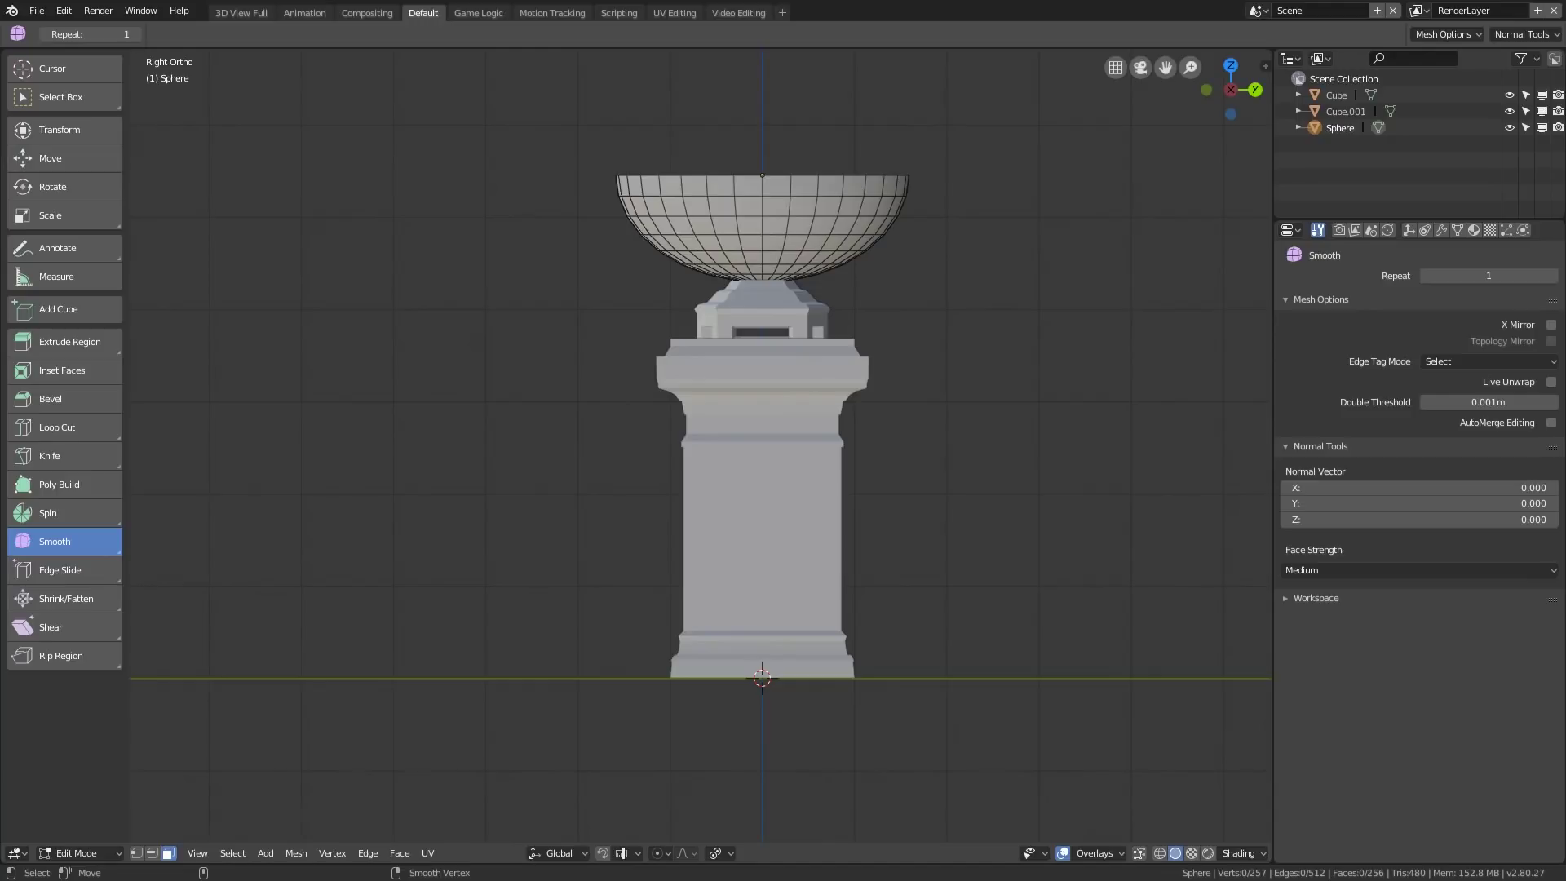
Scale the bowl to 0.599 along Z and lower it until it rests on the block.
{"action": "key", "text": "ctrl+Tab"}
{"action": "left_click", "coordinate": [577, 217]}
{"action": "key", "text": "s"}
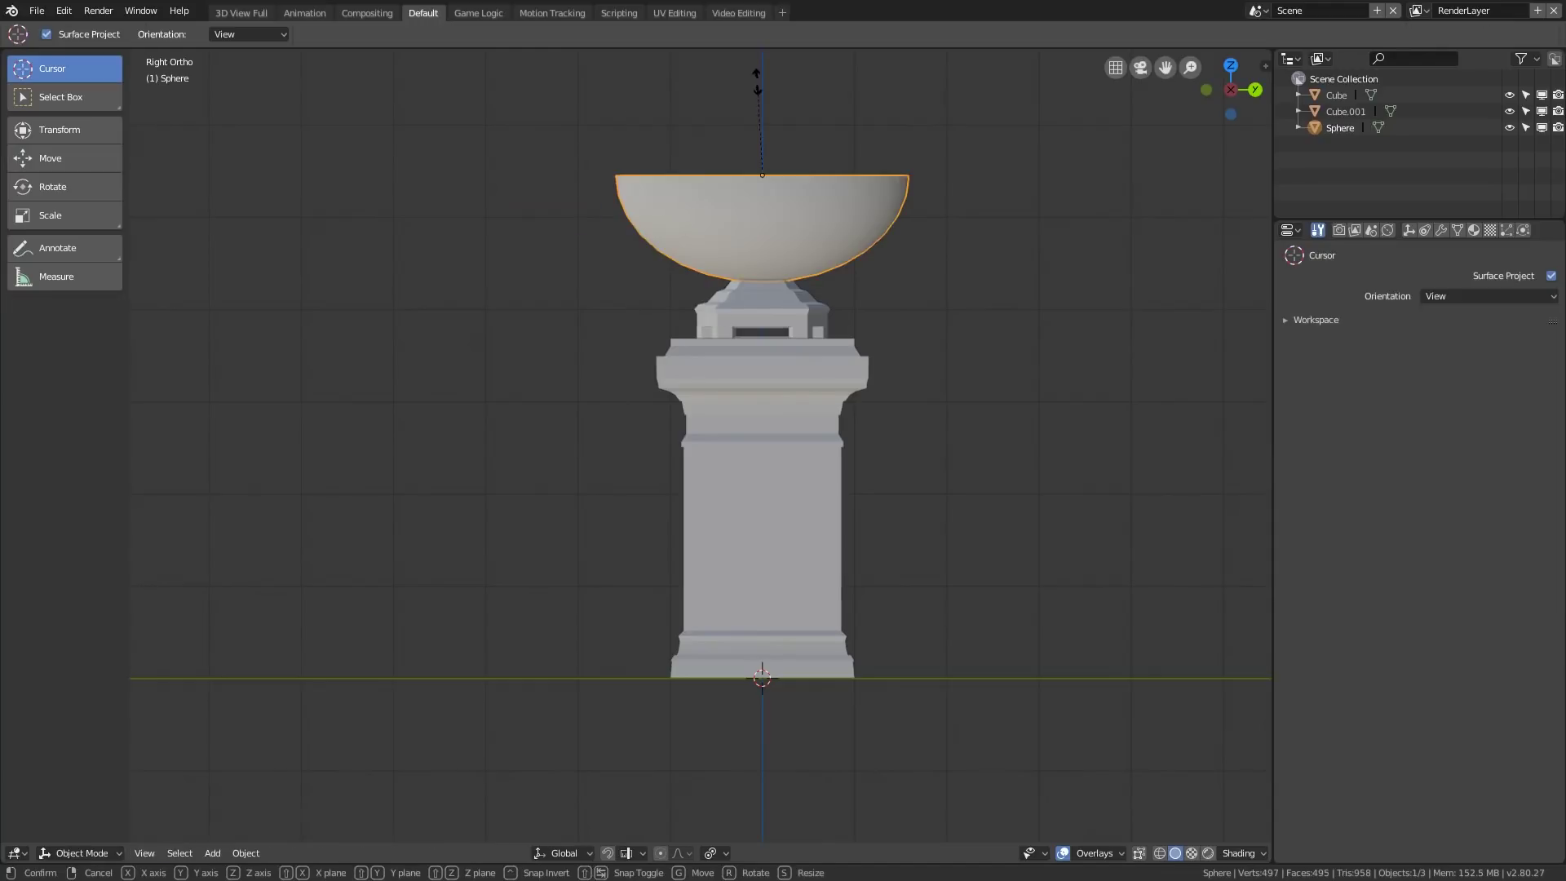
{"action": "key", "text": "z"}
{"action": "left_click", "coordinate": [765, 128]}
{"action": "key", "text": "g"}
{"action": "key", "text": "z"}
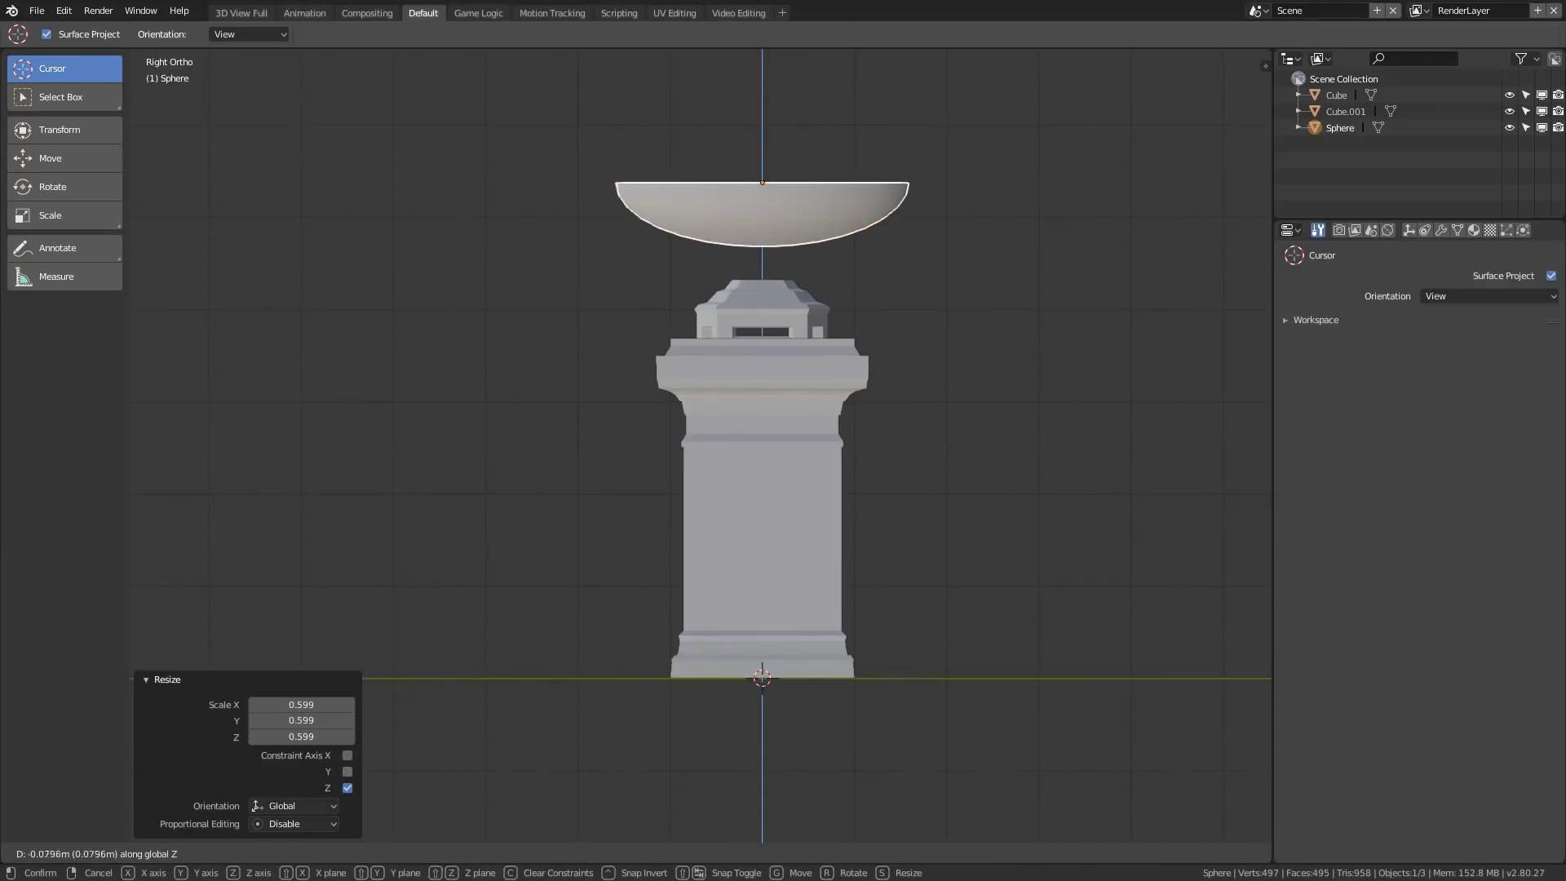
{"action": "key", "text": "Return"}
{"action": "key", "text": "a"}
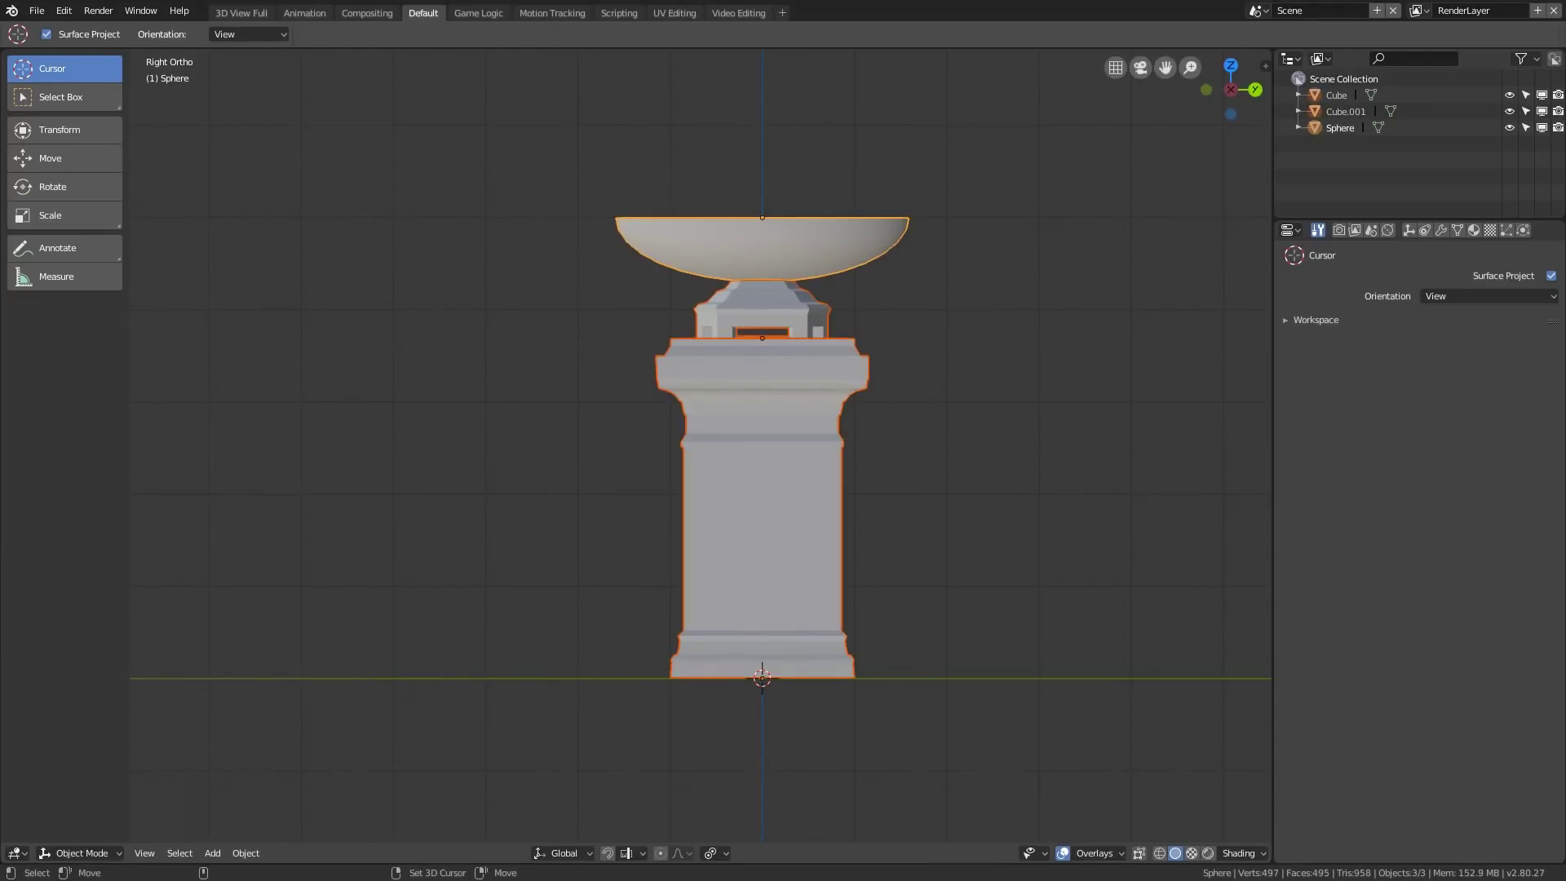
{"action": "key", "text": "alt+a"}
Add a horizontal loop cut just below and just above the bowl's middle edge ring, at factors -0.479 and 0.434.
{"action": "left_click", "coordinate": [888, 242]}
{"action": "key", "text": "ctrl+Tab"}
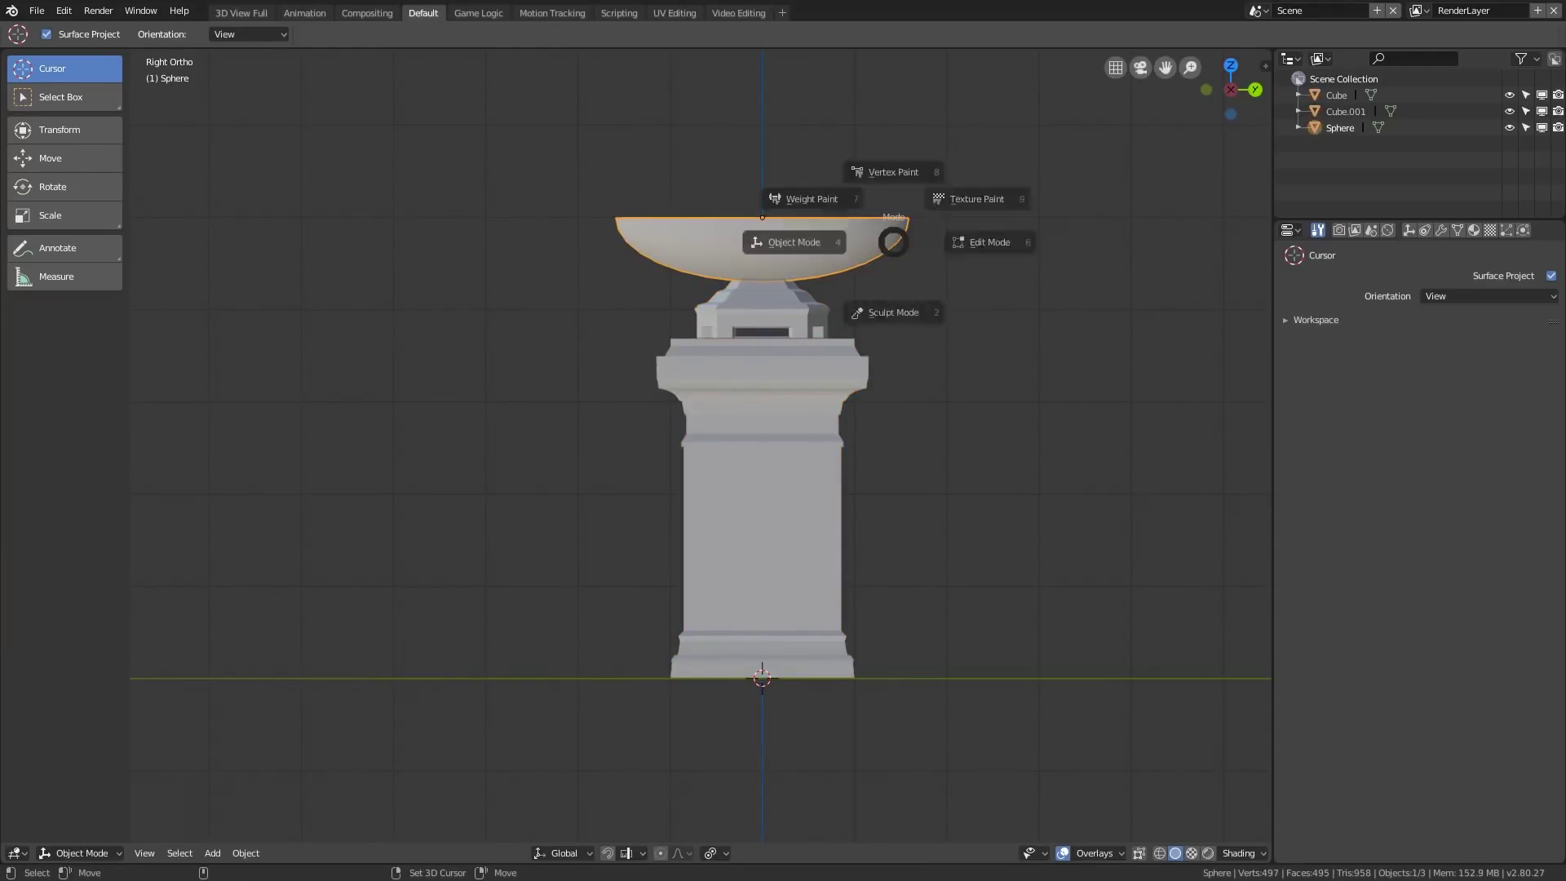
{"action": "left_click", "coordinate": [991, 242]}
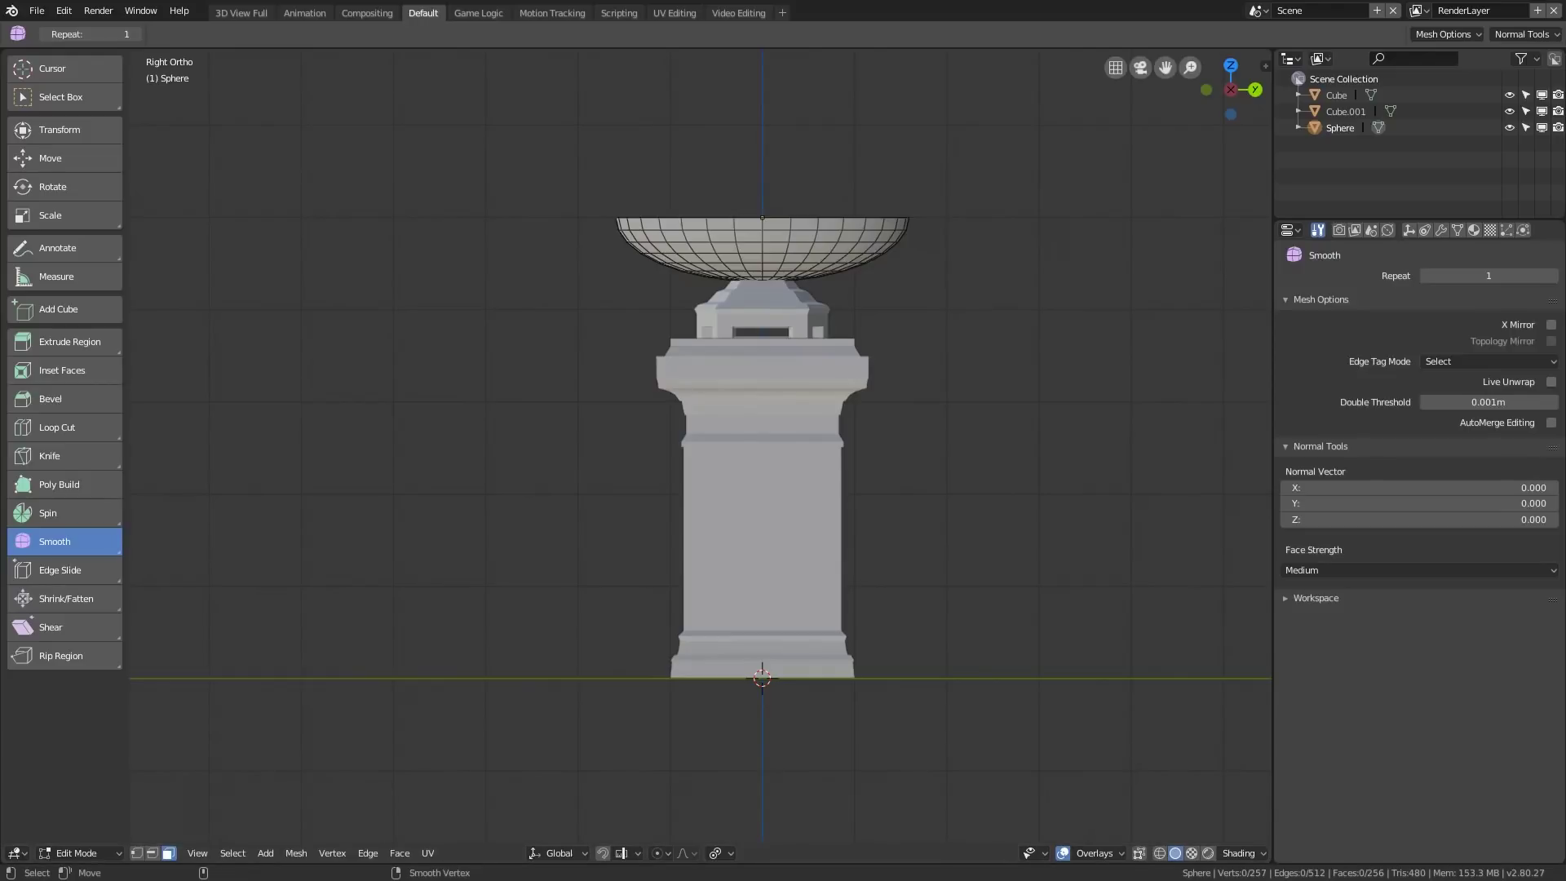
{"action": "scroll", "coordinate": [701, 444], "scroll_direction": "up", "scroll_amount": 8}
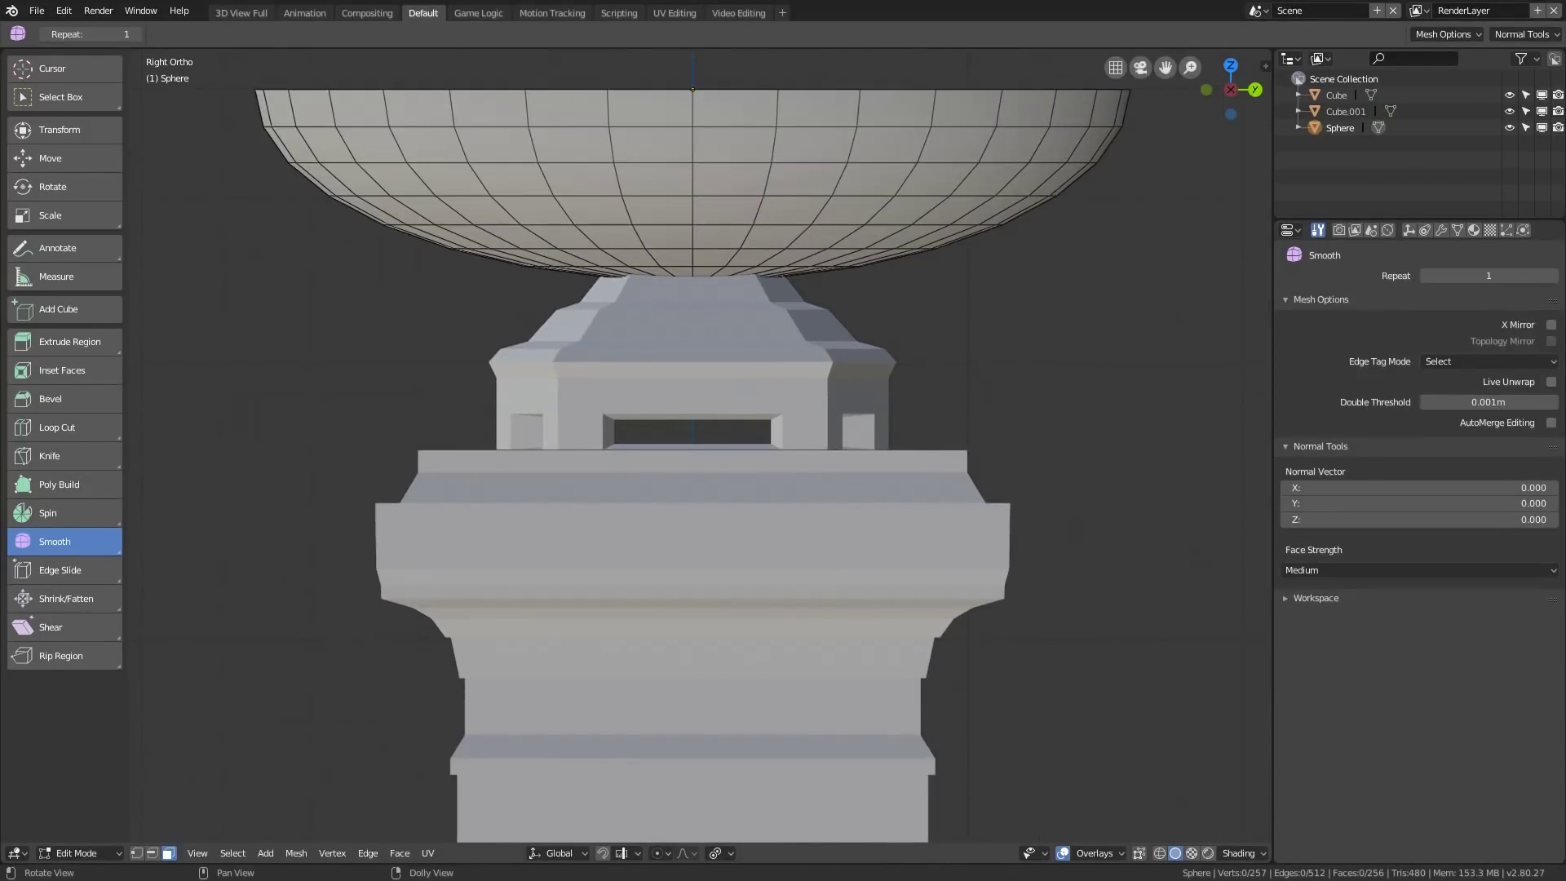
{"action": "key", "text": "ctrl+r"}
{"action": "left_click", "coordinate": [1027, 206]}
{"action": "left_click", "coordinate": [1042, 200]}
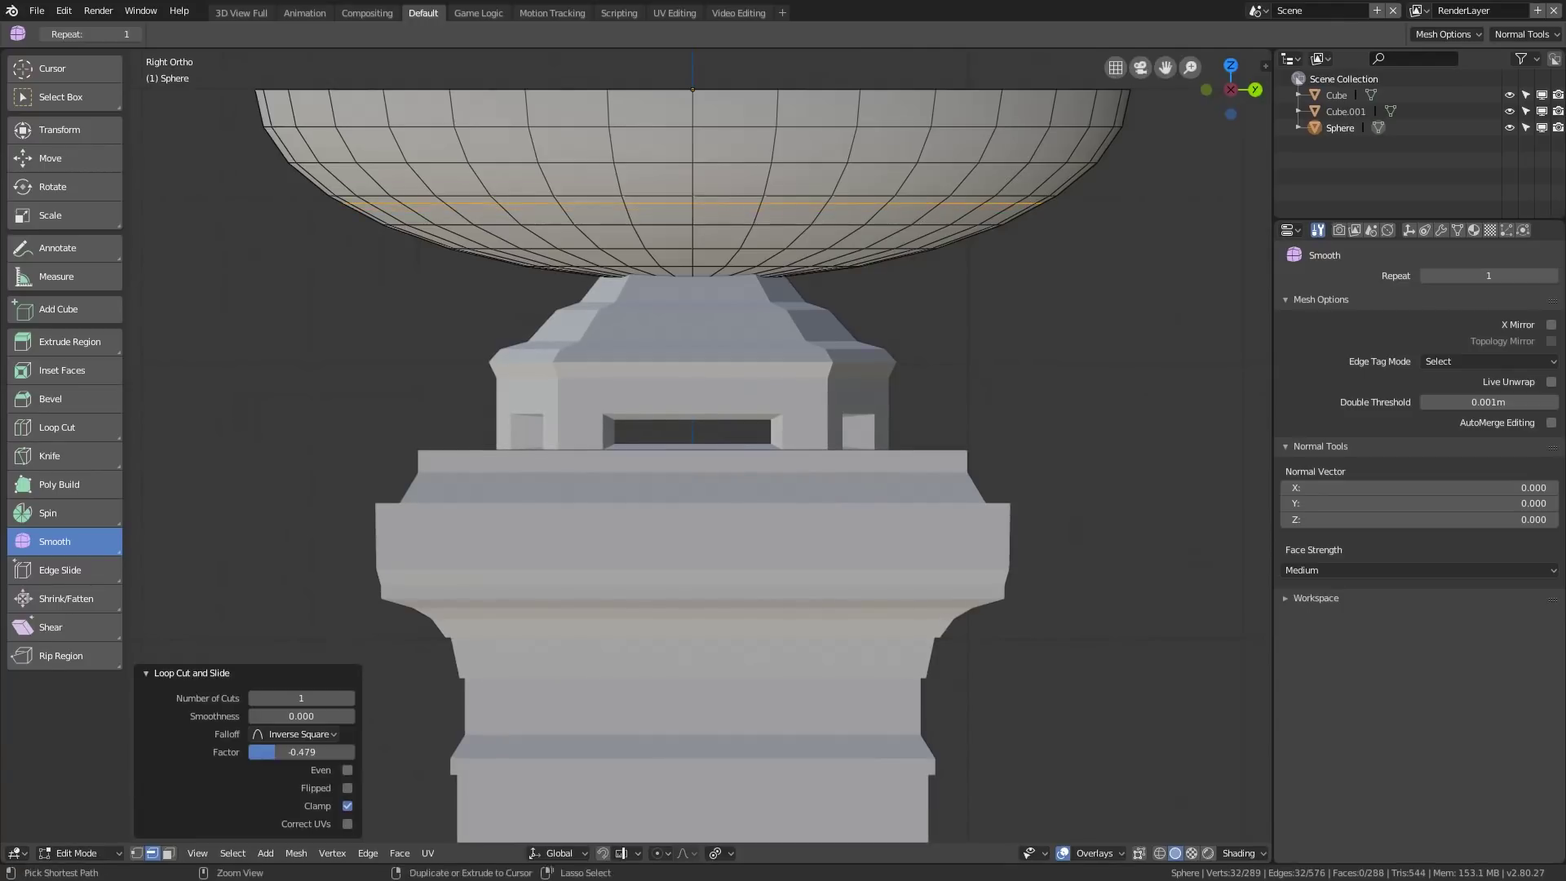
{"action": "key", "text": "ctrl+r"}
{"action": "left_click", "coordinate": [1061, 183]}
{"action": "left_click", "coordinate": [1054, 186]}
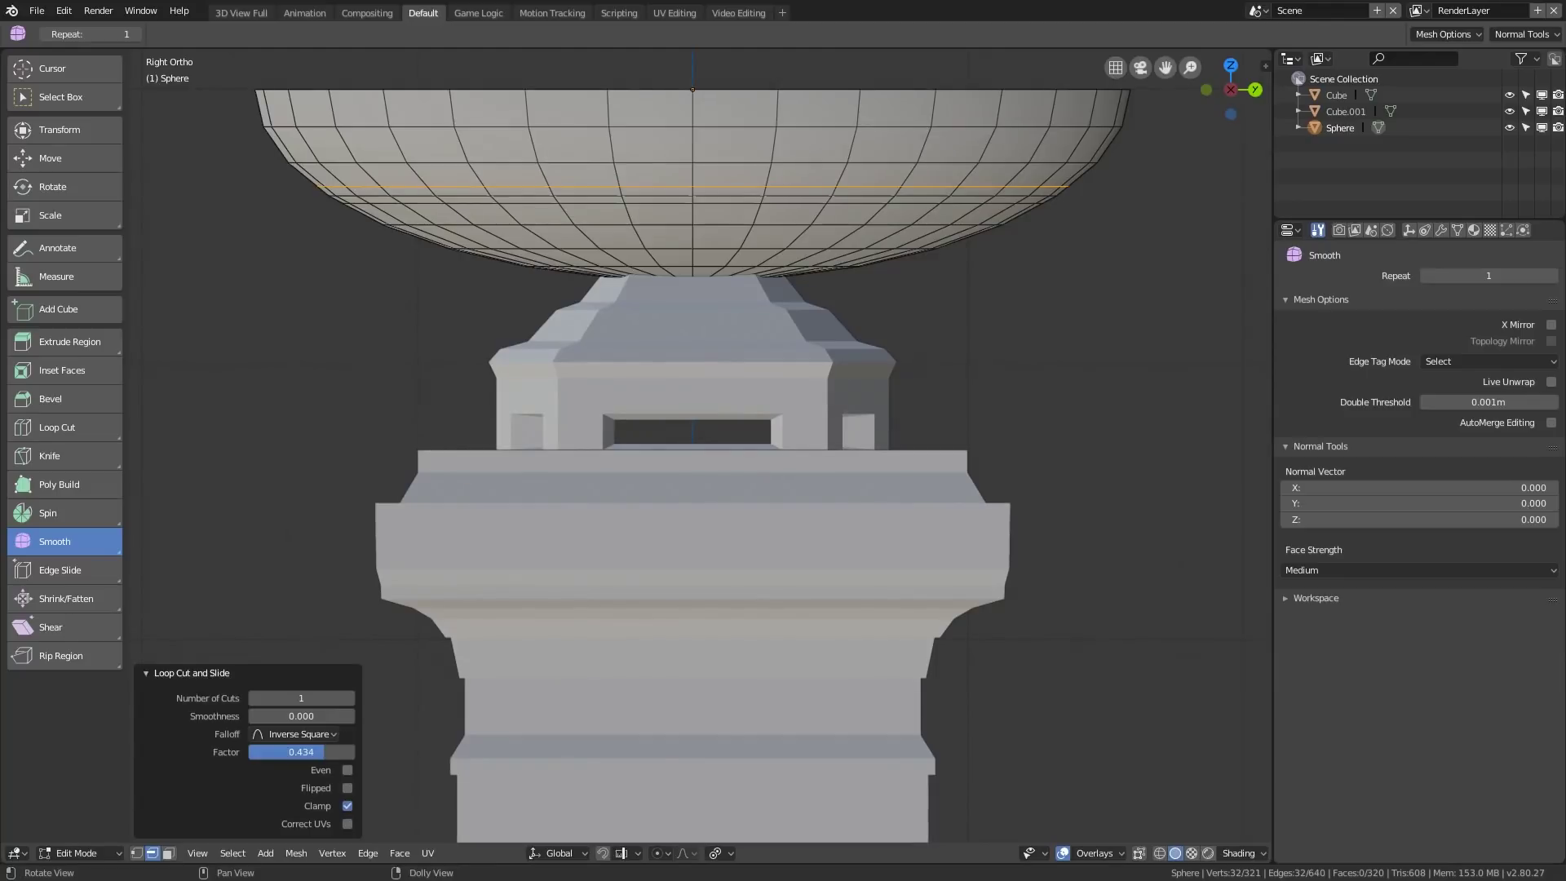
Scale the edge ring between the bowl's two new cuts inward to about 0.98 and raise it 0.00297 m along Z.
{"action": "left_click_drag", "start_coordinate": [571, 244], "coordinate": [652, 367], "text": "alt"}
{"action": "double_click", "coordinate": [371, 232]}
{"action": "key", "text": "KP_3"}
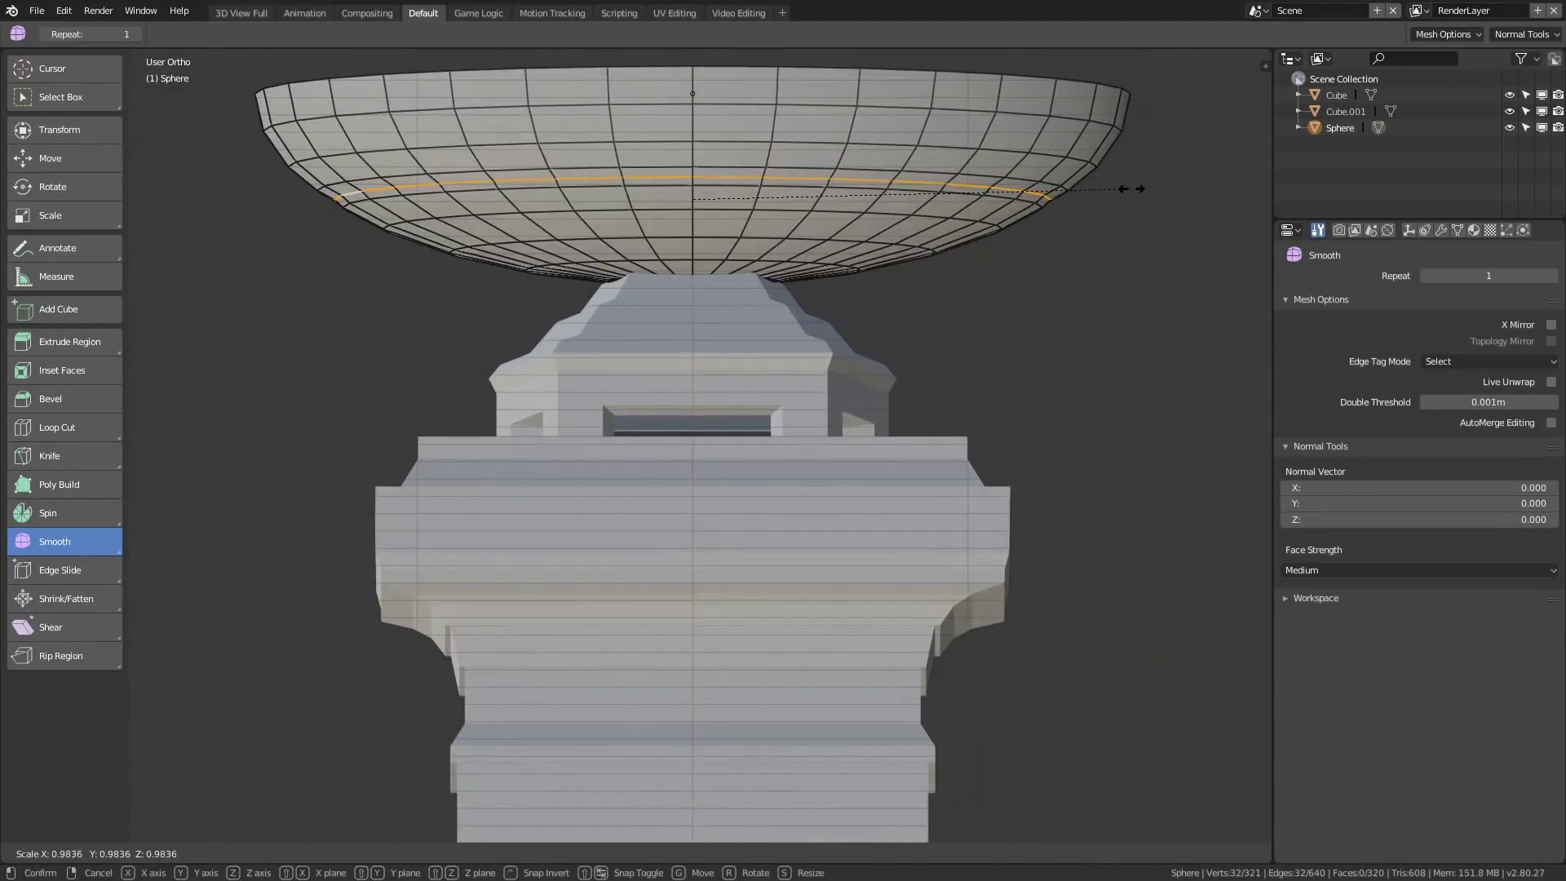
{"action": "key", "text": "s"}
{"action": "left_click", "coordinate": [1052, 195]}
{"action": "key", "text": "g"}
{"action": "key", "text": "z"}
{"action": "key", "text": "Return"}
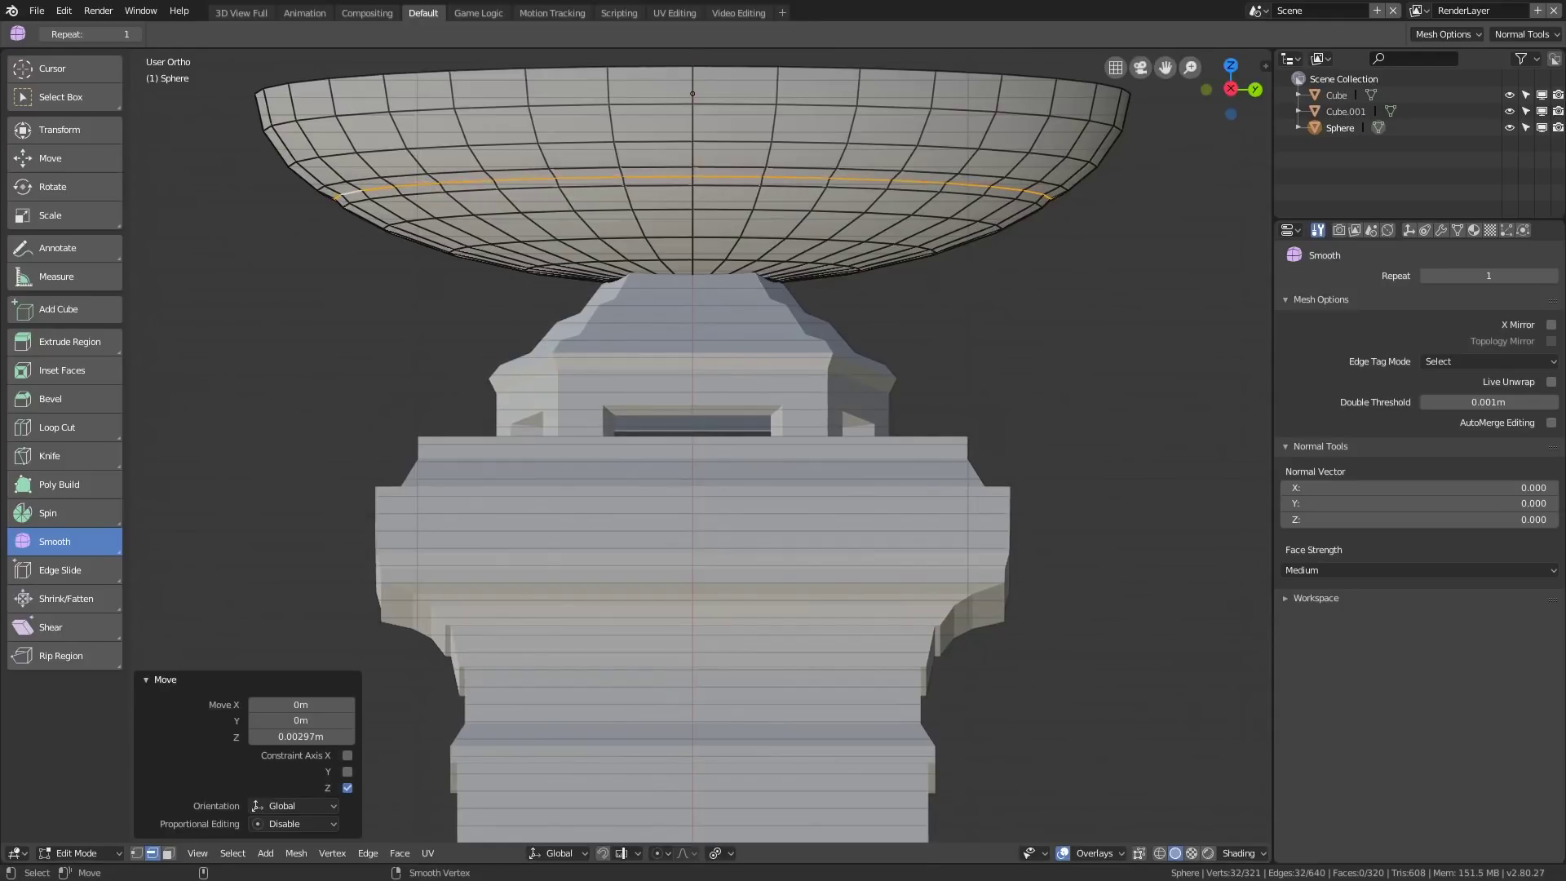
Add loop cuts above and below the bowl's next higher edge ring and scale that ring slightly inward to form a second groove.
{"action": "middle_click_drag", "start_coordinate": [1076, 179], "coordinate": [1023, 242], "text": "alt"}
{"action": "key", "text": "ctrl+r"}
{"action": "left_click", "coordinate": [1024, 242]}
{"action": "left_click", "coordinate": [1034, 235]}
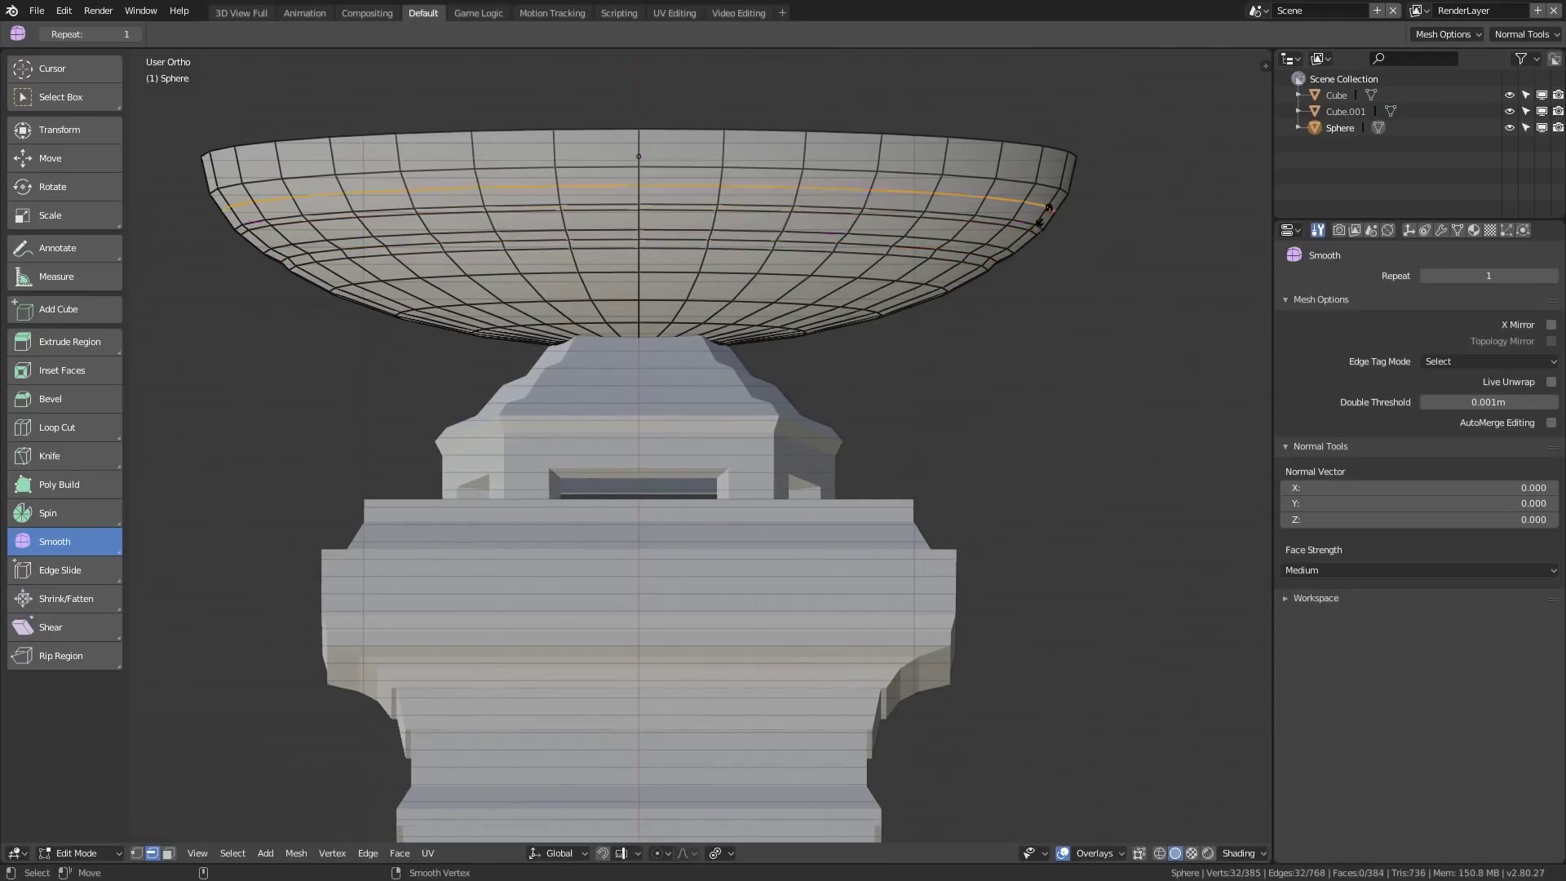
{"action": "key", "text": "ctrl+r"}
{"action": "left_click", "coordinate": [1052, 215]}
{"action": "left_click", "coordinate": [1047, 222]}
{"action": "double_click", "coordinate": [1026, 222]}
{"action": "key", "text": "s"}
{"action": "left_click", "coordinate": [1021, 225]}
Scale the edge ring just below the bowl's rim to 1.015 and give the bowl a level 2 subdivision in Object Mode.
{"action": "double_click", "coordinate": [1050, 189]}
{"action": "key", "text": "s"}
{"action": "left_click", "coordinate": [1060, 187]}
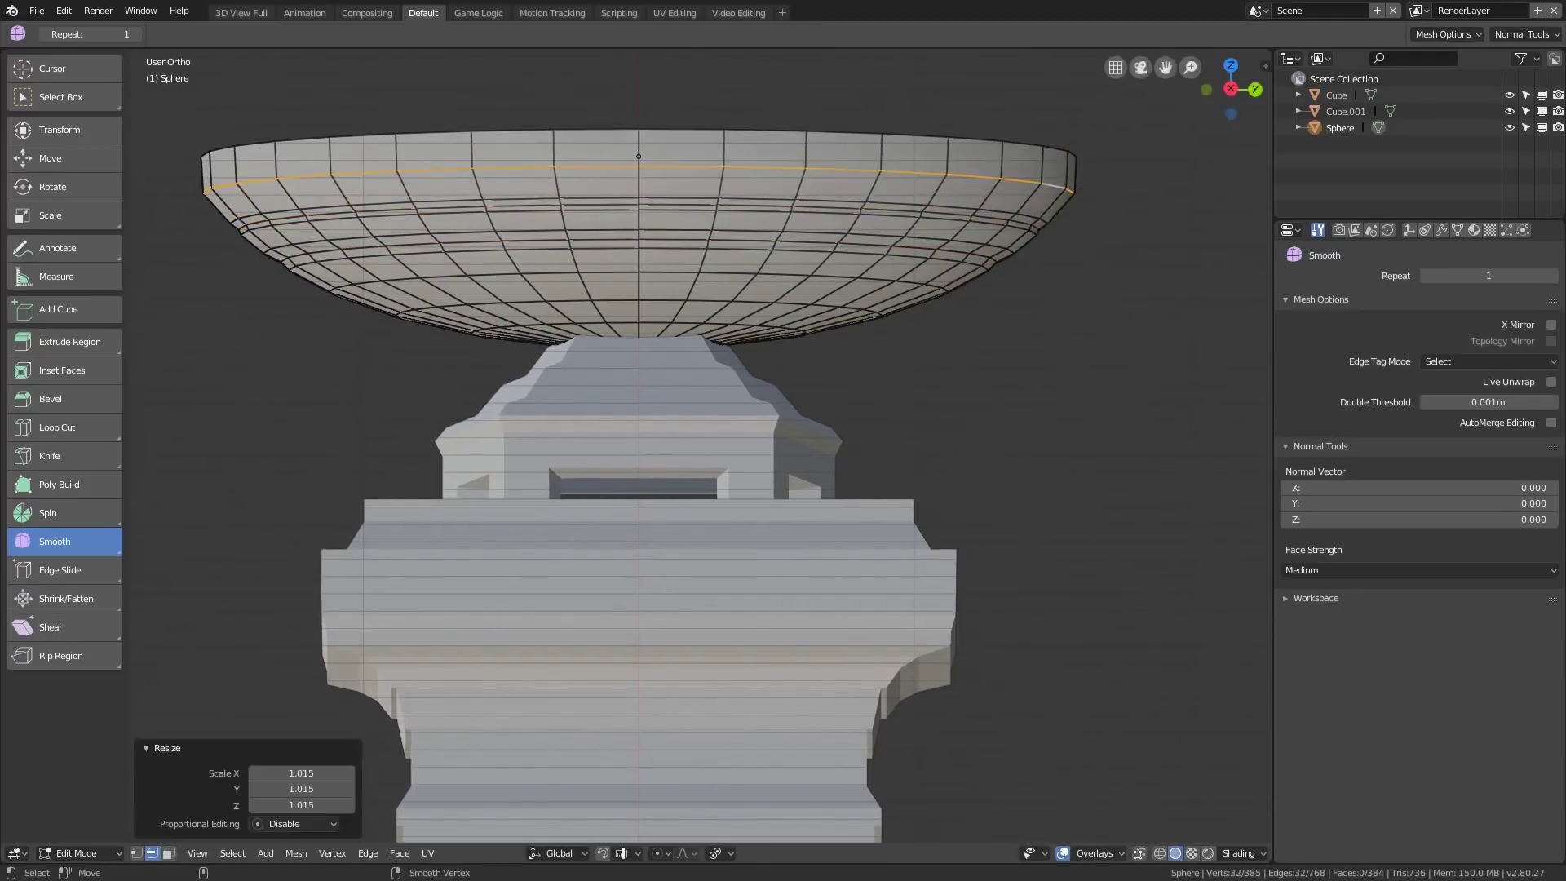
{"action": "key", "text": "ctrl+Tab"}
{"action": "left_click", "coordinate": [1012, 189]}
{"action": "key", "text": "ctrl+KP_3"}
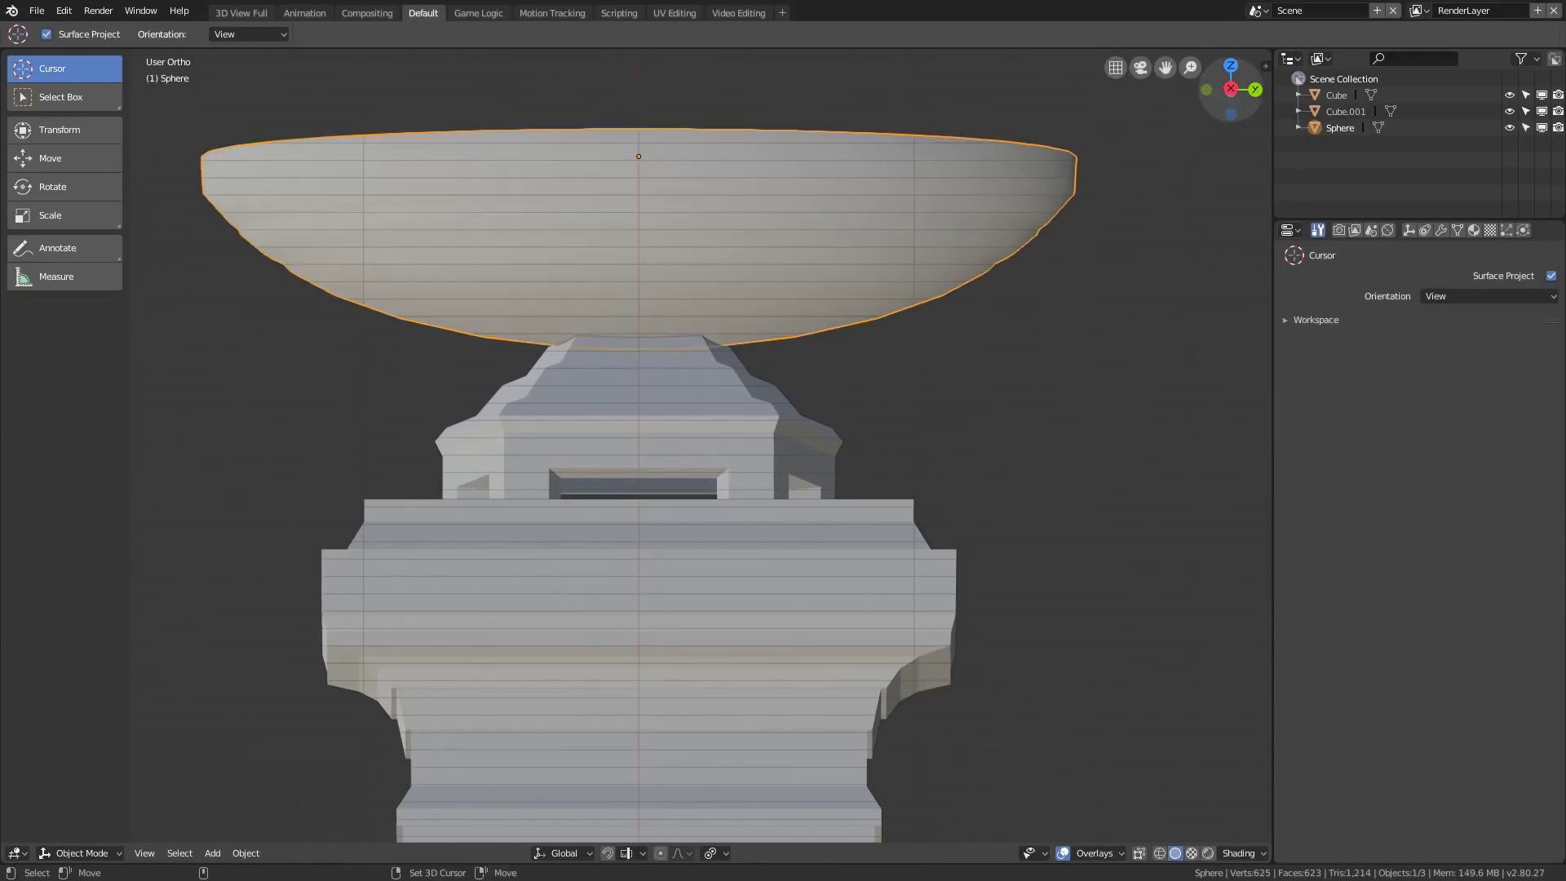
{"action": "key", "text": "ctrl+2"}
{"action": "scroll", "coordinate": [736, 489], "scroll_direction": "down", "scroll_amount": 3}
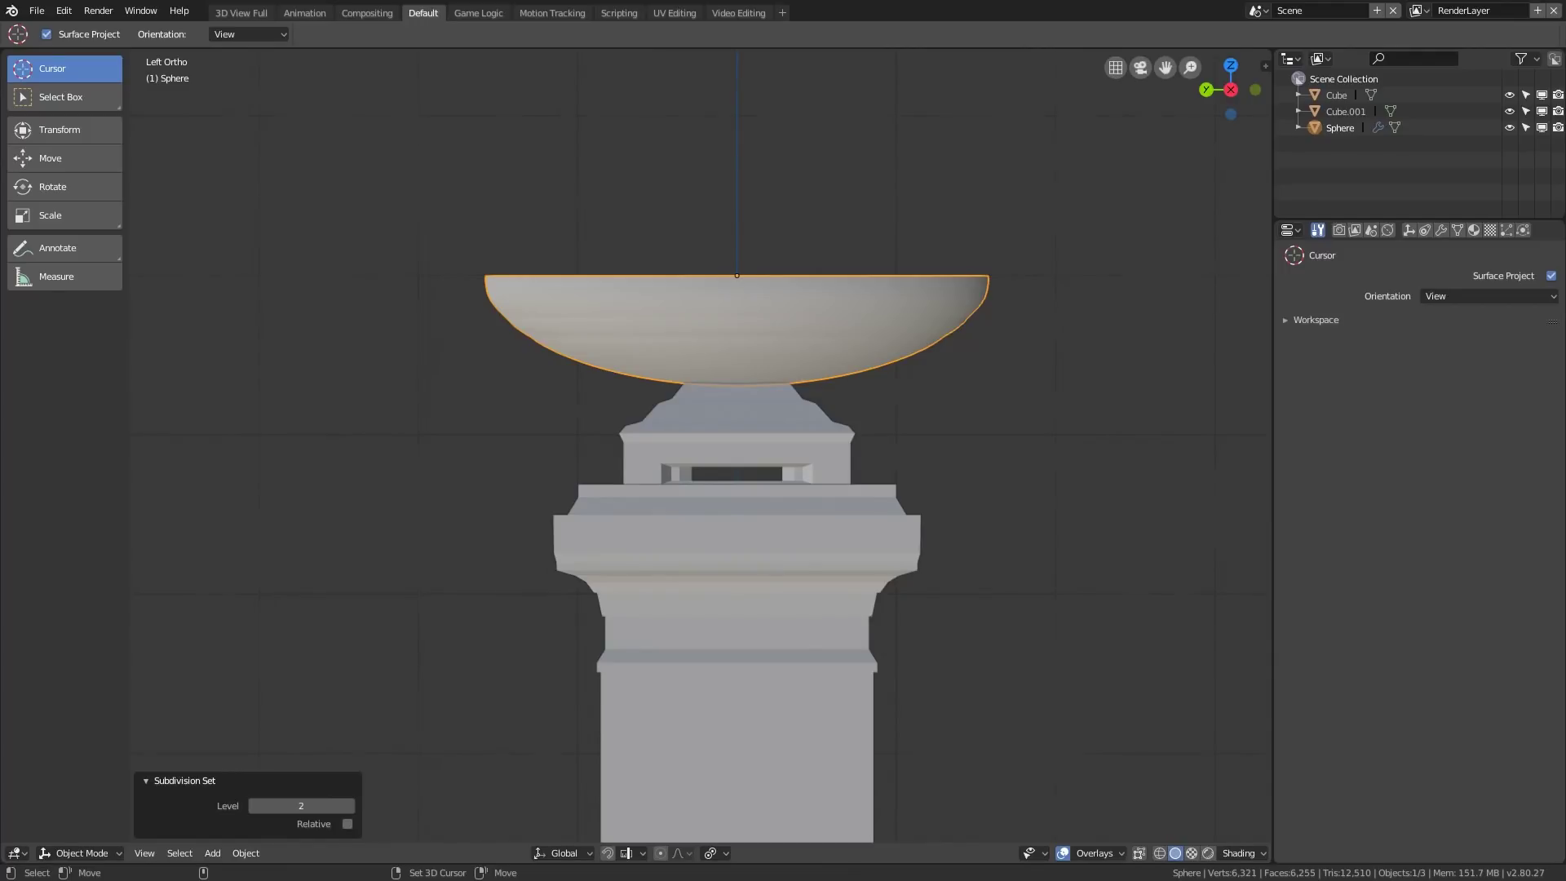
Scale the middle edge ring of the bowl's upper groove further inward to deepen the groove.
{"action": "scroll", "coordinate": [964, 290], "scroll_direction": "up", "scroll_amount": 3}
{"action": "key", "text": "ctrl+Tab"}
{"action": "left_click", "coordinate": [1091, 291]}
{"action": "scroll", "coordinate": [1091, 291], "scroll_direction": "up", "scroll_amount": 4, "text": "ctrl"}
{"action": "scroll", "coordinate": [1091, 291], "scroll_direction": "up", "scroll_amount": 1}
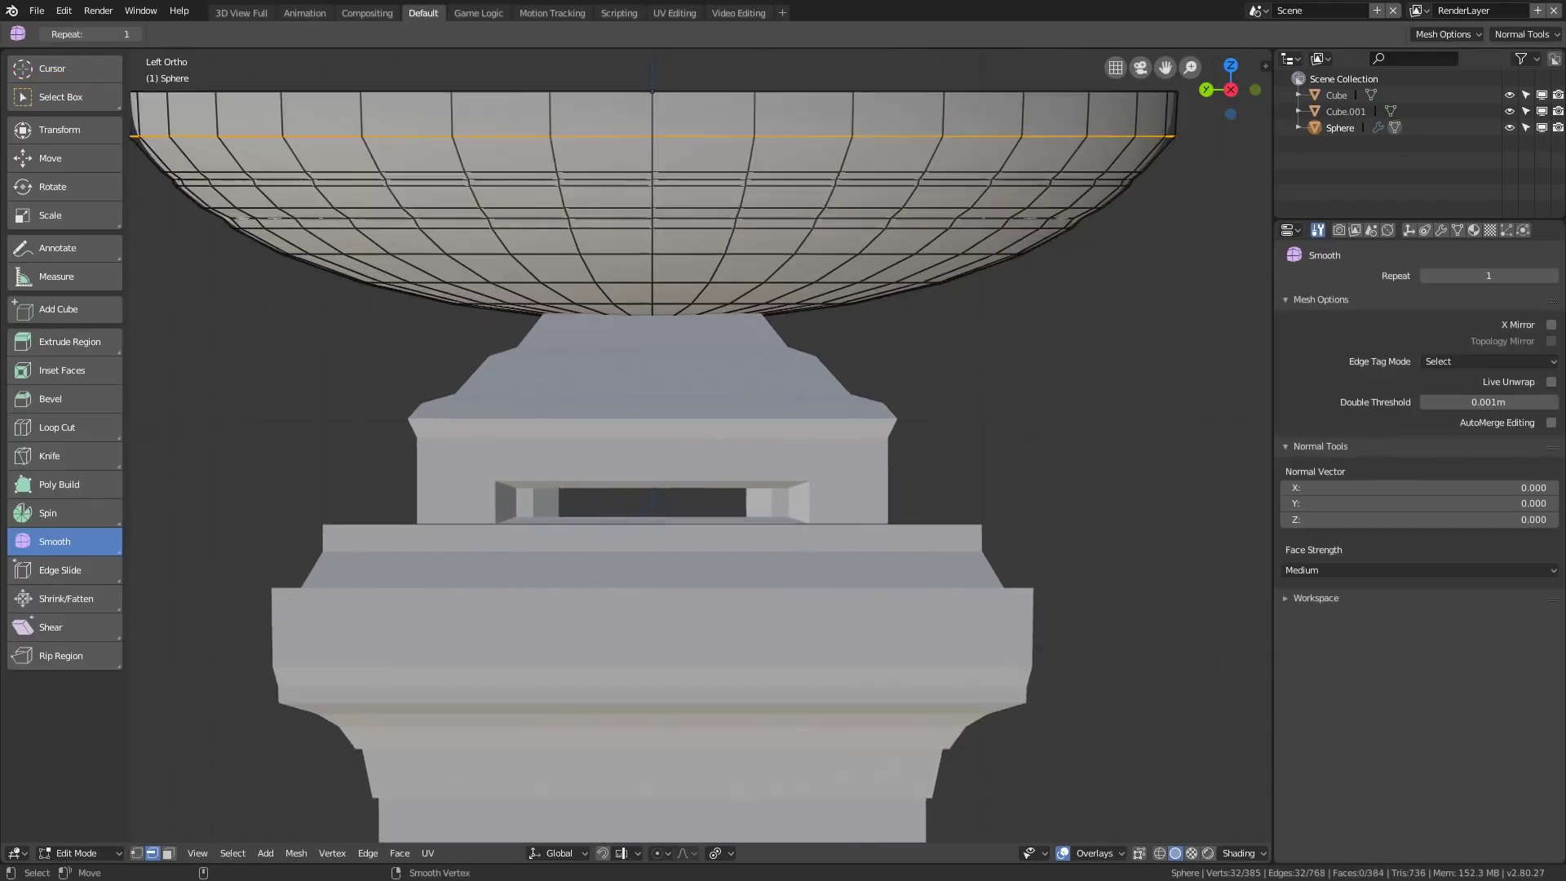
{"action": "left_click", "coordinate": [1111, 180], "text": "alt"}
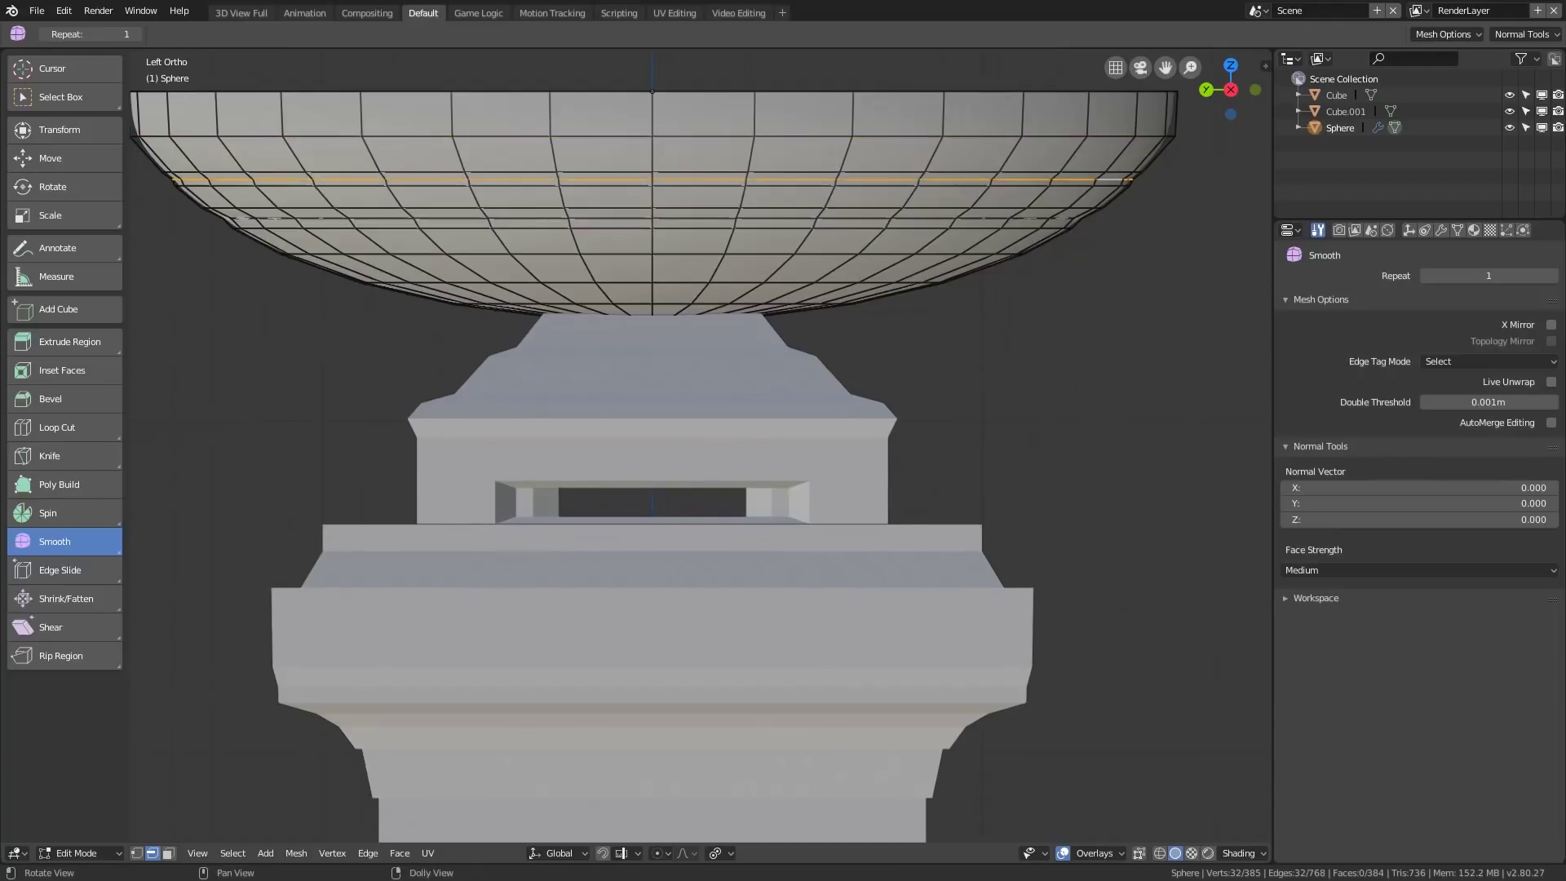
{"action": "key", "text": "s"}
{"action": "left_click", "coordinate": [1197, 172]}
Edge-slide the rings above and below the bowl's lower groove closer to it, the lower one at factor -0.222, and return to Object Mode.
{"action": "left_click", "coordinate": [1082, 207], "text": "alt"}
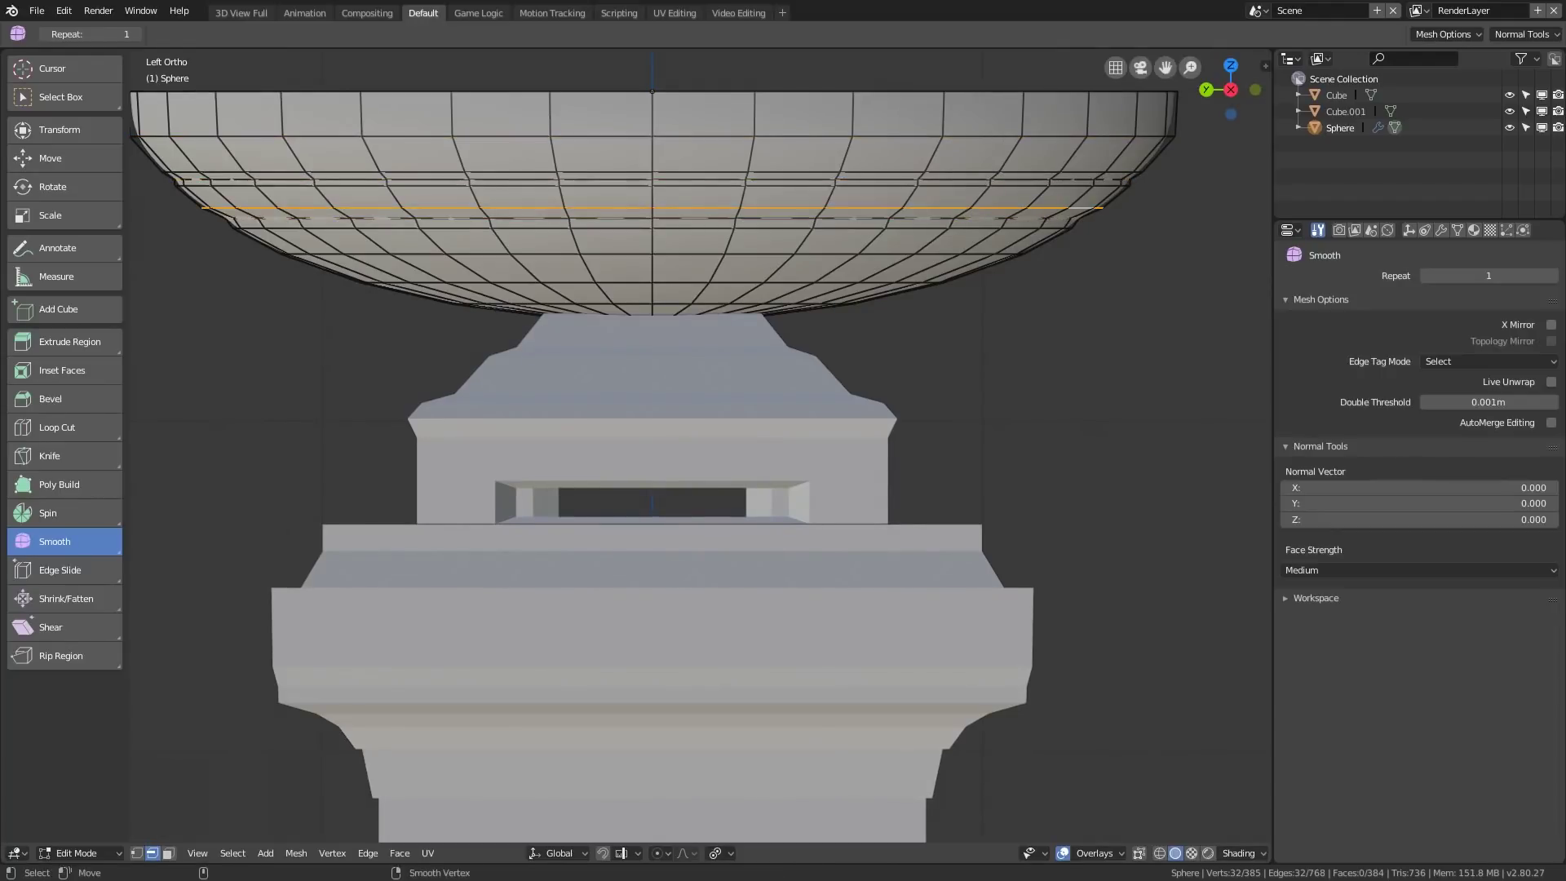
{"action": "key", "text": "g"}
{"action": "key", "text": "g"}
{"action": "key", "text": "Return"}
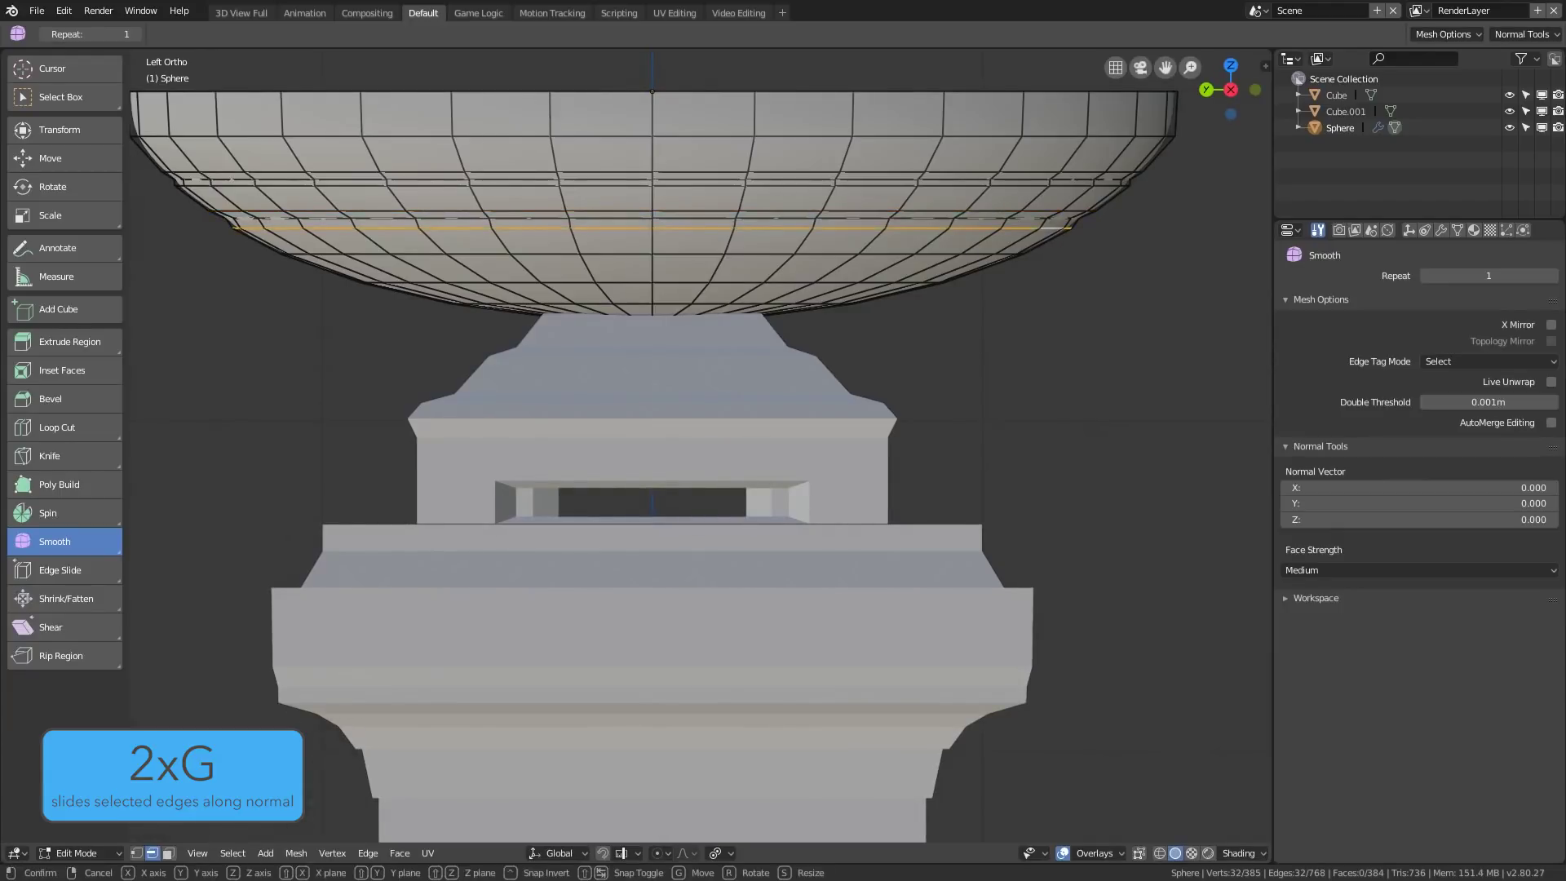
{"action": "key", "text": "g"}
{"action": "key", "text": "g"}
{"action": "left_click", "coordinate": [1150, 234]}
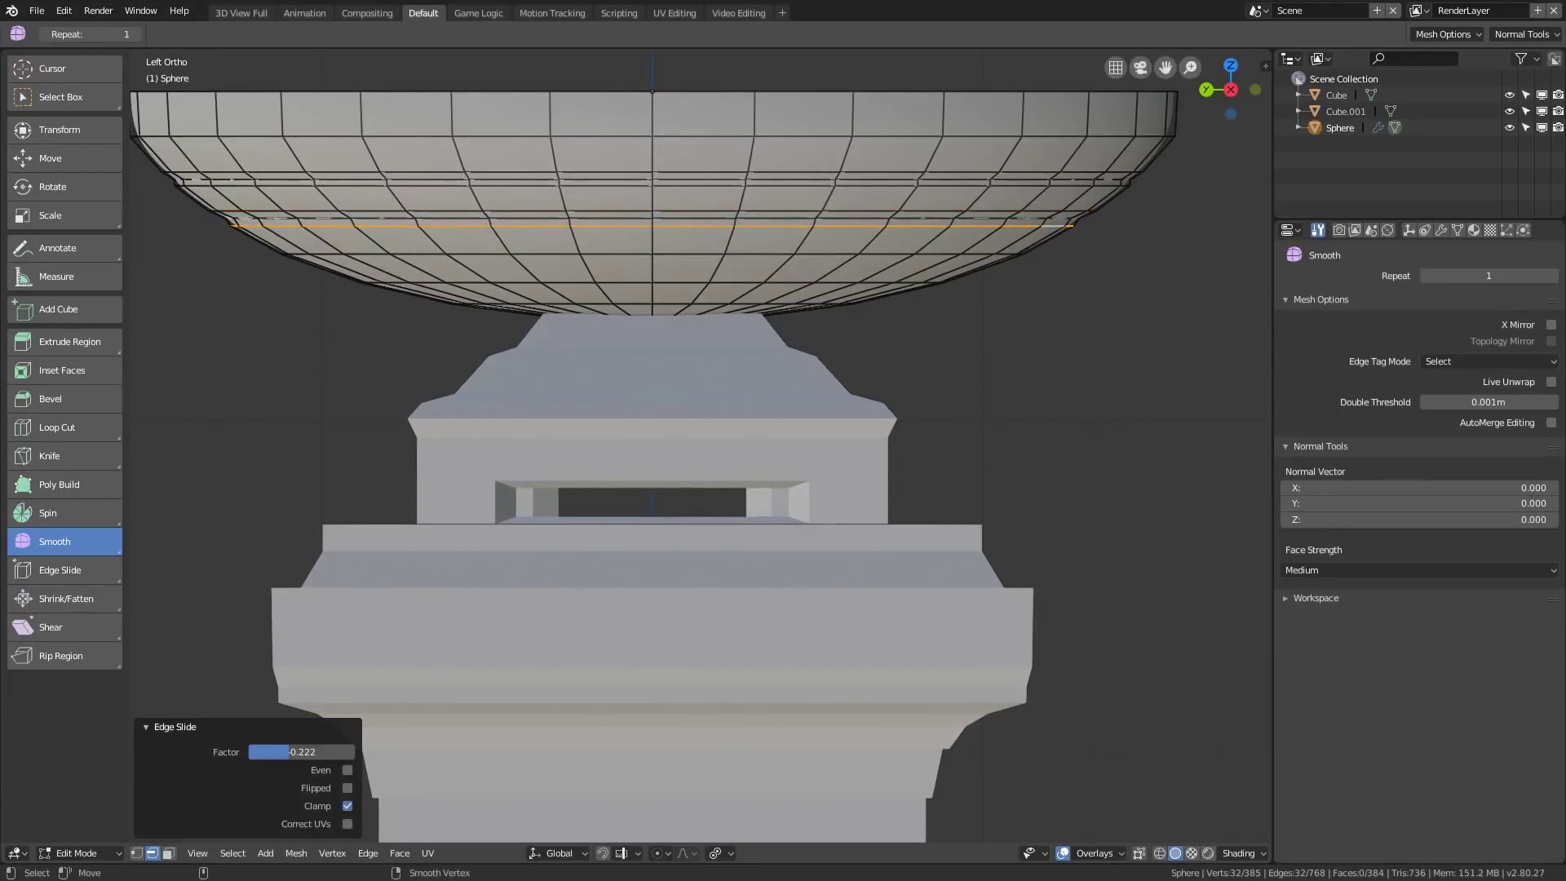
{"action": "key", "text": "ctrl+Tab"}
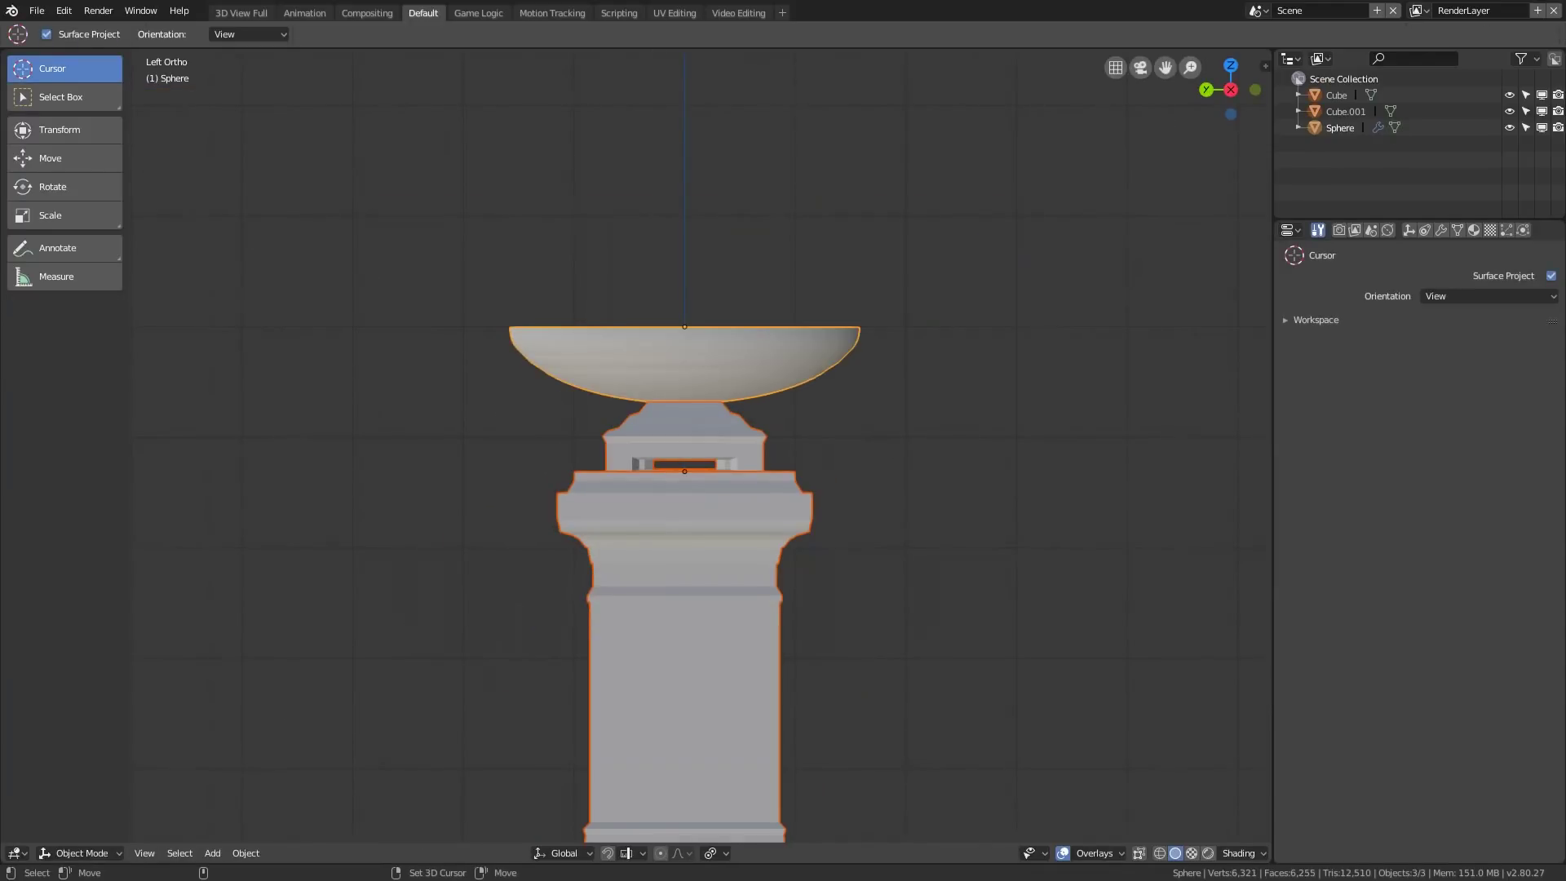
Add a Solidify modifier to the bowl.
{"action": "middle_click_drag", "start_coordinate": [721, 350], "coordinate": [699, 436]}
{"action": "scroll", "coordinate": [699, 436], "scroll_direction": "up", "scroll_amount": 4}
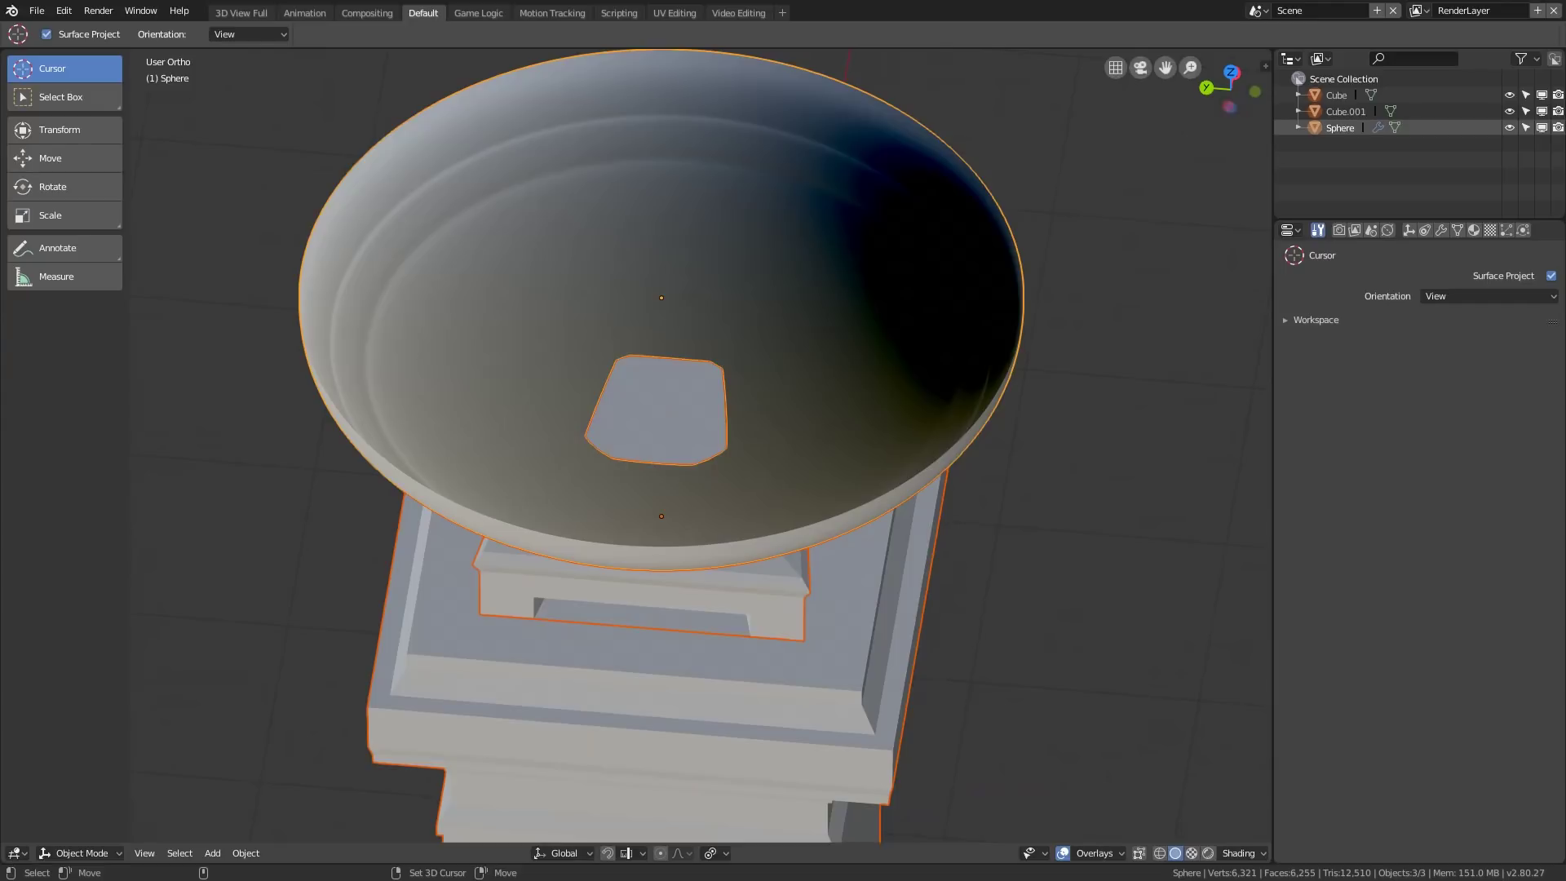
{"action": "left_click", "coordinate": [1440, 230]}
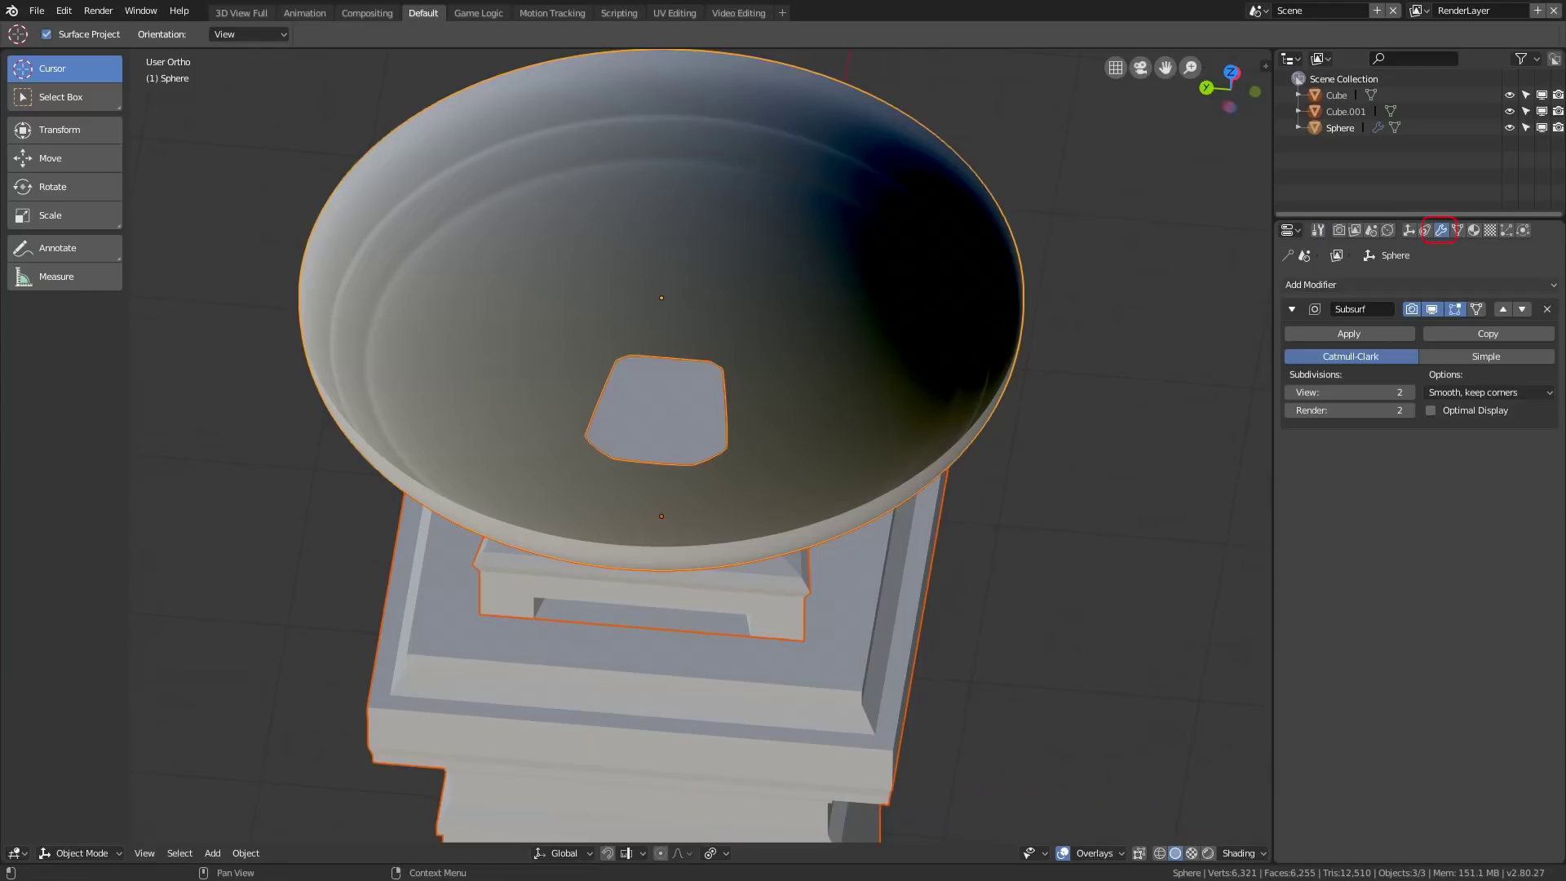
{"action": "left_click", "coordinate": [1345, 284]}
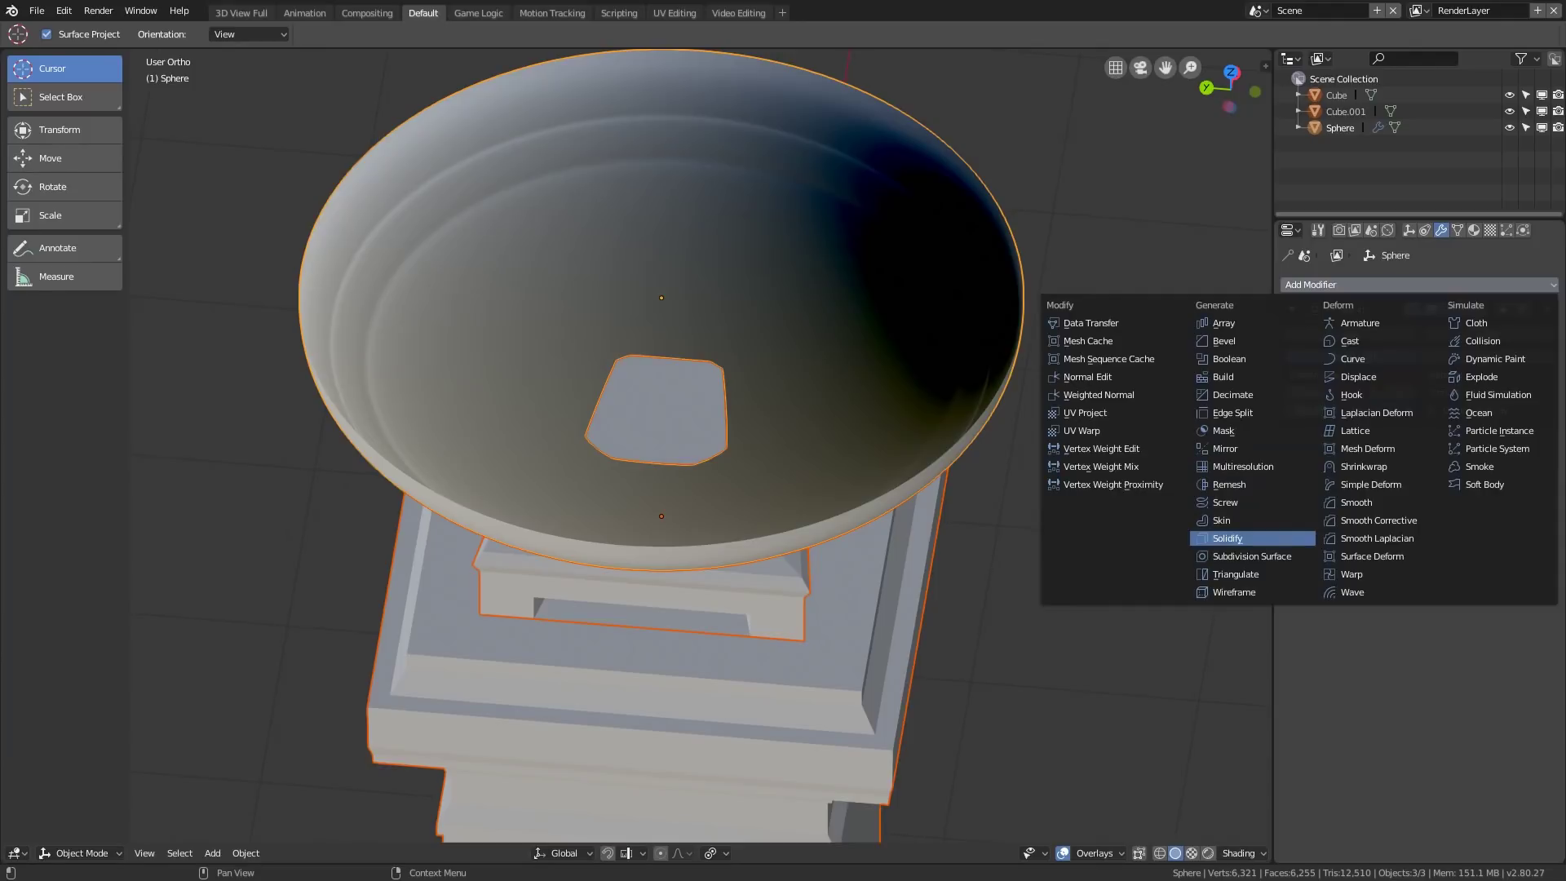
{"action": "left_click", "coordinate": [1227, 538]}
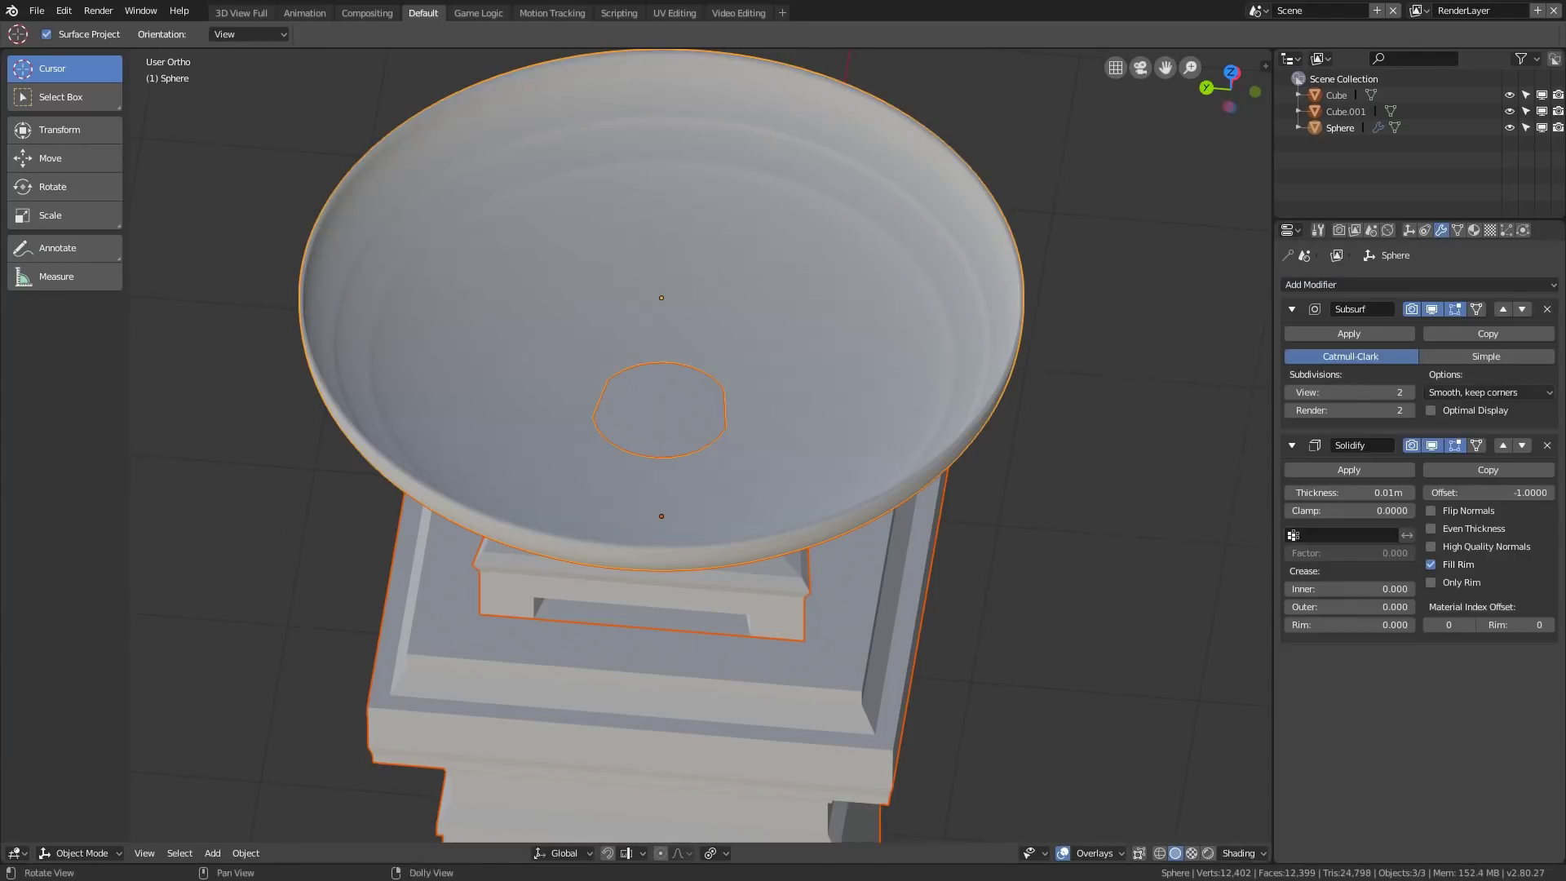
{"action": "mouse_move", "coordinate": [816, 456]}
{"action": "middle_mouse_down"}
{"action": "mouse_move", "coordinate": [809, 382]}
{"action": "mouse_move", "coordinate": [797, 472]}
{"action": "mouse_move", "coordinate": [796, 439]}
{"action": "middle_mouse_up"}
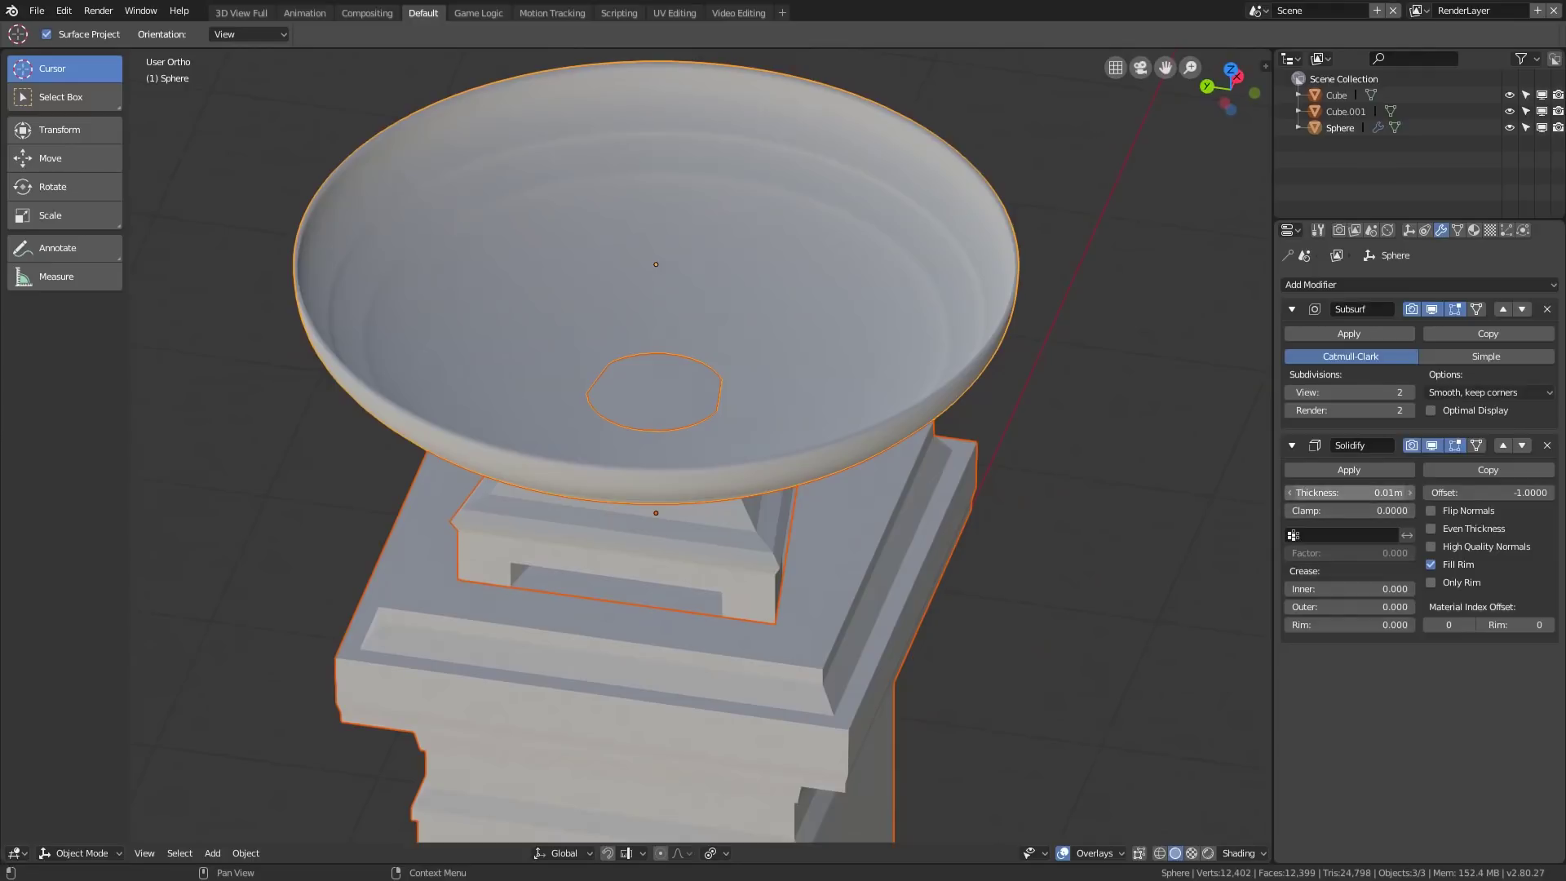
Increase the Solidify thickness to 0.02 m and on to 0.03 m to thicken the bowl's wall.
{"action": "left_click", "coordinate": [1348, 492]}
{"action": "key", "text": "BackSpace"}
{"action": "type", "text": "2"}
{"action": "key", "text": "Return"}
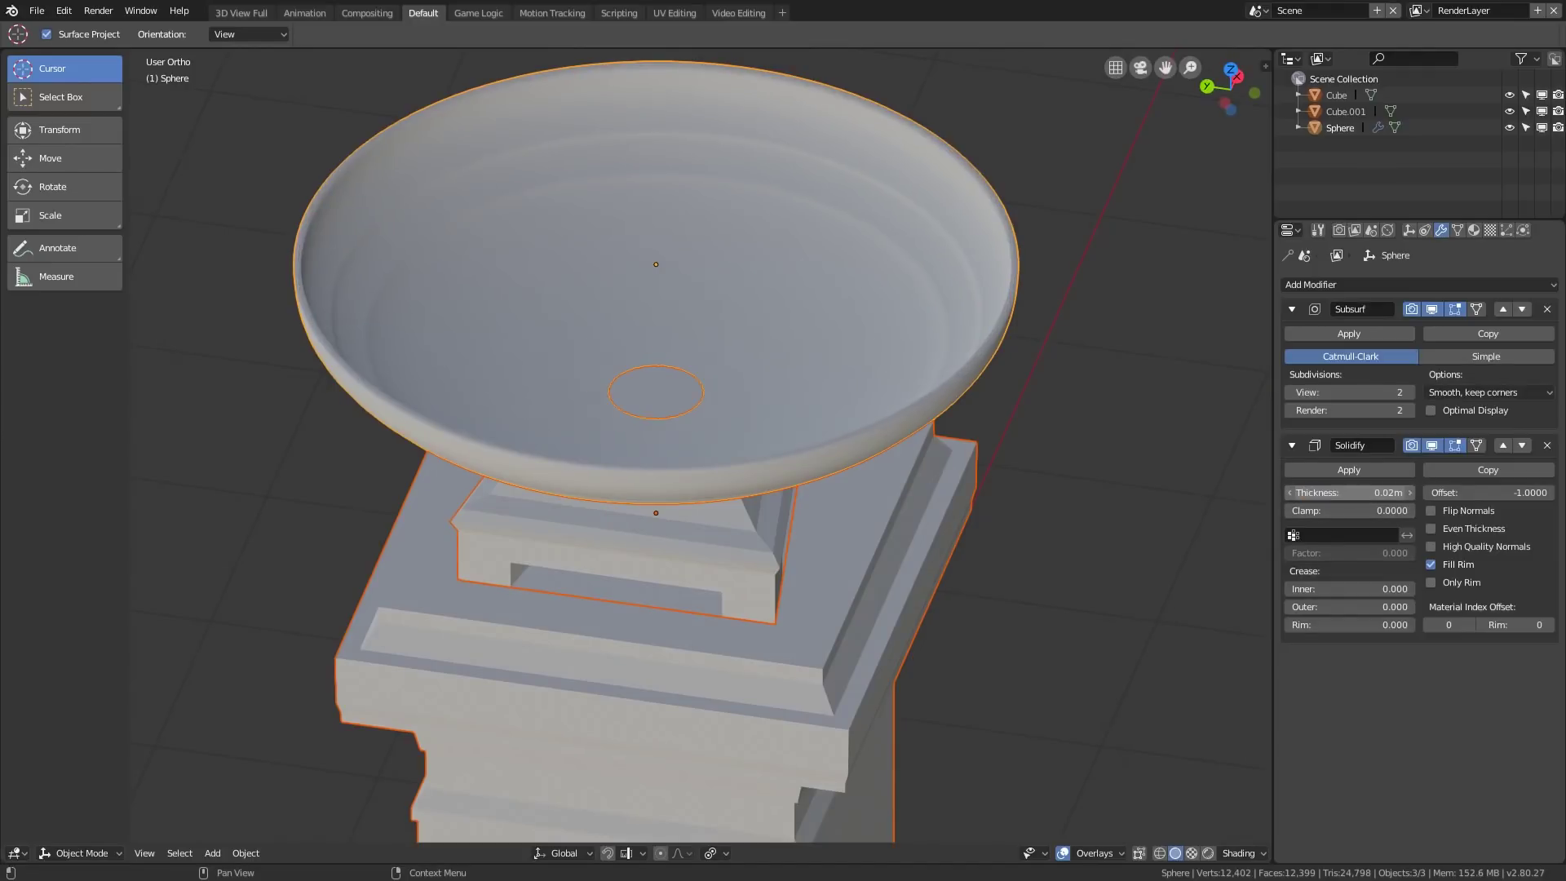
{"action": "left_click", "coordinate": [1349, 493]}
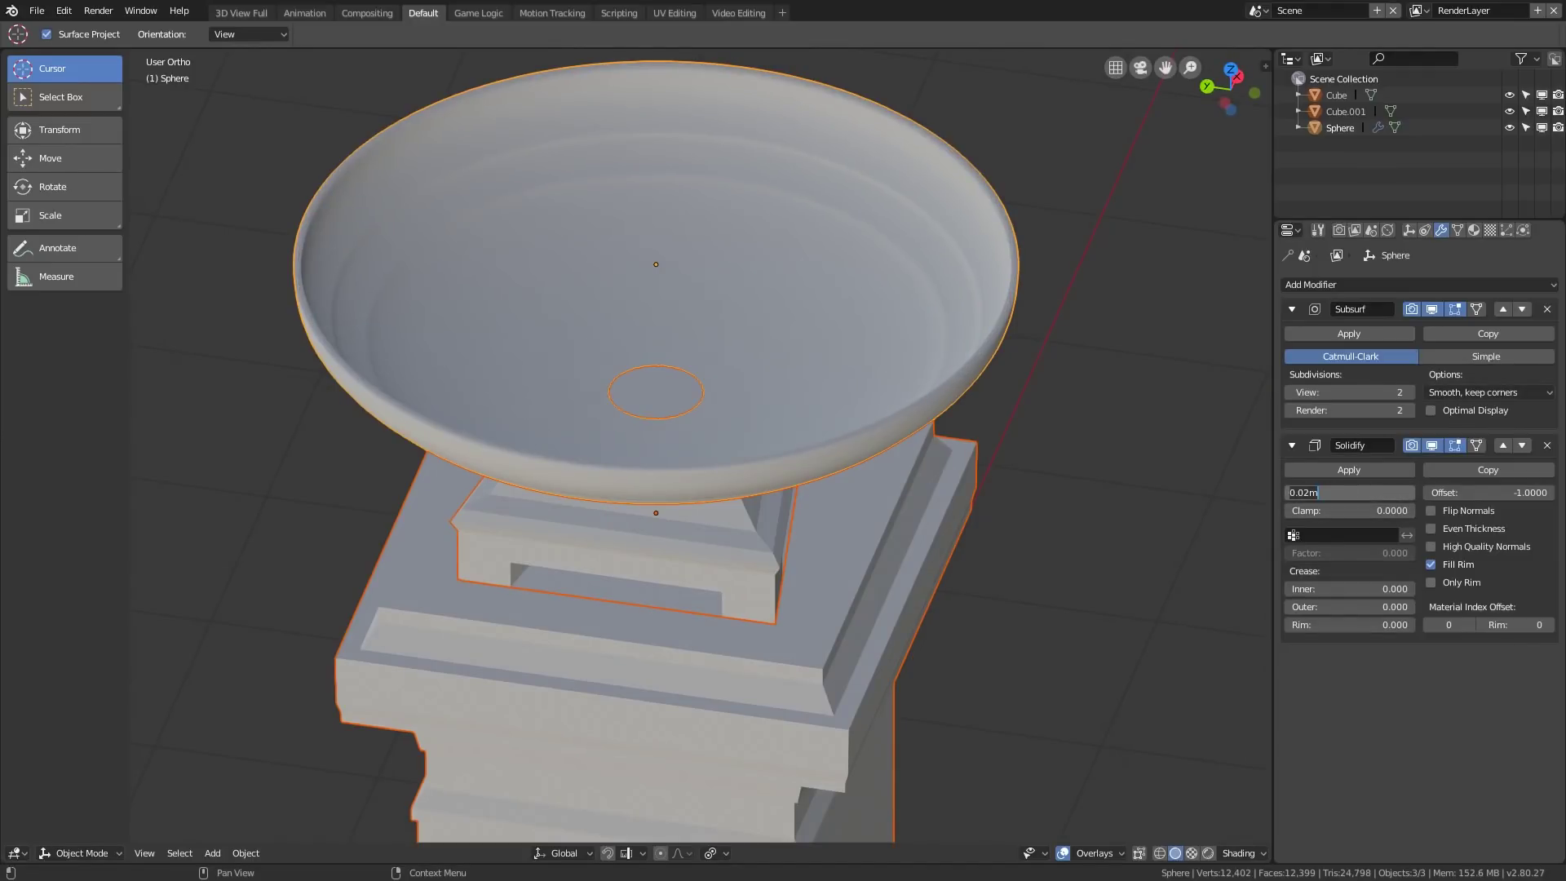
{"action": "key", "text": "BackSpace"}
{"action": "type", "text": "3"}
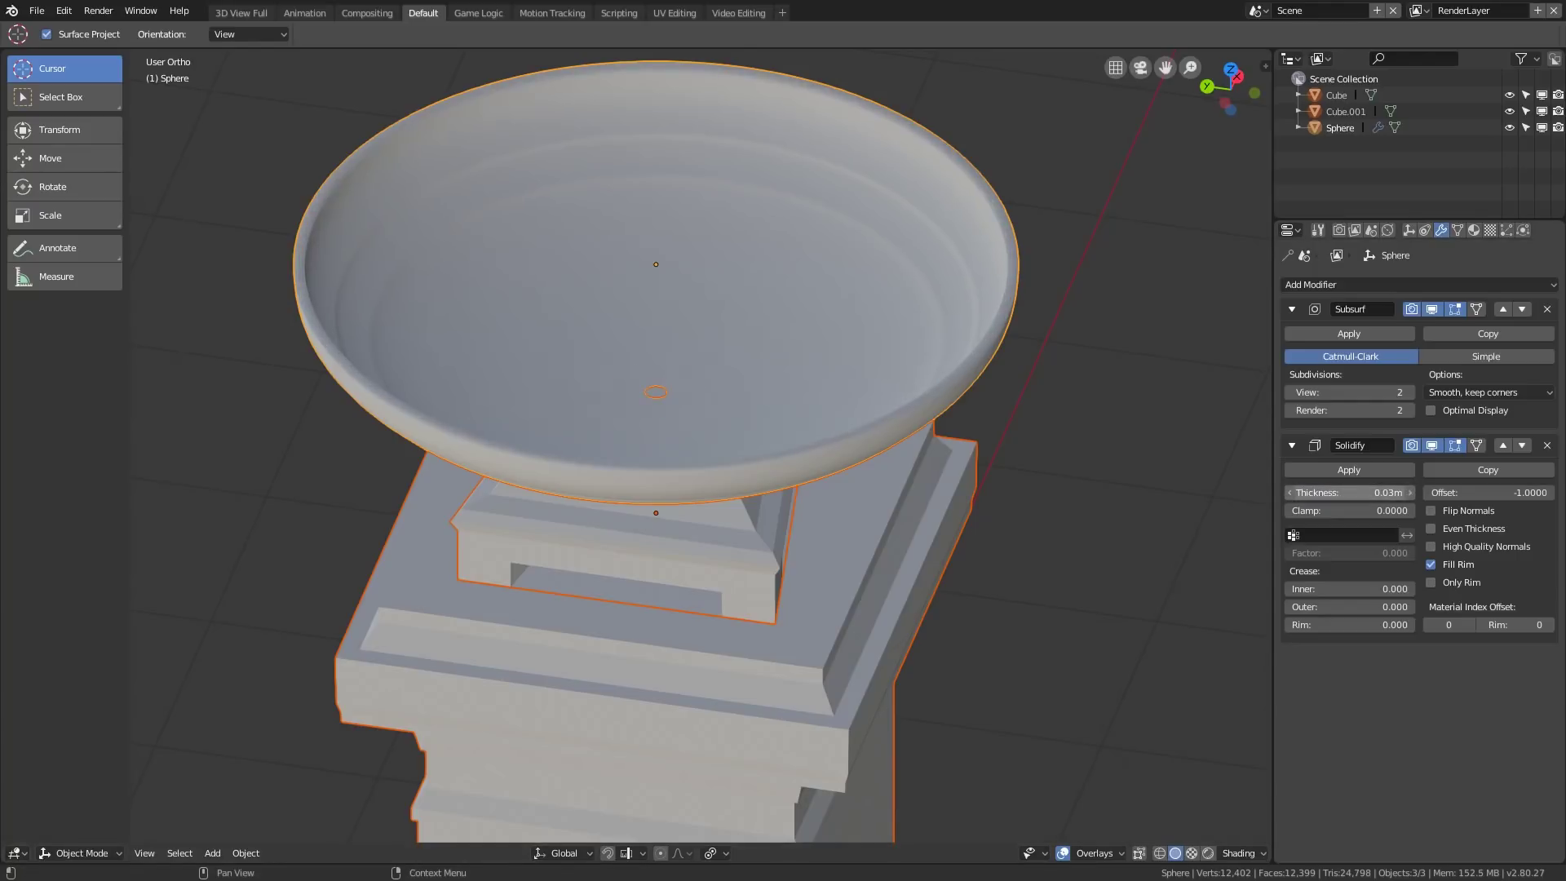
{"action": "type", "text": "5"}
{"action": "key", "text": "Return"}
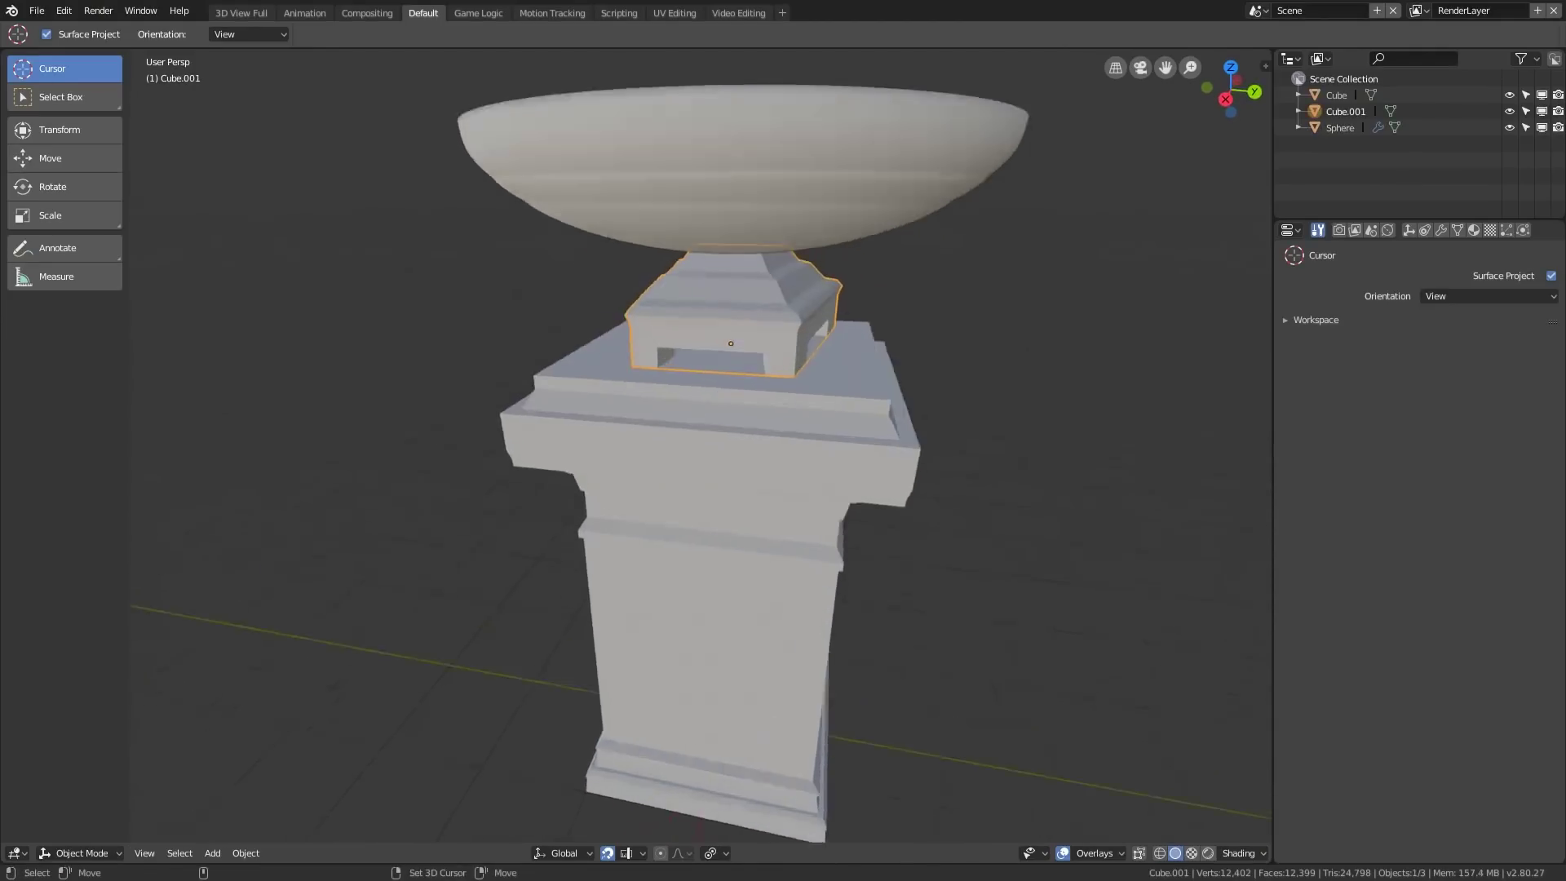
In Edit Mode on the footed block, select the faces inside the openings between its feet and delete them.
{"action": "scroll", "coordinate": [975, 346], "scroll_direction": "up", "scroll_amount": 3}
{"action": "key", "text": "Tab"}
{"action": "left_click", "coordinate": [1103, 347]}
{"action": "key", "text": "ctrl+Tab"}
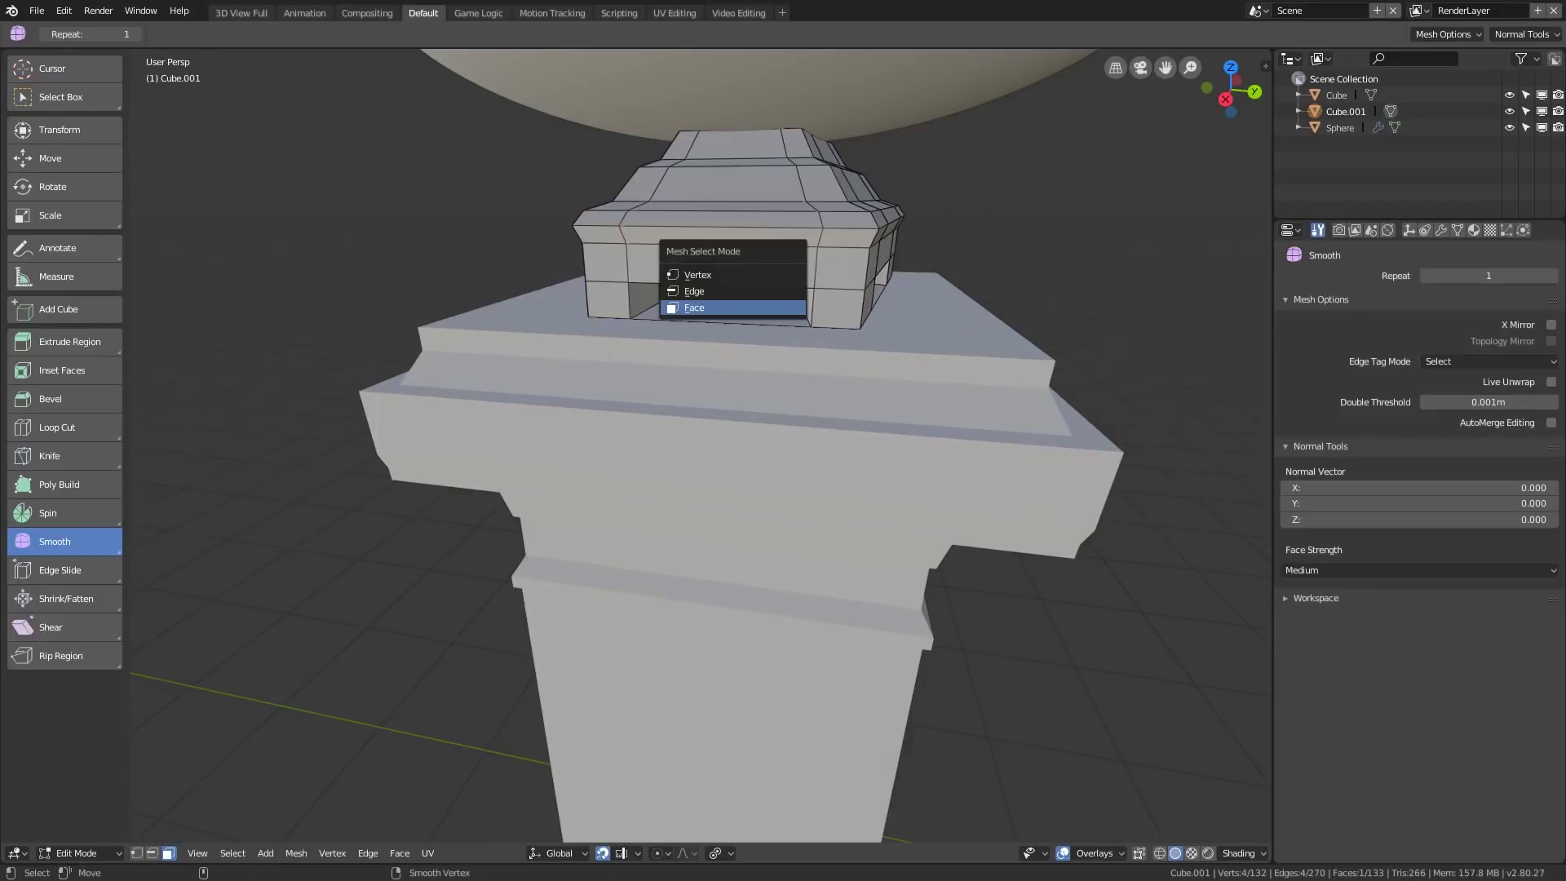
{"action": "left_click", "coordinate": [734, 307]}
{"action": "left_click", "coordinate": [725, 314], "text": "shift"}
{"action": "left_click", "coordinate": [726, 308], "text": "shift"}
{"action": "left_click", "coordinate": [730, 297], "text": "shift"}
{"action": "middle_click_drag", "start_coordinate": [729, 301], "coordinate": [440, 301]}
{"action": "left_click", "coordinate": [709, 300], "text": "shift"}
{"action": "left_click", "coordinate": [722, 316], "text": "shift"}
{"action": "left_click", "coordinate": [711, 295], "text": "shift"}
{"action": "middle_click_drag", "start_coordinate": [722, 316], "coordinate": [538, 302]}
{"action": "left_click", "coordinate": [719, 309], "text": "shift"}
{"action": "key", "text": "x"}
{"action": "left_click", "coordinate": [668, 307]}
Delete the remaining bottom faces between the block's feet so that it stands on four separate feet.
{"action": "left_click", "coordinate": [705, 283]}
{"action": "left_click", "coordinate": [738, 273], "text": "shift"}
{"action": "key", "text": "x"}
{"action": "left_click", "coordinate": [738, 276]}
{"action": "left_click", "coordinate": [703, 333]}
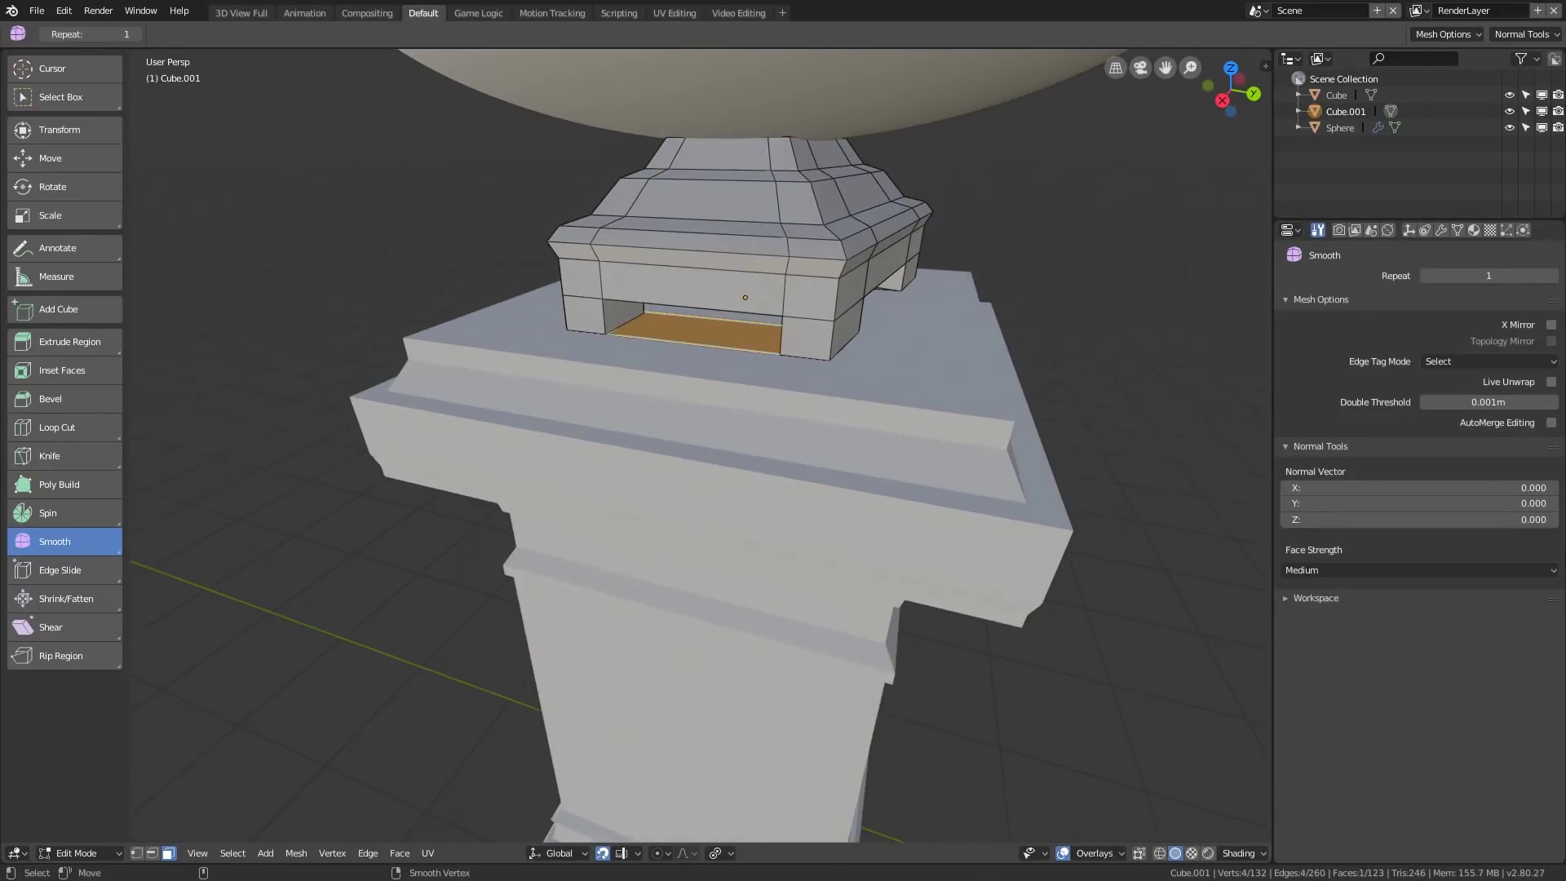
{"action": "key", "text": "x"}
{"action": "left_click", "coordinate": [704, 324]}
{"action": "middle_click_drag", "start_coordinate": [714, 320], "coordinate": [607, 293]}
{"action": "left_click", "coordinate": [806, 291]}
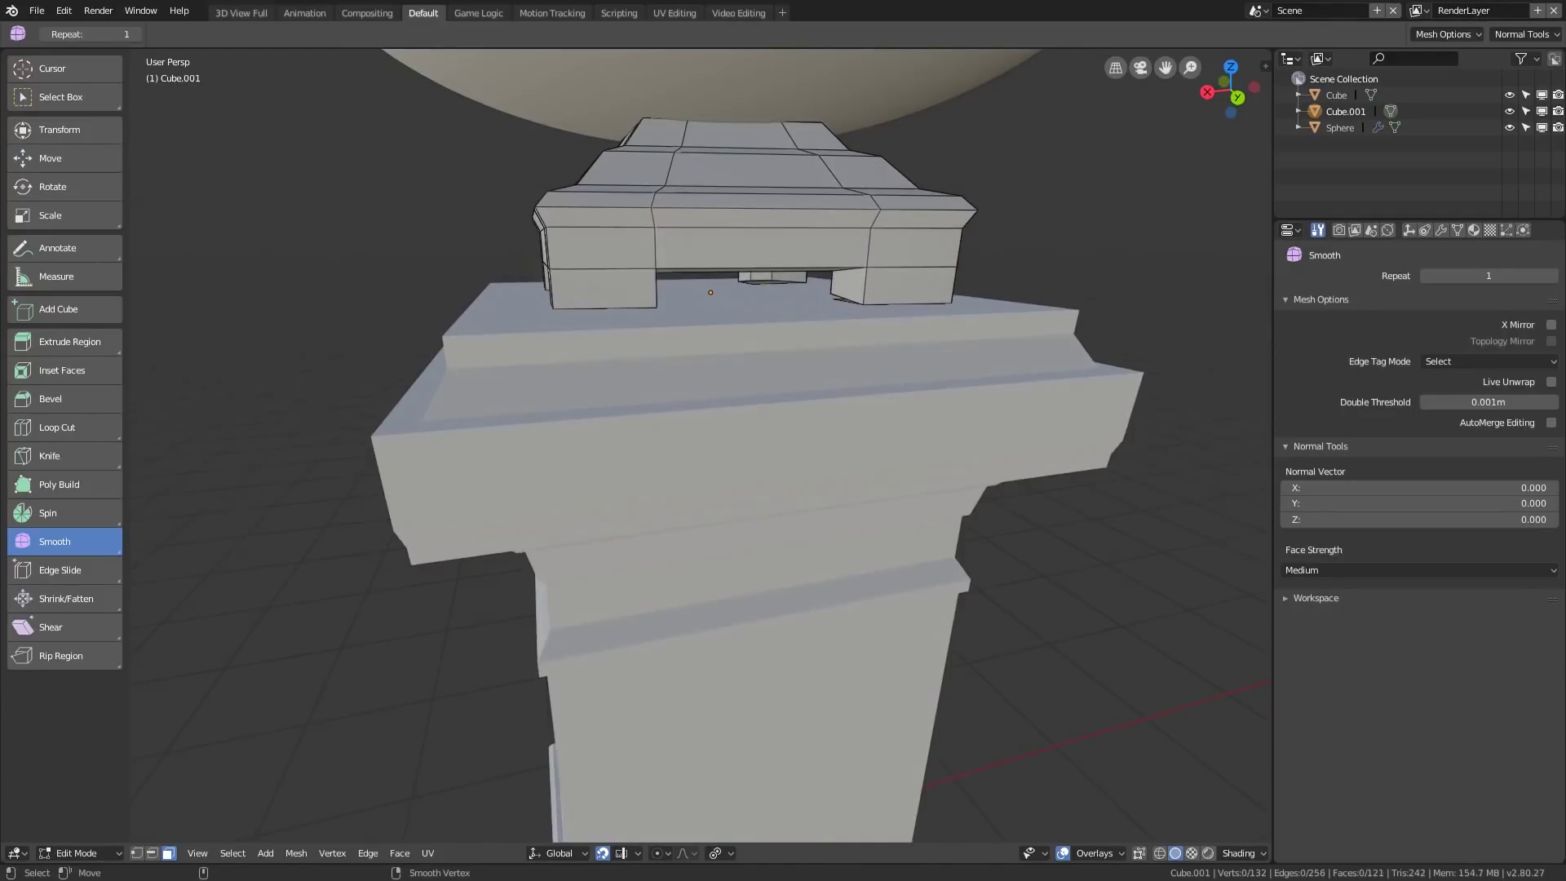
Select the bottom faces of all four feet, using wireframe display to reach the hidden ones, and delete them.
{"action": "middle_click_drag", "start_coordinate": [803, 294], "coordinate": [615, 295]}
{"action": "scroll", "coordinate": [616, 295], "scroll_direction": "up", "scroll_amount": 2}
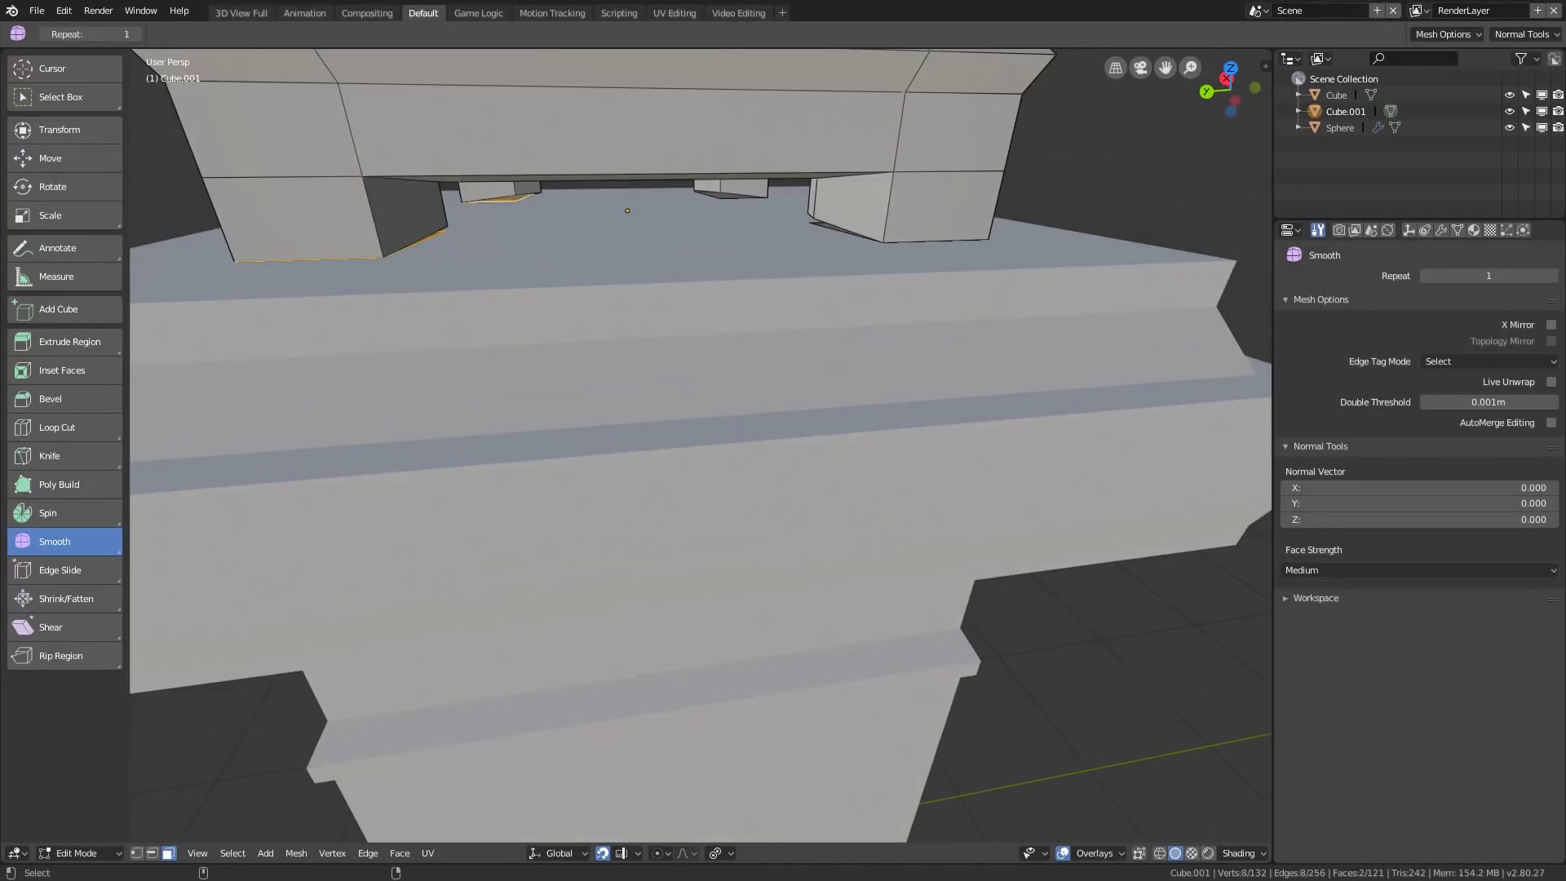
{"action": "left_click", "coordinate": [728, 196], "text": "shift"}
{"action": "middle_click_drag", "start_coordinate": [627, 210], "coordinate": [634, 209]}
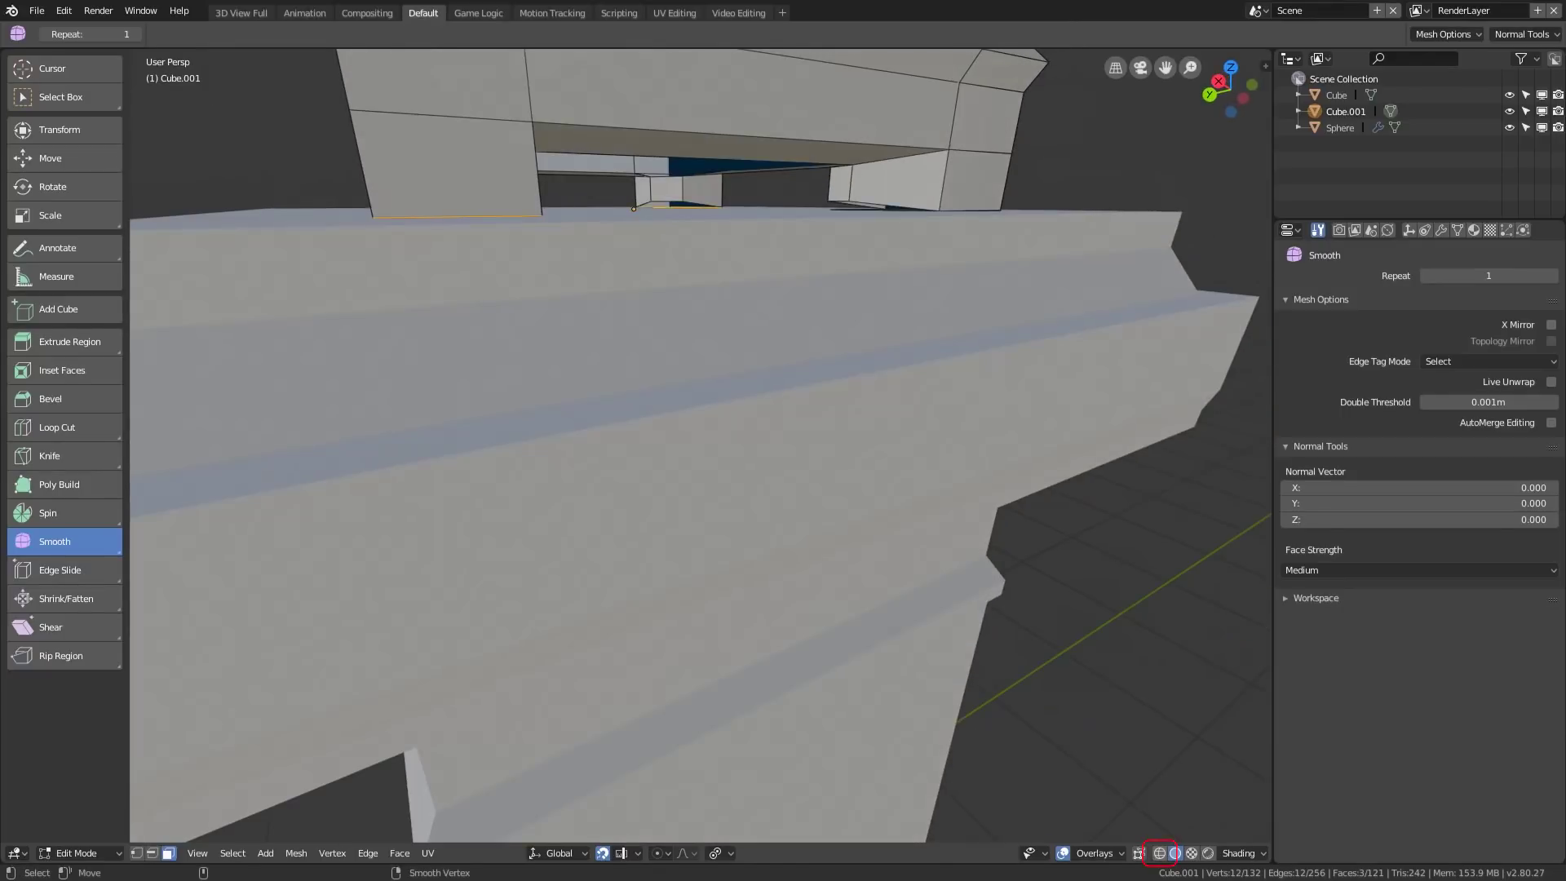
{"action": "key", "text": "shift+z"}
{"action": "middle_click_drag", "start_coordinate": [701, 456], "coordinate": [714, 366]}
{"action": "left_click", "coordinate": [929, 362], "text": "shift"}
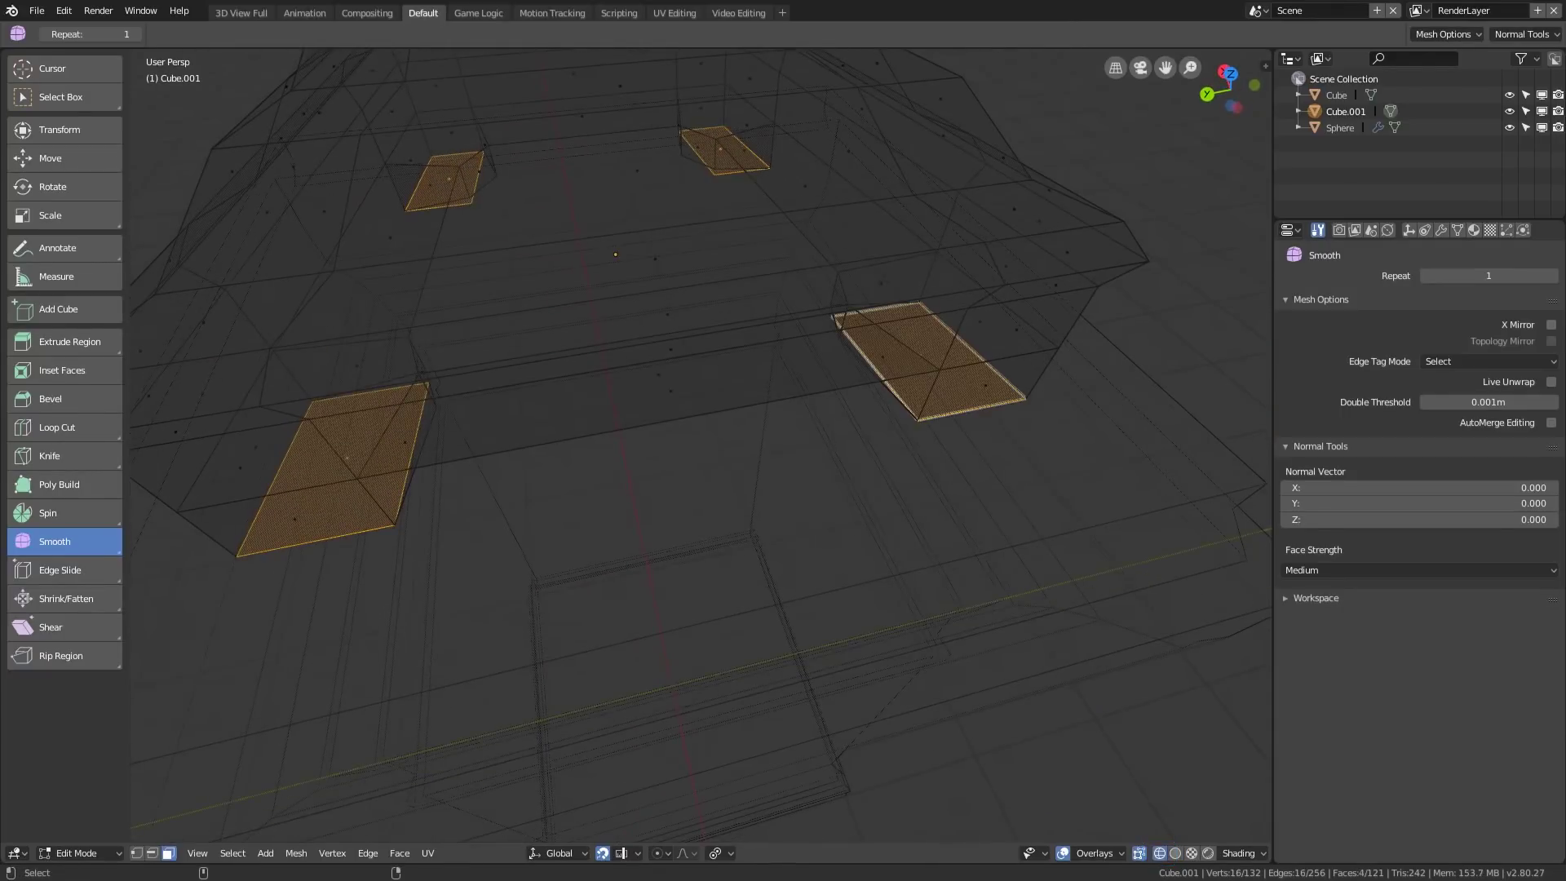
{"action": "middle_click_drag", "start_coordinate": [929, 362], "coordinate": [889, 483]}
{"action": "key", "text": "x"}
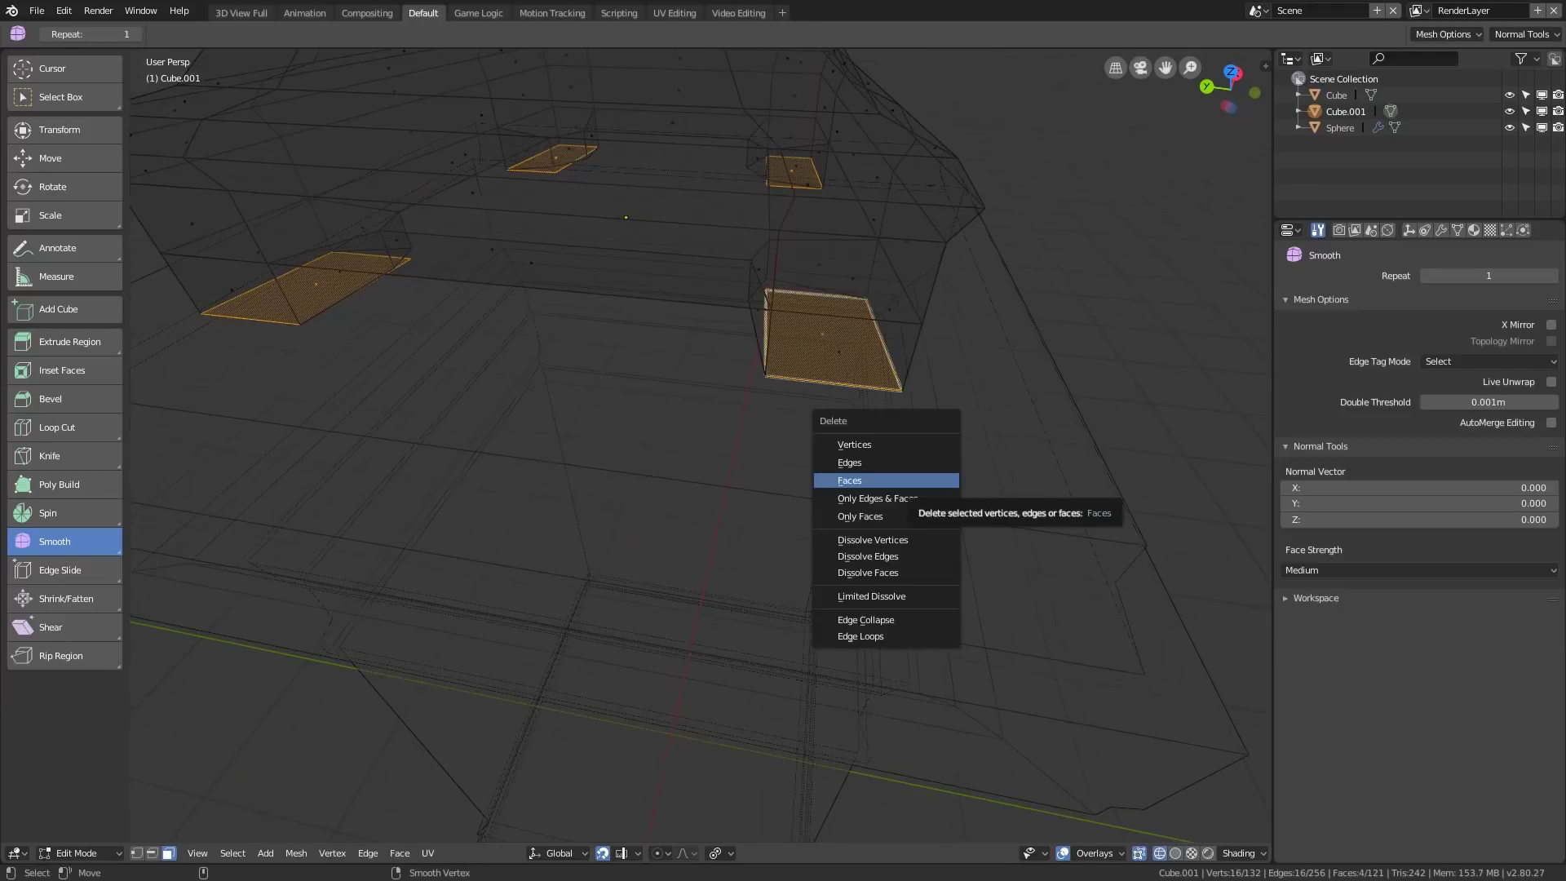
{"action": "left_click", "coordinate": [911, 482]}
Select the open bottom edge loops of all four feet and flatten them to one level by scaling to 0 along Z.
{"action": "key", "text": "ctrl+Tab"}
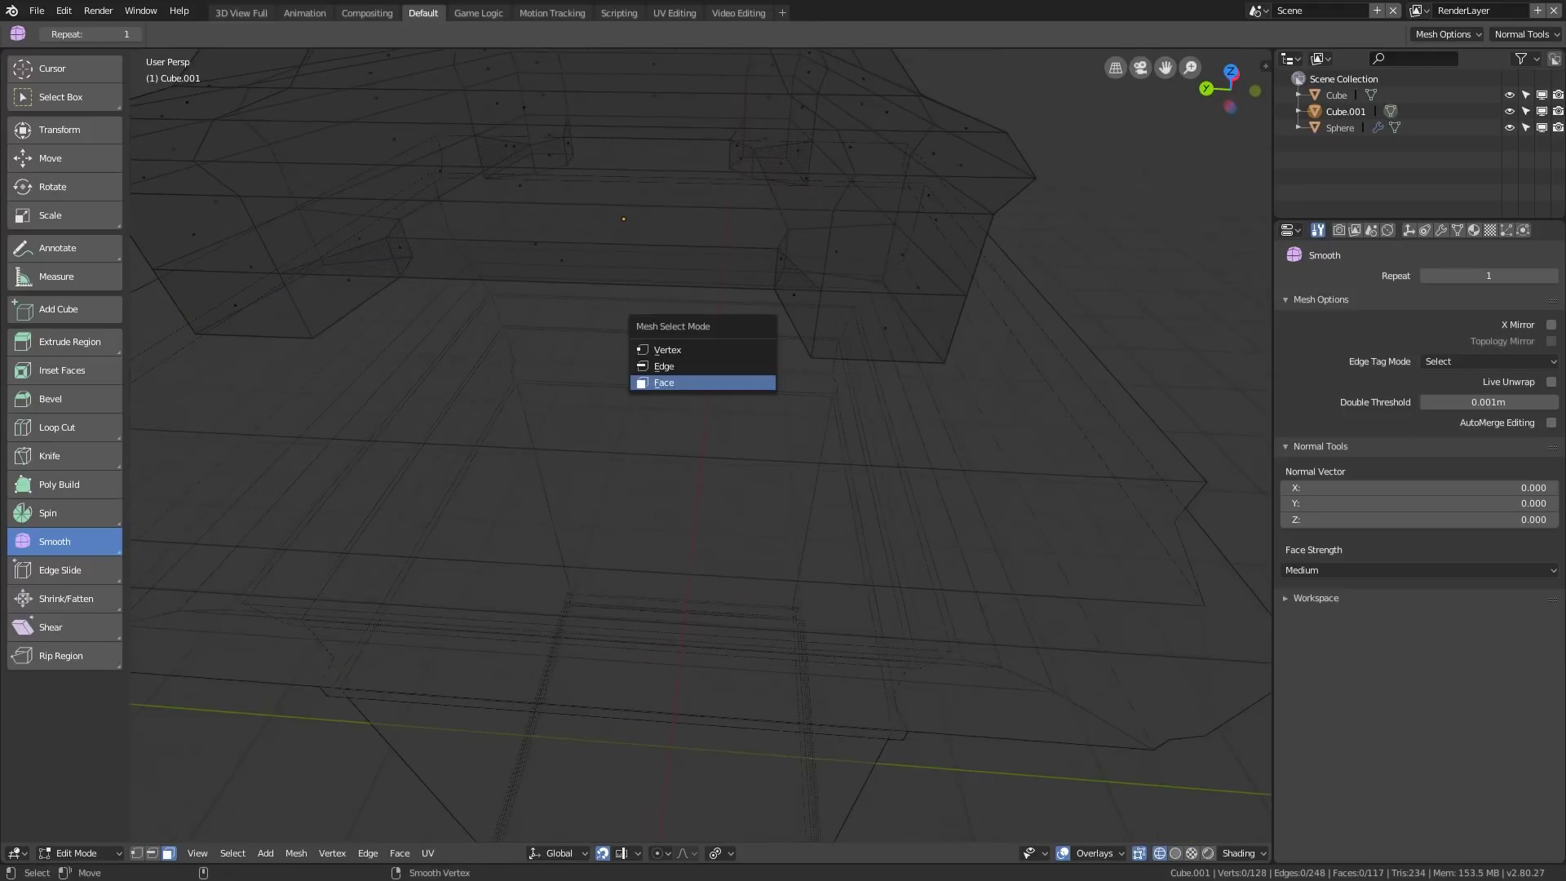
{"action": "left_click", "coordinate": [734, 366]}
{"action": "left_click", "coordinate": [877, 361], "text": "alt"}
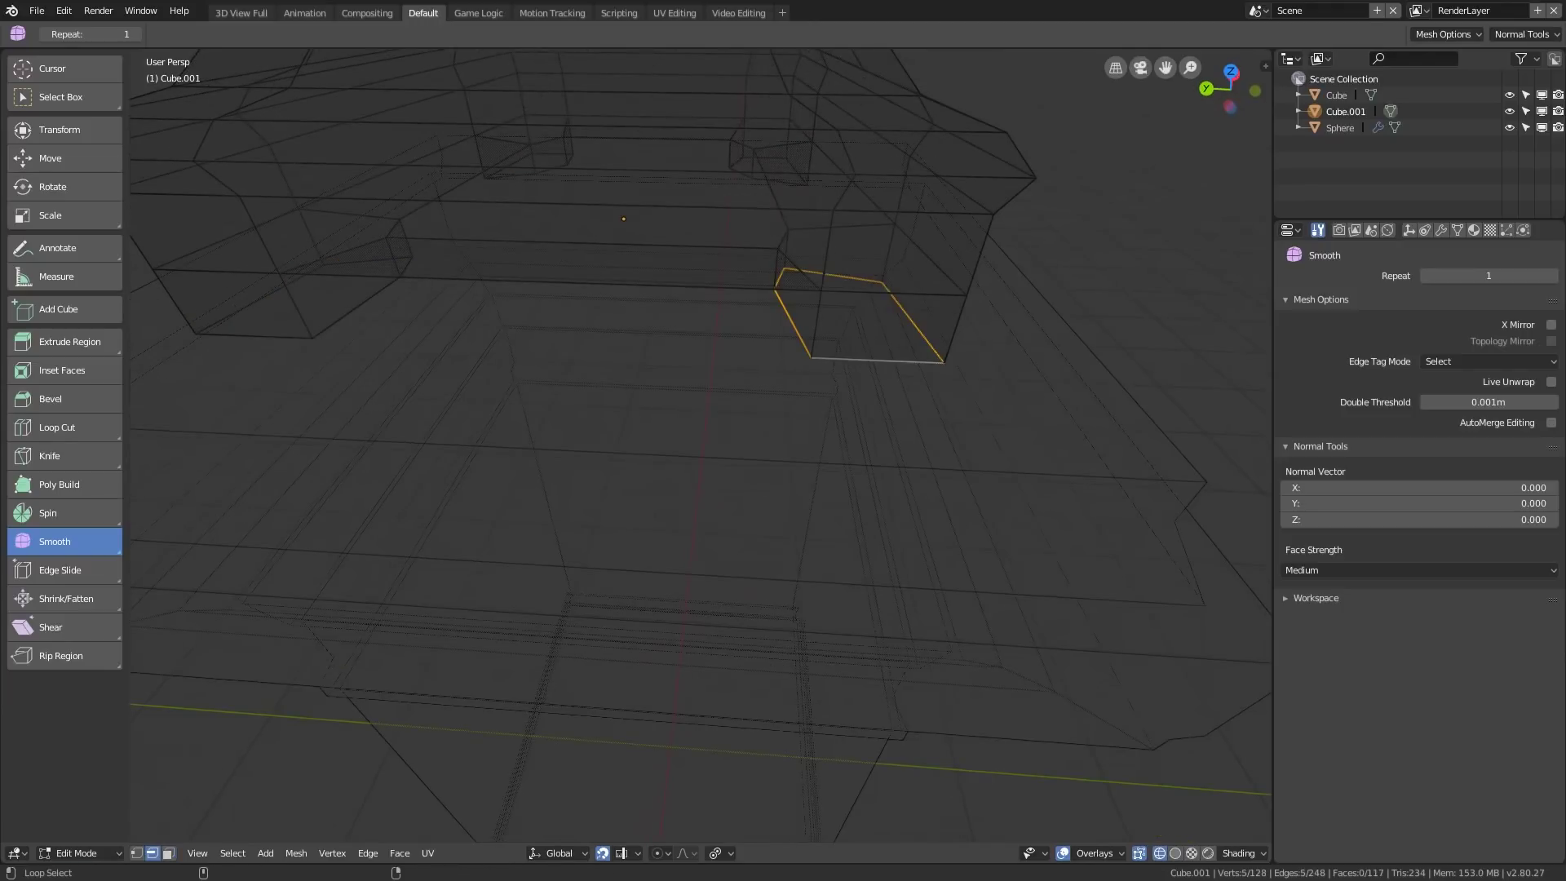
{"action": "left_click", "coordinate": [407, 278], "text": "alt+shift"}
{"action": "key", "text": "ctrl+z"}
{"action": "mouse_move", "coordinate": [408, 278]}
{"action": "middle_mouse_down"}
{"action": "mouse_move", "coordinate": [408, 221]}
{"action": "mouse_move", "coordinate": [408, 260]}
{"action": "middle_mouse_up"}
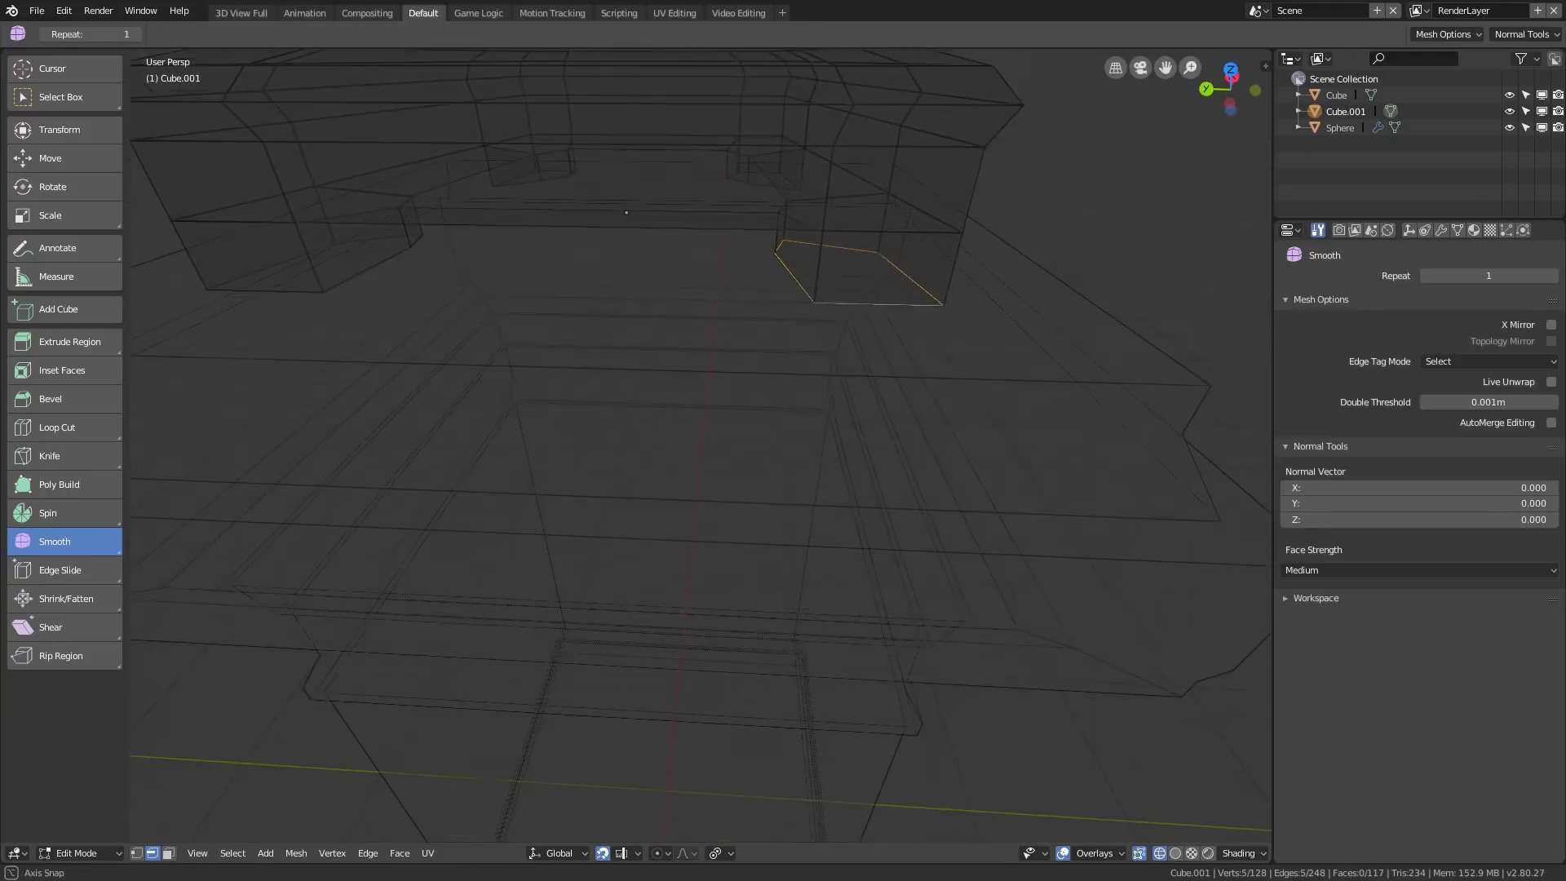
{"action": "left_click", "coordinate": [367, 270], "text": "alt+shift"}
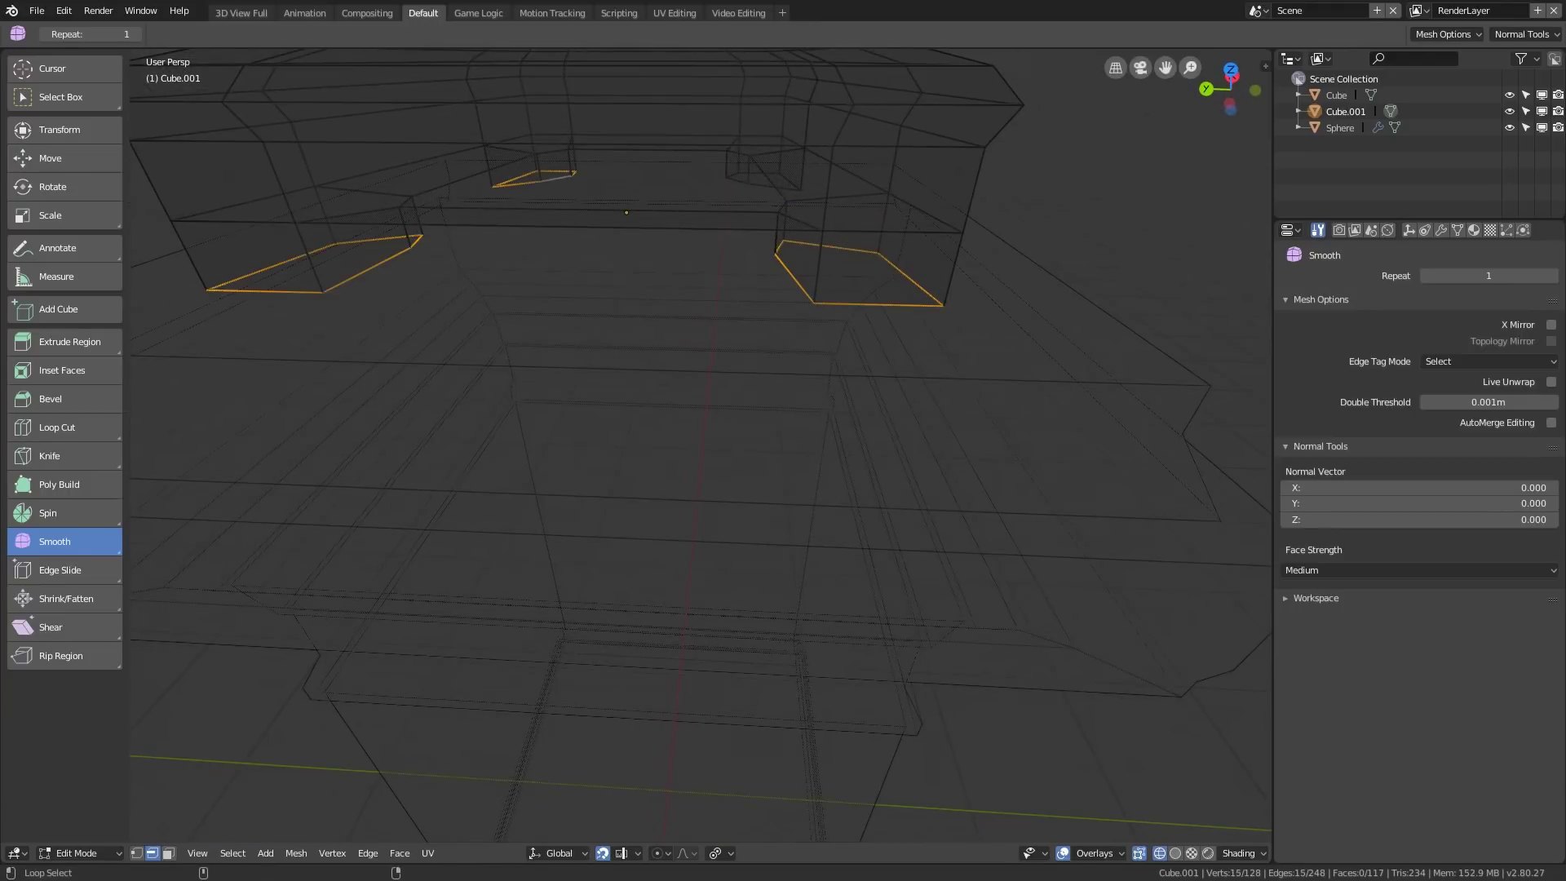
{"action": "left_click", "coordinate": [773, 188], "text": "alt+shift"}
{"action": "key", "text": "s"}
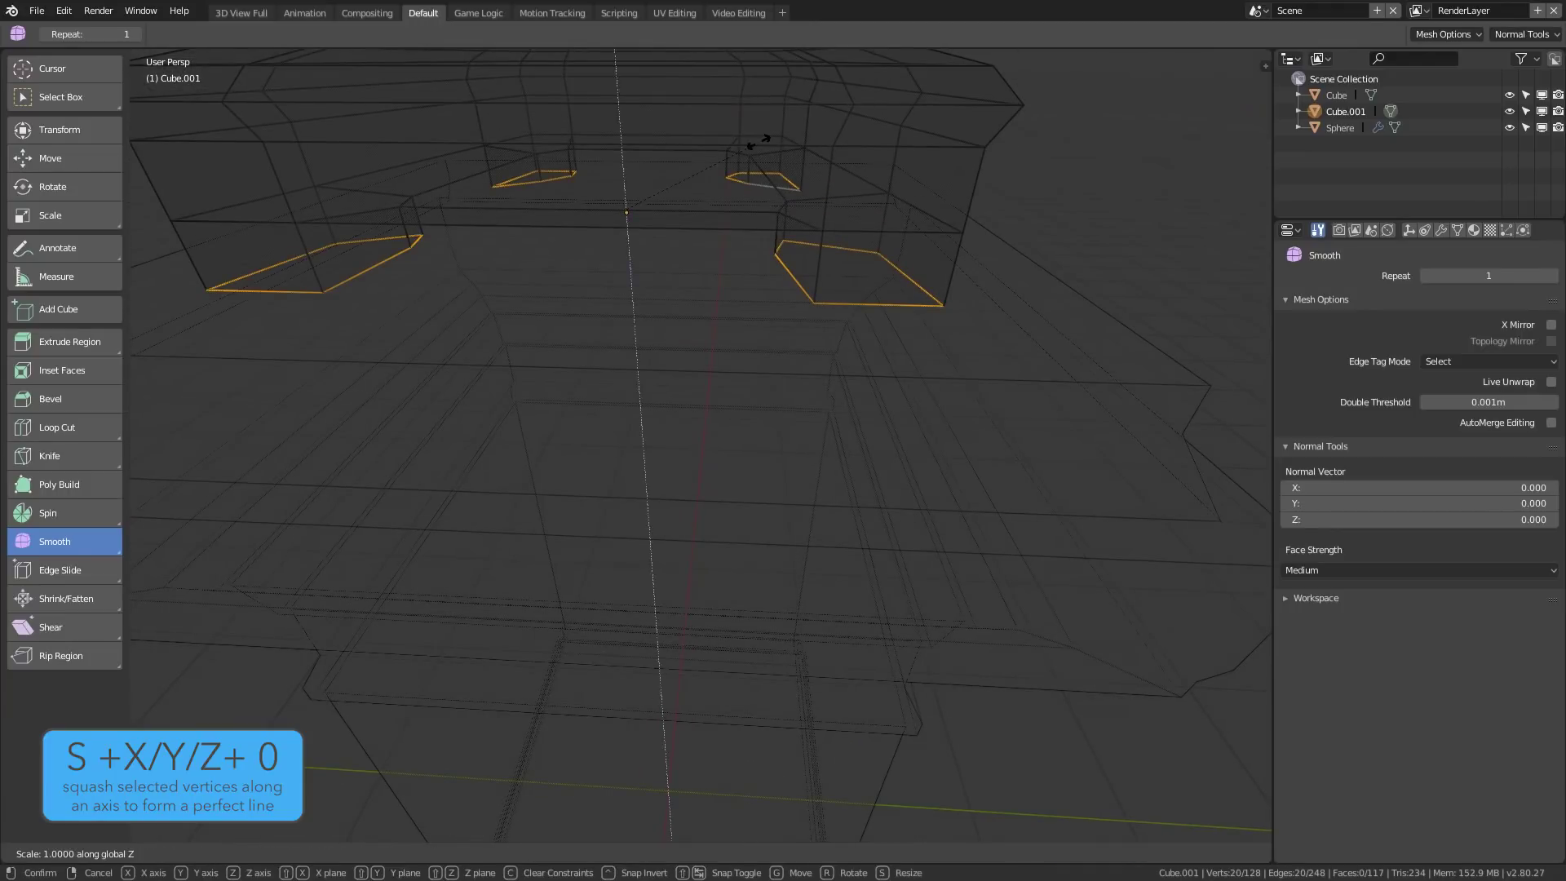
{"action": "key", "text": "z"}
{"action": "key", "text": "0"}
{"action": "key", "text": "Return"}
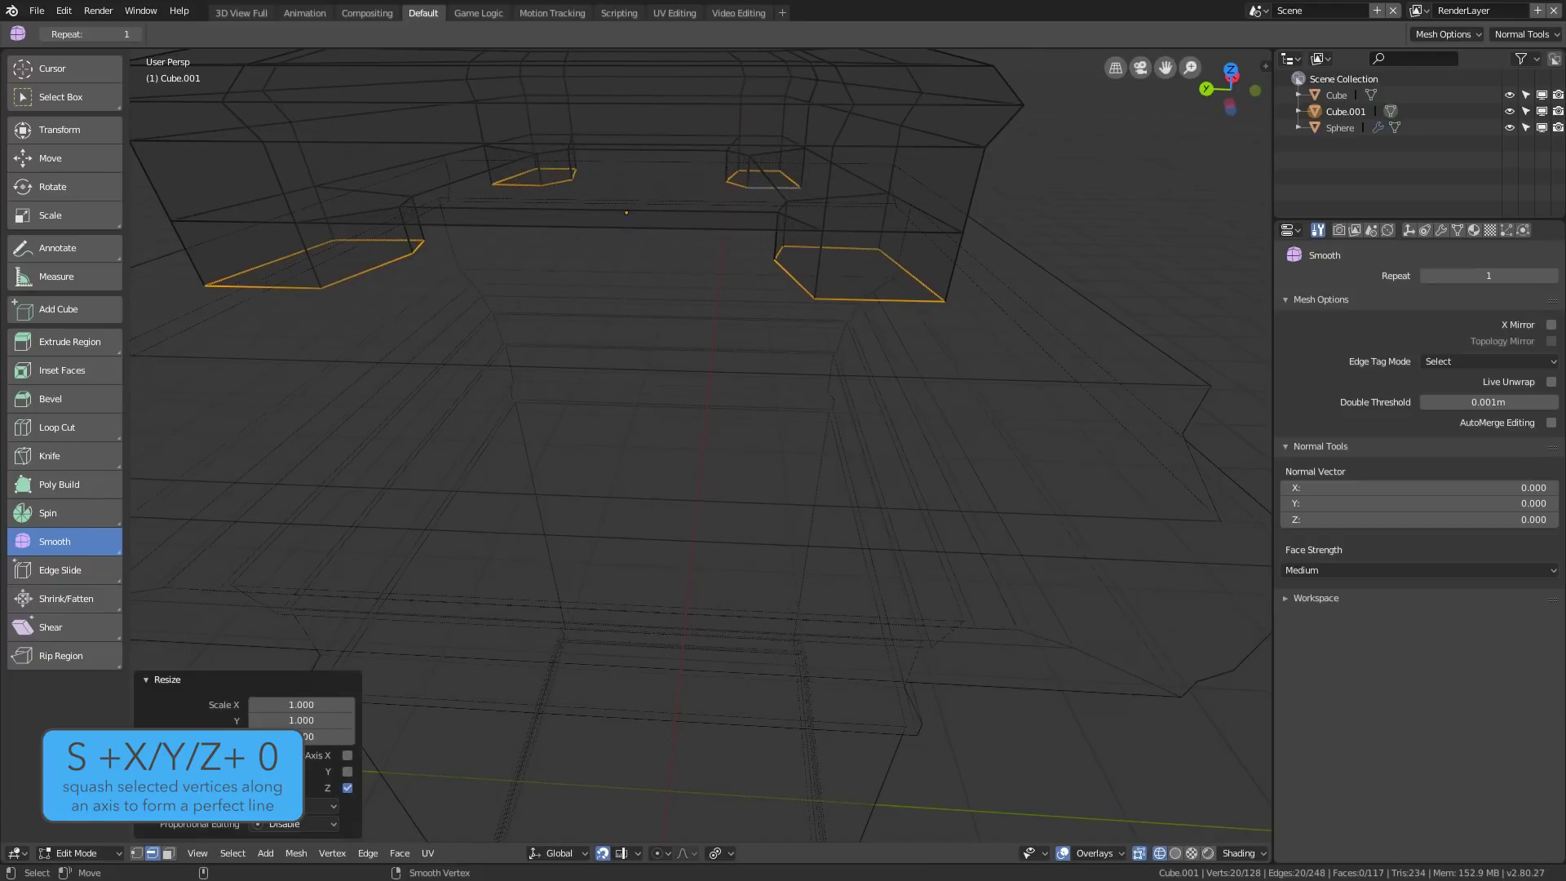
{"action": "key", "text": "g"}
{"action": "key", "text": "z"}
{"action": "key", "text": "Escape"}
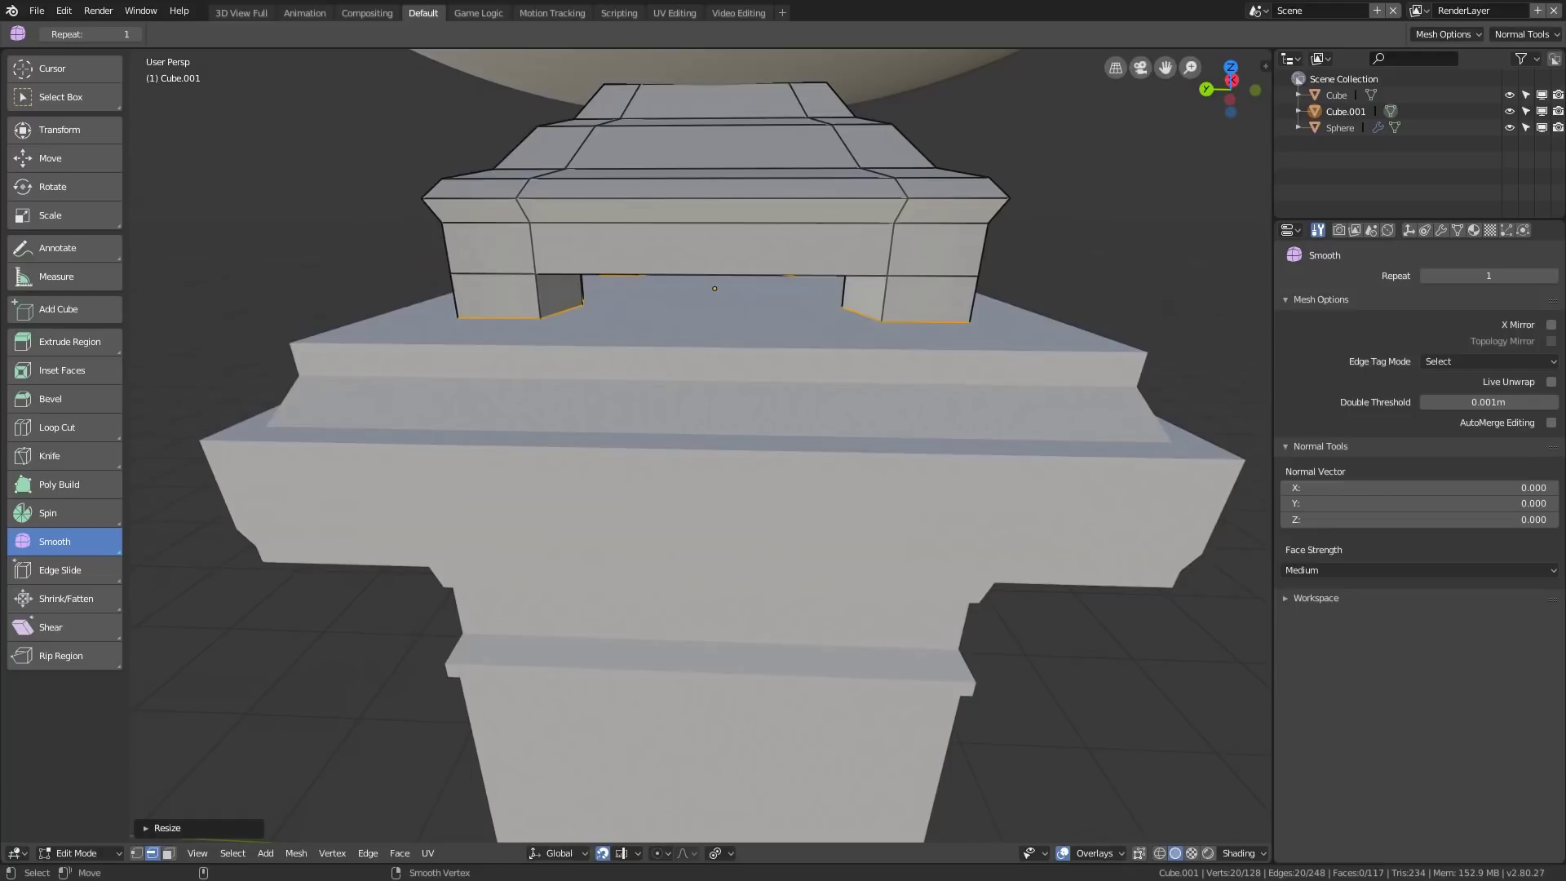
Turn off snapping and move the open bottom edges of the block's feet along Z so they meet the pedestal's top.
{"action": "key", "text": "shift+Tab"}
{"action": "key", "text": "g"}
{"action": "key", "text": "z"}
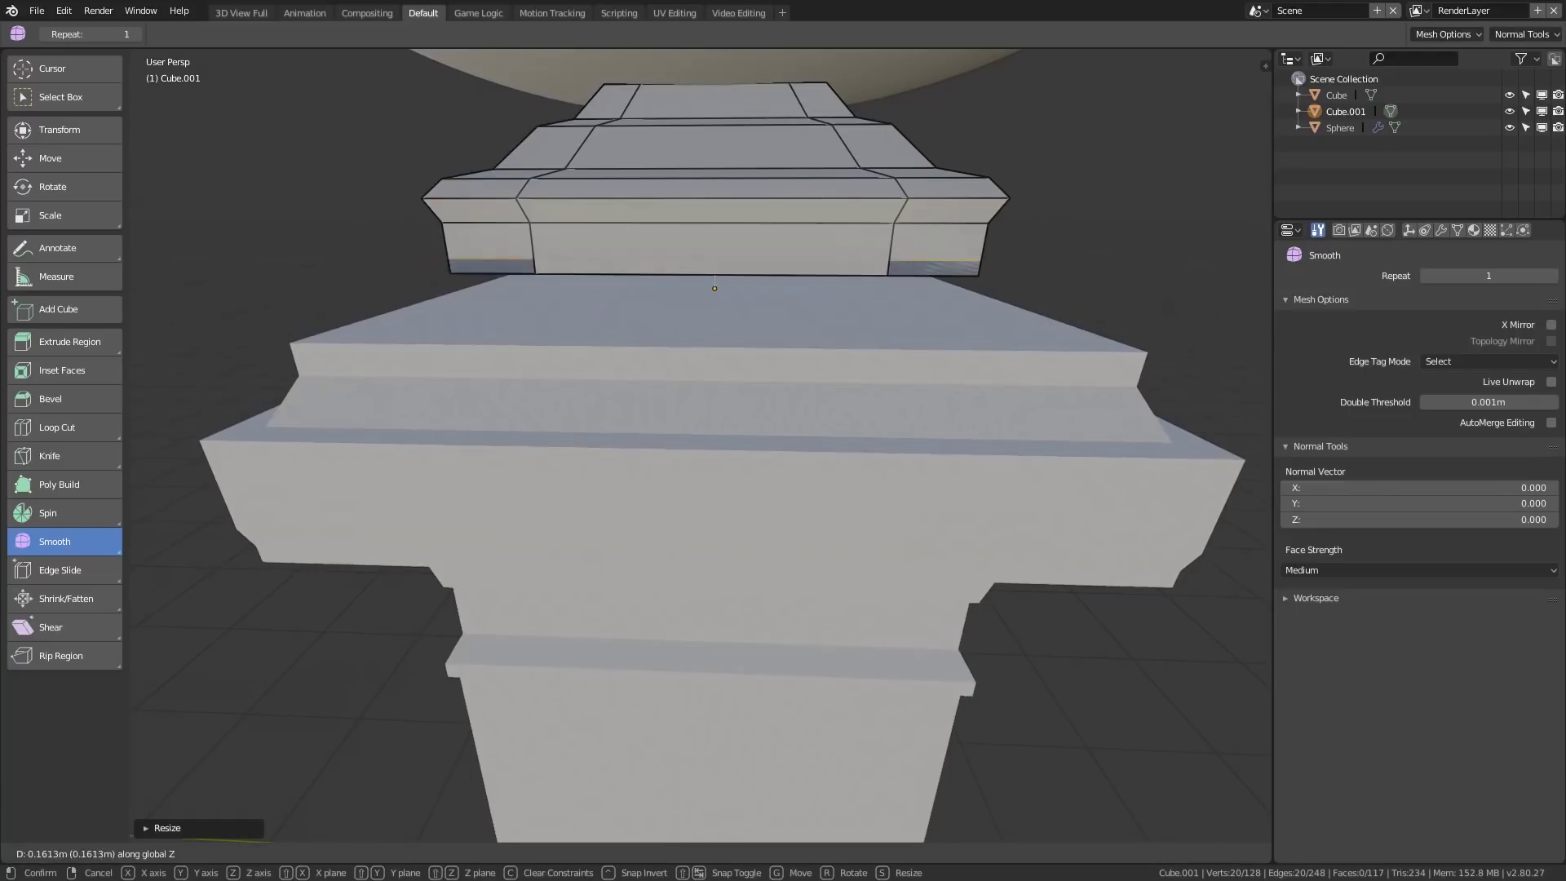
{"action": "key", "text": "Return"}
{"action": "key", "text": "ctrl+Tab"}
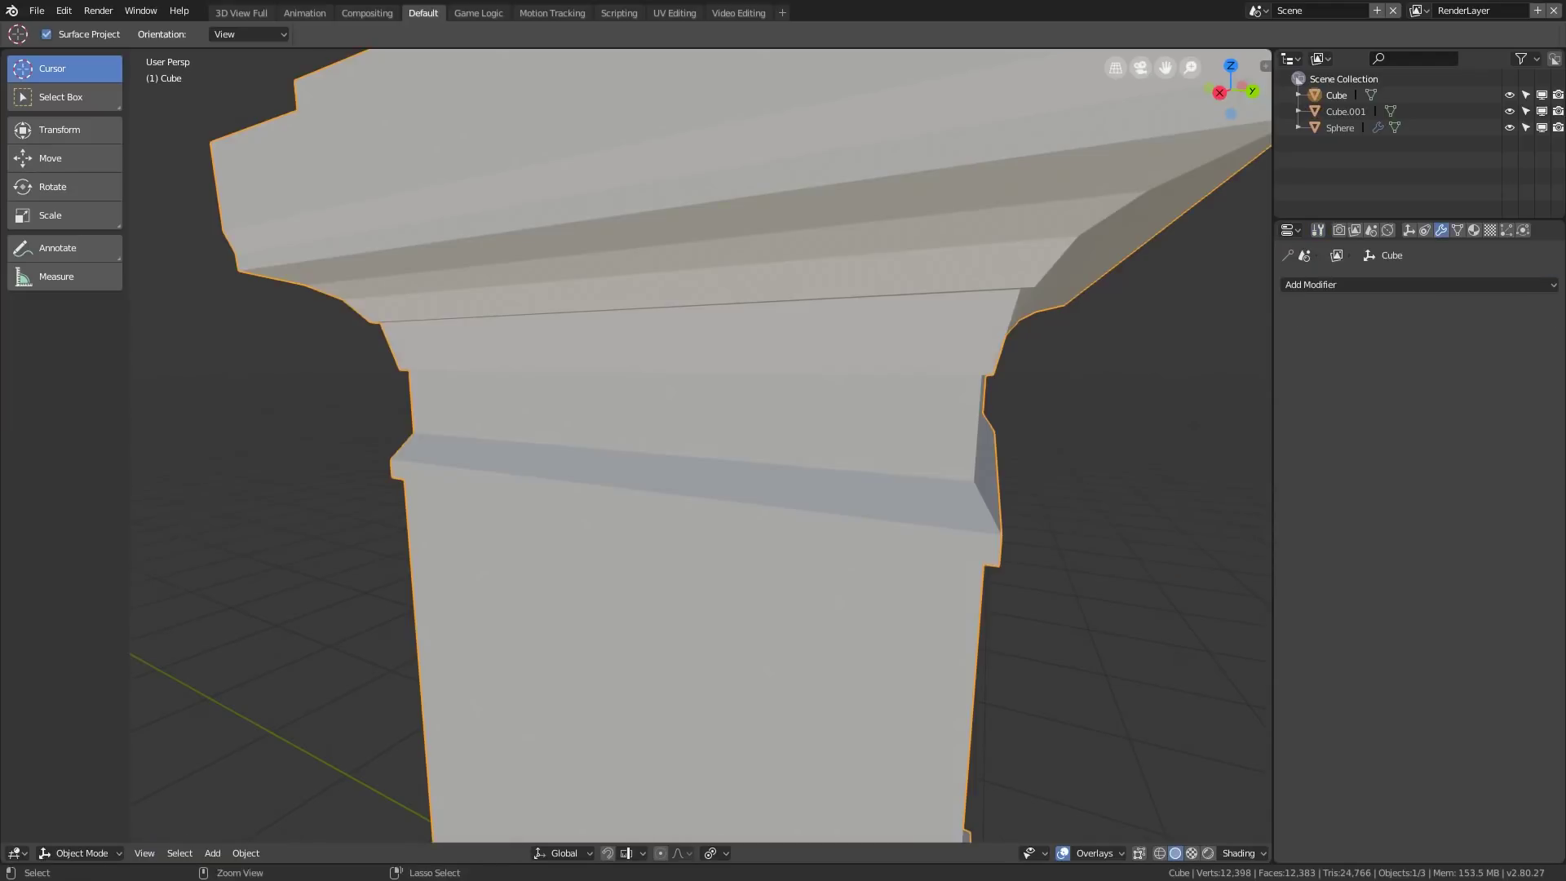
Apply the transforms of the pedestal and the footed block, and add a Bevel modifier to the pedestal.
{"action": "key", "text": "ctrl+a"}
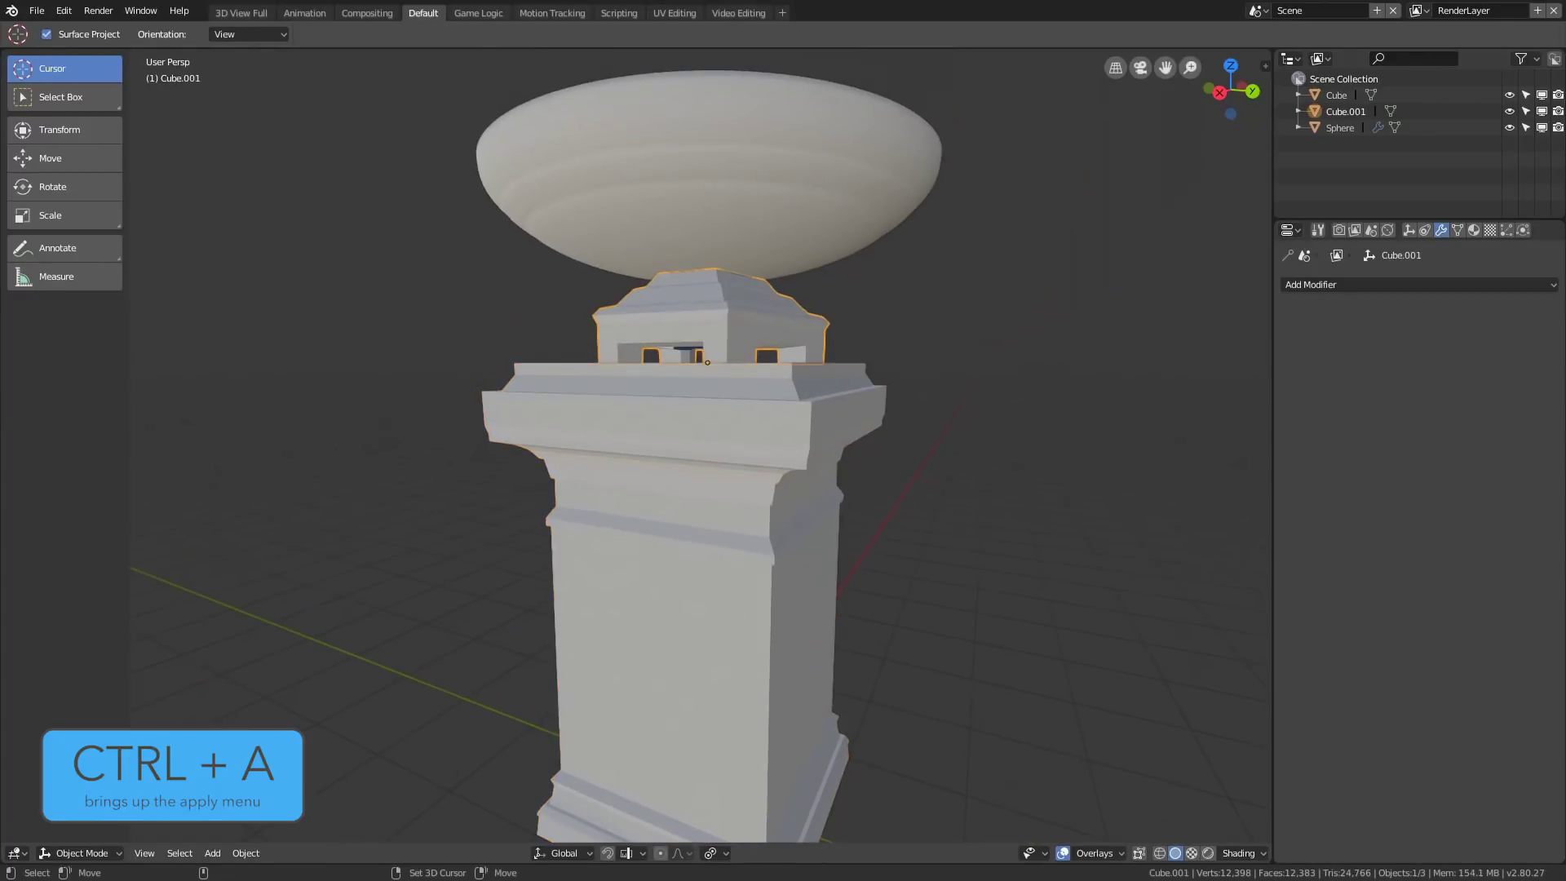
{"action": "key", "text": "ctrl+a"}
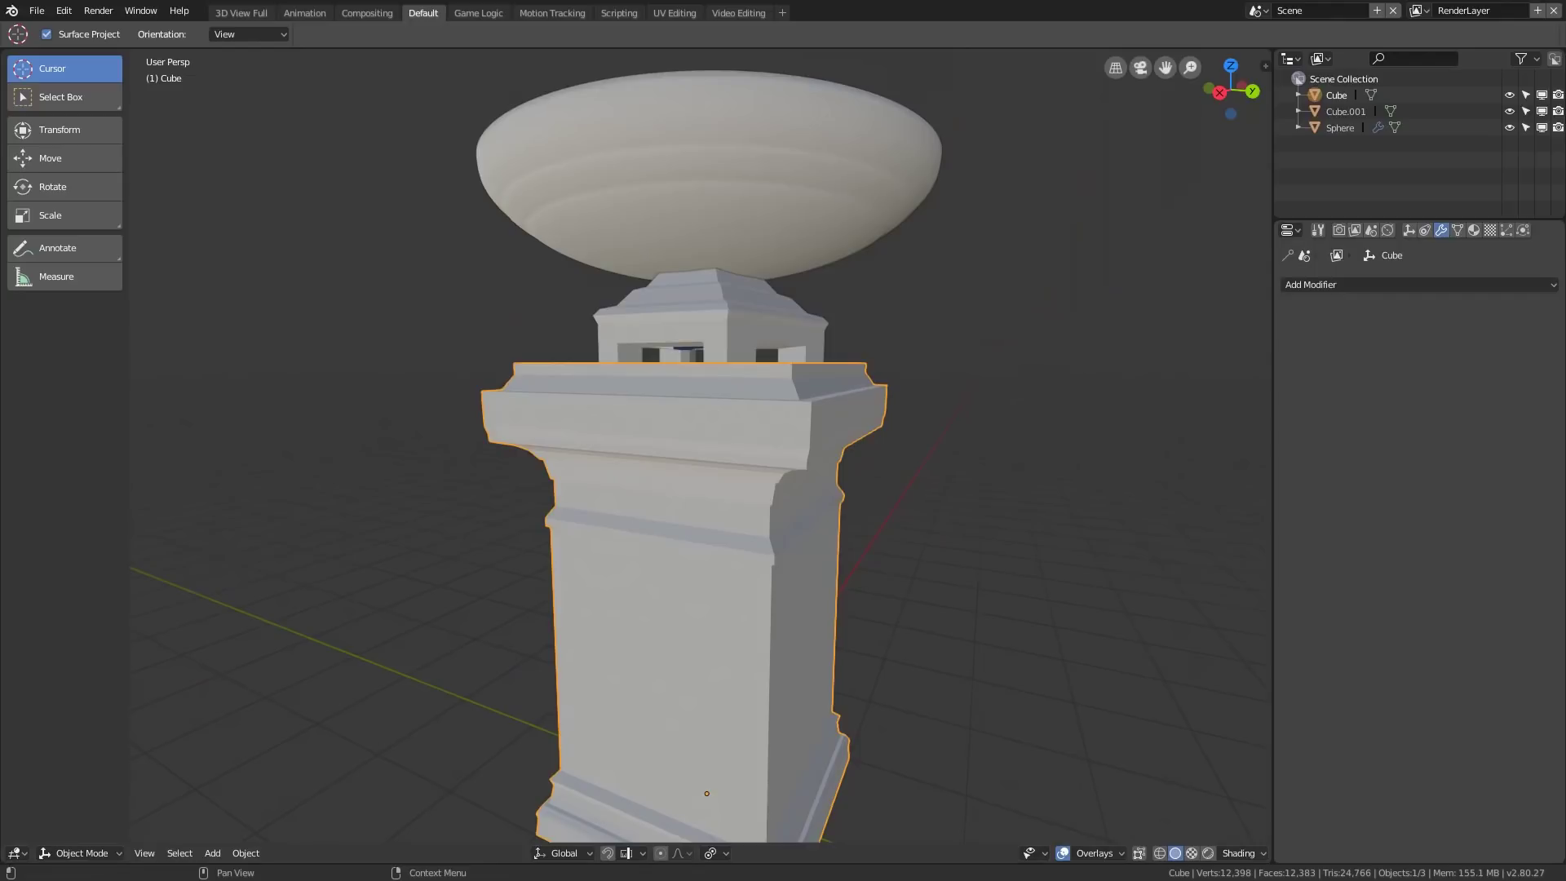
{"action": "left_click", "coordinate": [1339, 284]}
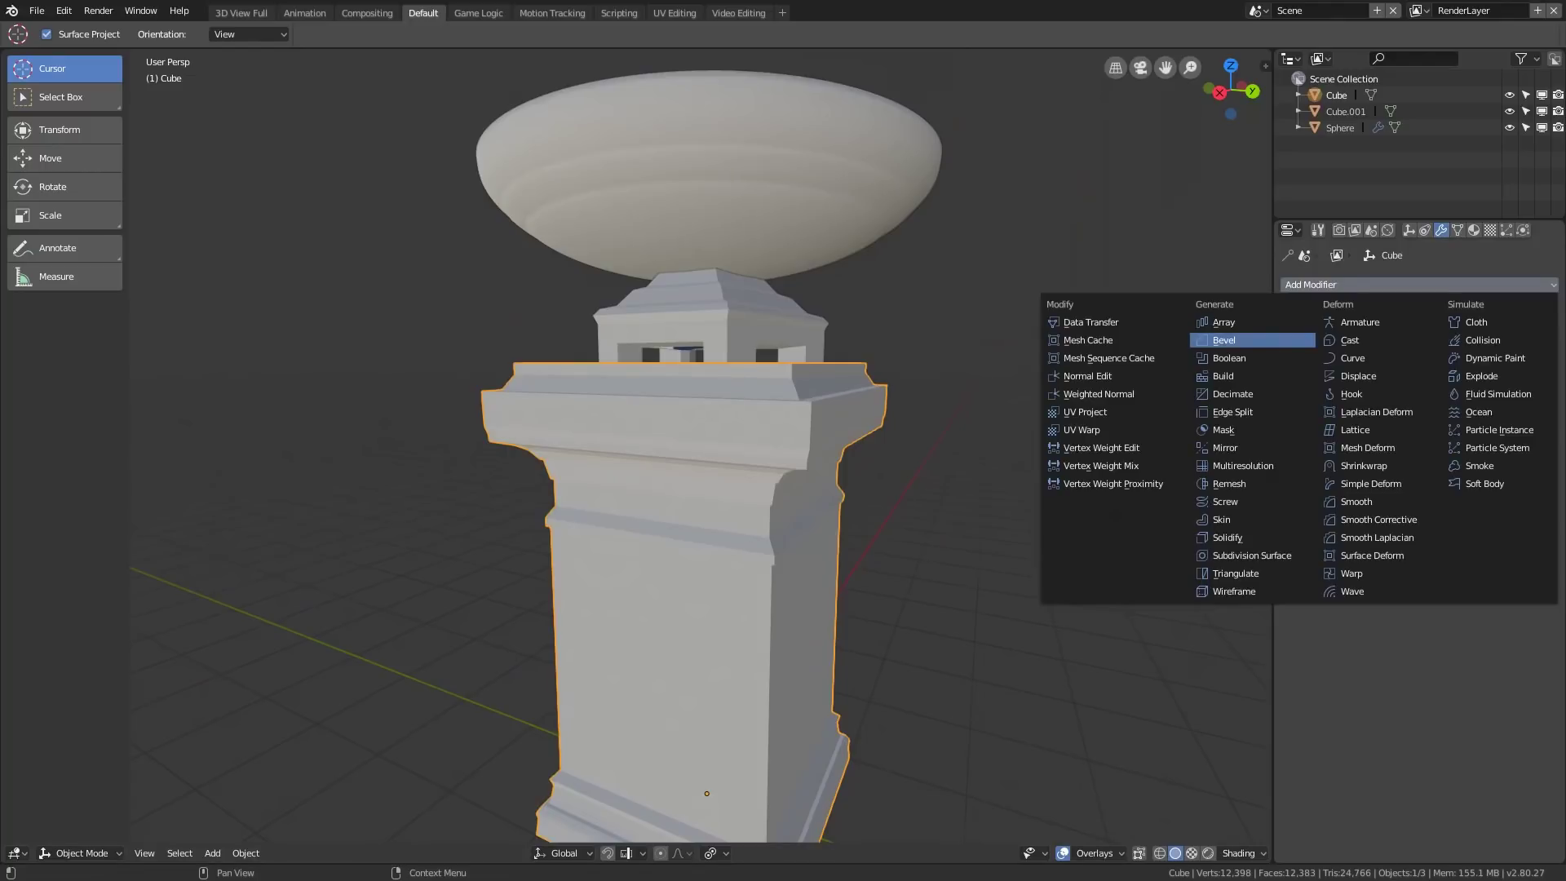
{"action": "left_click", "coordinate": [1223, 340]}
{"action": "scroll", "coordinate": [762, 326], "scroll_direction": "up", "scroll_amount": 4}
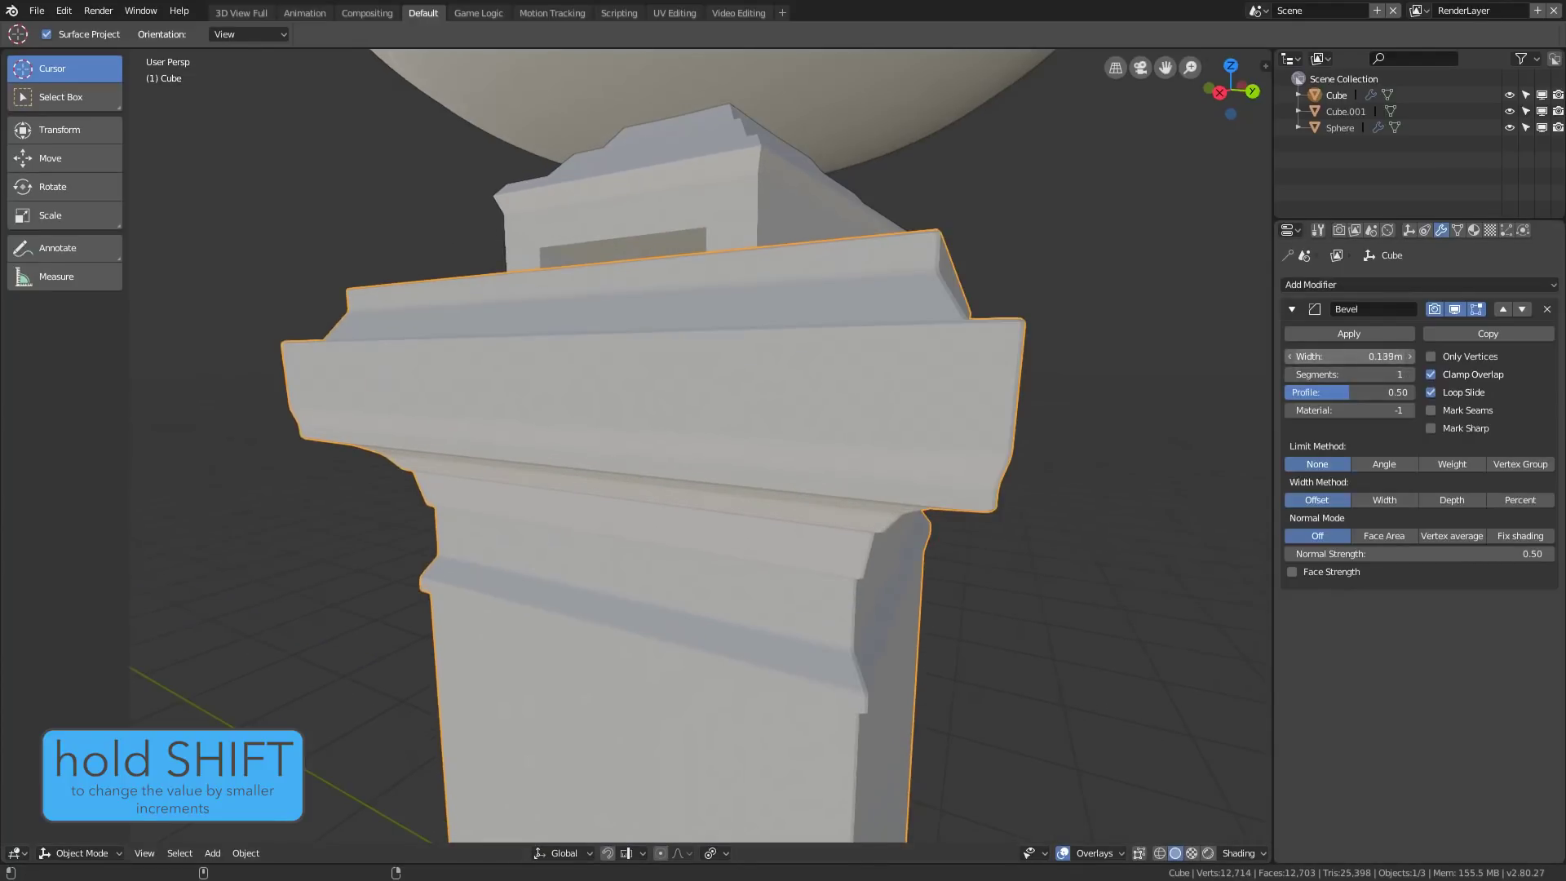
Set the pedestal's Bevel modifier to a width of 0.018 m with 2 segments.
{"action": "mouse_move", "coordinate": [1386, 357]}
{"action": "left_mouse_down"}
{"action": "mouse_move", "coordinate": [1361, 357]}
{"action": "mouse_move", "coordinate": [1375, 357]}
{"action": "left_mouse_up"}
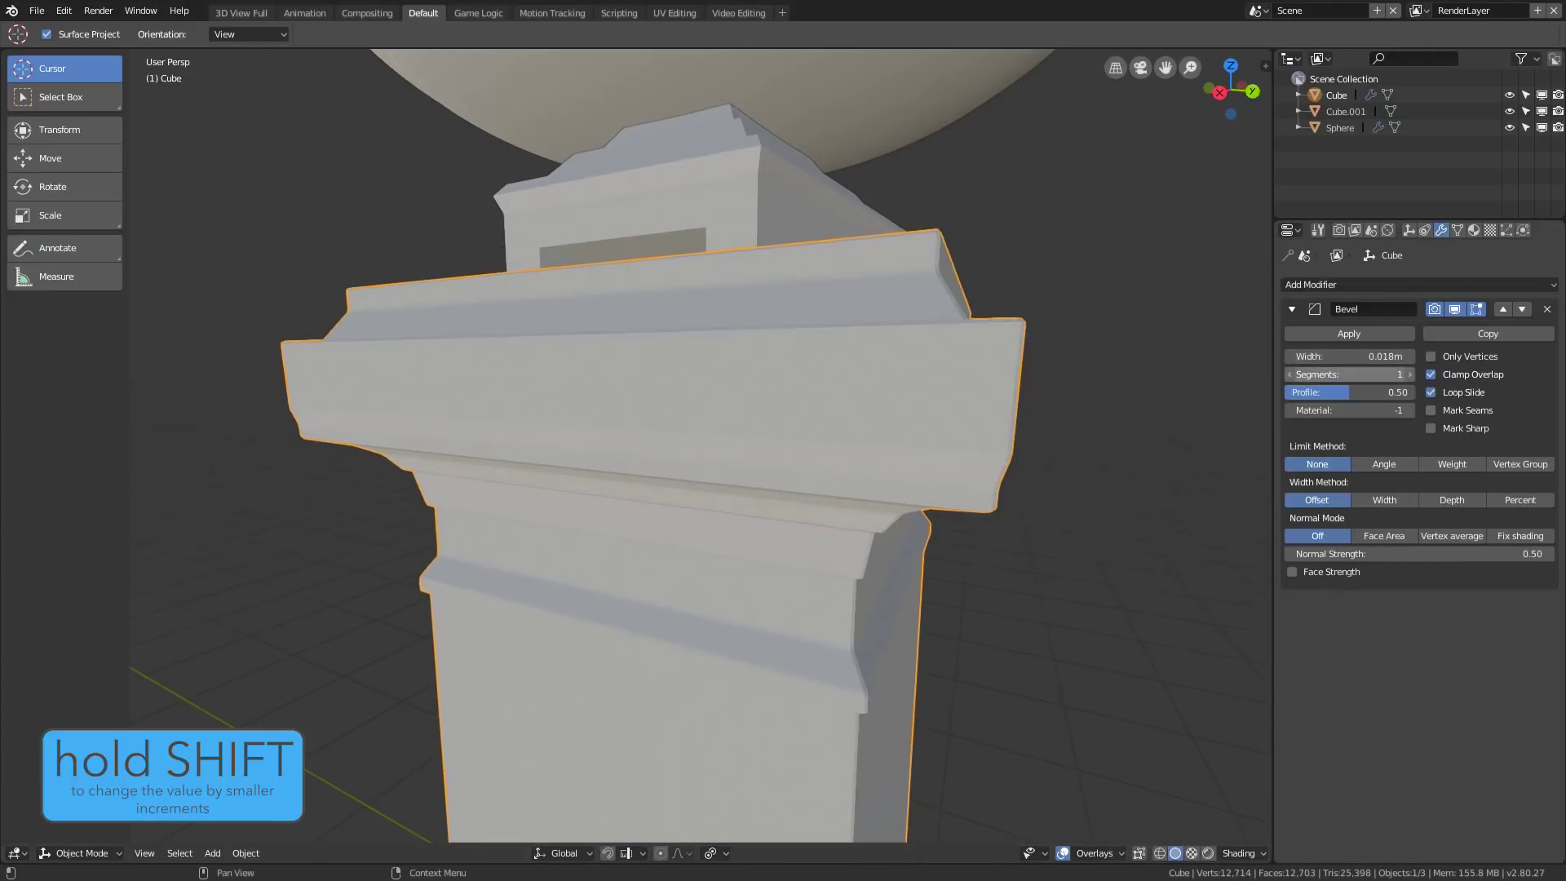
{"action": "left_click", "coordinate": [1375, 374]}
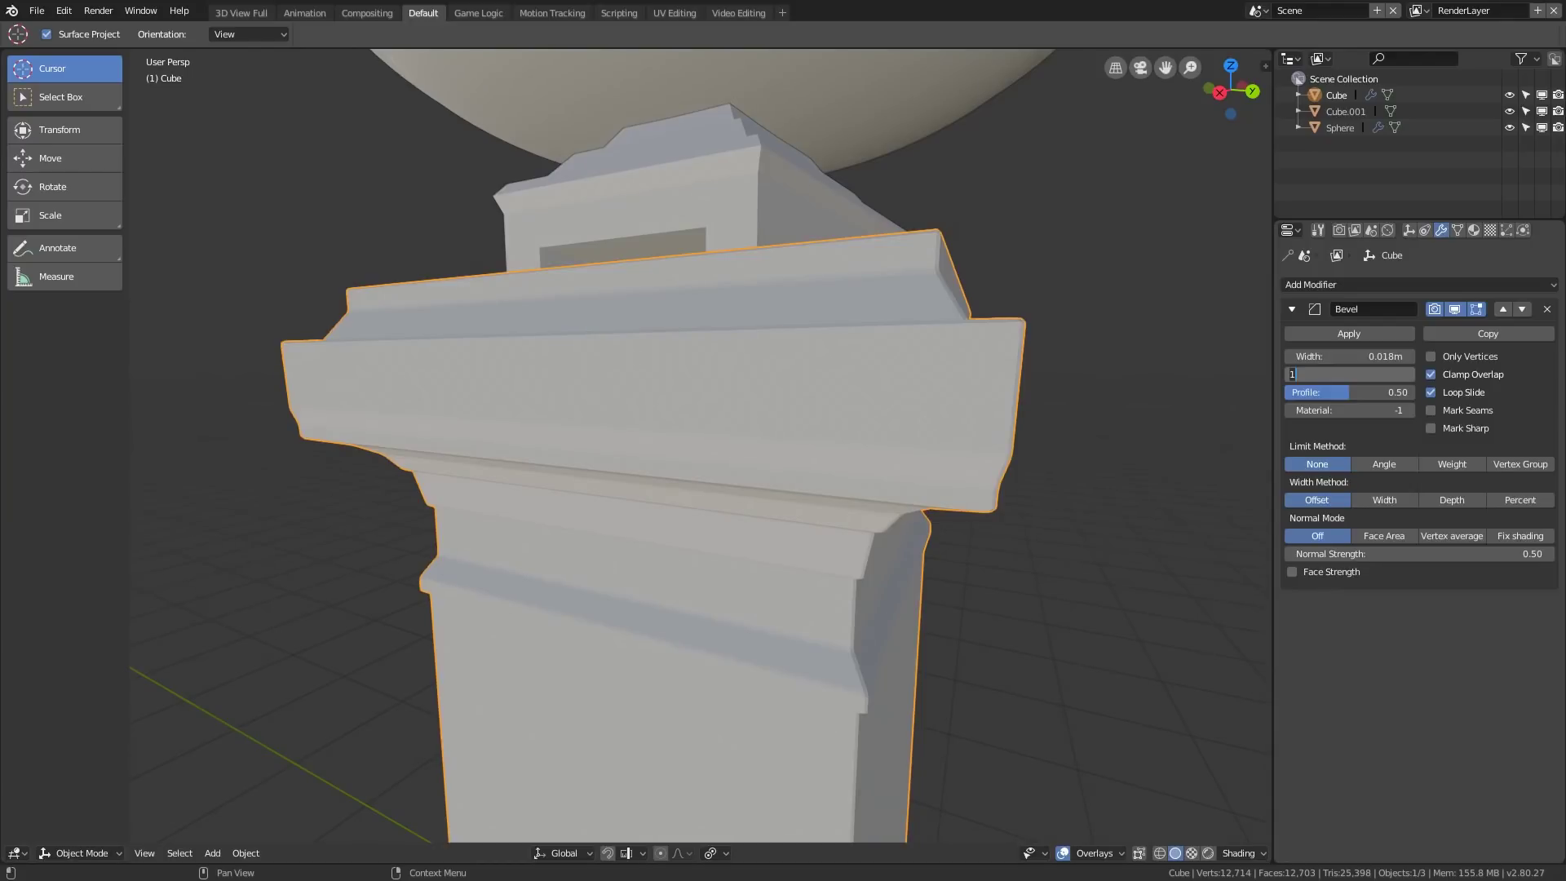
{"action": "type", "text": "2"}
{"action": "key", "text": "Return"}
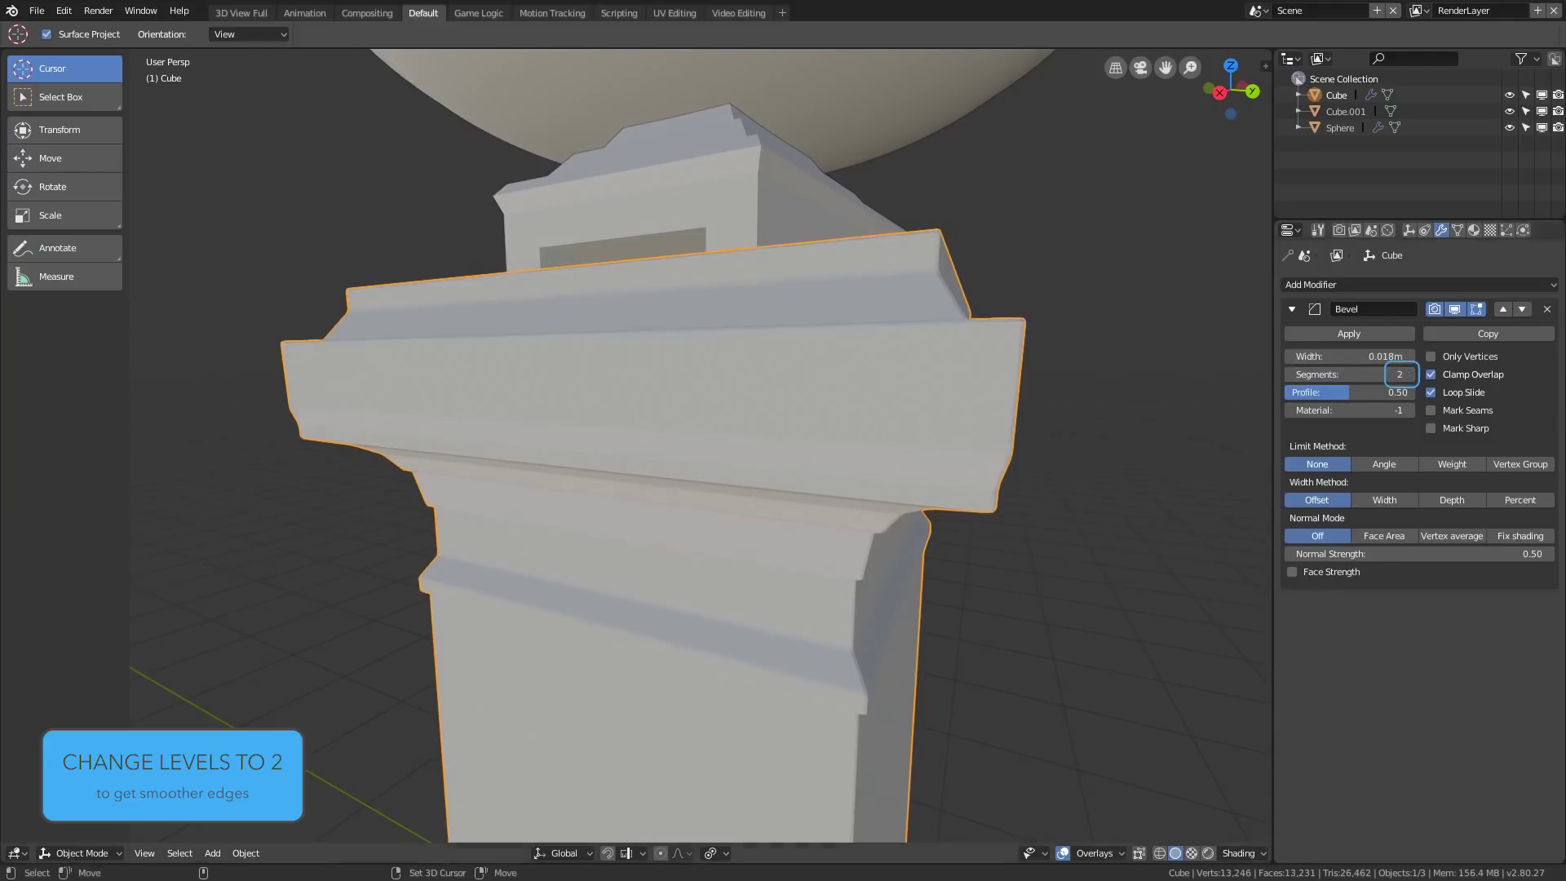
Add a Bevel modifier to the footed block with a width of 0.005 m and 2 segments.
{"action": "middle_click_drag", "start_coordinate": [783, 424], "coordinate": [807, 461]}
{"action": "middle_click_drag", "start_coordinate": [734, 522], "coordinate": [742, 538]}
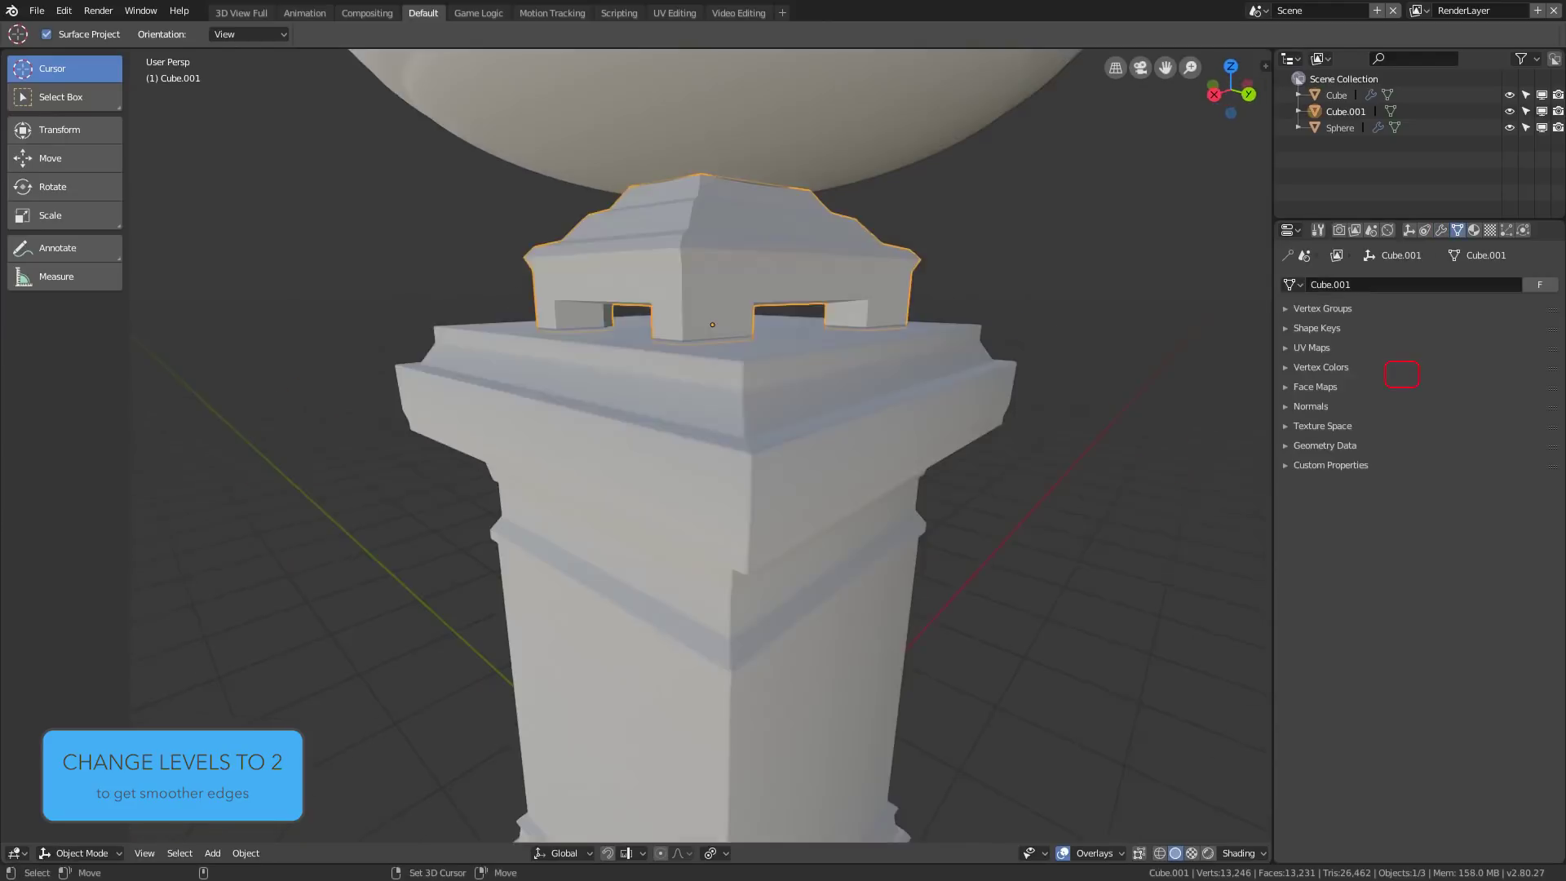
{"action": "middle_click_drag", "start_coordinate": [701, 440], "coordinate": [721, 460]}
{"action": "left_click", "coordinate": [1441, 230]}
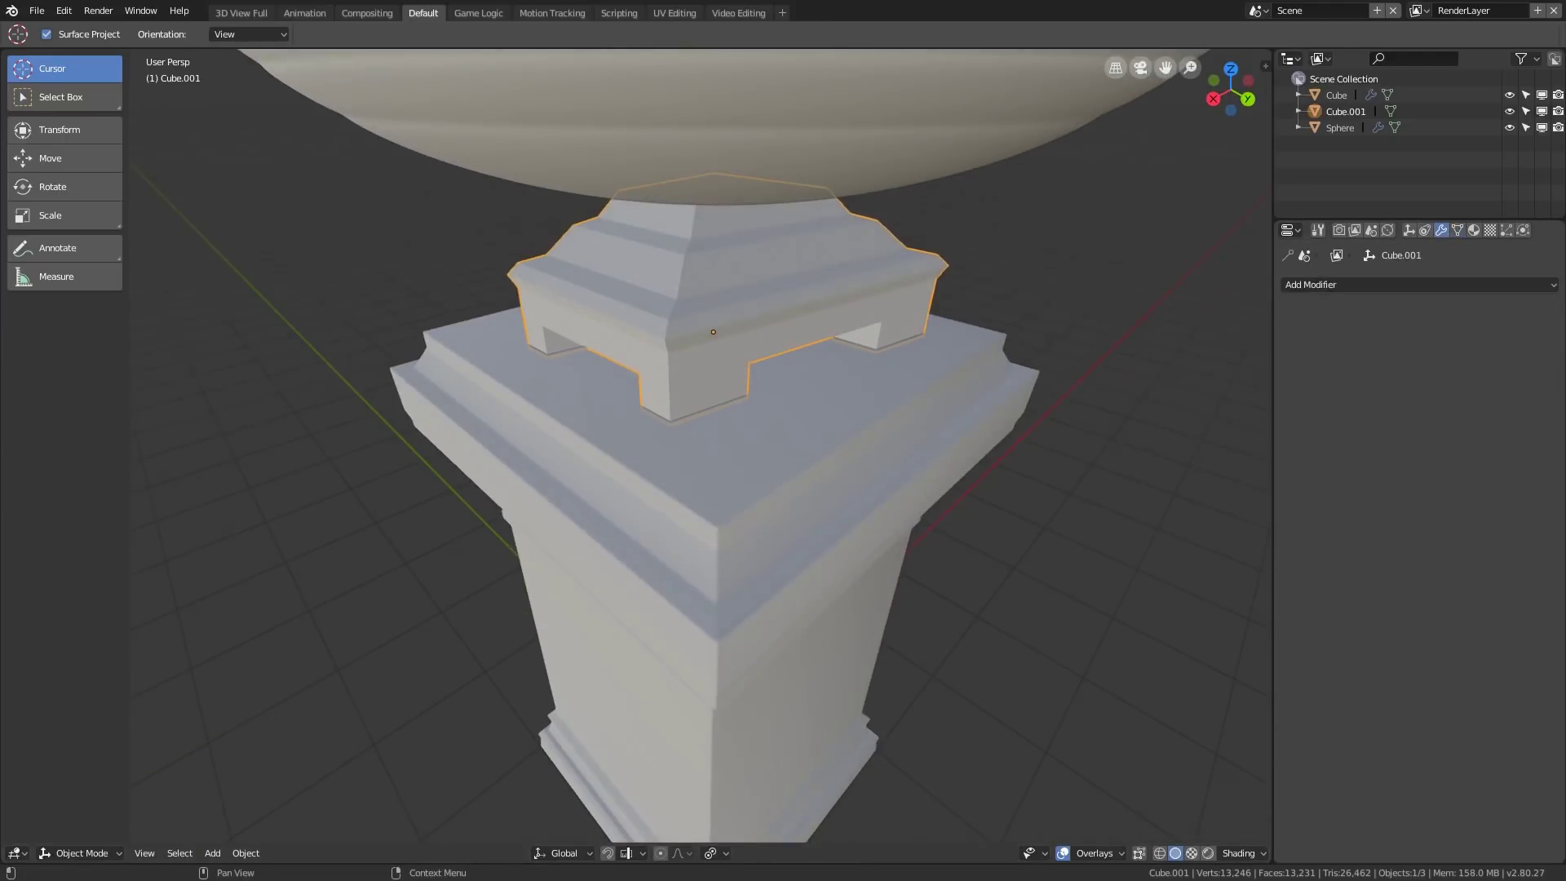
{"action": "left_click", "coordinate": [1418, 284]}
{"action": "left_click", "coordinate": [1240, 340]}
{"action": "left_click_drag", "start_coordinate": [1353, 356], "coordinate": [1304, 356]}
{"action": "left_click", "coordinate": [1409, 357]}
{"action": "left_click", "coordinate": [1409, 357]}
{"action": "left_click", "coordinate": [1409, 356]}
{"action": "left_click", "coordinate": [1409, 374]}
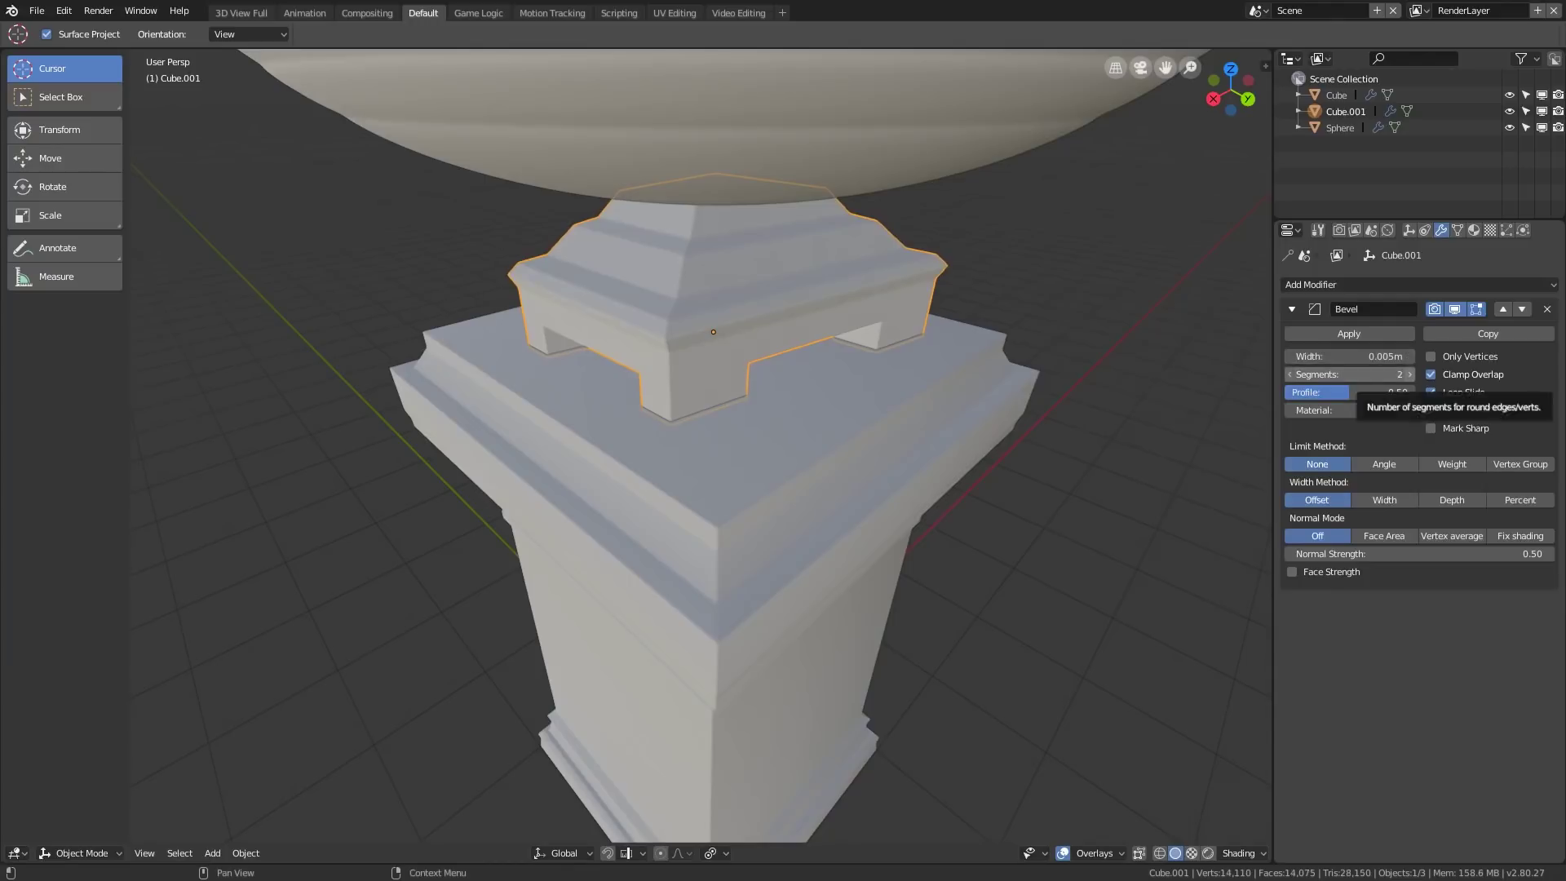
In Edit Mode on the pedestal, add a horizontal loop cut around the shaft just beneath its upper moulding.
{"action": "key", "text": "alt+a"}
{"action": "scroll", "coordinate": [734, 490], "scroll_direction": "down", "scroll_amount": 6}
{"action": "middle_click_drag", "start_coordinate": [734, 489], "coordinate": [816, 440]}
{"action": "scroll", "coordinate": [759, 489], "scroll_direction": "down", "scroll_amount": 3}
{"action": "scroll", "coordinate": [816, 441], "scroll_direction": "up", "scroll_amount": 9}
{"action": "left_click", "coordinate": [816, 440]}
{"action": "scroll", "coordinate": [655, 305], "scroll_direction": "up", "scroll_amount": 6}
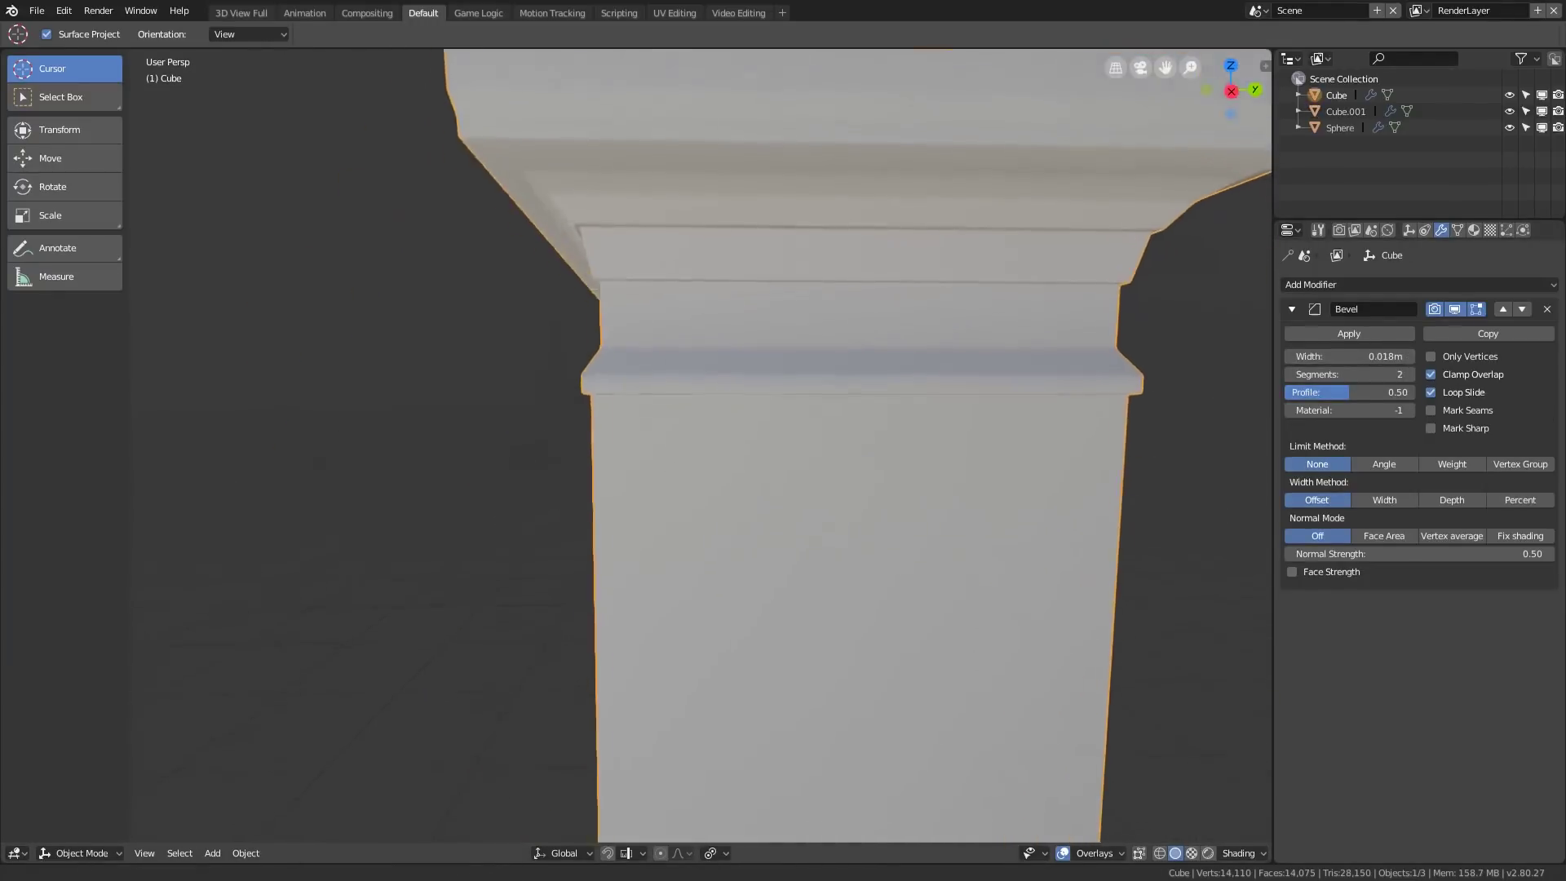
{"action": "key", "text": "ctrl+Tab"}
{"action": "left_click", "coordinate": [783, 306]}
{"action": "scroll", "coordinate": [783, 306], "scroll_direction": "up", "scroll_amount": 2}
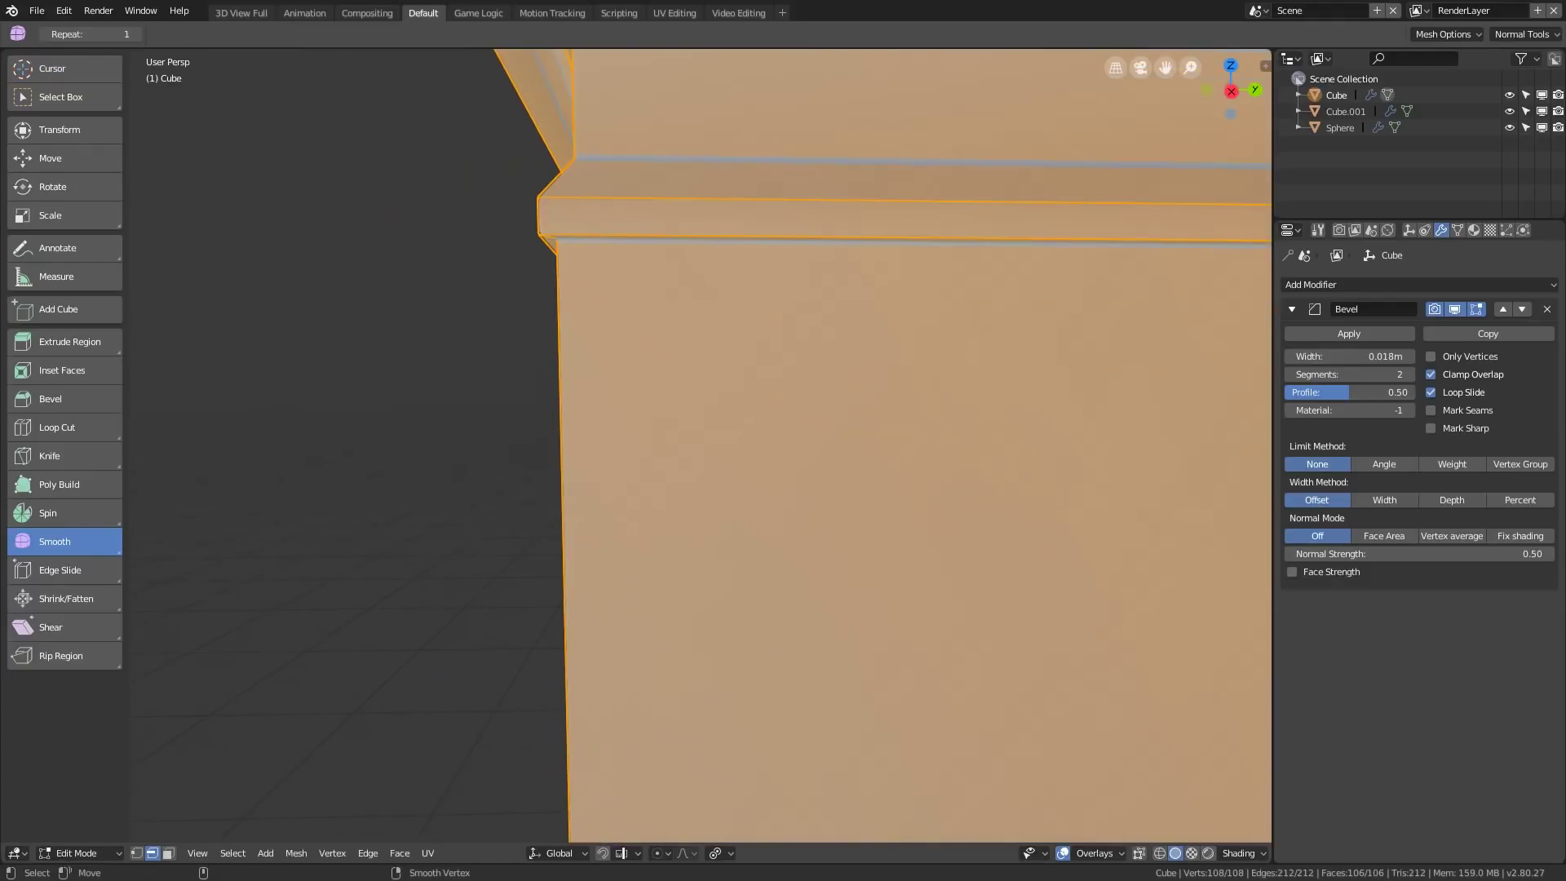
{"action": "key", "text": "ctrl+r"}
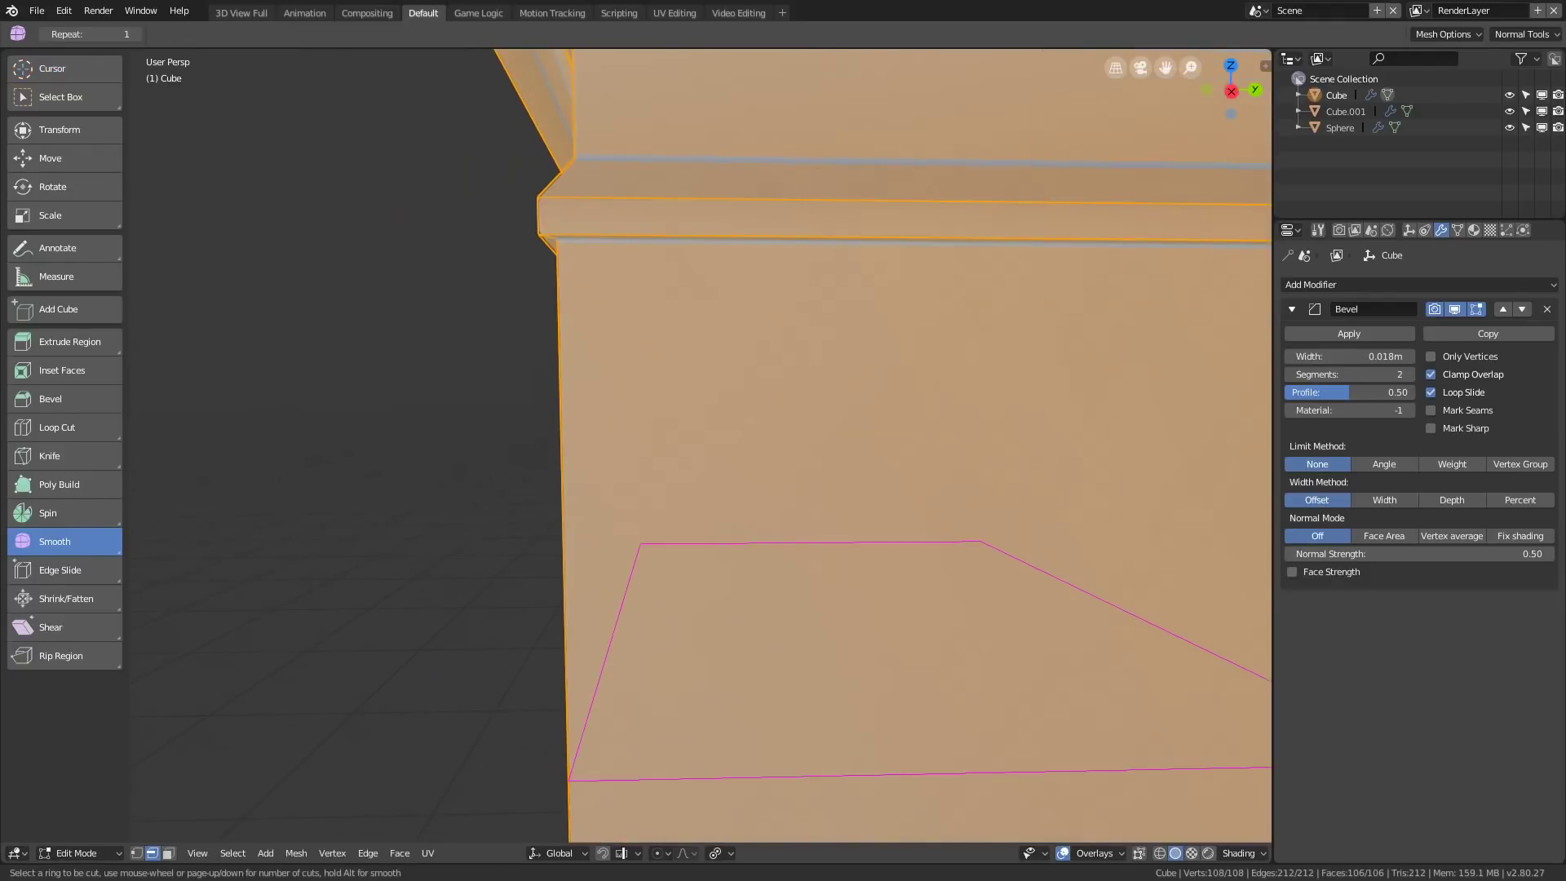
{"action": "left_click", "coordinate": [568, 253]}
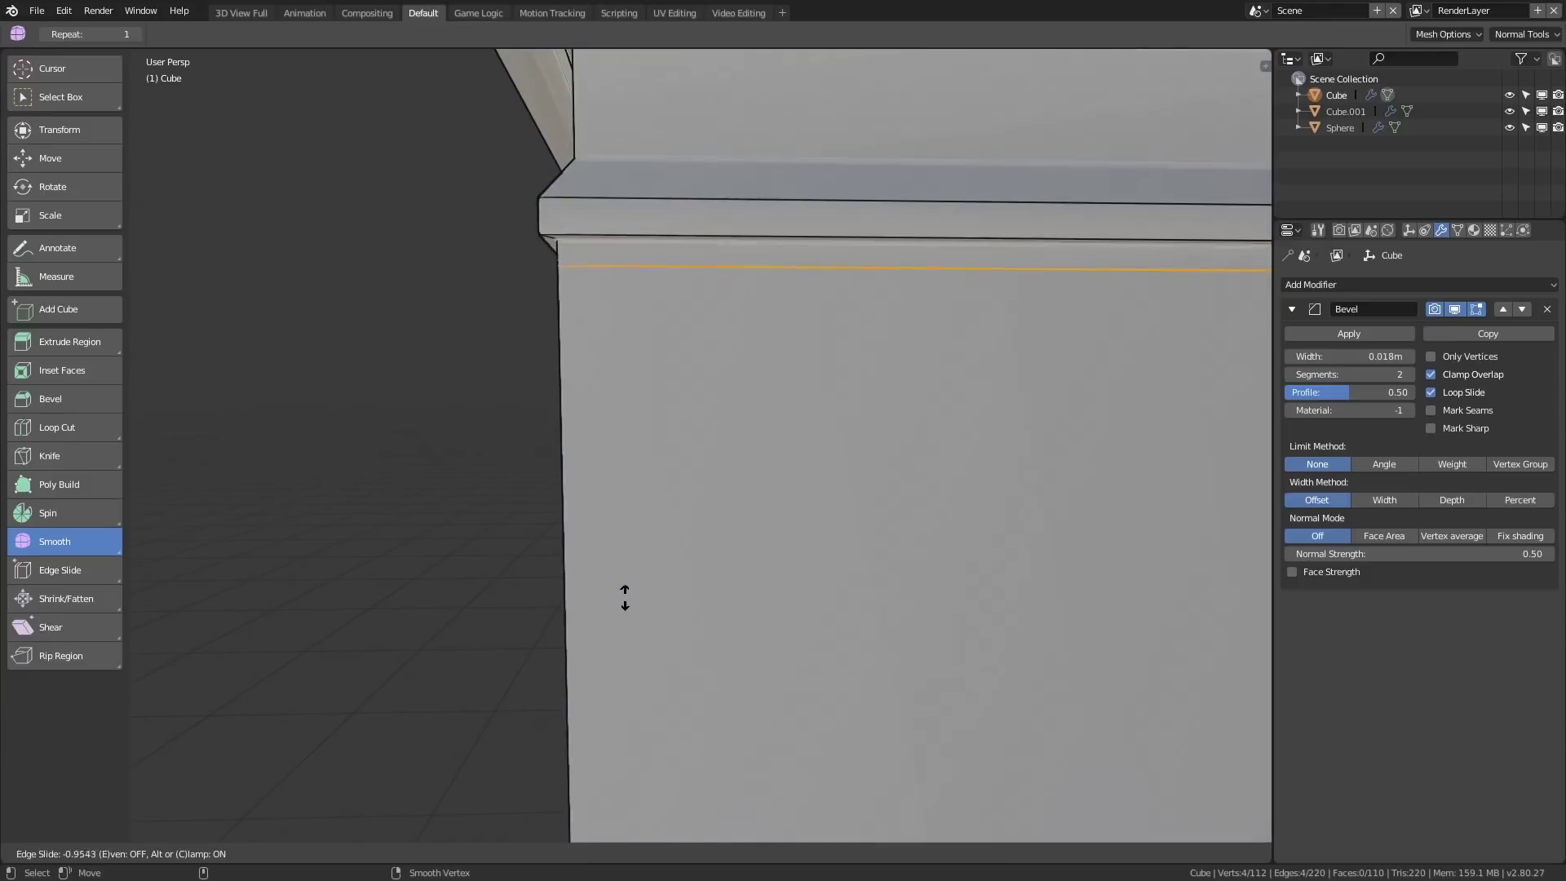
{"action": "left_click", "coordinate": [622, 595]}
{"action": "key", "text": "s"}
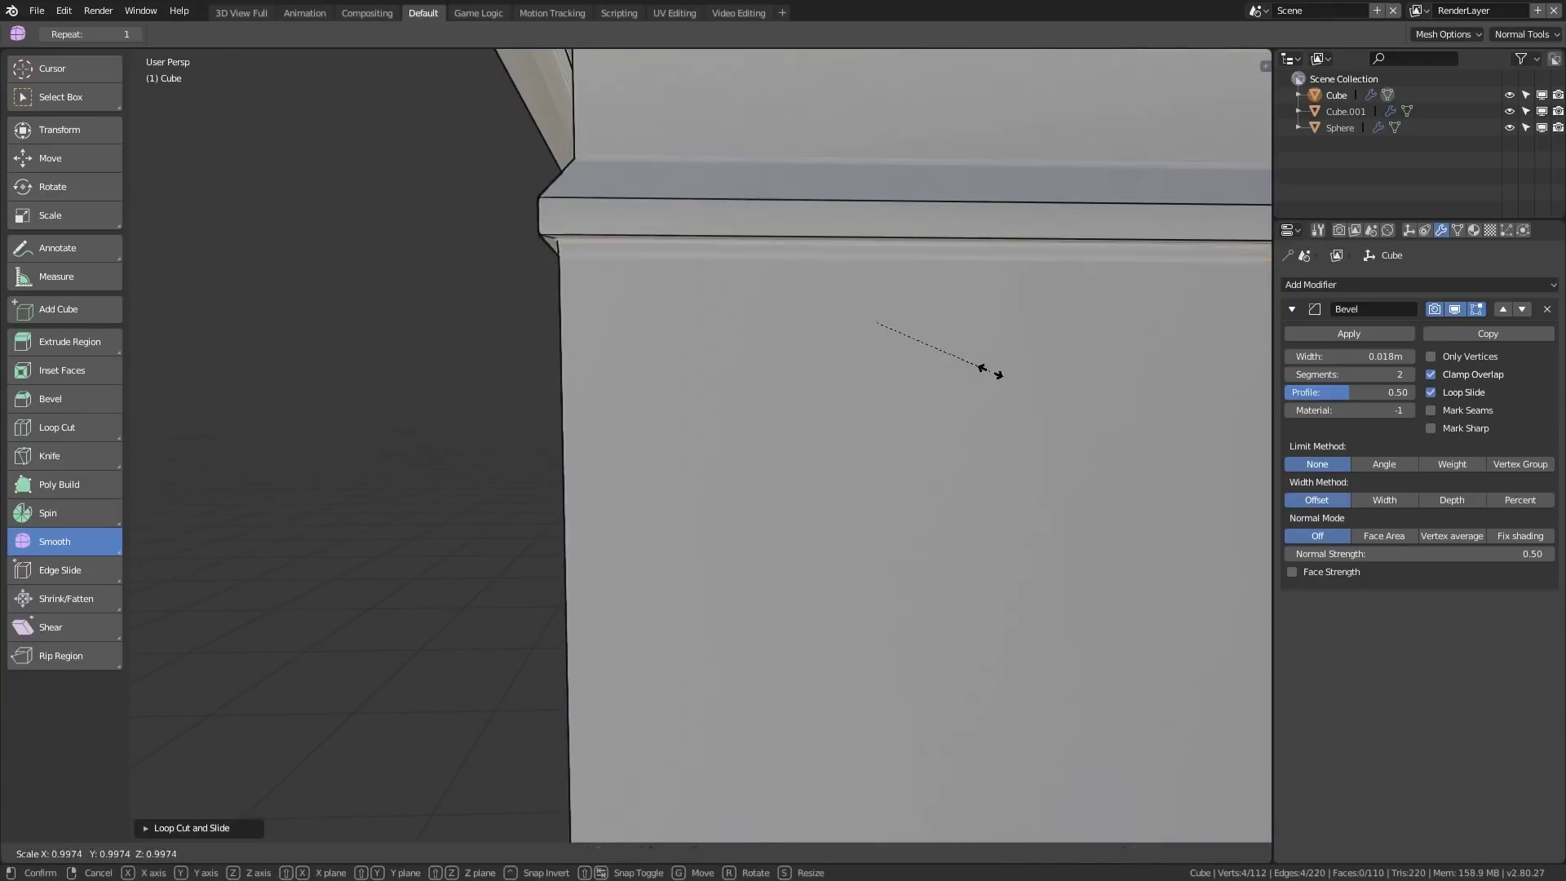
{"action": "right_click", "coordinate": [994, 370]}
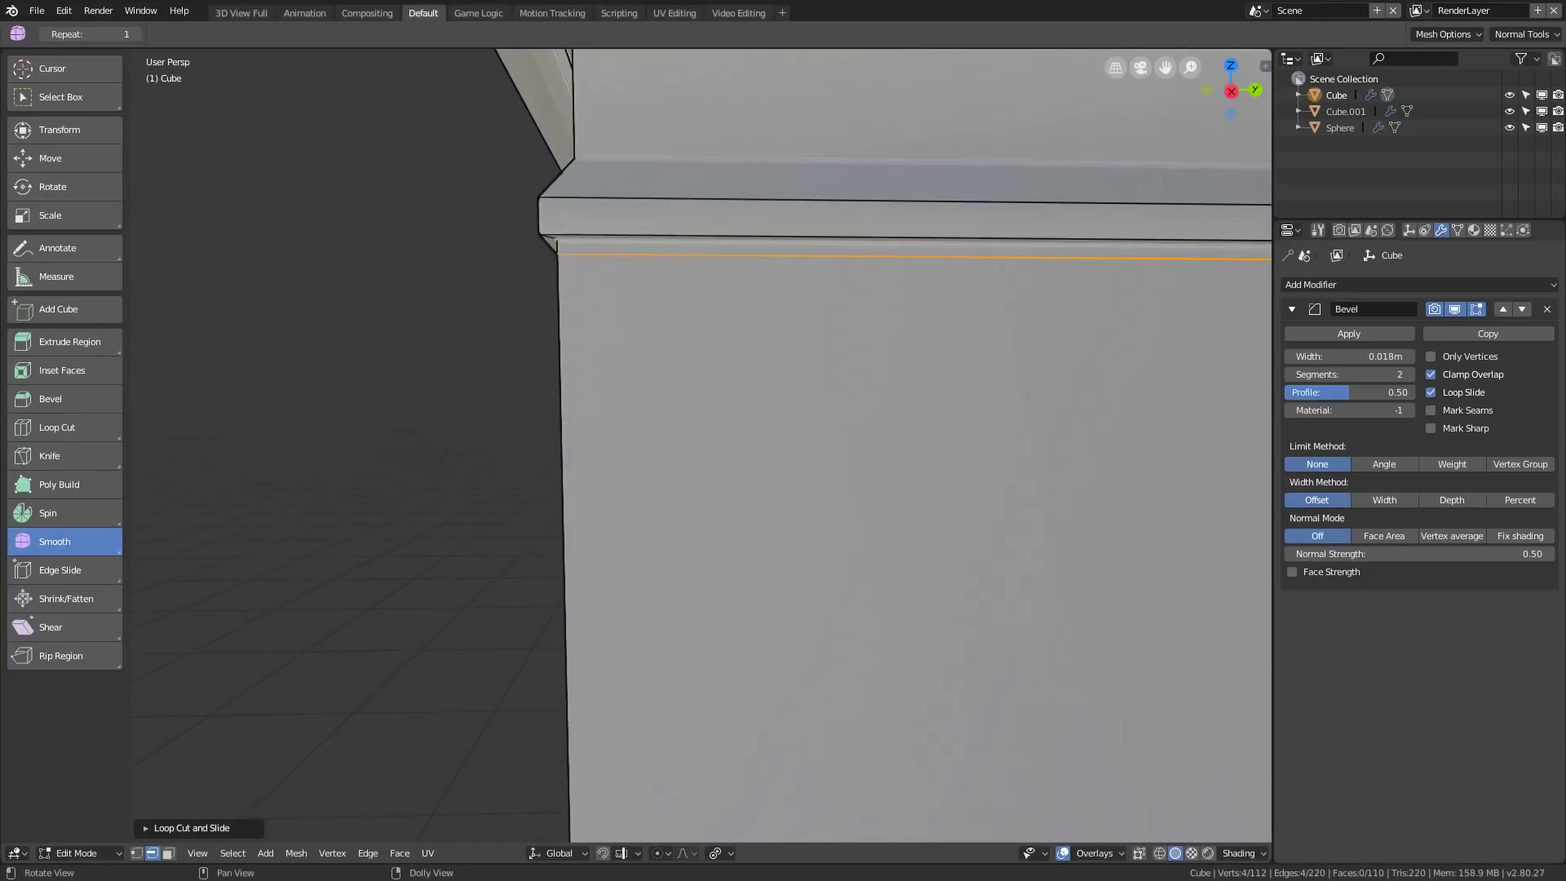
Select the edge loop on the underside of the pedestal's upper moulding, scale it slightly and adjust its height along Z.
{"action": "left_click", "coordinate": [901, 238], "text": "alt"}
{"action": "key", "text": "s"}
{"action": "left_click", "coordinate": [915, 196]}
{"action": "key", "text": "g"}
{"action": "key", "text": "z"}
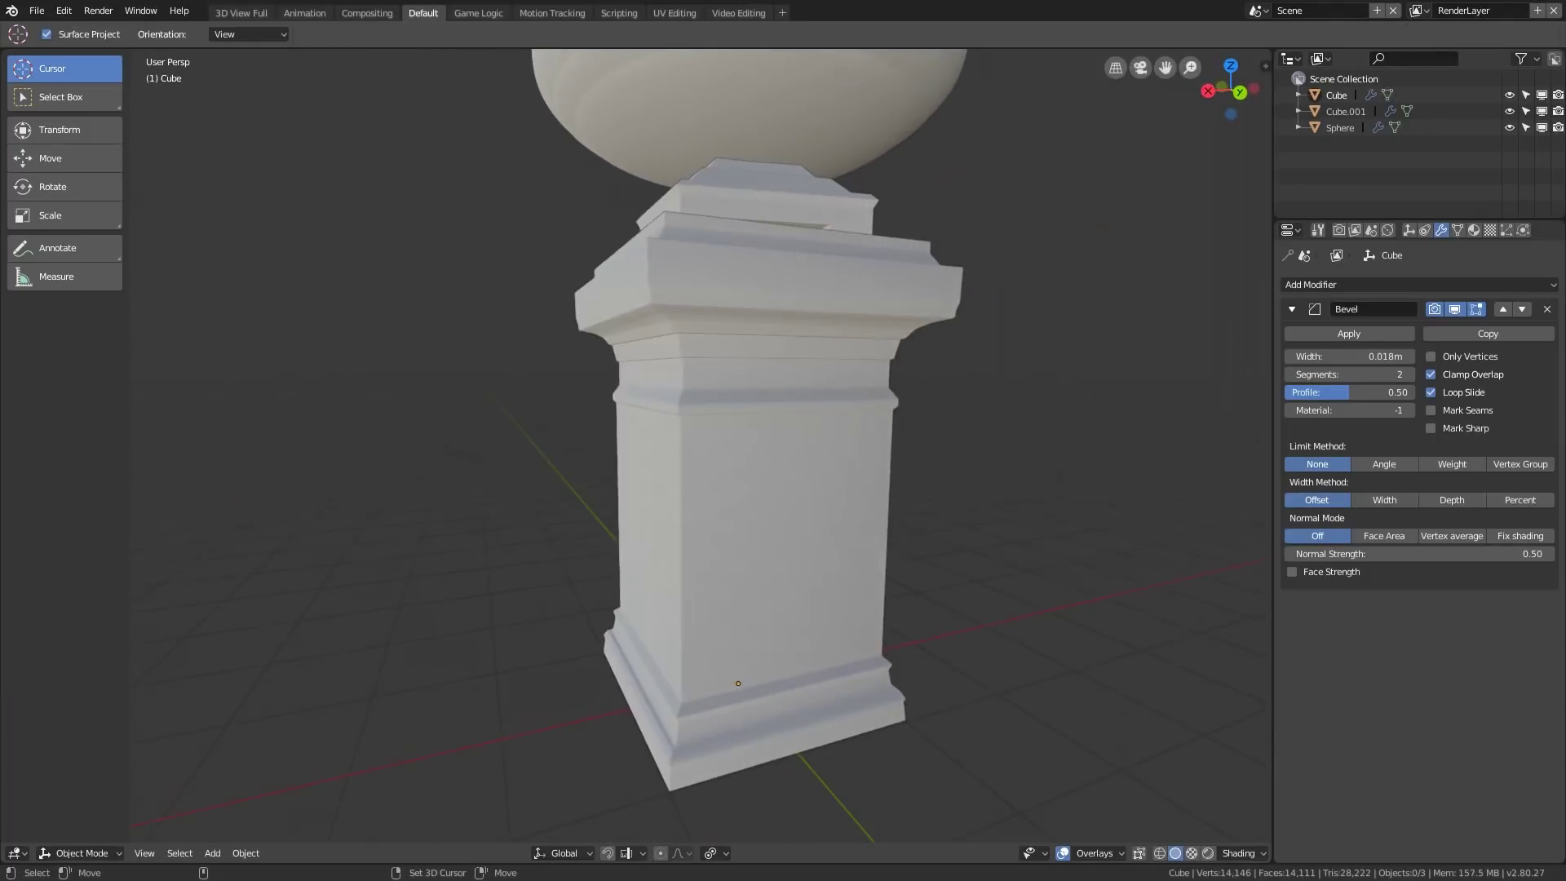
Add a centred vertical loop cut that divides the whole pedestal into two halves along X.
{"action": "key", "text": "ctrl+Tab"}
{"action": "left_click", "coordinate": [914, 505]}
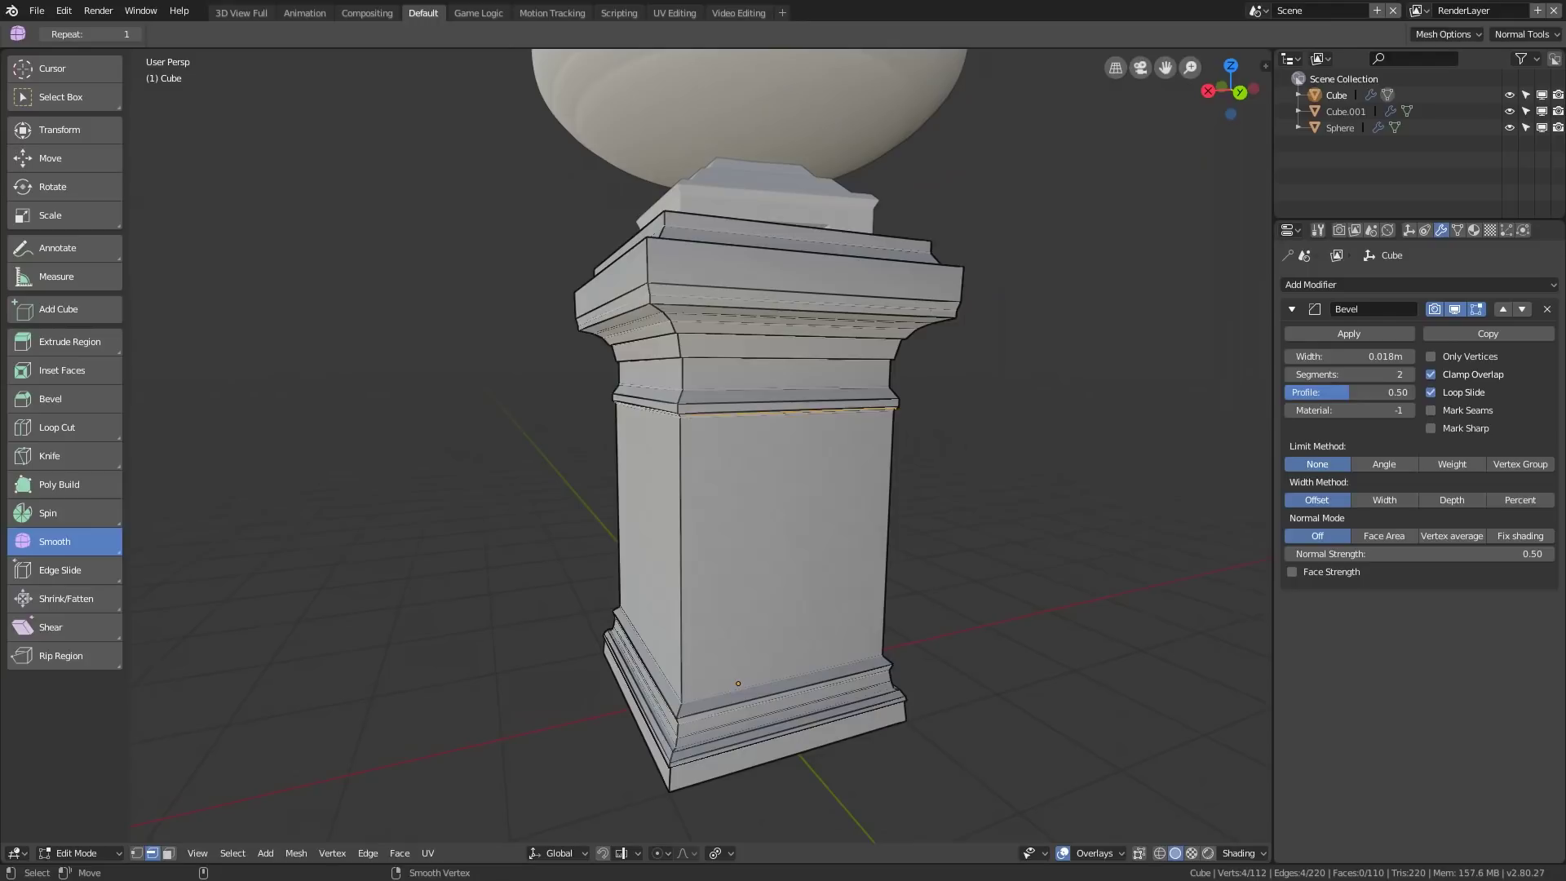
{"action": "key", "text": "Tab"}
{"action": "key", "text": "ctrl+Tab"}
{"action": "left_click", "coordinate": [913, 504]}
{"action": "key", "text": "ctrl+r"}
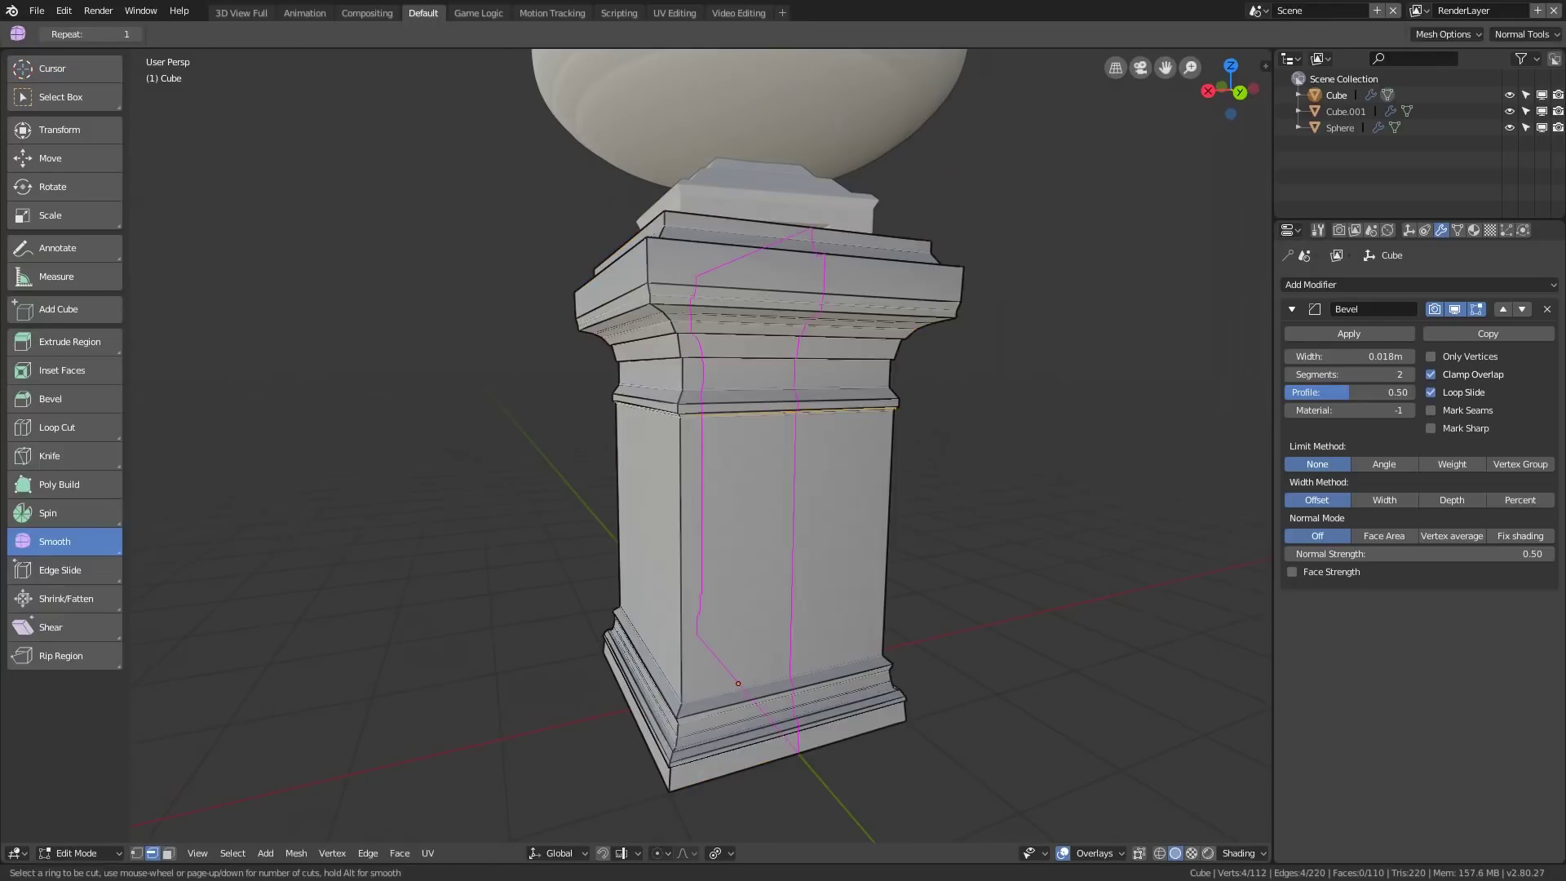
{"action": "left_click", "coordinate": [798, 433]}
{"action": "right_click", "coordinate": [797, 433]}
In a wireframe back orthographic view, circle-select the vertices of the pedestal's negative X half and delete them.
{"action": "left_click", "coordinate": [1159, 853]}
{"action": "middle_click_drag", "start_coordinate": [979, 505], "coordinate": [901, 501]}
{"action": "left_click", "coordinate": [1227, 92]}
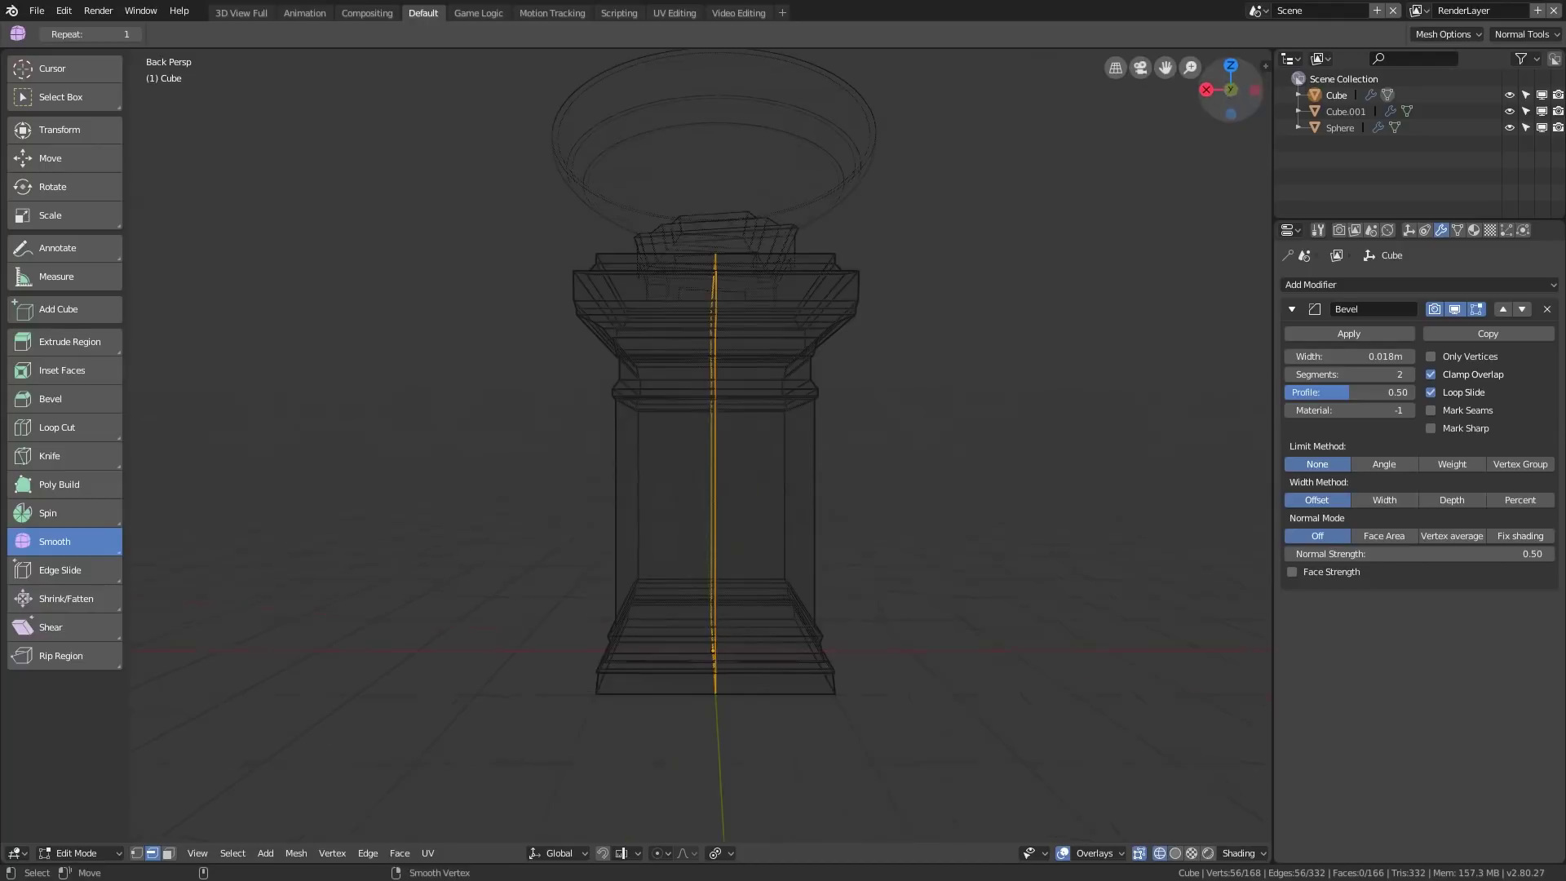
{"action": "left_click", "coordinate": [1116, 67]}
{"action": "key", "text": "ctrl+Tab"}
{"action": "left_click", "coordinate": [766, 340]}
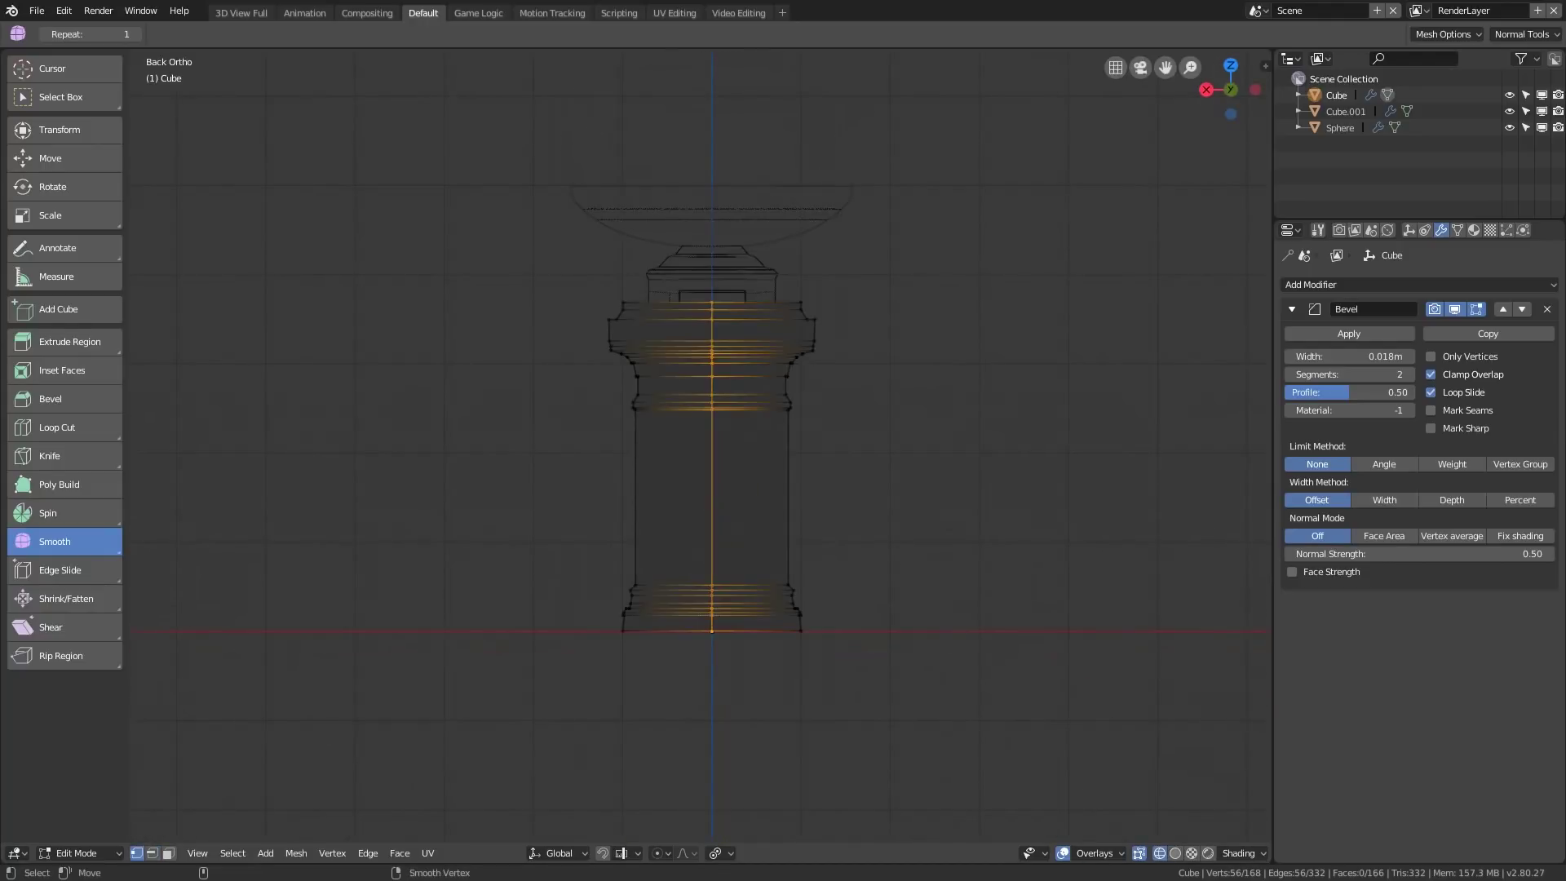
{"action": "key", "text": "alt+a"}
{"action": "key", "text": "c"}
{"action": "left_click_drag", "start_coordinate": [801, 303], "coordinate": [797, 609]}
{"action": "right_click", "coordinate": [796, 608]}
{"action": "key", "text": "x"}
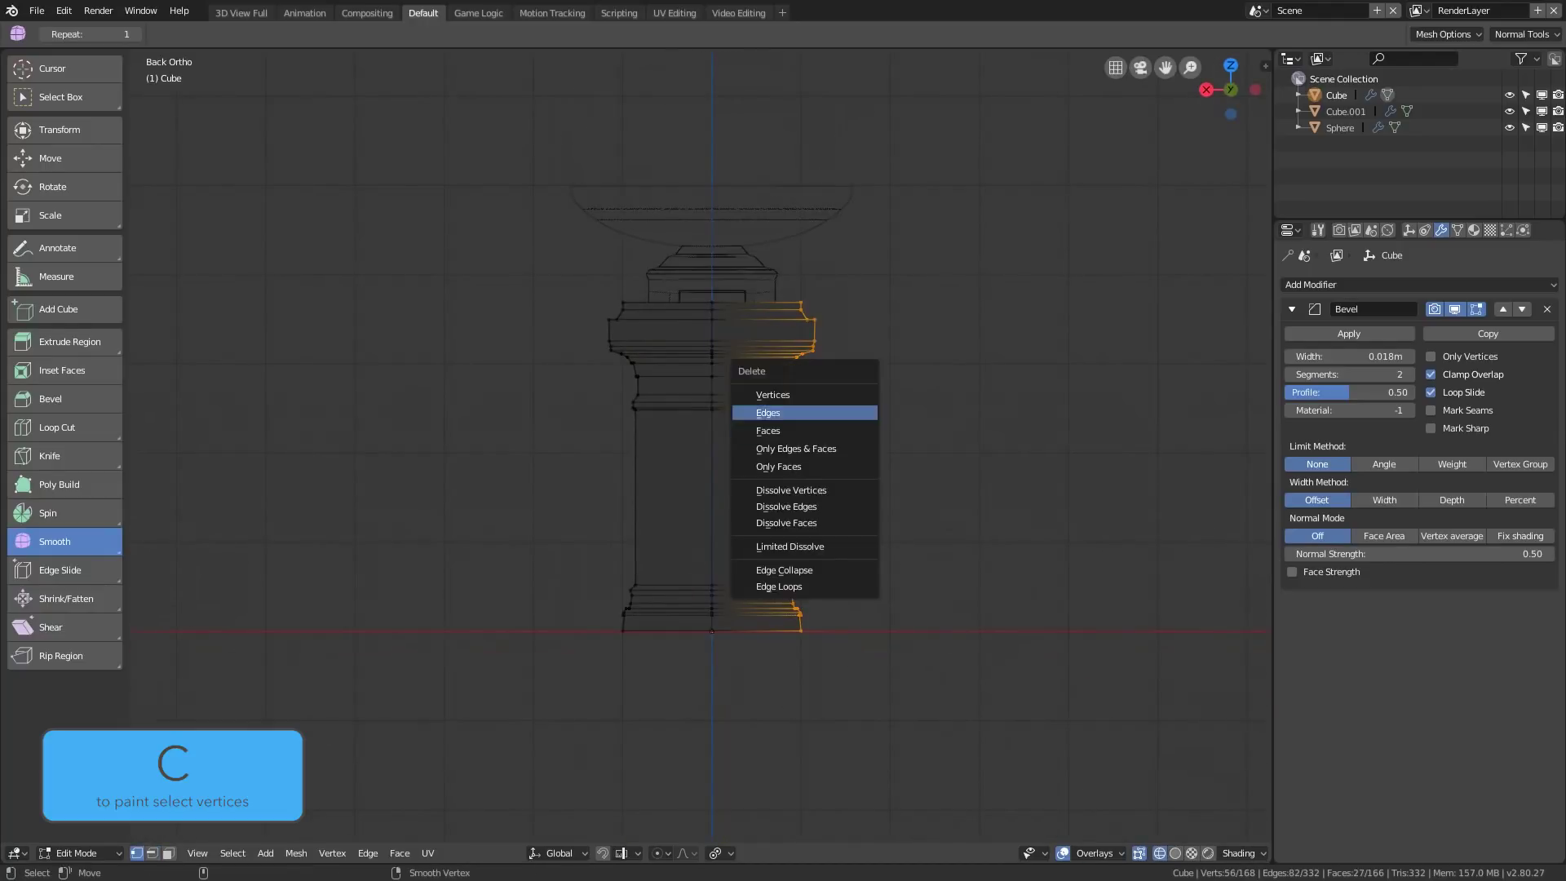
{"action": "left_click", "coordinate": [779, 395]}
Return to Object Mode and add a Mirror modifier across the X axis to the halved pedestal.
{"action": "key", "text": "ctrl+Tab"}
{"action": "left_click", "coordinate": [716, 398]}
{"action": "left_click", "coordinate": [1386, 284]}
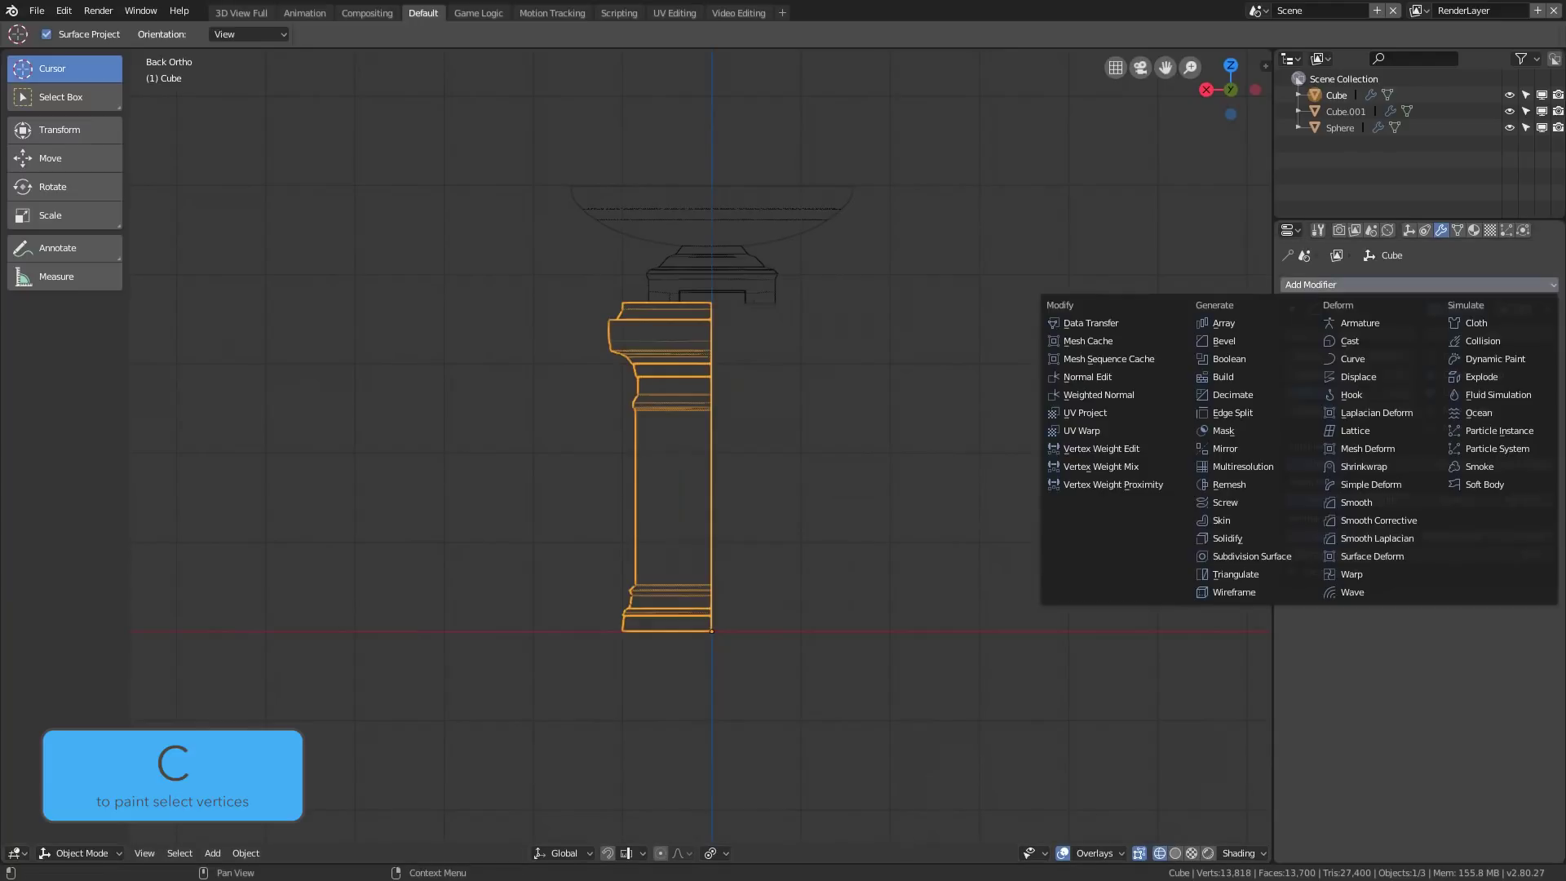
{"action": "left_click", "coordinate": [1225, 448]}
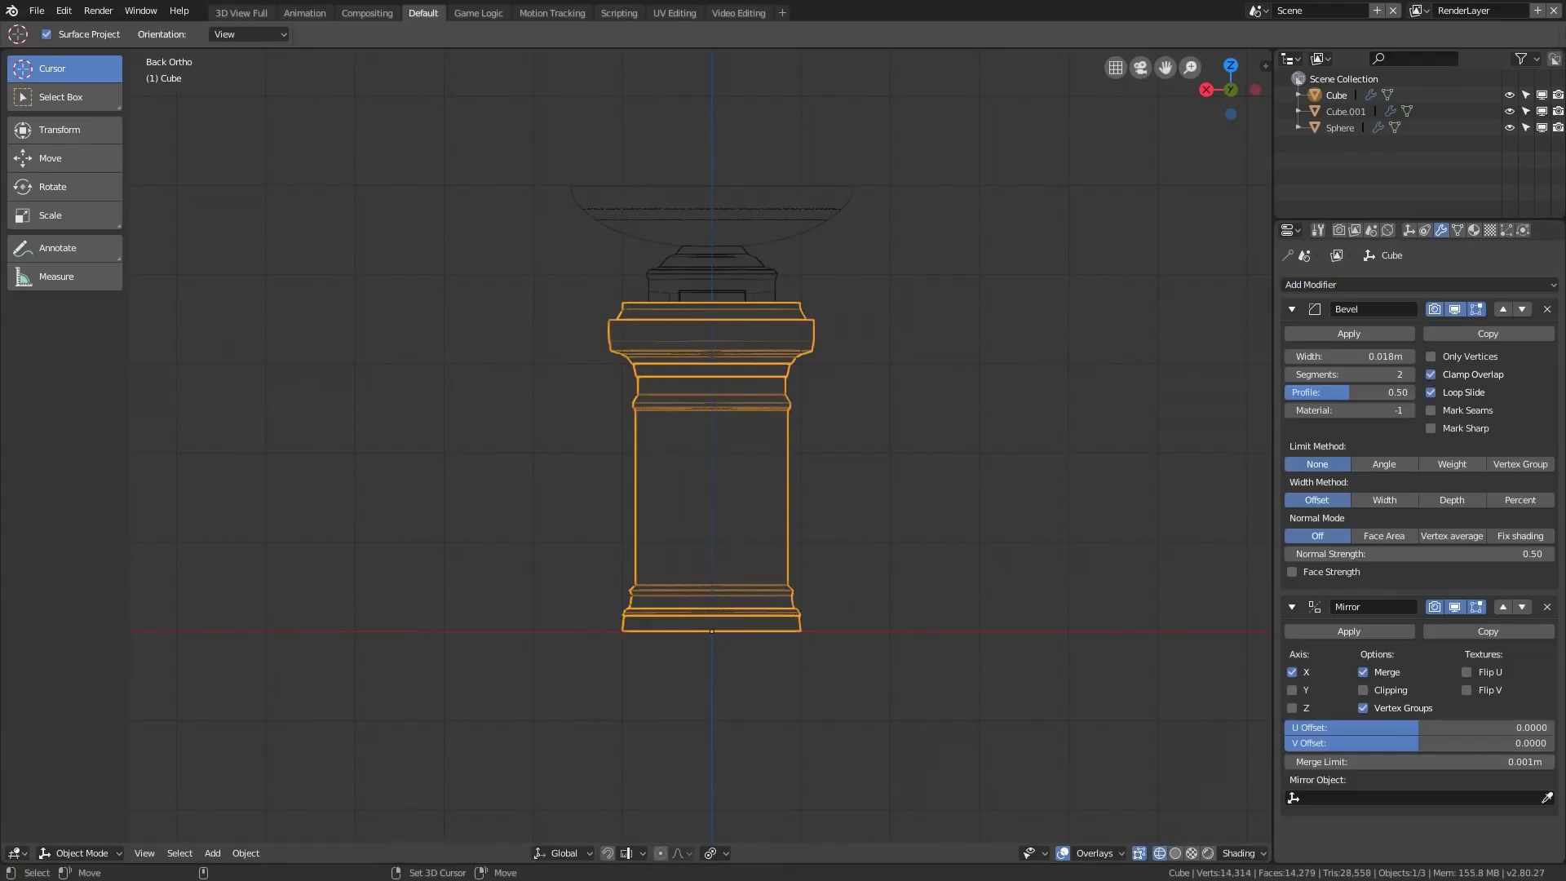
In Edit Mode with solid display, add a centred vertical loop cut that divides the remaining pedestal half along Y.
{"action": "mouse_move", "coordinate": [665, 481]}
{"action": "middle_mouse_down"}
{"action": "mouse_move", "coordinate": [734, 513]}
{"action": "mouse_move", "coordinate": [784, 494]}
{"action": "middle_mouse_up"}
{"action": "scroll", "coordinate": [783, 498], "scroll_direction": "up", "scroll_amount": 2}
{"action": "key", "text": "z"}
{"action": "key", "text": "ctrl+Tab"}
{"action": "left_click", "coordinate": [885, 497]}
{"action": "key", "text": "ctrl+r"}
{"action": "left_click", "coordinate": [781, 408]}
{"action": "right_click", "coordinate": [781, 408]}
In a wireframe right orthographic view, circle-select the vertices of the pedestal's positive Y half and delete them.
{"action": "left_click", "coordinate": [1230, 91]}
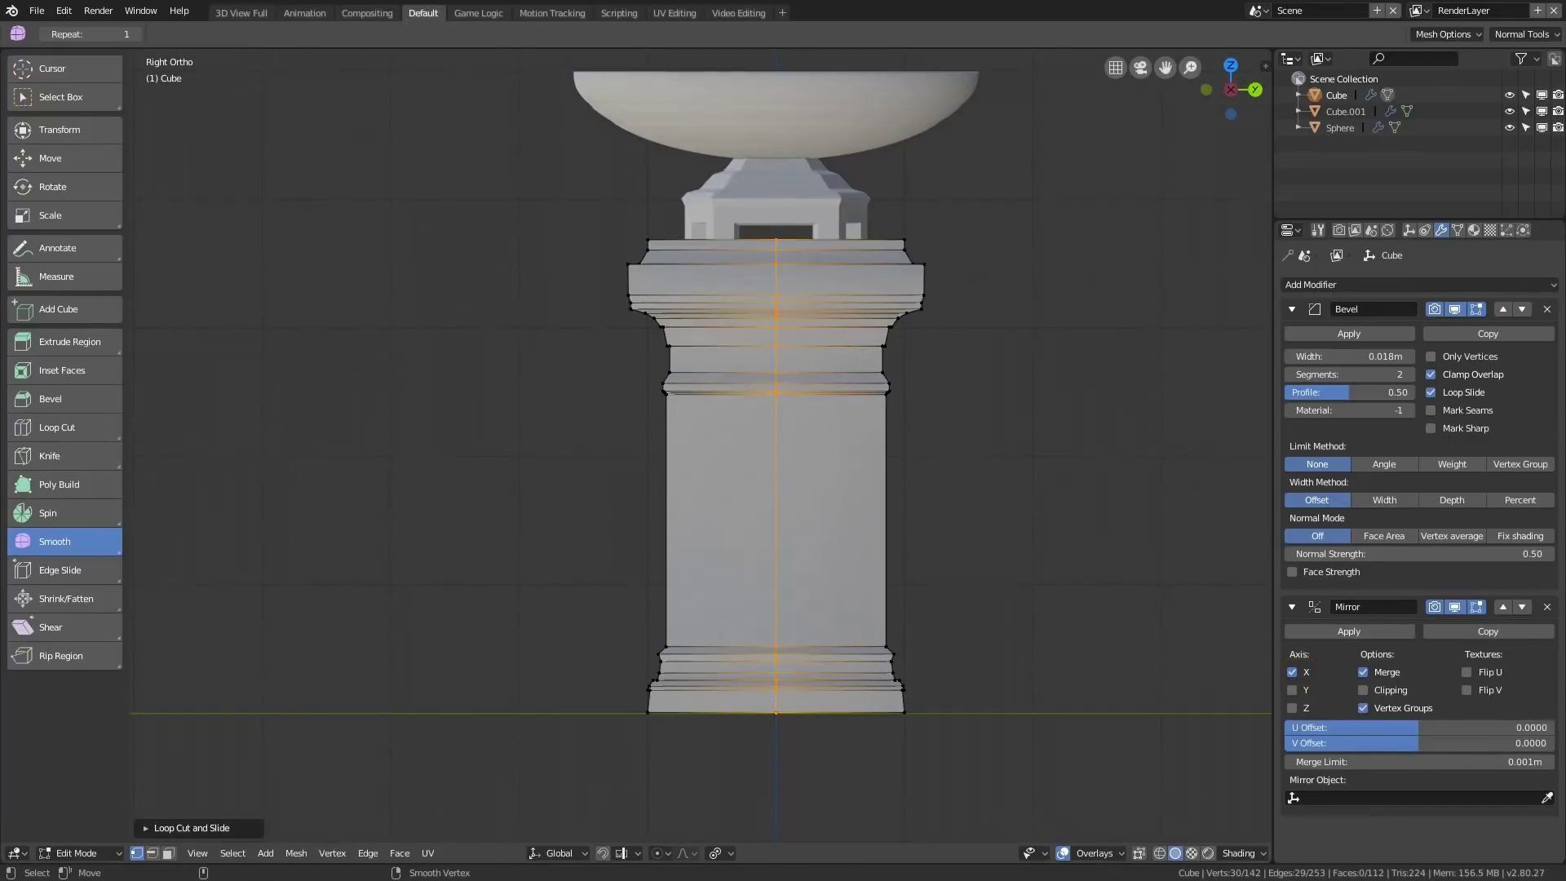
{"action": "key", "text": "alt+a"}
{"action": "left_click", "coordinate": [1160, 852]}
{"action": "key", "text": "c"}
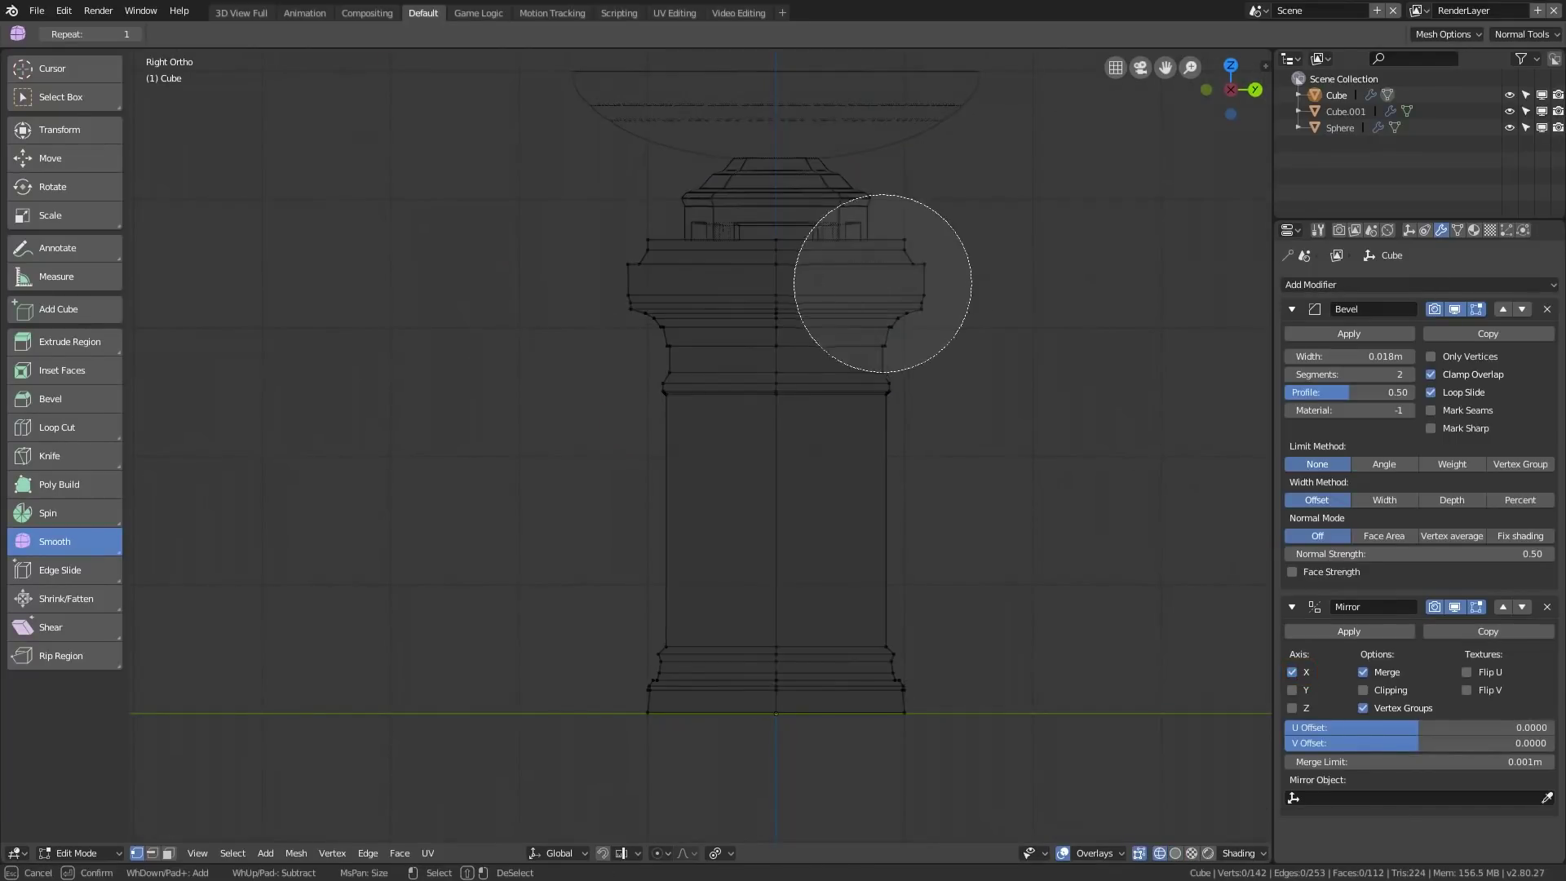
{"action": "left_click_drag", "start_coordinate": [883, 286], "coordinate": [912, 683]}
{"action": "right_click", "coordinate": [912, 684]}
{"action": "key", "text": "x"}
{"action": "left_click", "coordinate": [881, 472]}
In Object Mode, shade the pedestal flat, return to solid display and enable the Y axis of its Mirror modifier.
{"action": "key", "text": "Tab"}
{"action": "left_click", "coordinate": [767, 376]}
{"action": "key", "text": "z"}
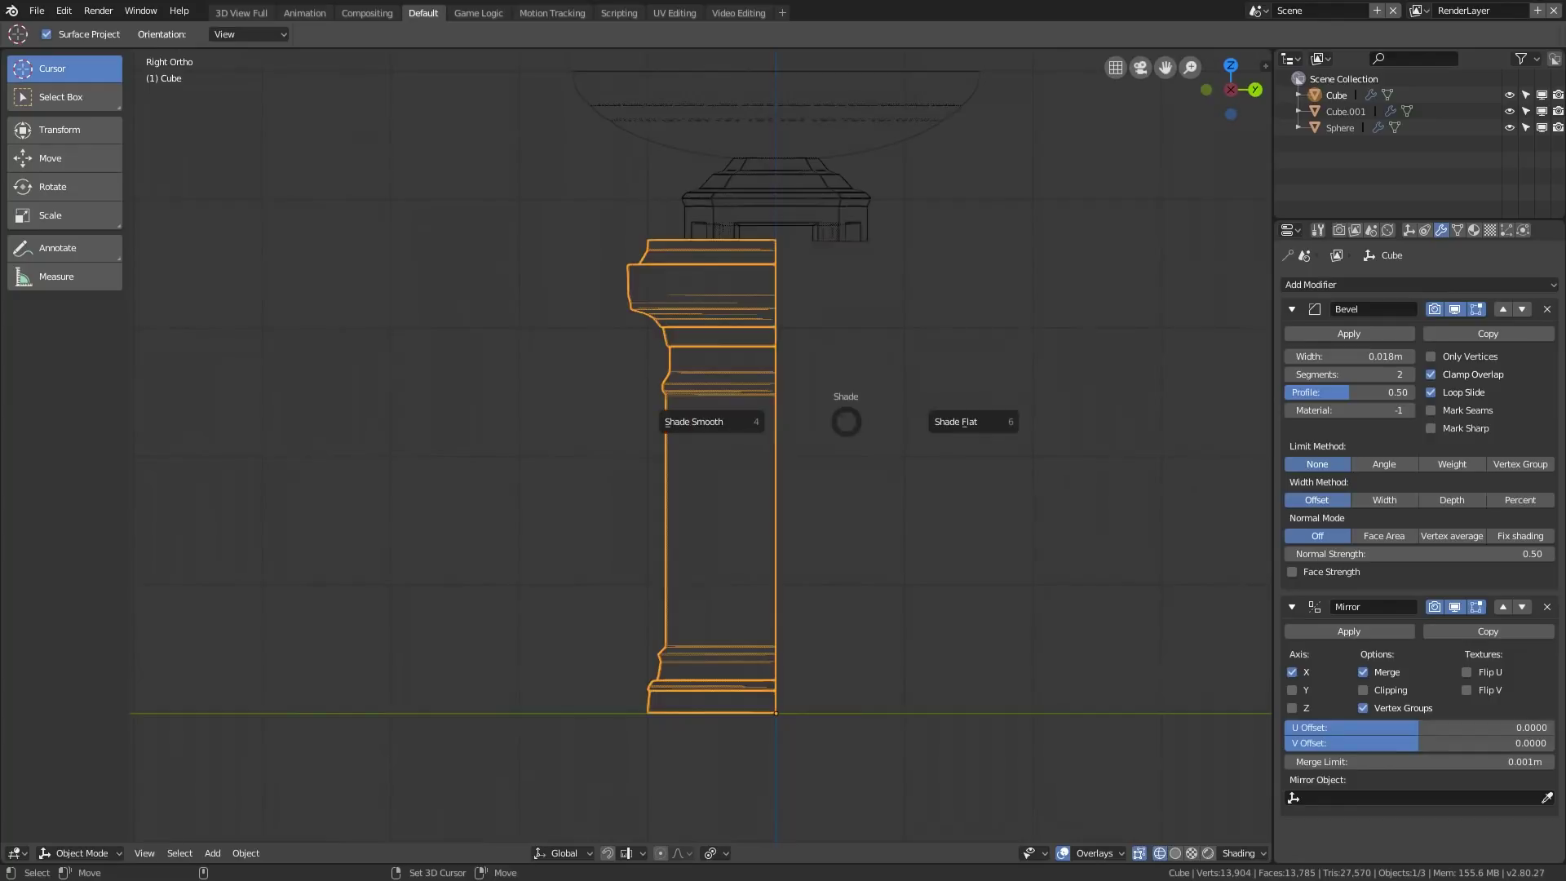
{"action": "left_click", "coordinate": [972, 421]}
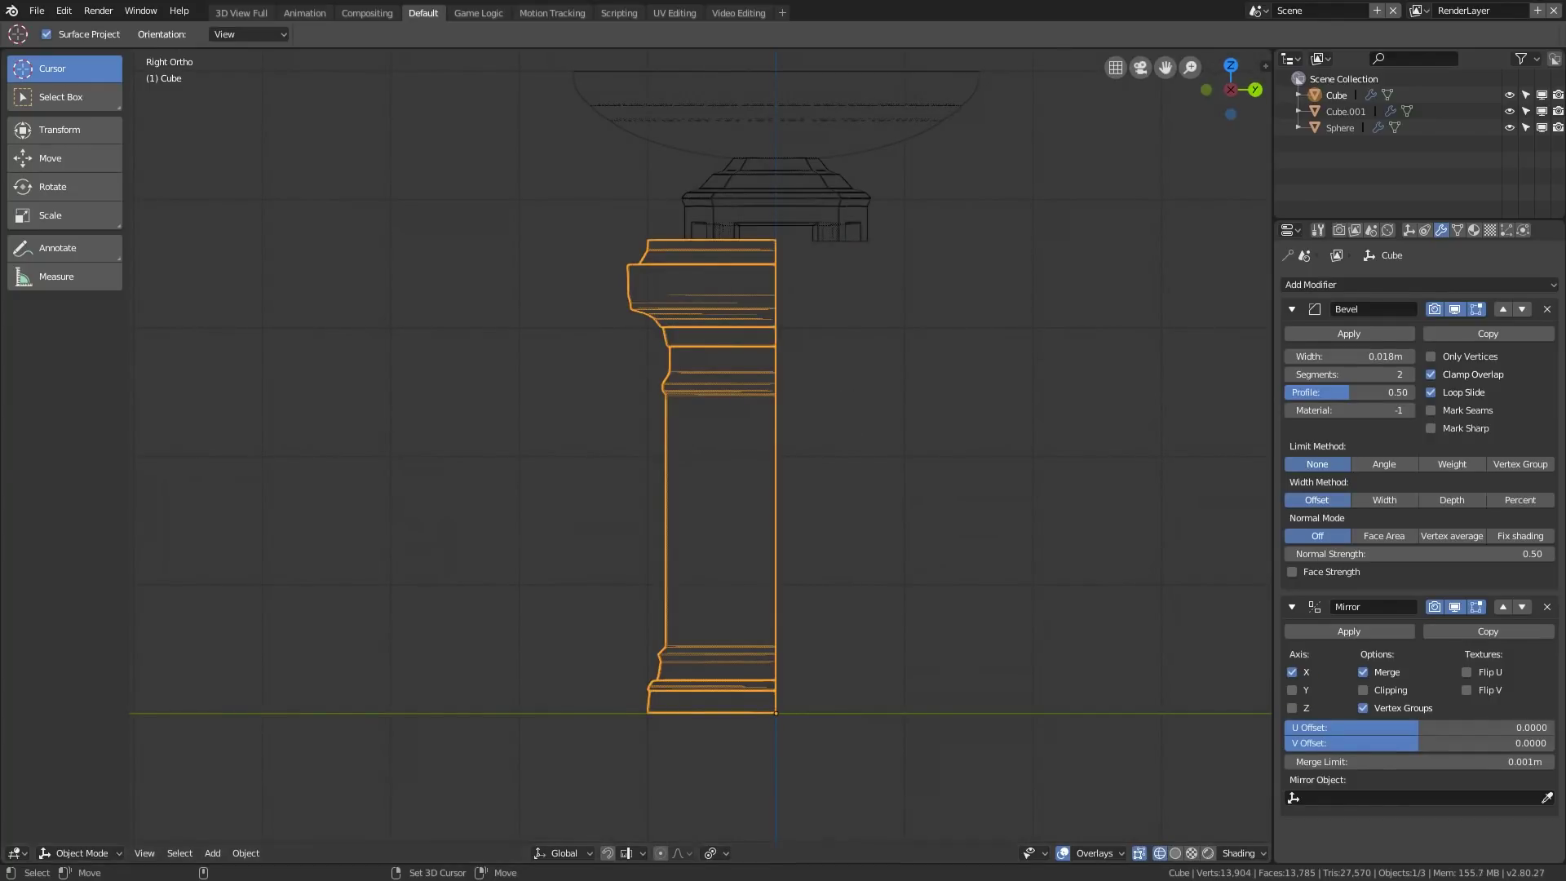
{"action": "key", "text": "z"}
{"action": "middle_click_drag", "start_coordinate": [970, 424], "coordinate": [864, 452]}
{"action": "left_click", "coordinate": [1292, 690]}
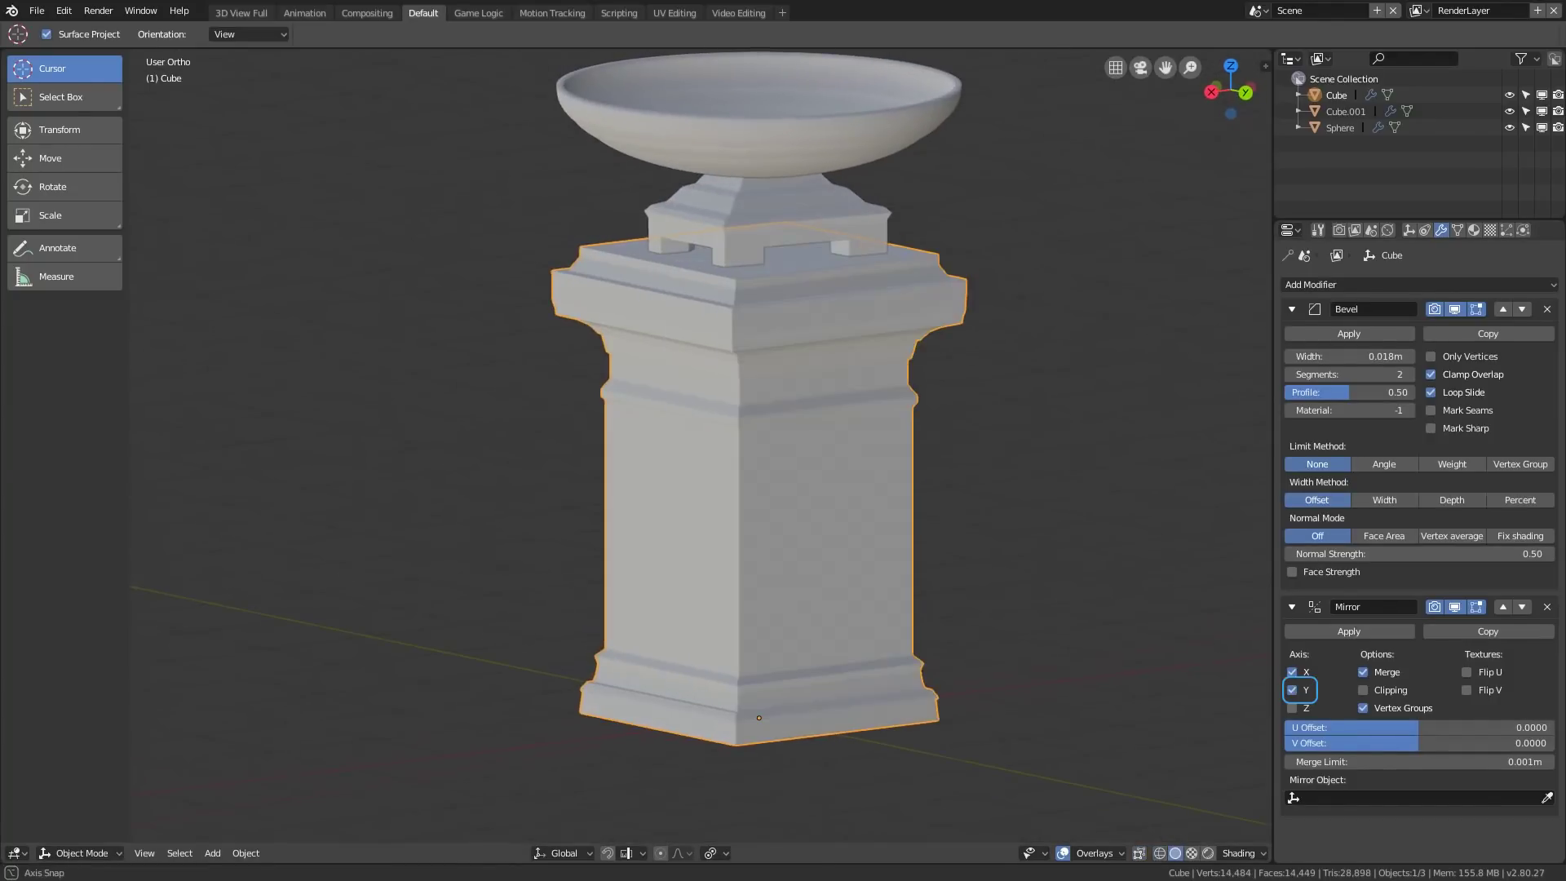
In Edit Mode with edge selection, add a horizontal loop cut on the shaft and slide it near the upper moulding.
{"action": "middle_click_drag", "start_coordinate": [751, 502], "coordinate": [846, 482]}
{"action": "key", "text": "Tab"}
{"action": "left_click", "coordinate": [971, 482]}
{"action": "scroll", "coordinate": [971, 483], "scroll_direction": "up", "scroll_amount": 3}
{"action": "key", "text": "ctrl+Tab"}
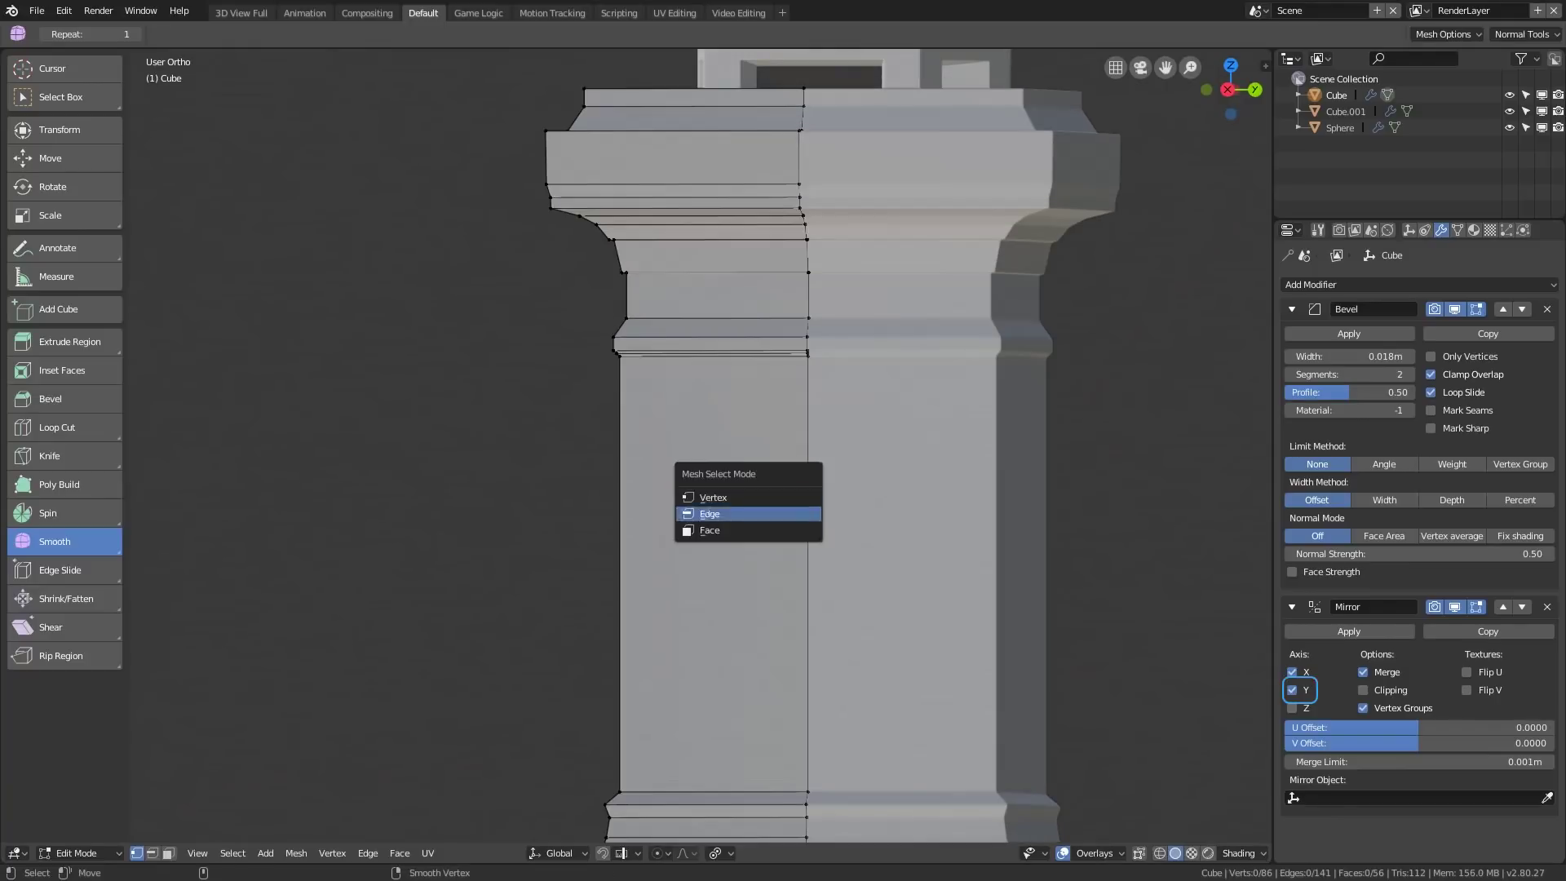
{"action": "left_click", "coordinate": [744, 531]}
{"action": "left_click", "coordinate": [744, 534]}
{"action": "middle_click_drag", "start_coordinate": [744, 534], "coordinate": [819, 443]}
{"action": "key", "text": "ctrl+r"}
{"action": "left_click", "coordinate": [737, 306]}
{"action": "left_click", "coordinate": [736, 116]}
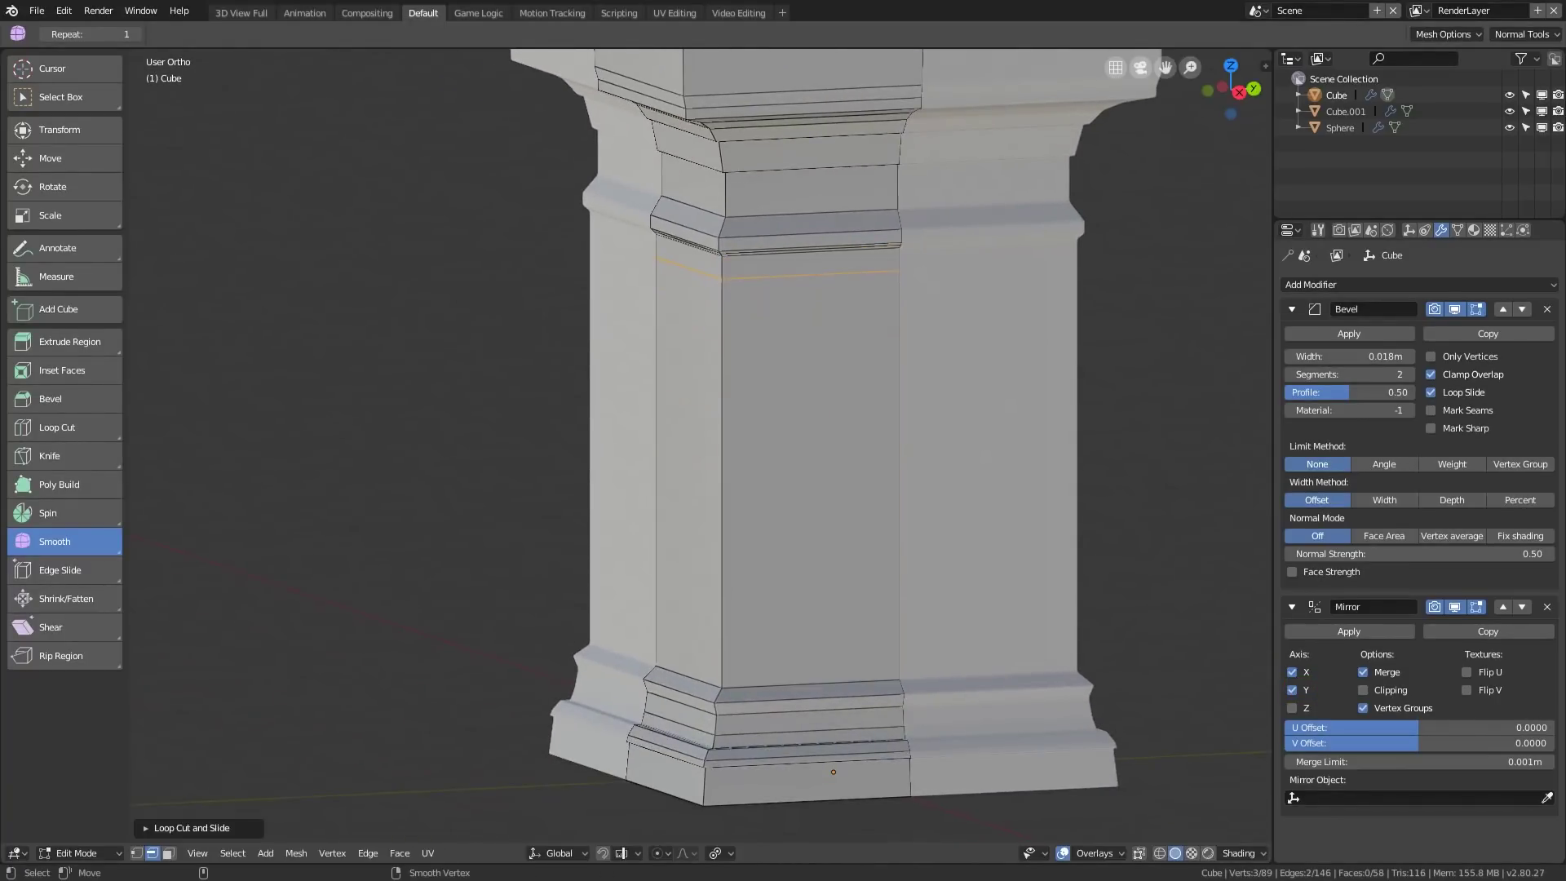
Add a second horizontal loop cut on the shaft and slide it down close to the base moulding.
{"action": "key", "text": "ctrl+r"}
{"action": "left_click", "coordinate": [730, 472]}
{"action": "left_click", "coordinate": [731, 654]}
Add a vertical loop cut through the pedestal quarter and slide it close to the outer corner edge.
{"action": "key", "text": "ctrl+r"}
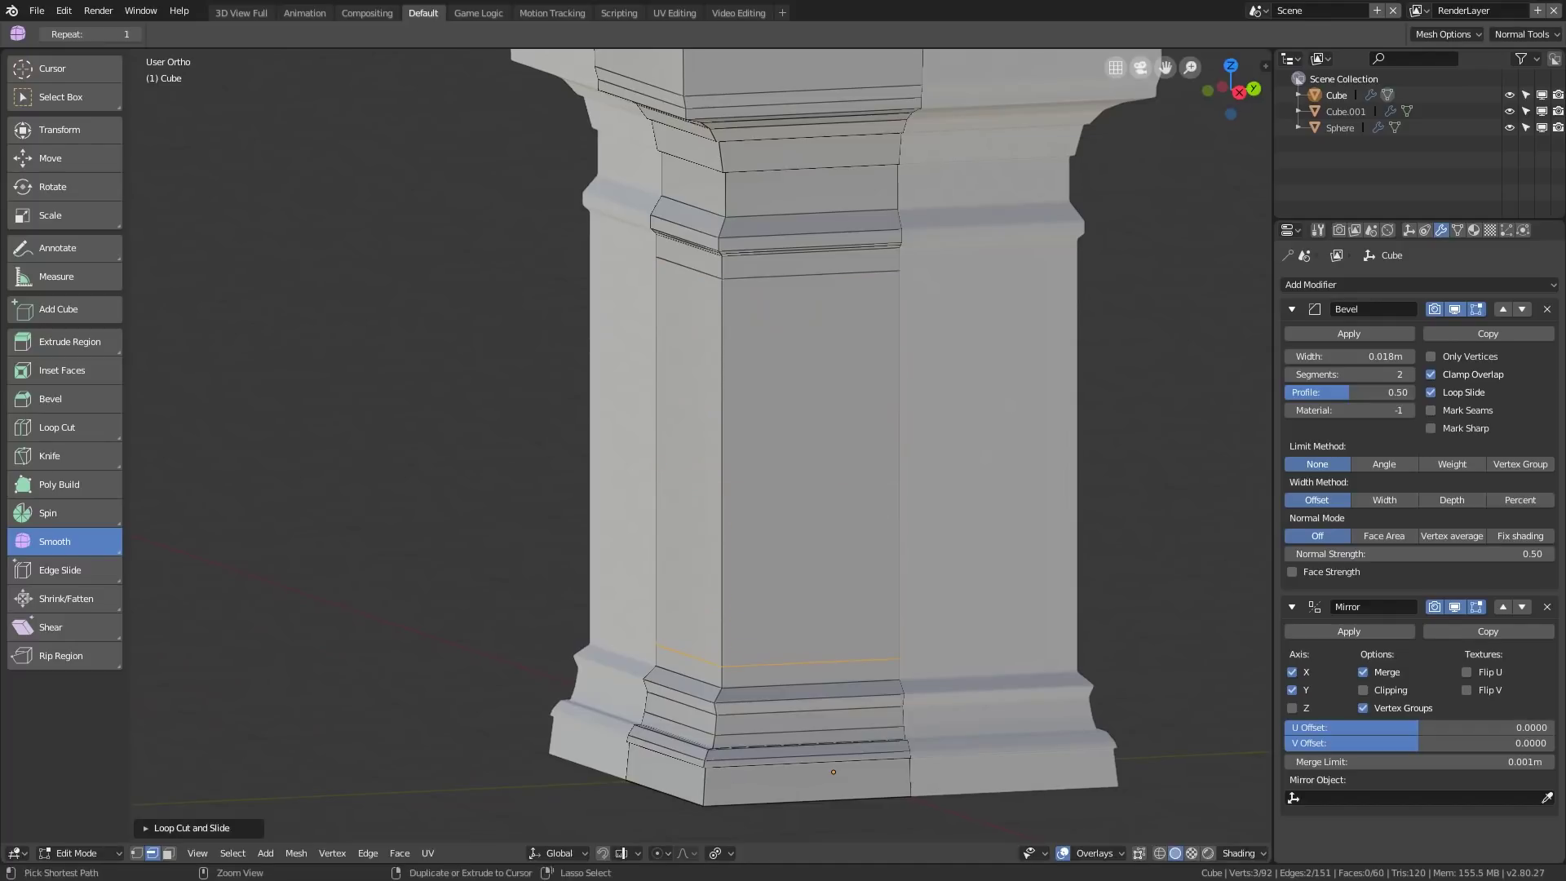
{"action": "left_click", "coordinate": [727, 664]}
{"action": "left_click", "coordinate": [664, 657]}
{"action": "scroll", "coordinate": [701, 445], "scroll_direction": "down", "scroll_amount": 3}
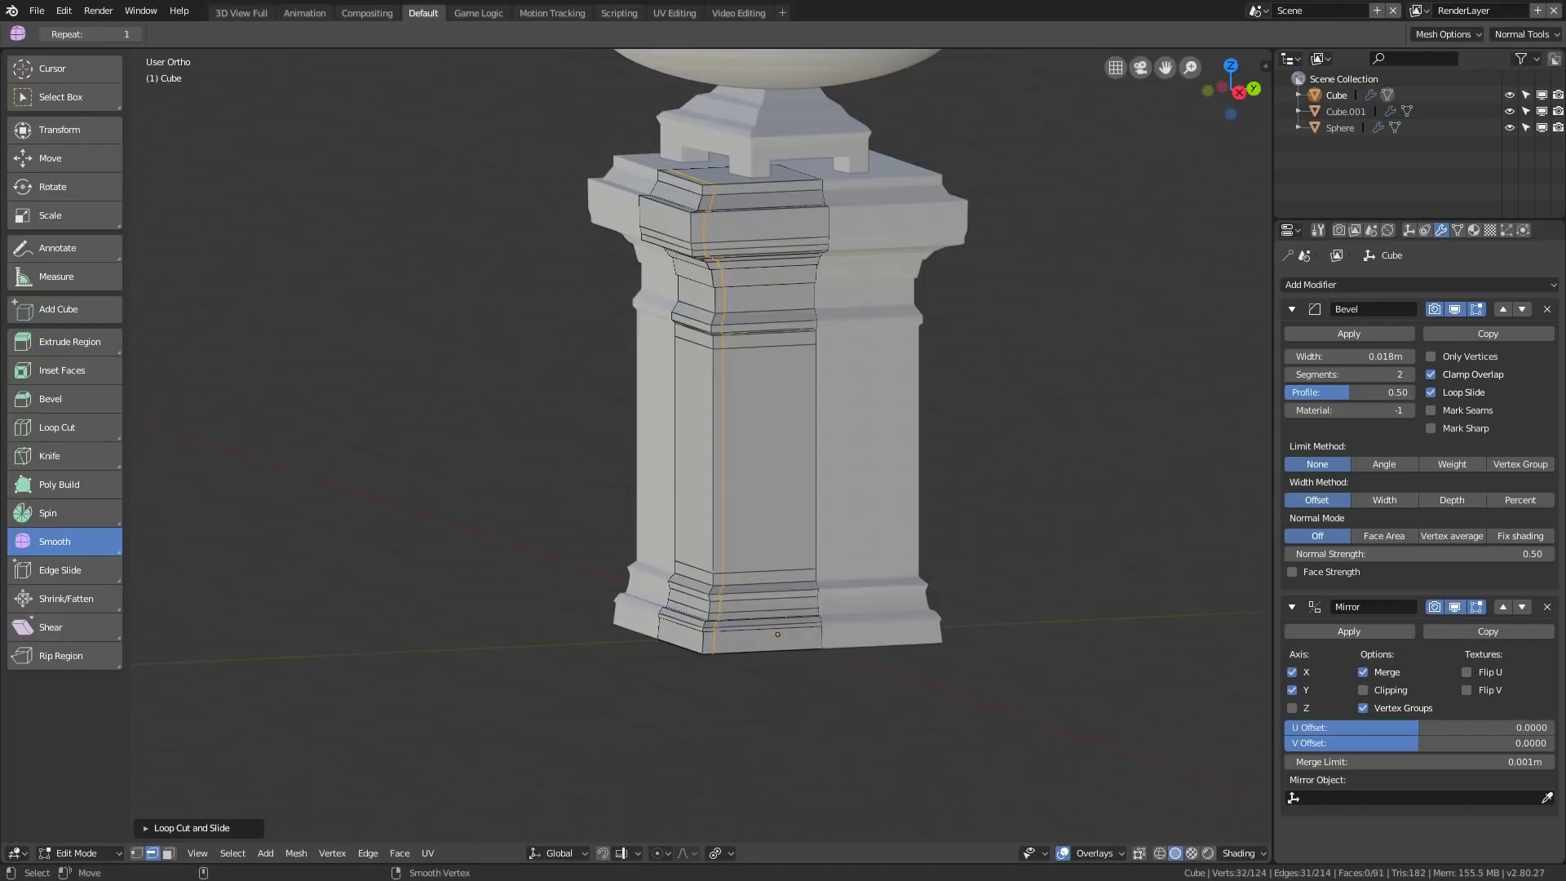
Slide the vertical edge loop on the pedestal quarter farther away from the outer corner.
{"action": "key", "text": "g"}
{"action": "key", "text": "g"}
{"action": "left_click", "coordinate": [864, 341]}
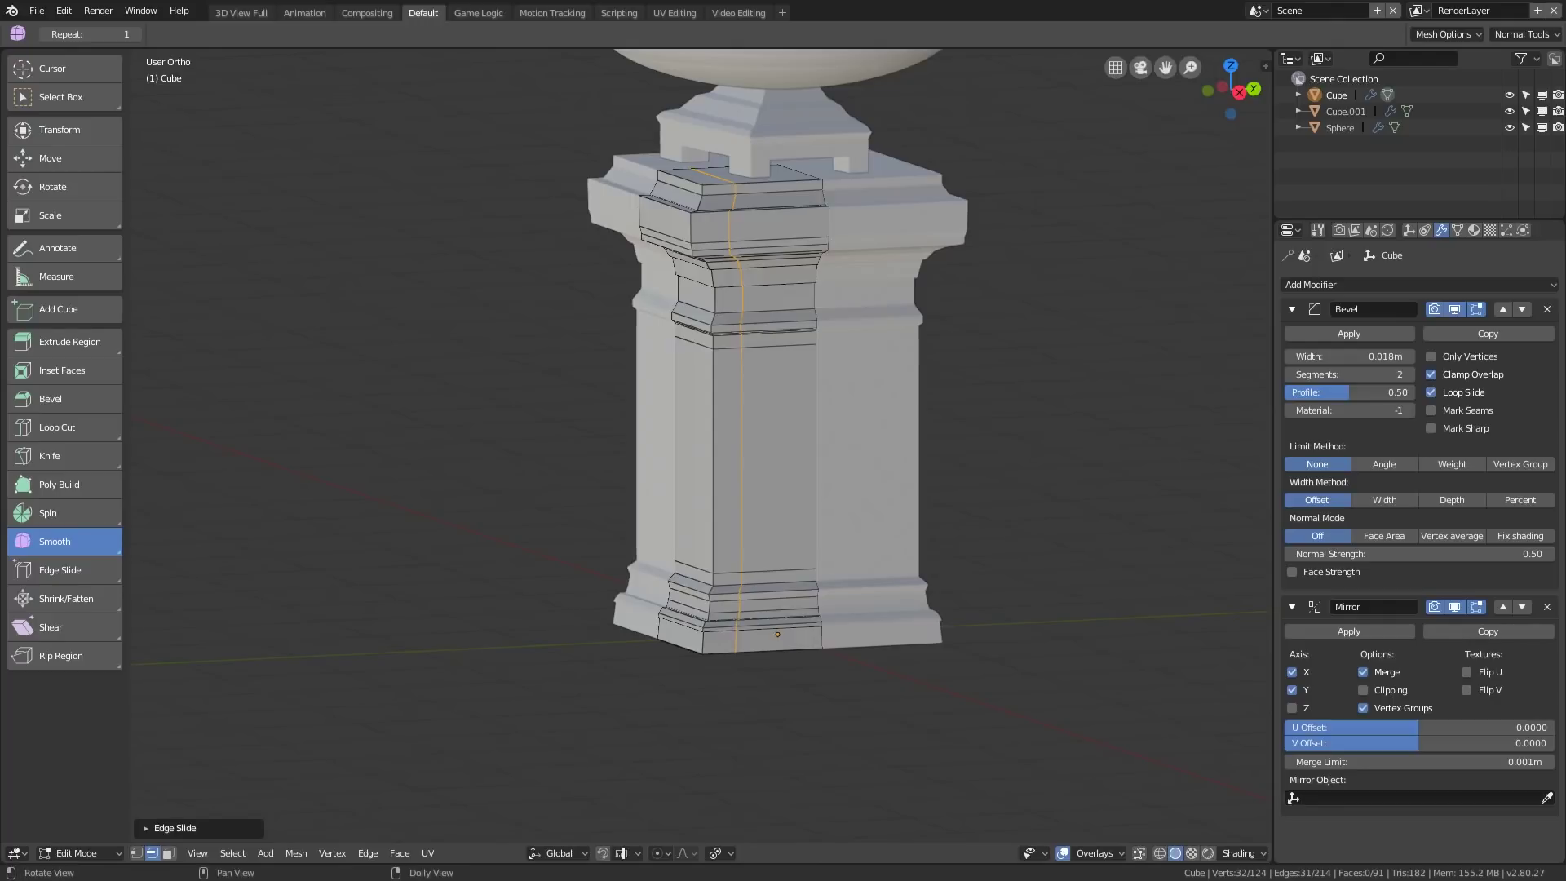
Slide the shaft's lower horizontal edge loop upward and its upper horizontal loop downward to shorten the panel area.
{"action": "scroll", "coordinate": [815, 563], "scroll_direction": "up", "scroll_amount": 2}
{"action": "left_click", "coordinate": [822, 626], "text": "alt"}
{"action": "key", "text": "g"}
{"action": "key", "text": "g"}
{"action": "left_click", "coordinate": [824, 588]}
{"action": "left_click", "coordinate": [816, 302], "text": "alt"}
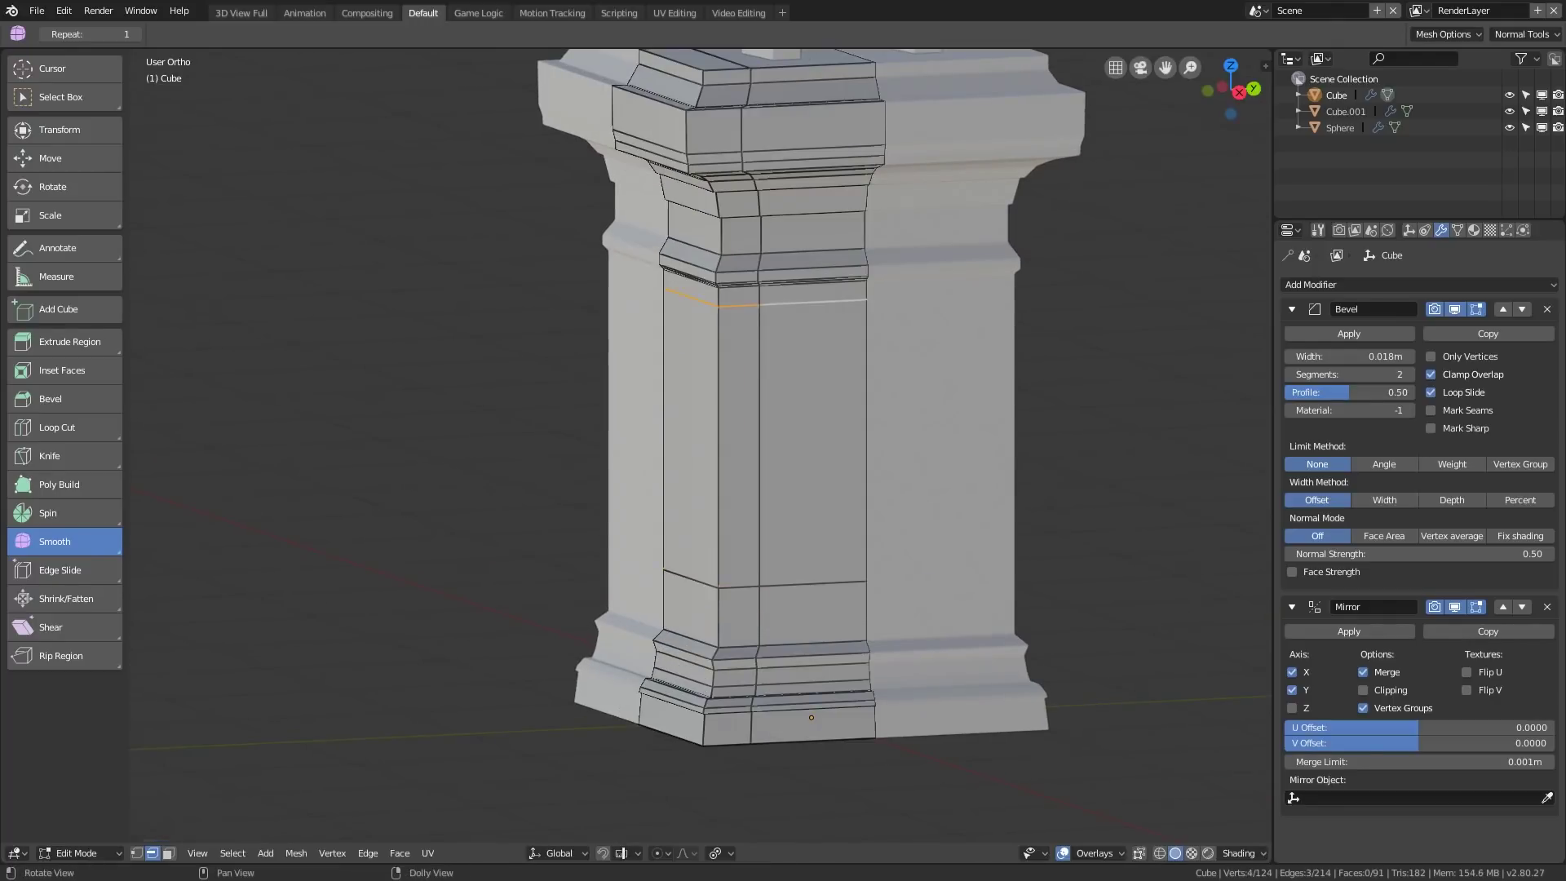
{"action": "key", "text": "g"}
{"action": "key", "text": "g"}
{"action": "left_click", "coordinate": [821, 338]}
In front view, add a vertical loop cut through the pedestal quarter and slide it part-way toward the outer corner.
{"action": "key", "text": "KP_1"}
{"action": "key", "text": "ctrl+r"}
{"action": "left_click", "coordinate": [754, 357]}
{"action": "left_click", "coordinate": [778, 357]}
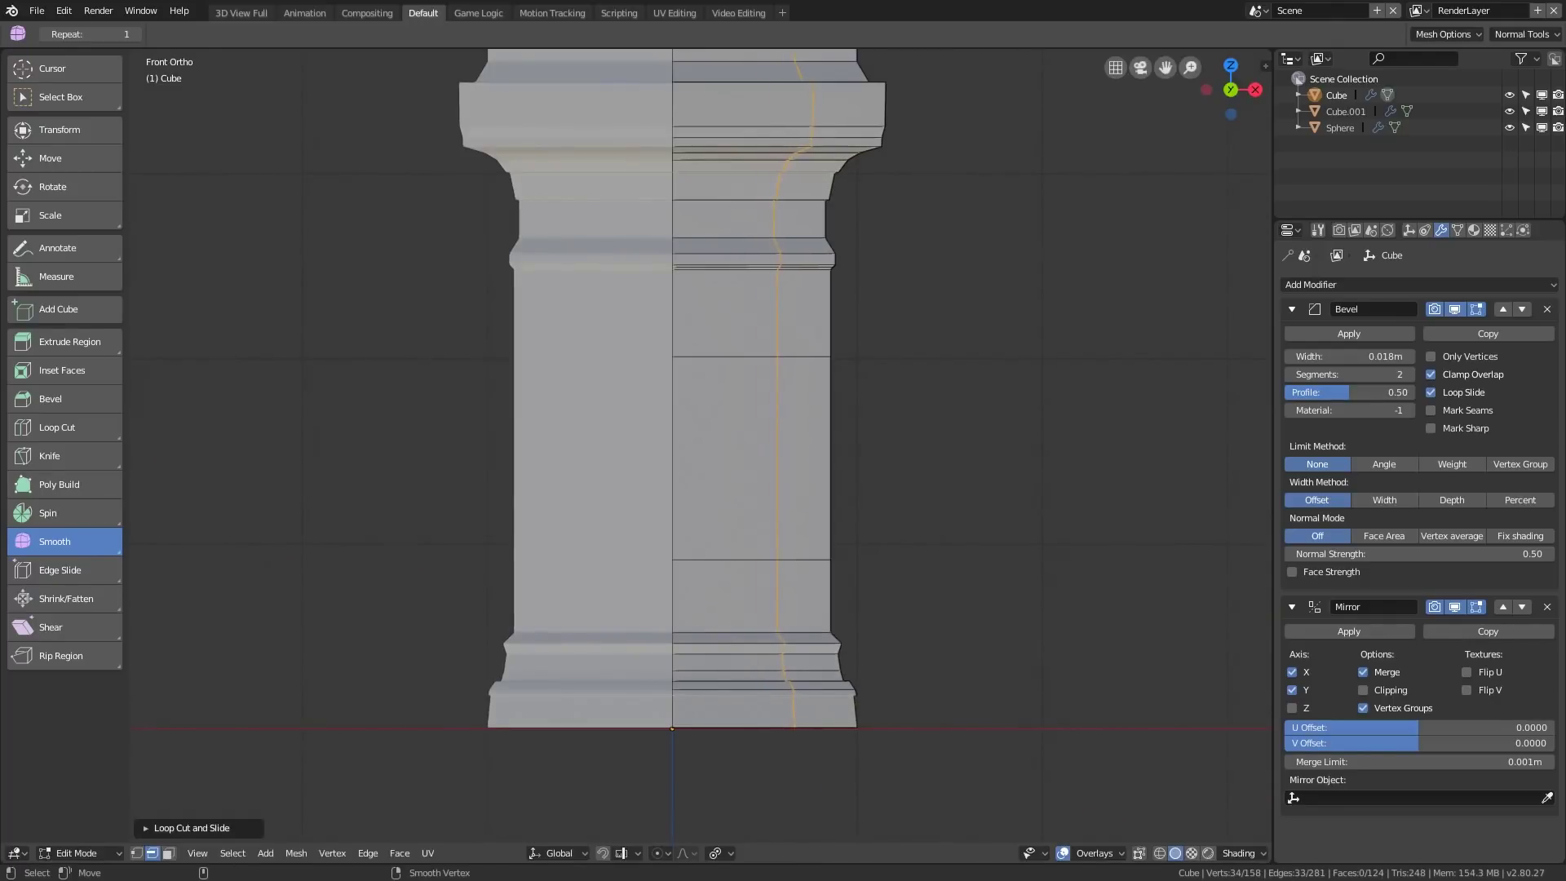
With face selection, select the two shaft panel faces on adjacent sides and extrude them inward about 0.062 m.
{"action": "key", "text": "ctrl+Tab"}
{"action": "left_click", "coordinate": [684, 416]}
{"action": "left_click", "coordinate": [724, 444]}
{"action": "middle_click_drag", "start_coordinate": [724, 444], "coordinate": [597, 432]}
{"action": "left_click", "coordinate": [825, 457], "text": "shift"}
{"action": "middle_click_drag", "start_coordinate": [825, 457], "coordinate": [923, 505]}
{"action": "key", "text": "e"}
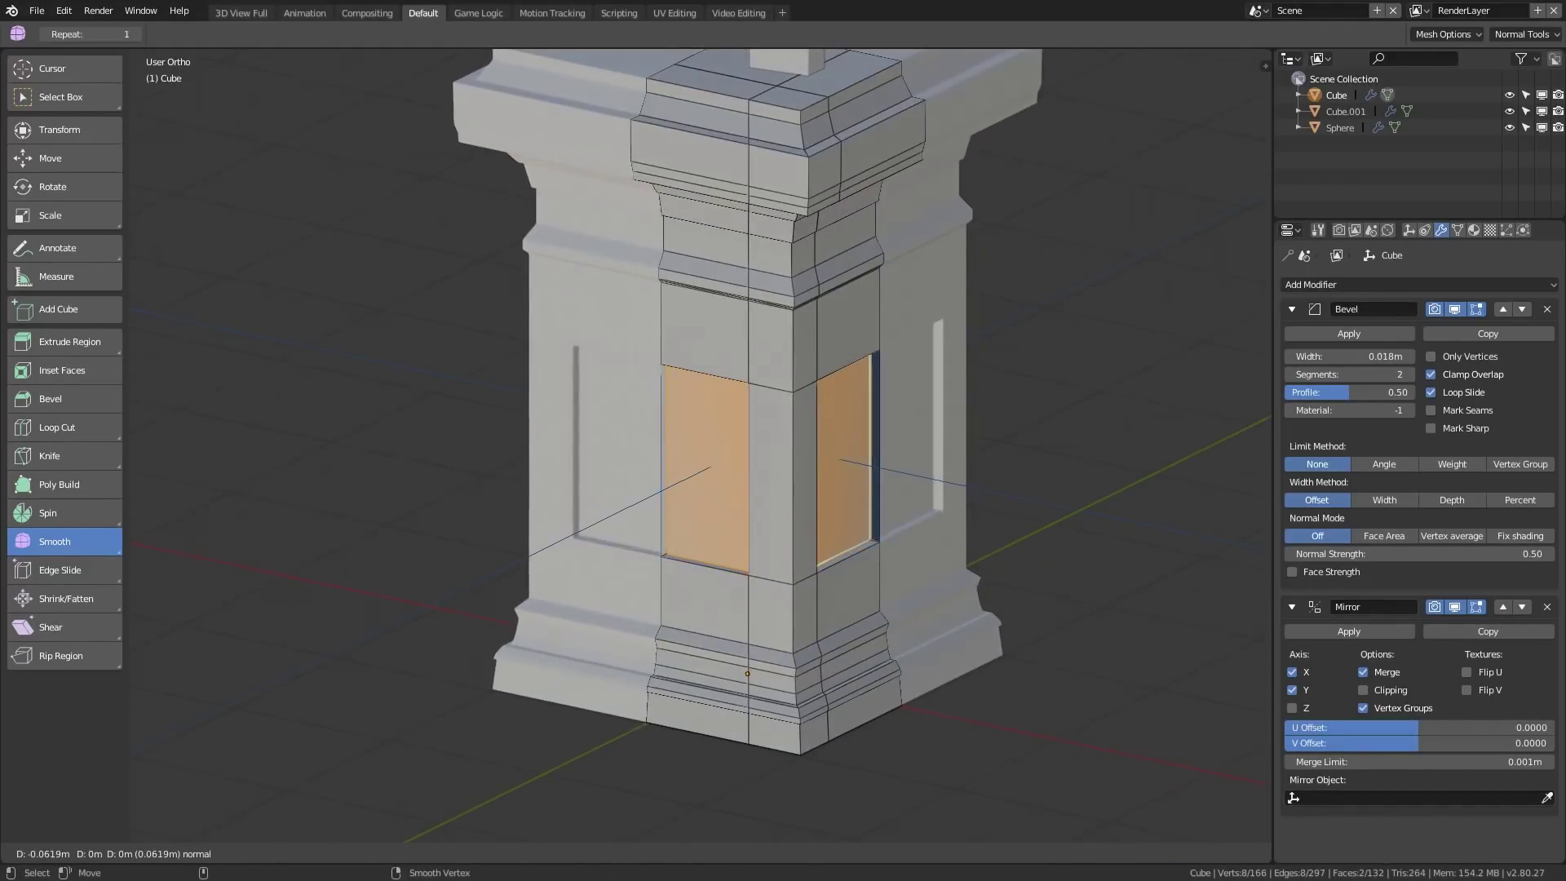
{"action": "key", "text": "Return"}
Delete the two narrow side faces left by the extrusion along the mirror seams of the recessed panels.
{"action": "key", "text": "ctrl+Tab"}
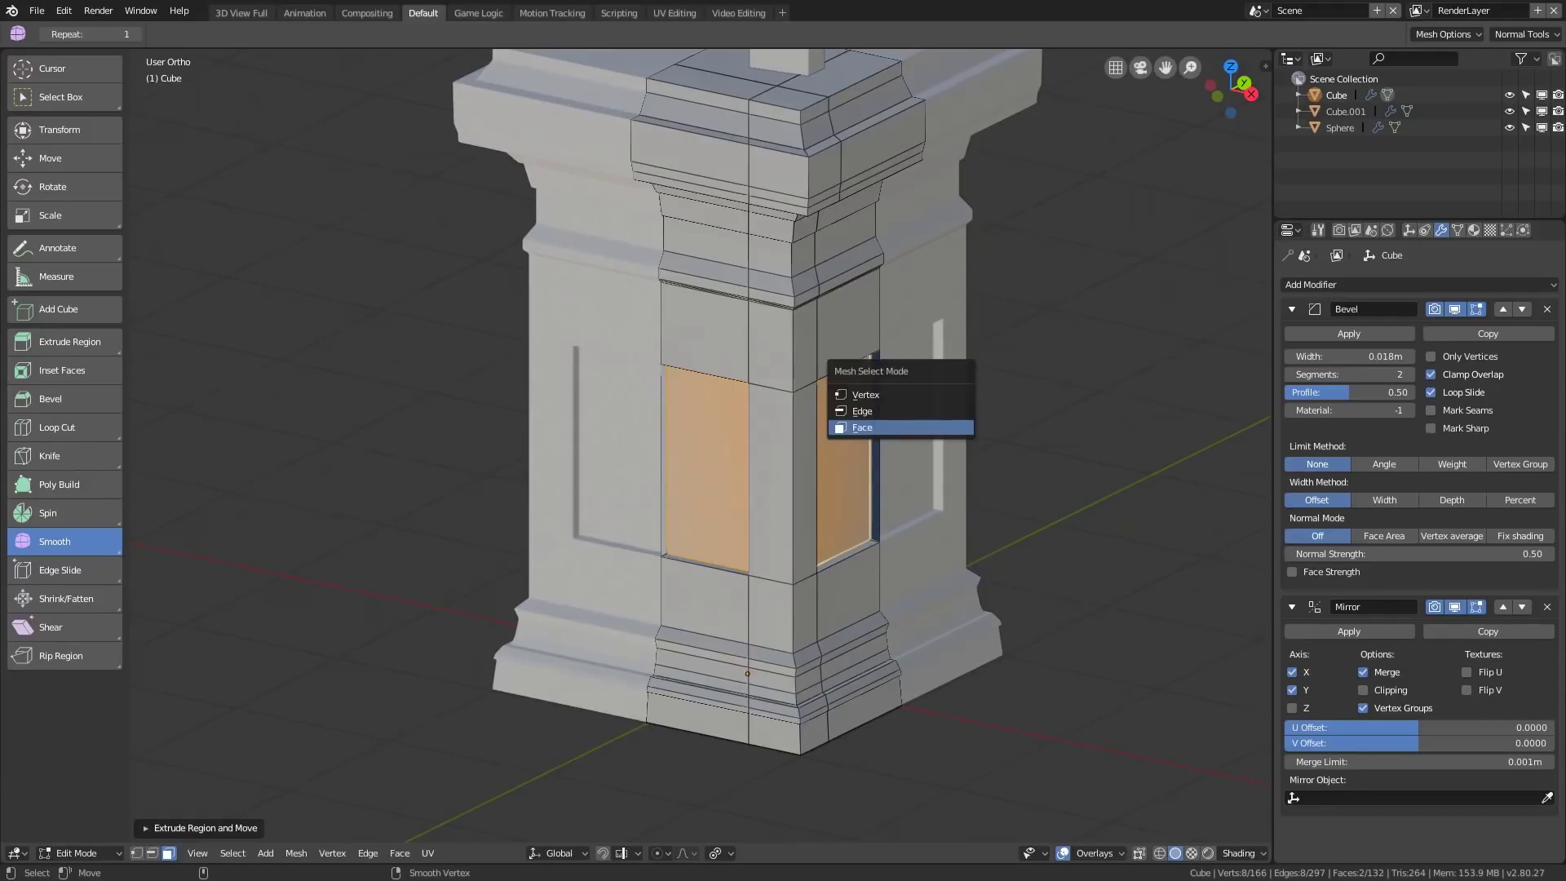
{"action": "left_click", "coordinate": [938, 427]}
{"action": "left_click", "coordinate": [875, 447]}
{"action": "key", "text": "x"}
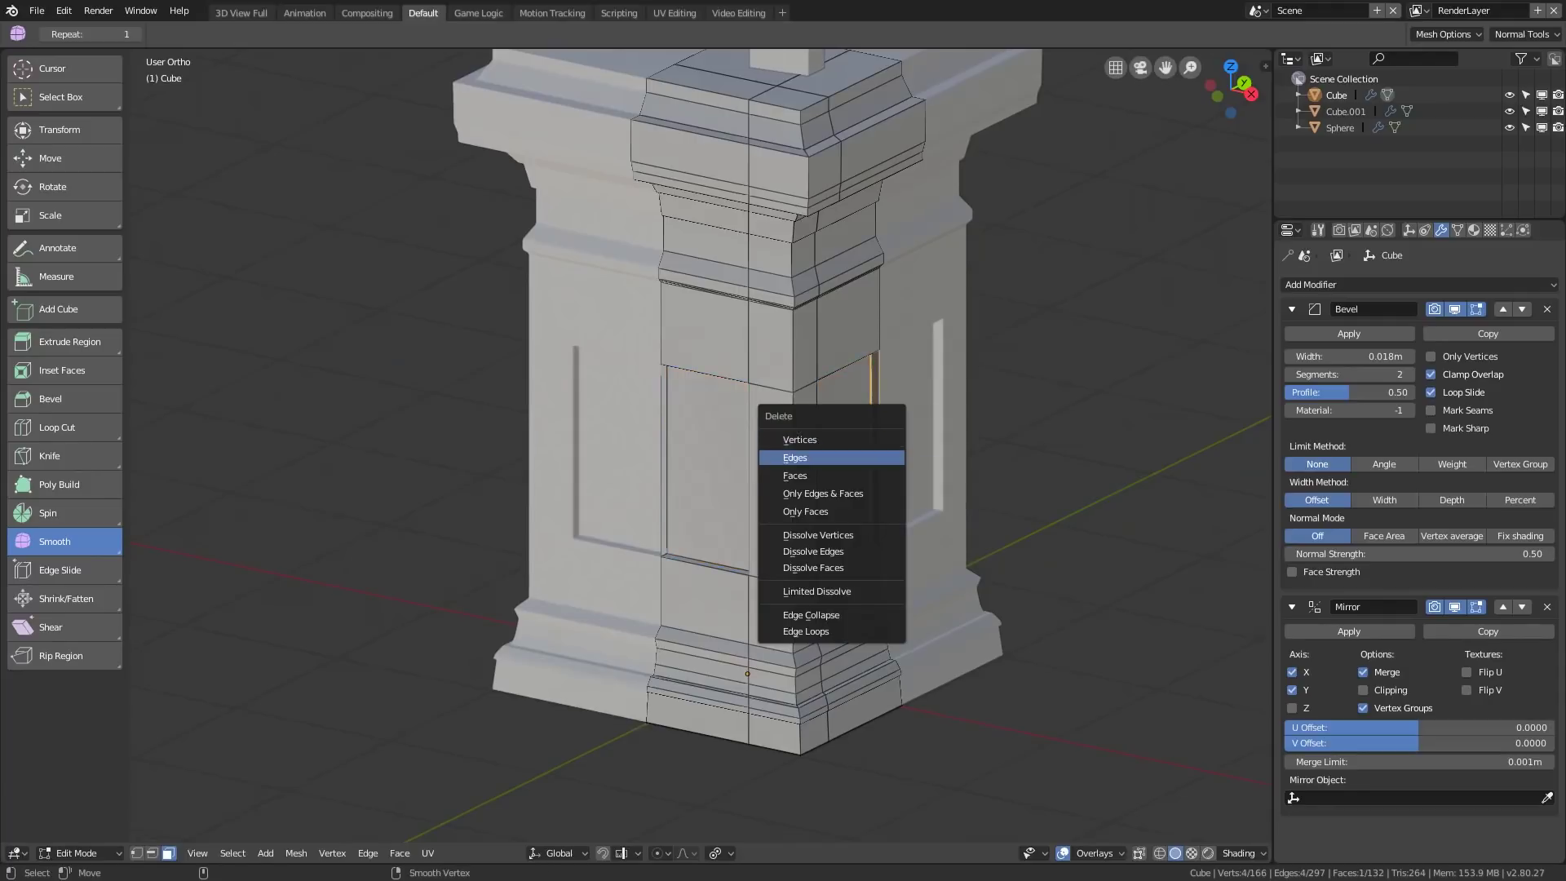
{"action": "left_click", "coordinate": [875, 475]}
{"action": "middle_click_drag", "start_coordinate": [875, 476], "coordinate": [816, 450]}
{"action": "key", "text": "x"}
{"action": "key", "text": "Return"}
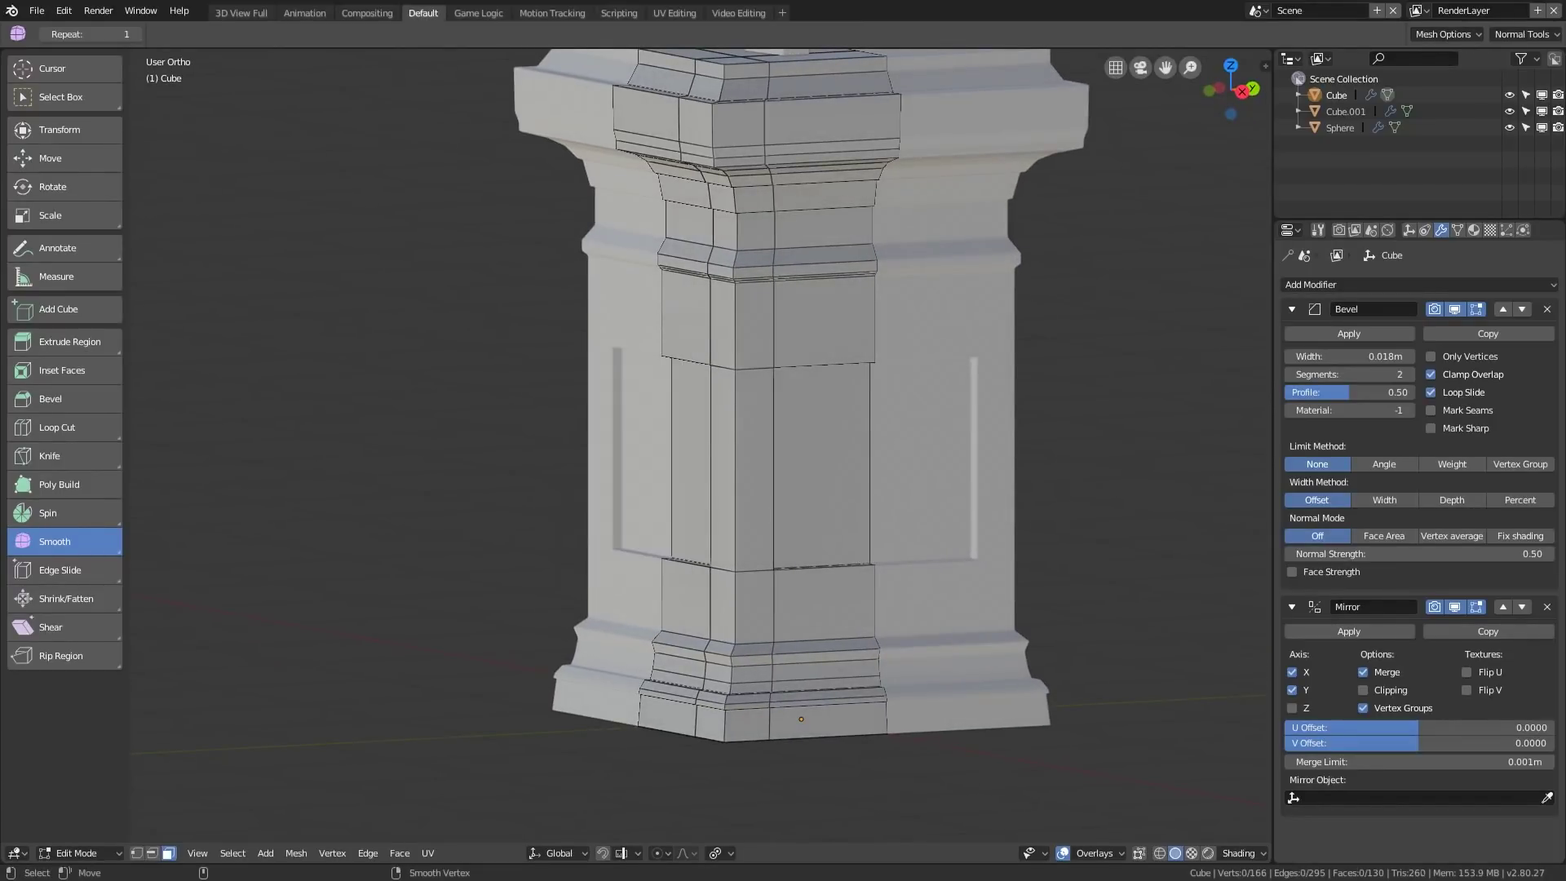
Return to Object Mode and select the bowl.
{"action": "key", "text": "ctrl+Tab"}
{"action": "left_click", "coordinate": [587, 442]}
{"action": "middle_click_drag", "start_coordinate": [620, 442], "coordinate": [652, 443]}
{"action": "middle_click_drag", "start_coordinate": [774, 457], "coordinate": [761, 506]}
{"action": "key", "text": "ctrl+Tab"}
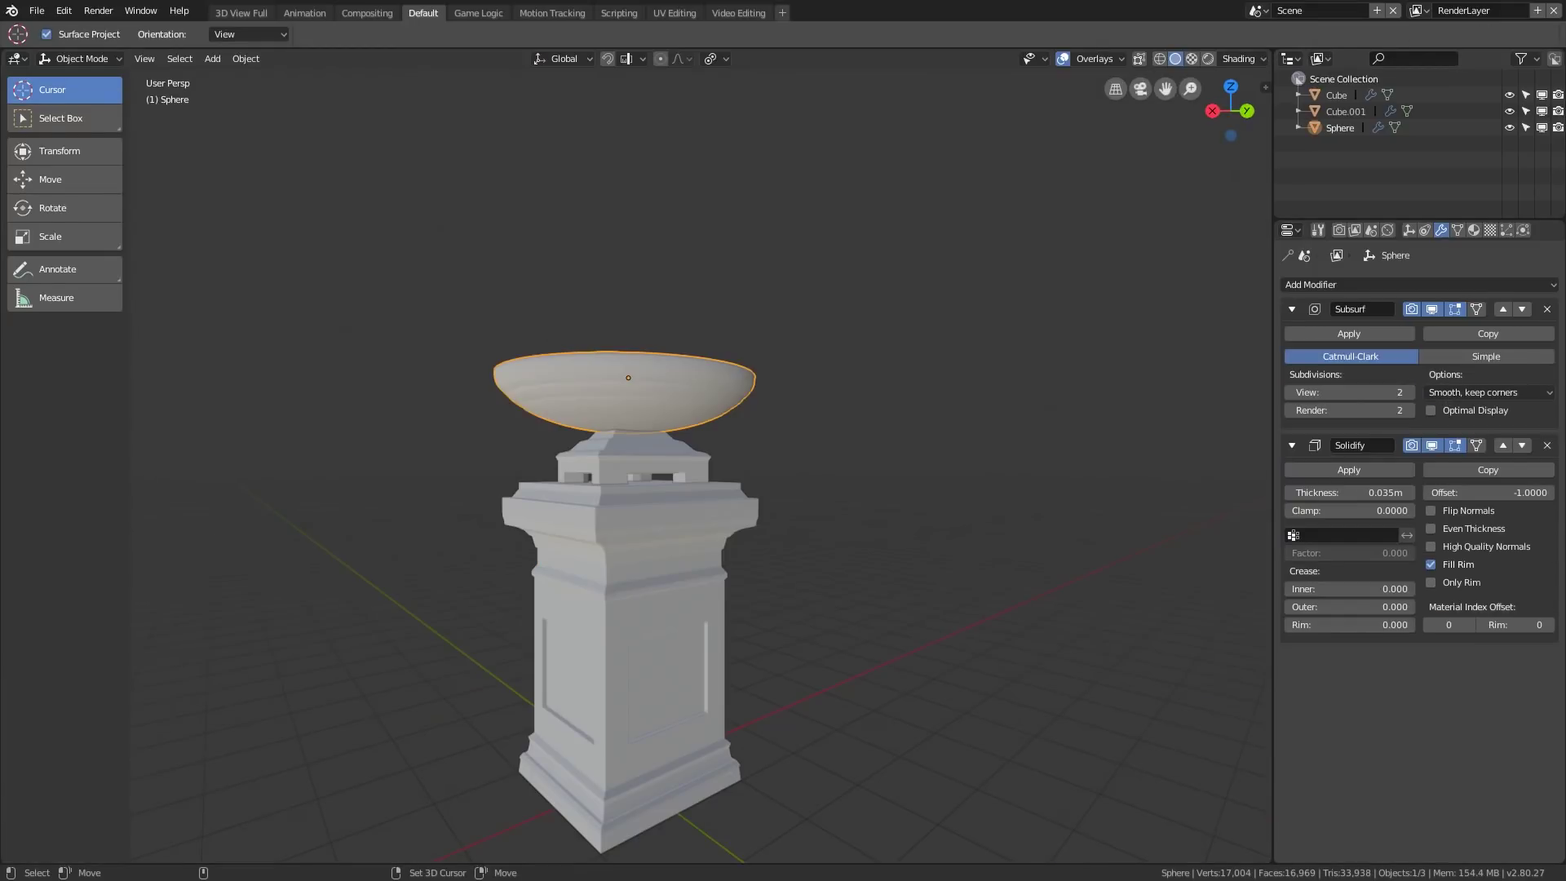
In Edit Mode on the bowl, add loop cuts just above and just below the upper groove.
{"action": "scroll", "coordinate": [608, 257], "scroll_direction": "up", "scroll_amount": 4}
{"action": "middle_click_drag", "start_coordinate": [608, 257], "coordinate": [649, 324], "text": "shift"}
{"action": "scroll", "coordinate": [649, 325], "scroll_direction": "up", "scroll_amount": 3}
{"action": "key", "text": "ctrl+Tab"}
{"action": "left_click", "coordinate": [743, 325]}
{"action": "key", "text": "ctrl+r"}
{"action": "left_click", "coordinate": [830, 291]}
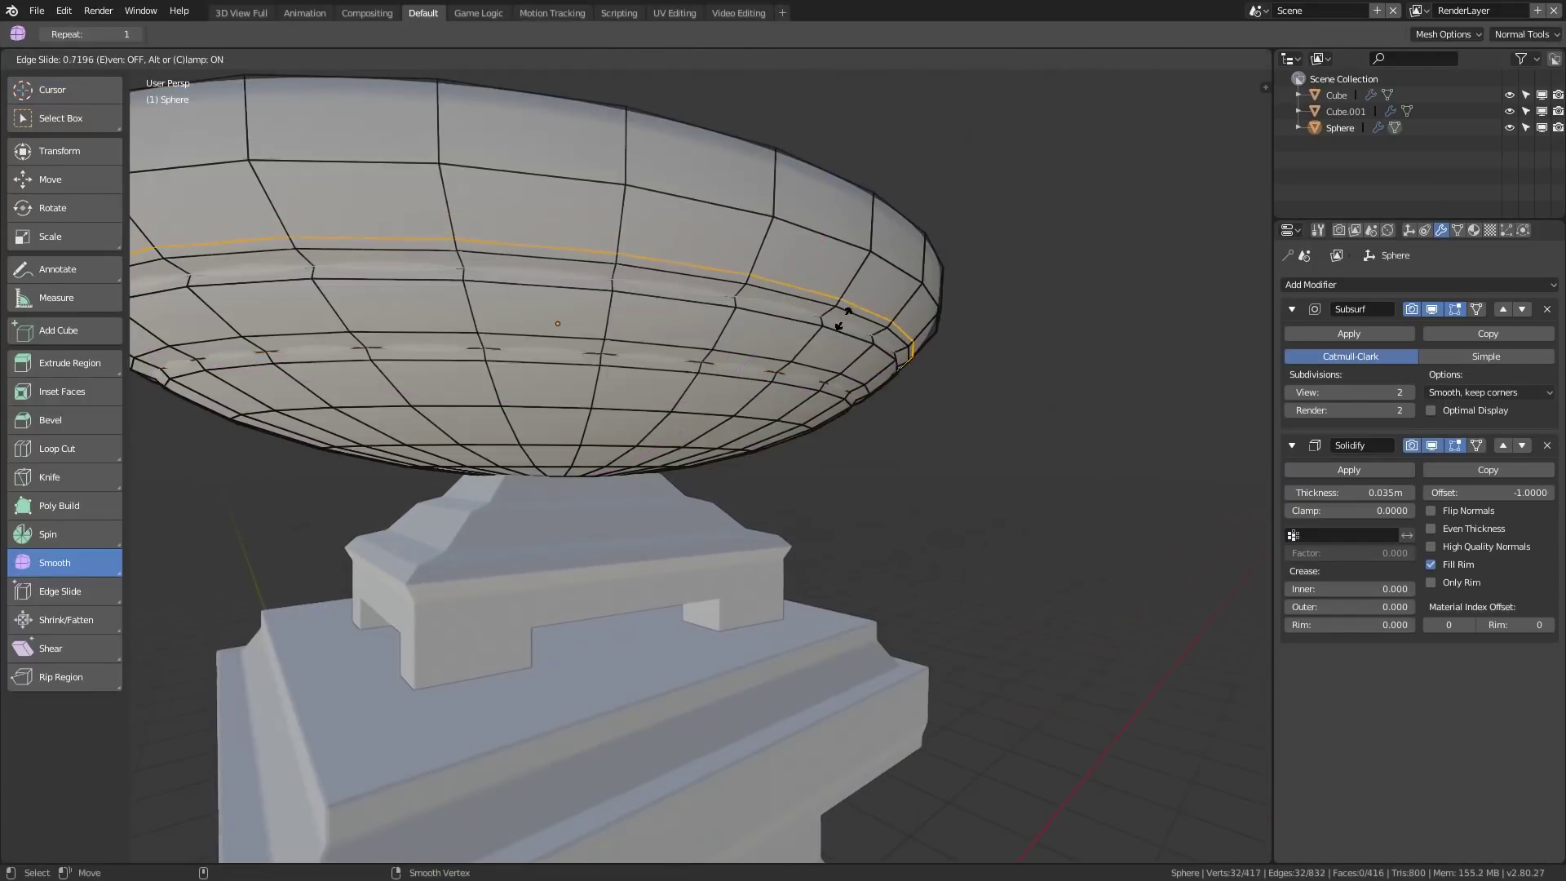
{"action": "left_click", "coordinate": [840, 318]}
{"action": "key", "text": "ctrl+r"}
{"action": "left_click", "coordinate": [792, 341]}
{"action": "left_click", "coordinate": [796, 322]}
Add two more loop cuts on the bowl, one close to each side of the lower groove.
{"action": "key", "text": "ctrl+r"}
{"action": "left_click", "coordinate": [788, 343]}
{"action": "left_click", "coordinate": [781, 357]}
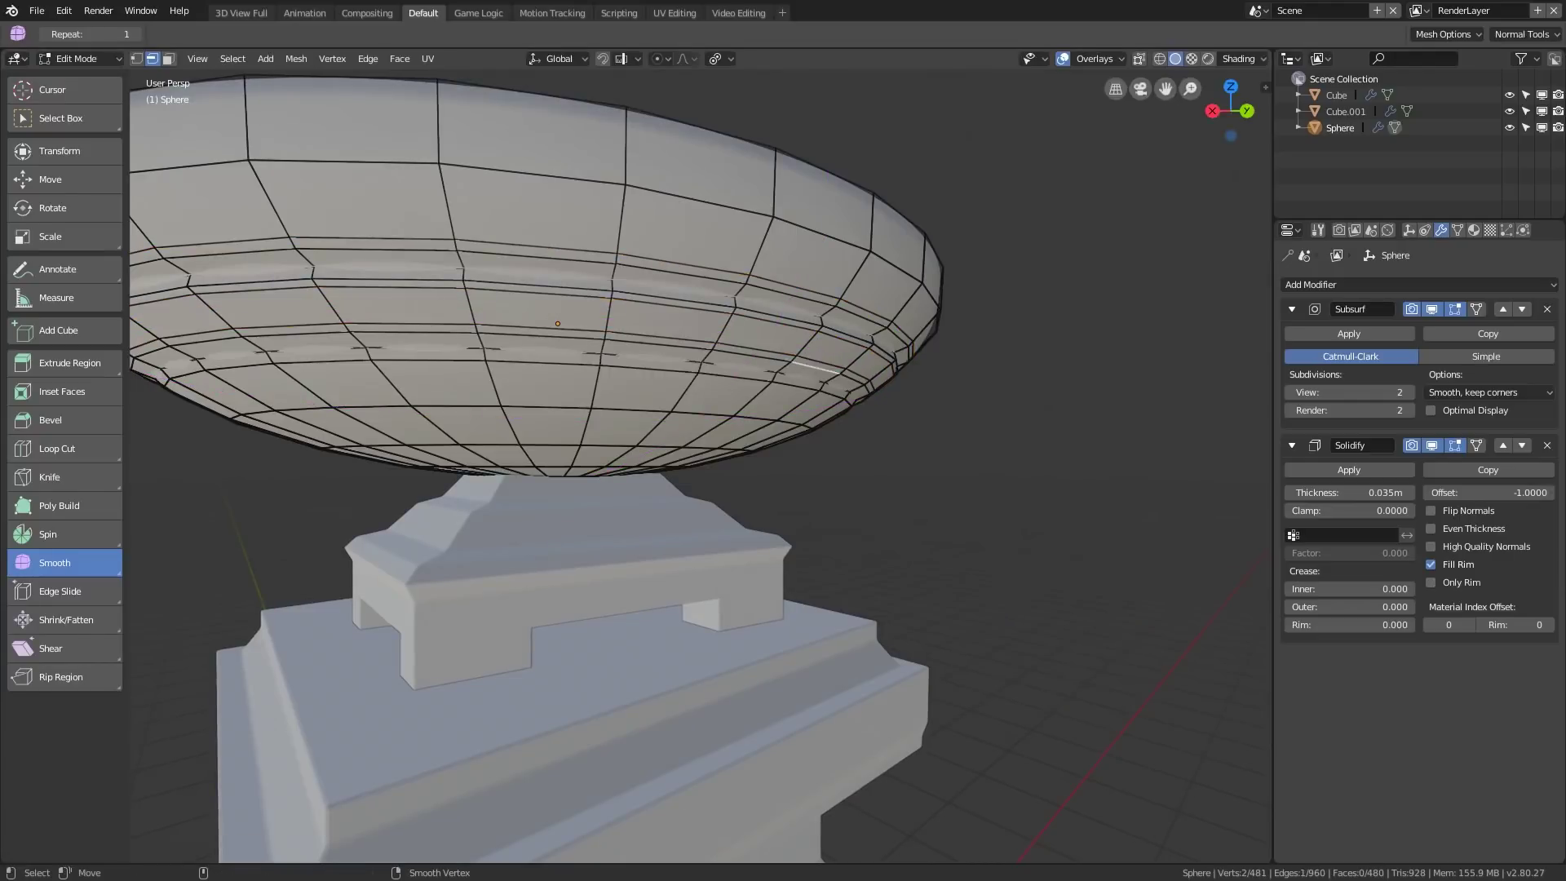
{"action": "key", "text": "ctrl+r"}
{"action": "left_click", "coordinate": [766, 398]}
{"action": "left_click", "coordinate": [770, 388]}
Add a loop cut around the bowl's outer wall, slide it close to the rim, and return to Object Mode.
{"action": "middle_click_drag", "start_coordinate": [770, 389], "coordinate": [782, 507]}
{"action": "key", "text": "ctrl+r"}
{"action": "left_click", "coordinate": [899, 509]}
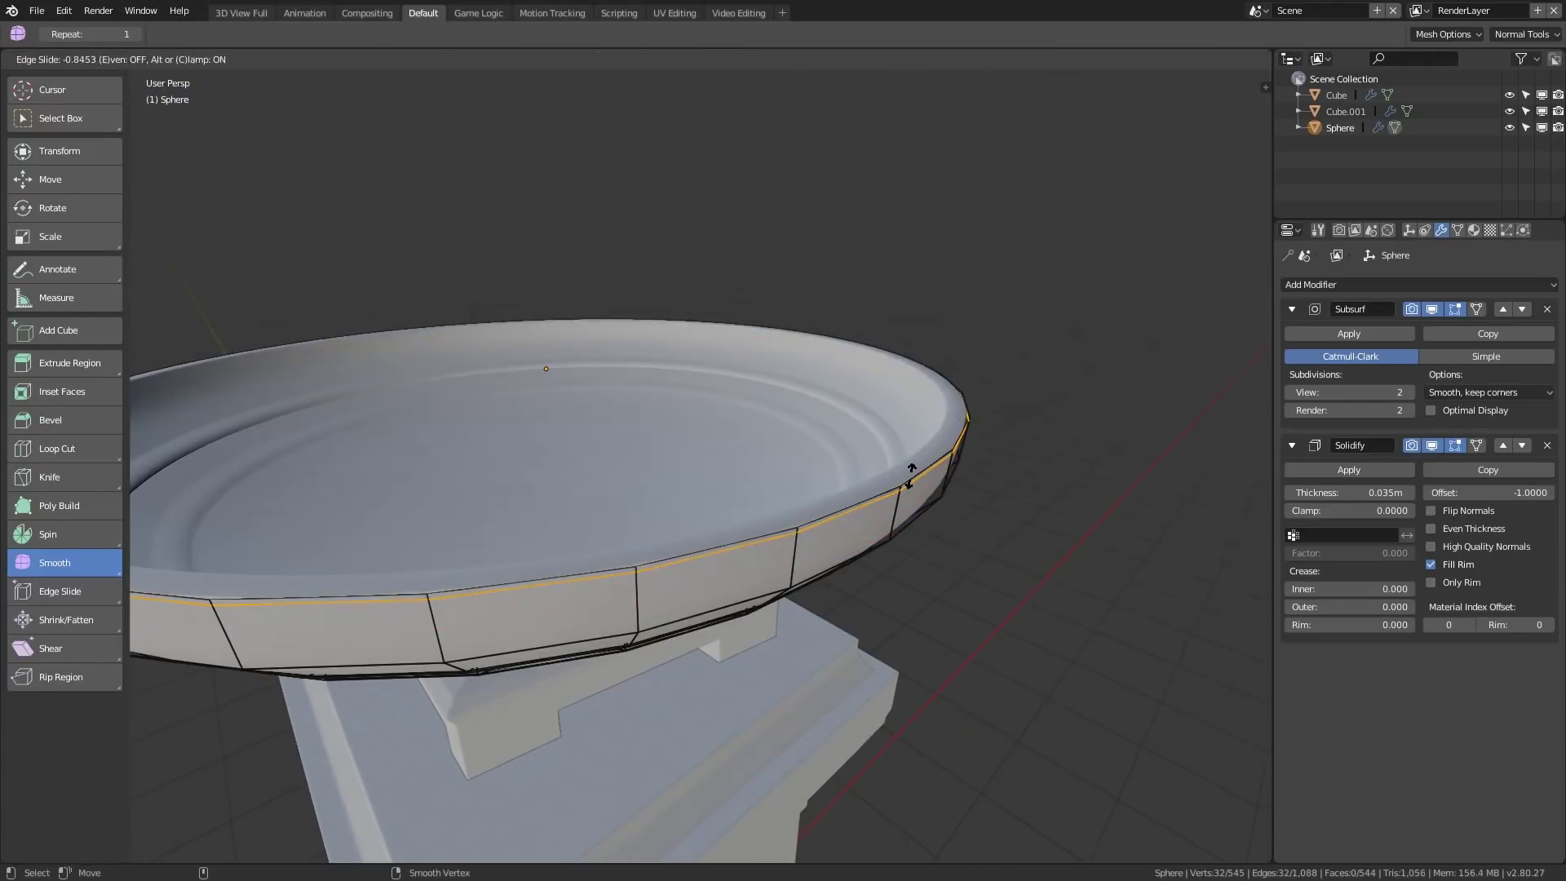
{"action": "left_click", "coordinate": [909, 482]}
{"action": "key", "text": "ctrl+z"}
{"action": "key", "text": "ctrl+Tab"}
{"action": "left_click", "coordinate": [734, 448]}
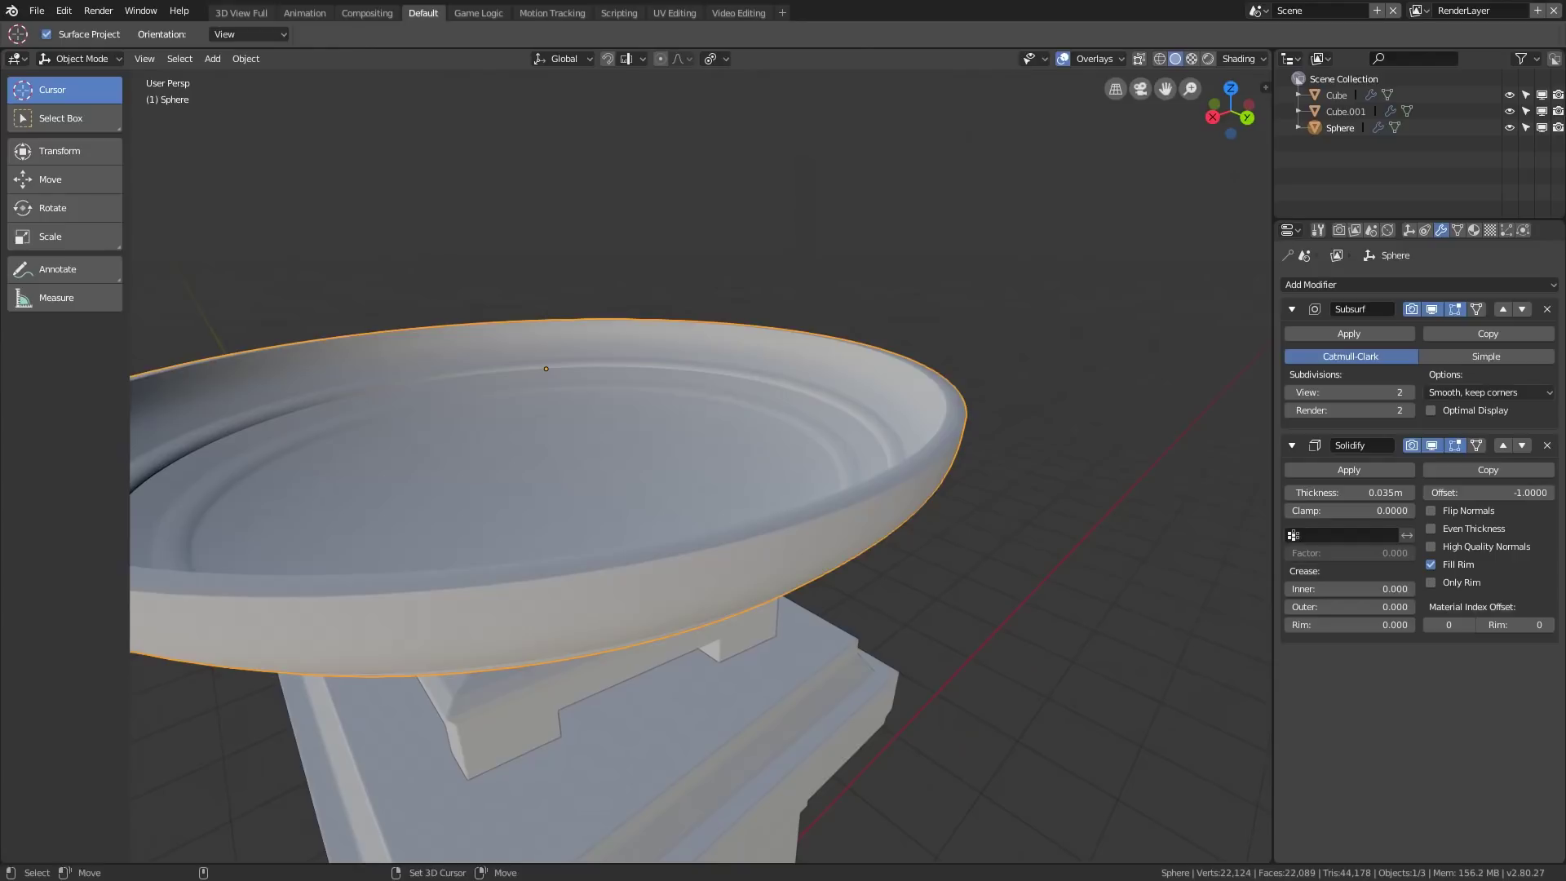
Set the bowl's Subsurf viewport subdivisions to 3 and deselect everything.
{"action": "key", "text": "ctrl+2"}
{"action": "scroll", "coordinate": [734, 447], "scroll_direction": "down", "scroll_amount": 3}
{"action": "middle_click_drag", "start_coordinate": [734, 447], "coordinate": [704, 406]}
{"action": "key", "text": "ctrl+3"}
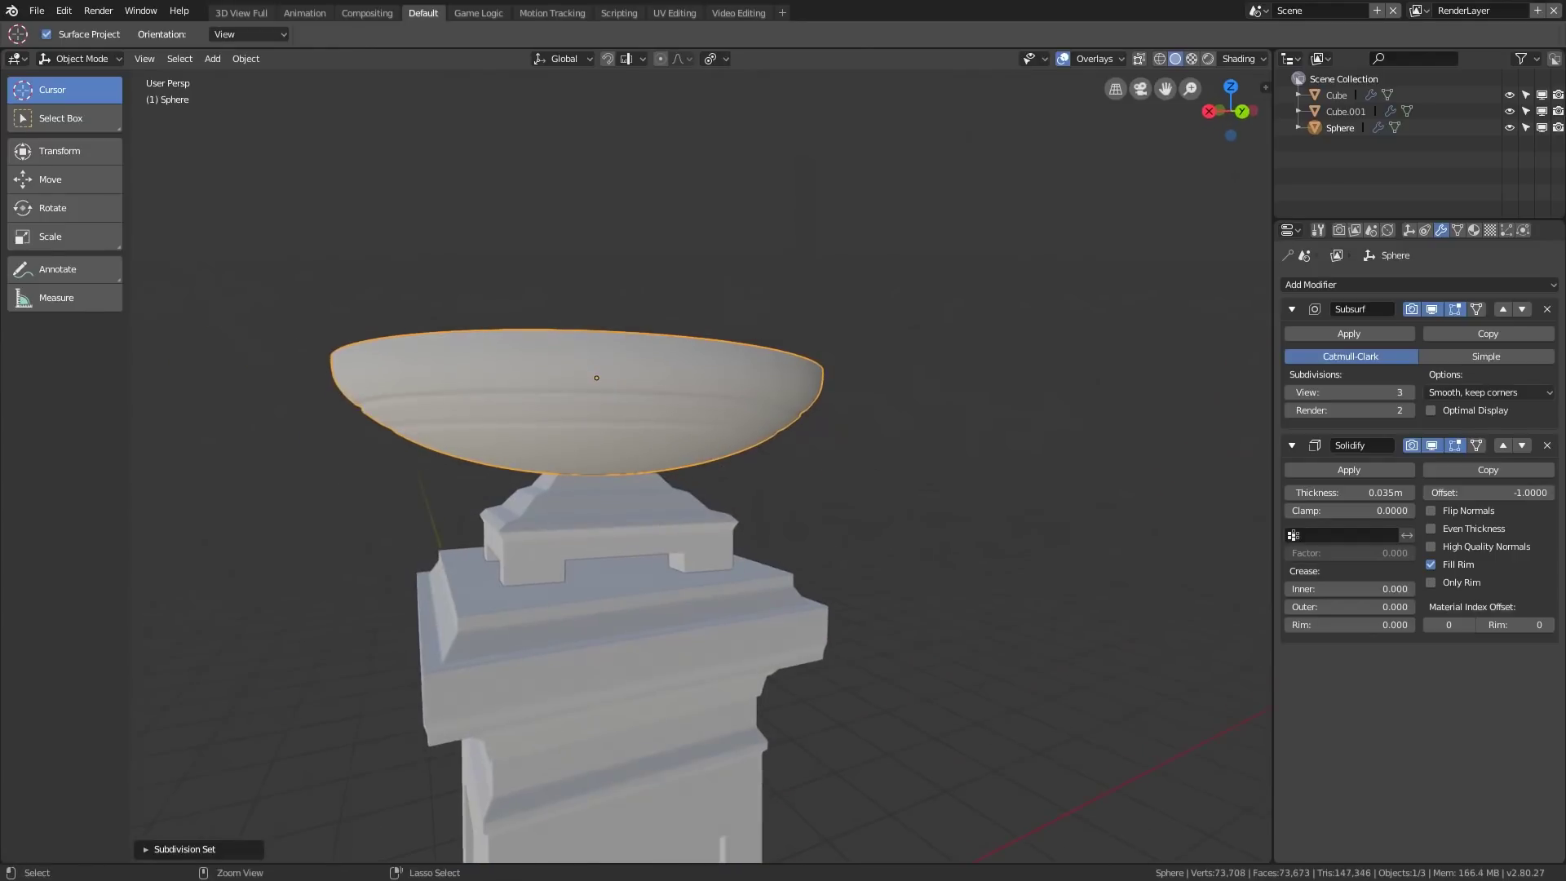
{"action": "scroll", "coordinate": [705, 406], "scroll_direction": "up", "scroll_amount": 4}
{"action": "scroll", "coordinate": [507, 302], "scroll_direction": "down", "scroll_amount": 4}
{"action": "key", "text": "alt+a"}
{"action": "middle_click_drag", "start_coordinate": [601, 367], "coordinate": [662, 367]}
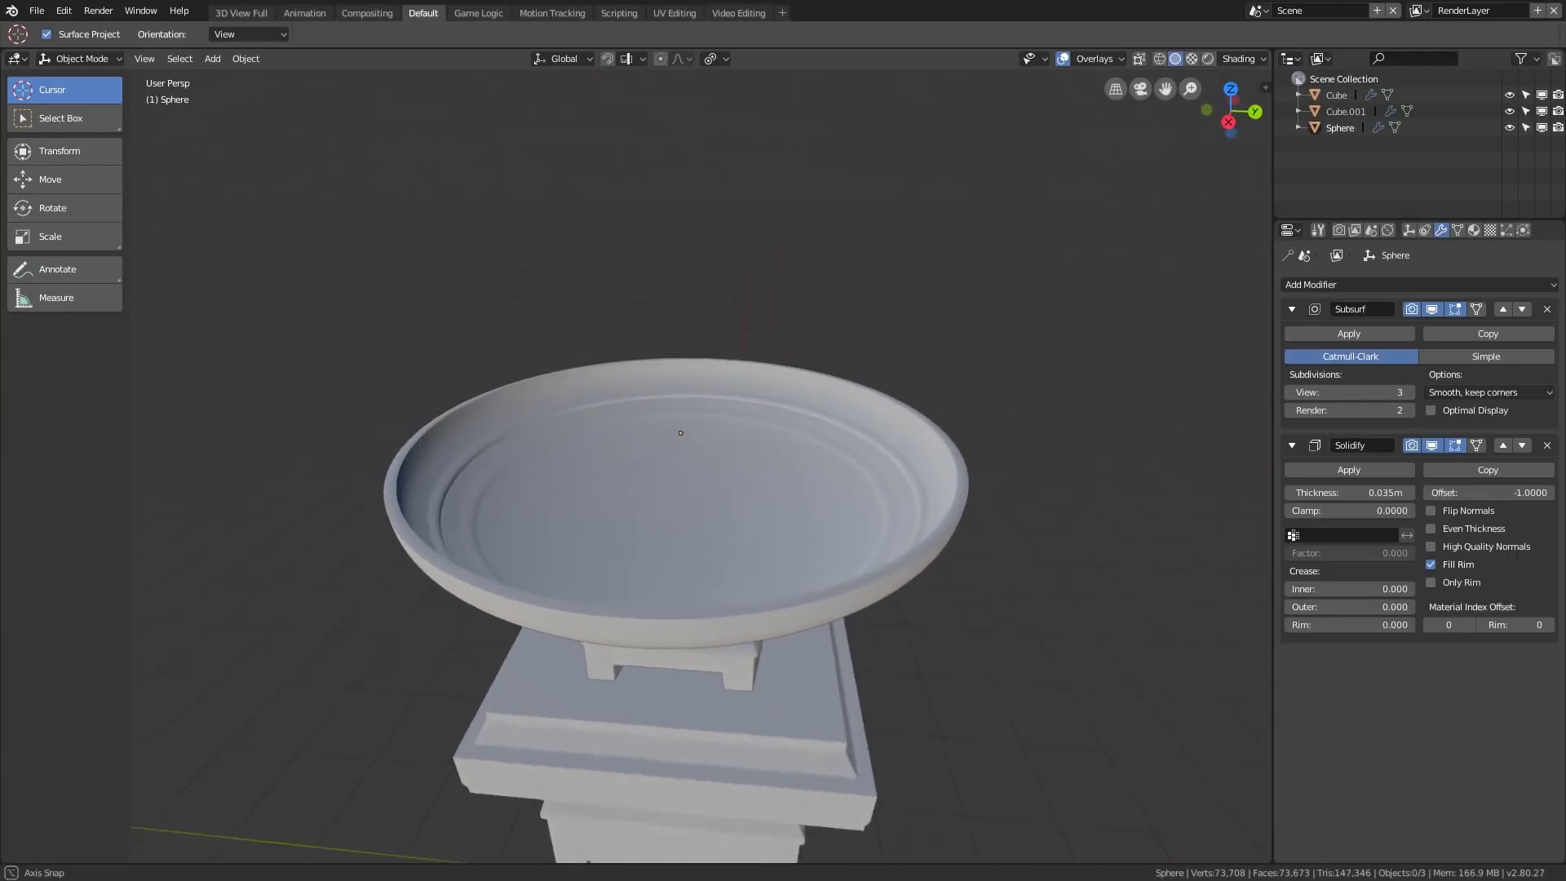